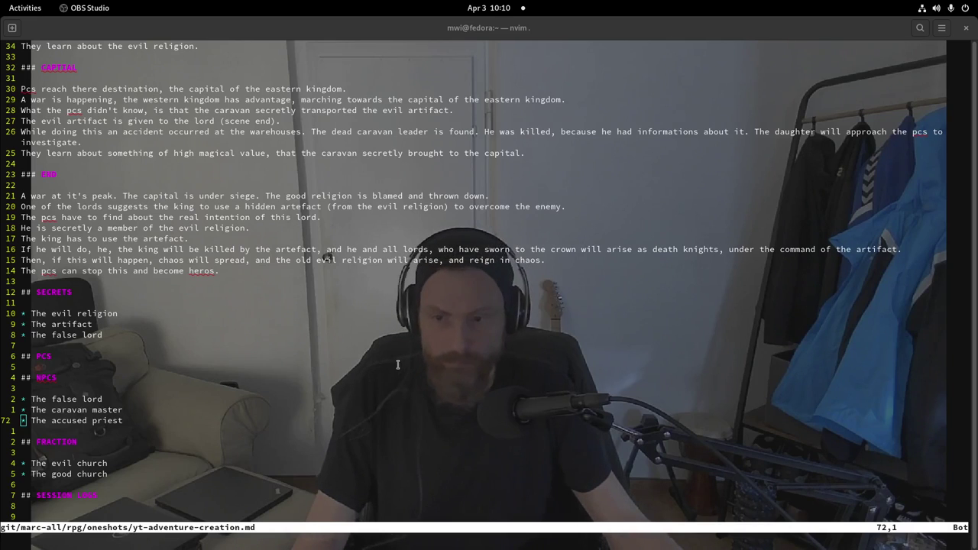
- Go back to the title line at the very beginning of the adventure notes
click(398, 365)
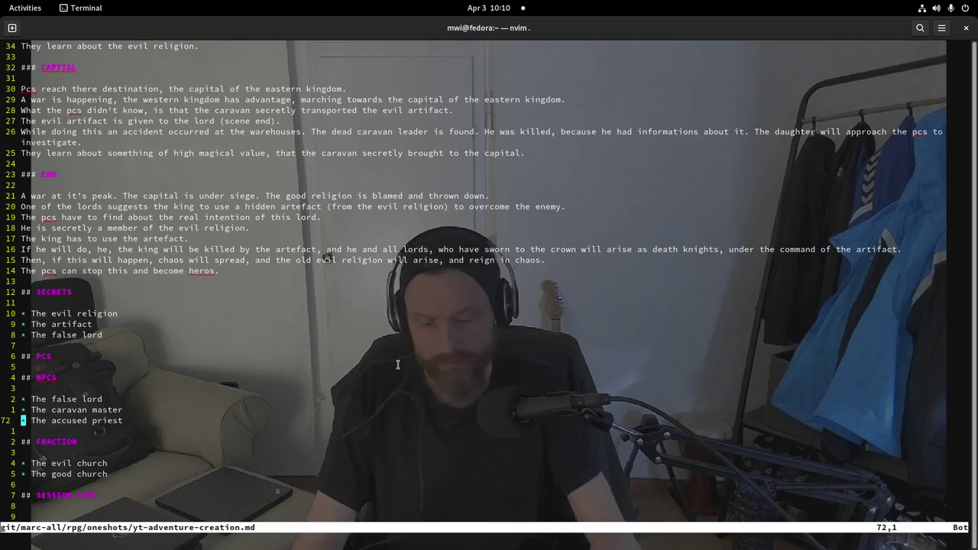
key(k)
key(k)
key(k)
key(k)
key(k)
key(k)
key(k)
key(k)
key(k)
key(k)
key(k)
key(k)
key(k)
key(k)
key(k)
key(k)
key(k)
key(k)
key(k)
key(k)
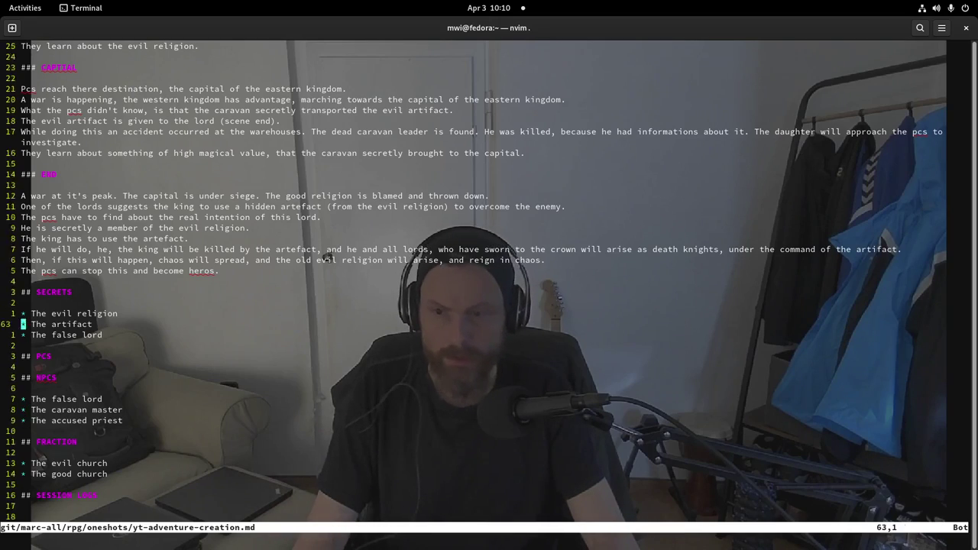
key(k)
key(k)
key(k)
key(k)
key(k)
key(k)
key(k)
key(k)
key(k)
key(k)
key(k)
key(k)
key(k)
key(k)
key(k)
key(k)
key(k)
key(k)
key(k)
key(k)
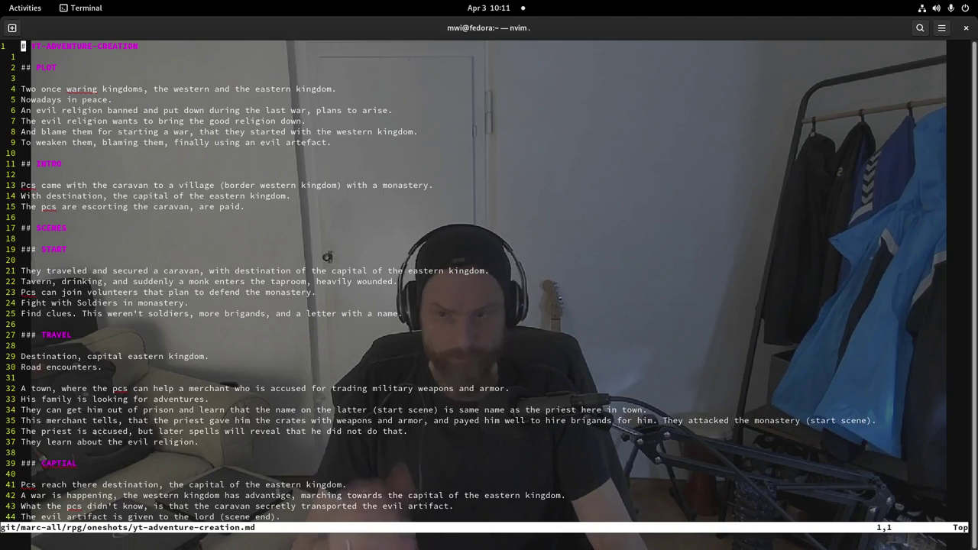
- Review the PLOT section about the two kingdoms and the evil religion, ending on the INTRO heading
key(j)
key(j)
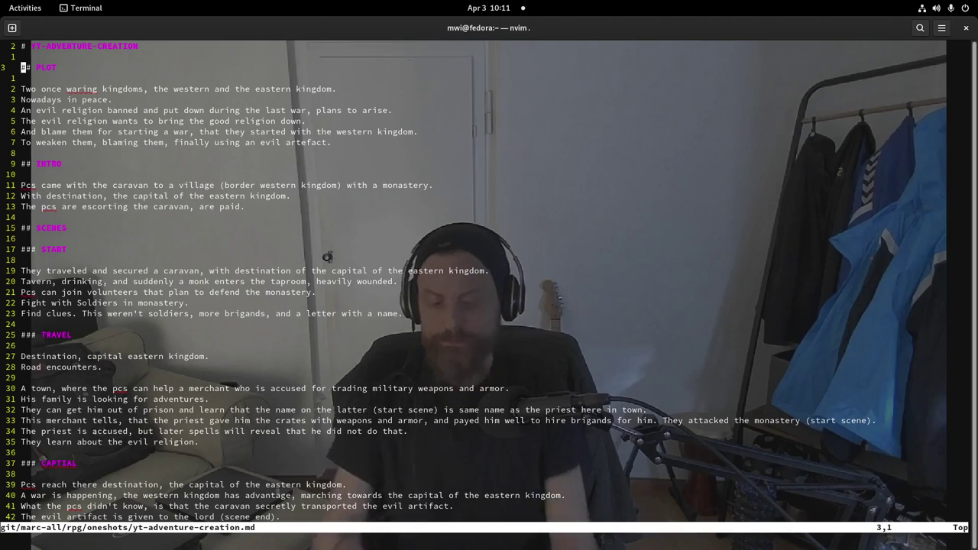
key(j)
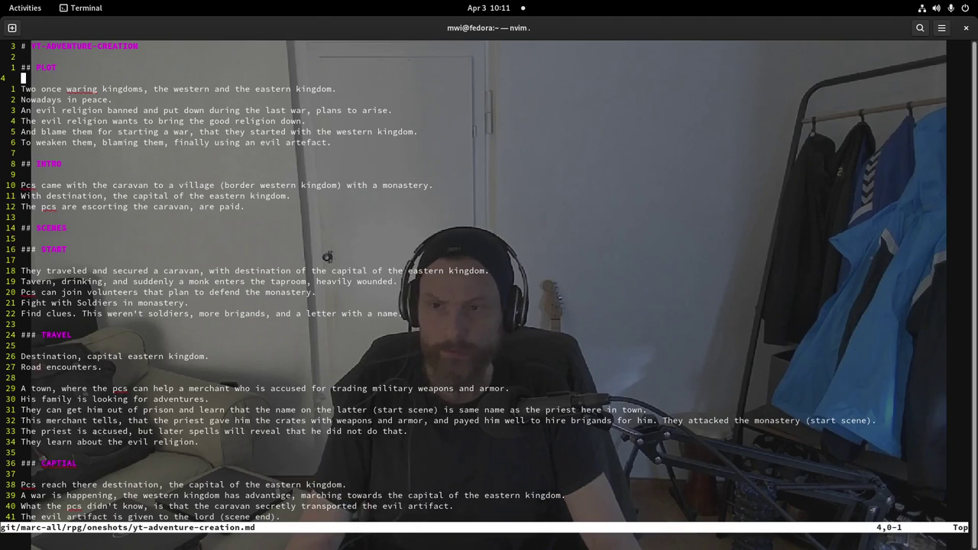
key(k)
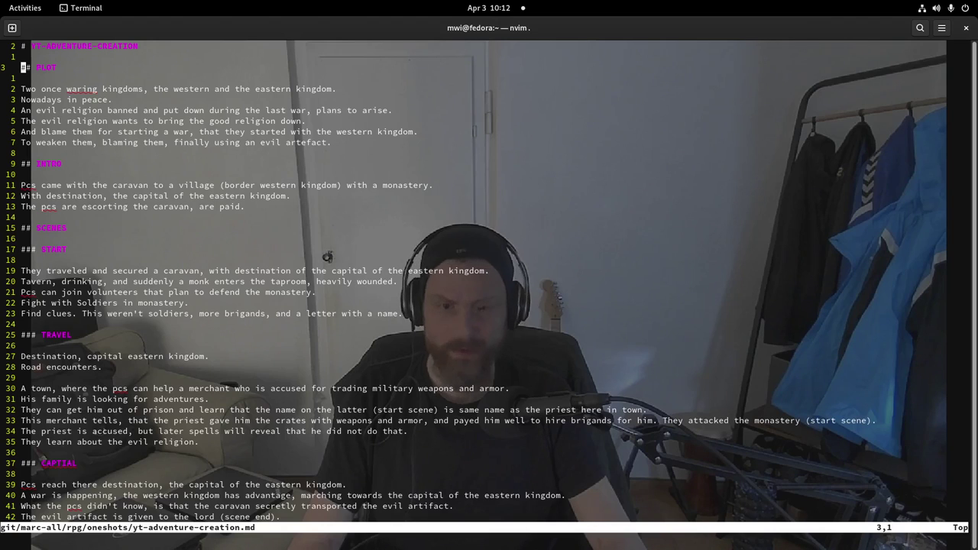
key(braceright)
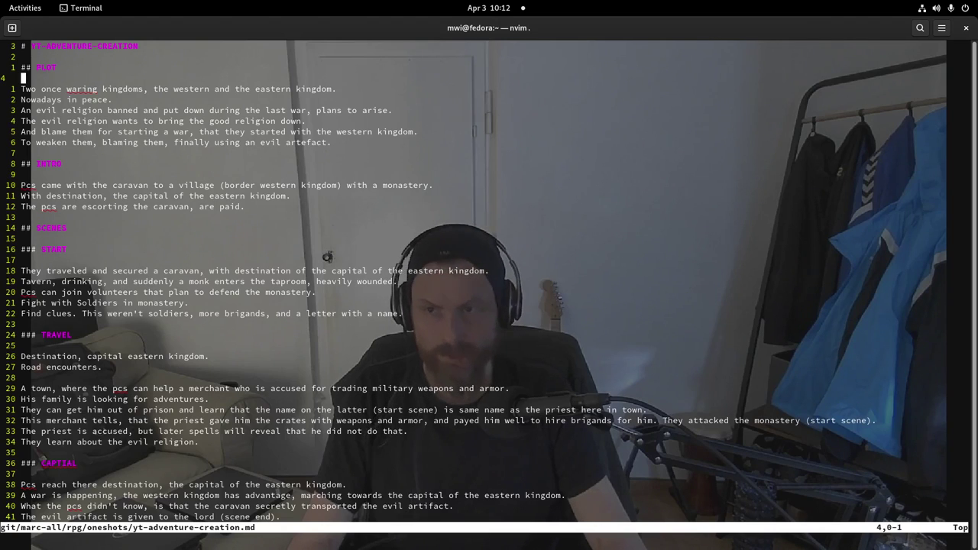
key(braceright)
key(braceright)
key(k)
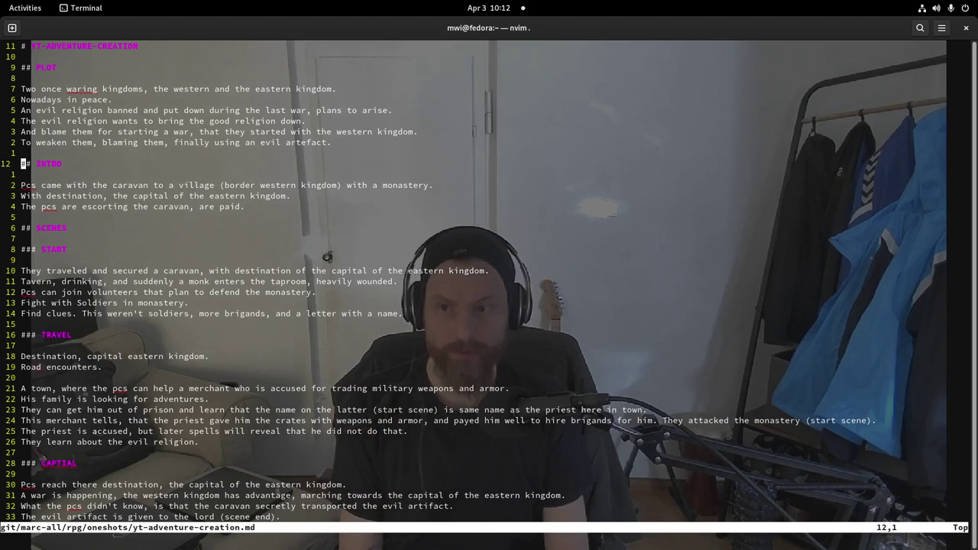
- Review the INTRO section about the caravan escort, down to the SCENES heading
key(j)
key(j)
key(j)
key(j)
key(j)
key(j)
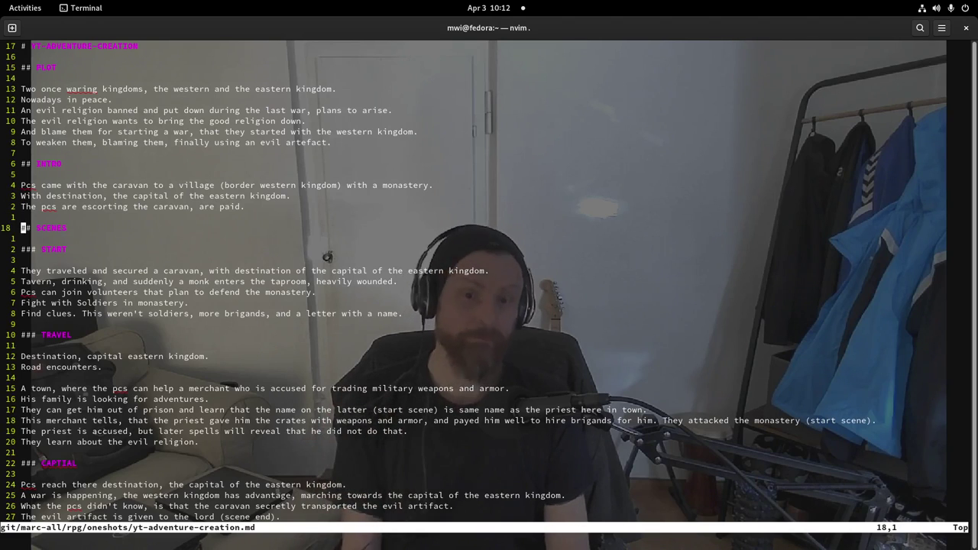
- Read the START scene line by line, from its heading to the line about finding clues
key(j)
key(j)
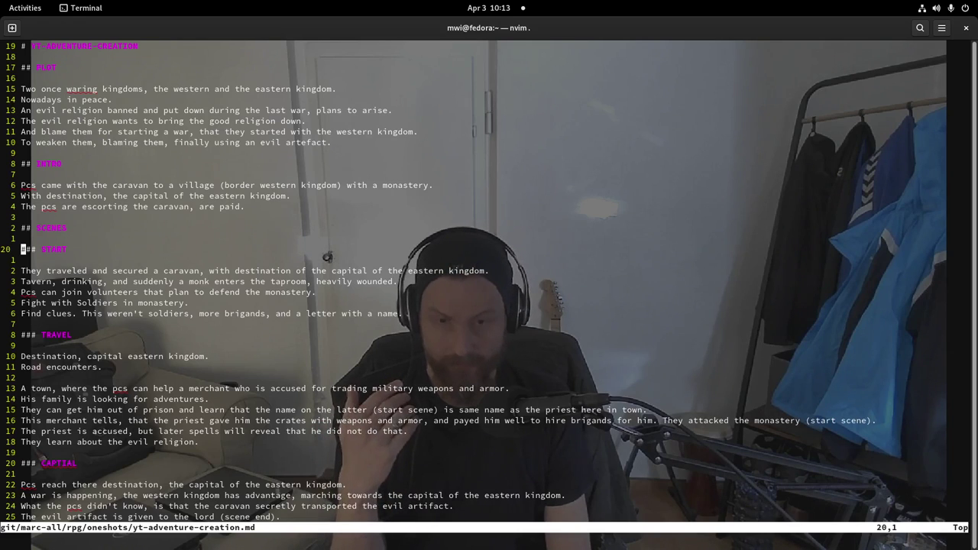
key(j)
key(j)
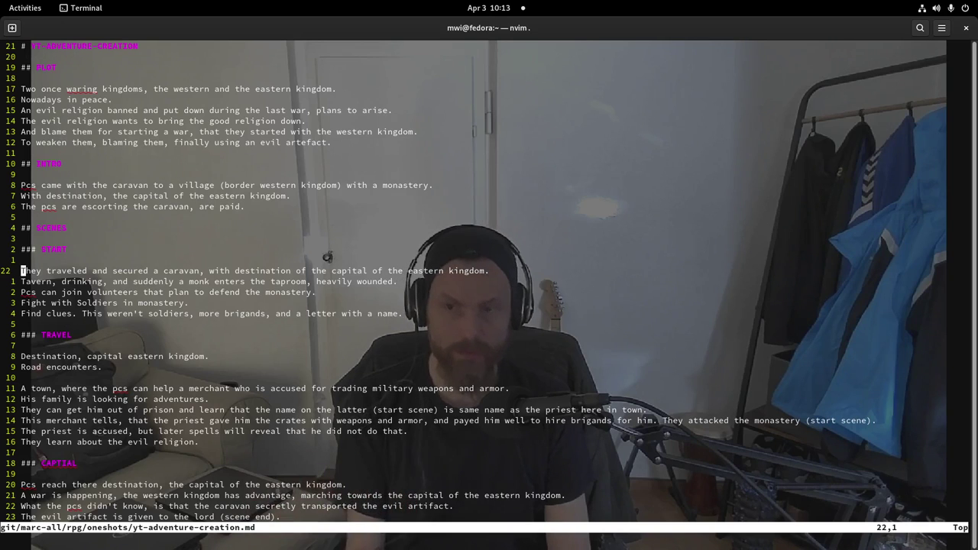
key(j)
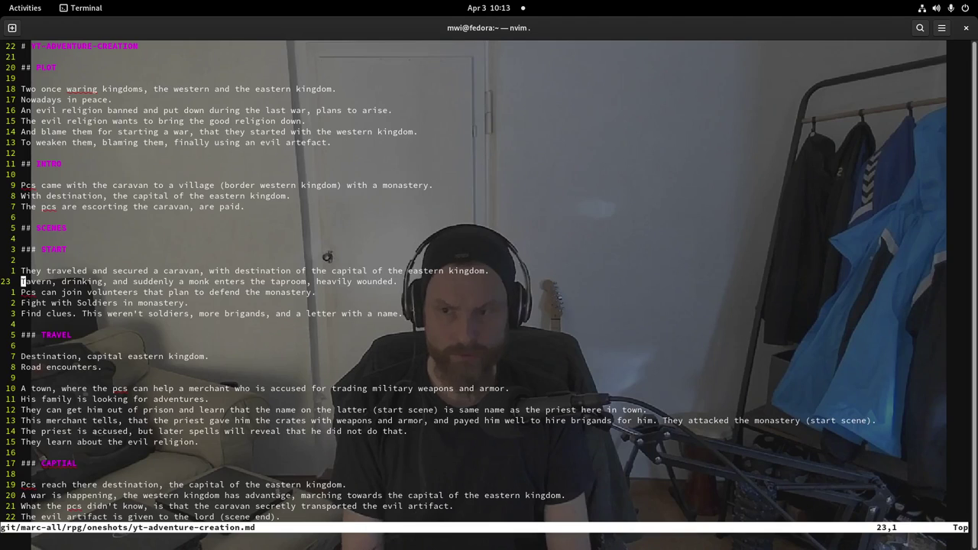
key(j)
key(j)
key(j)
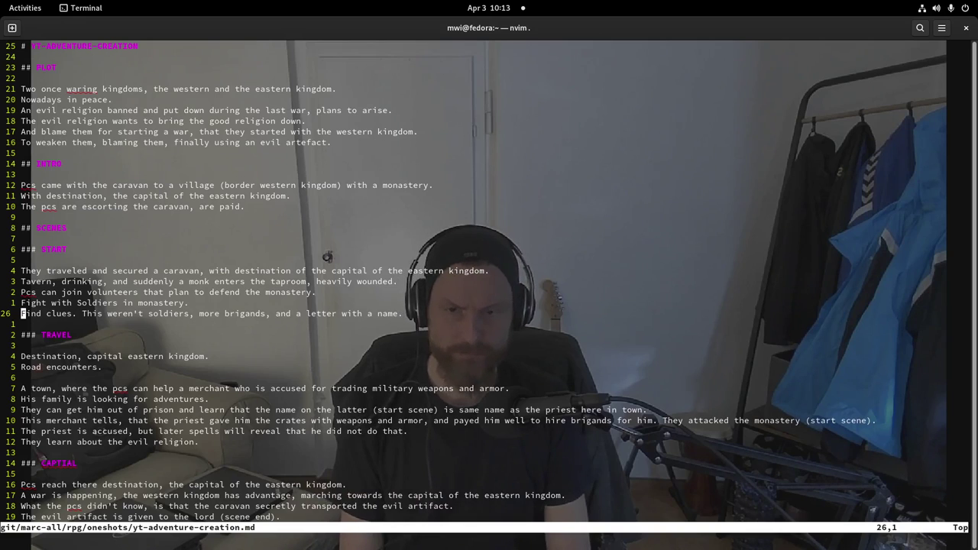
- Read the TRAVEL scene line by line, from the destination to learning about the evil religion
key(j)
key(j)
key(j)
key(j)
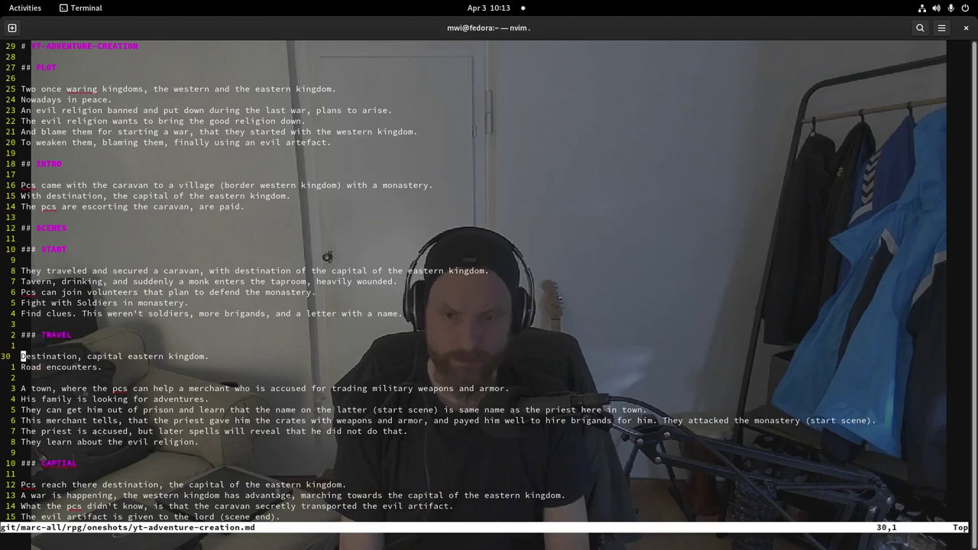
key(j)
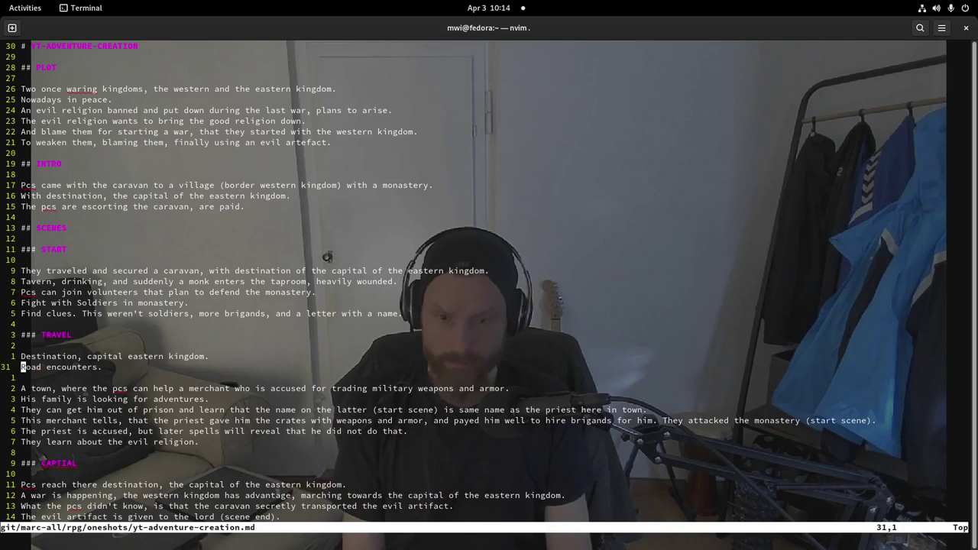
key(j)
key(j)
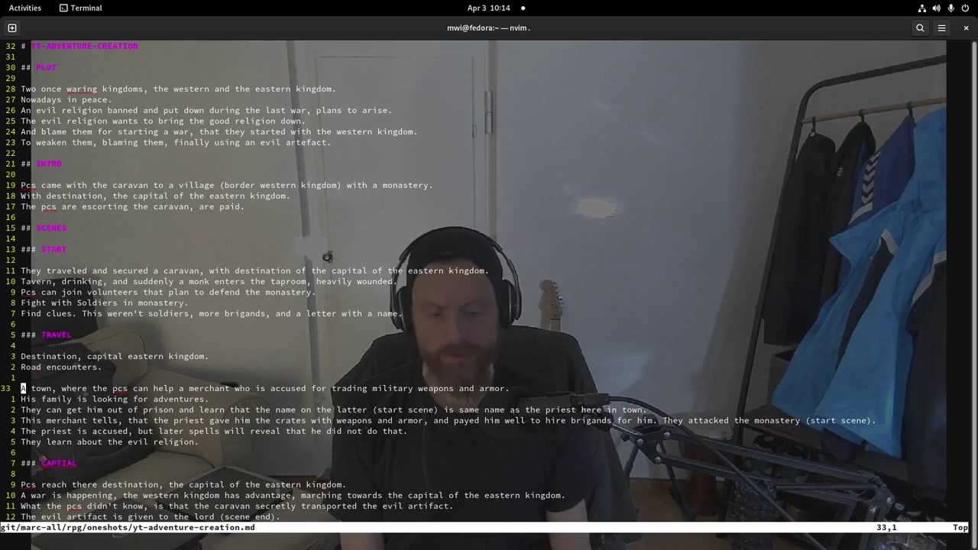
key(j)
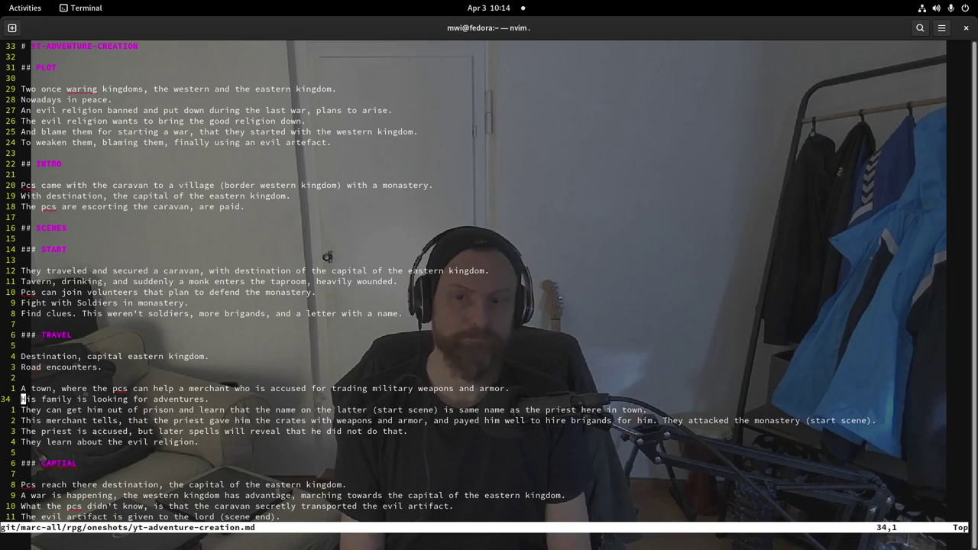
click(23, 409)
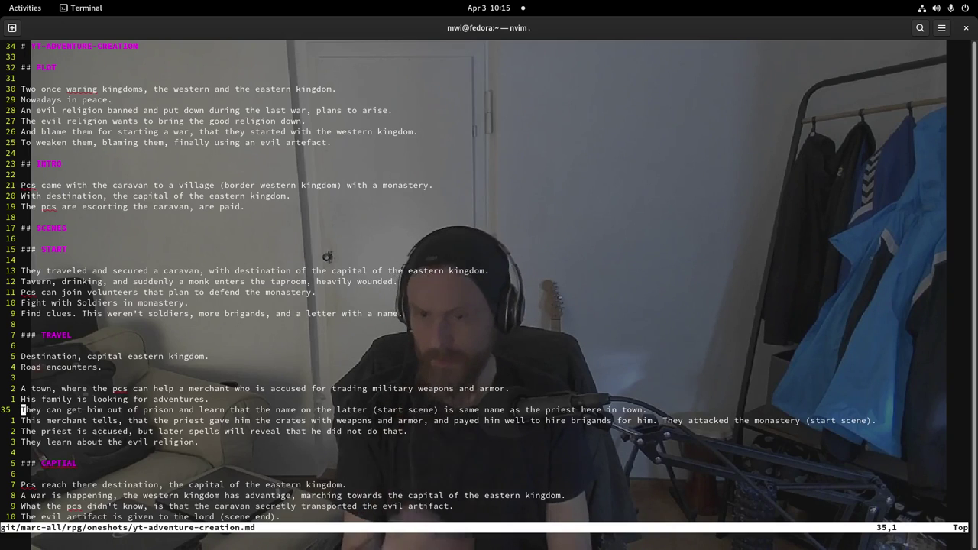
key(j)
key(j)
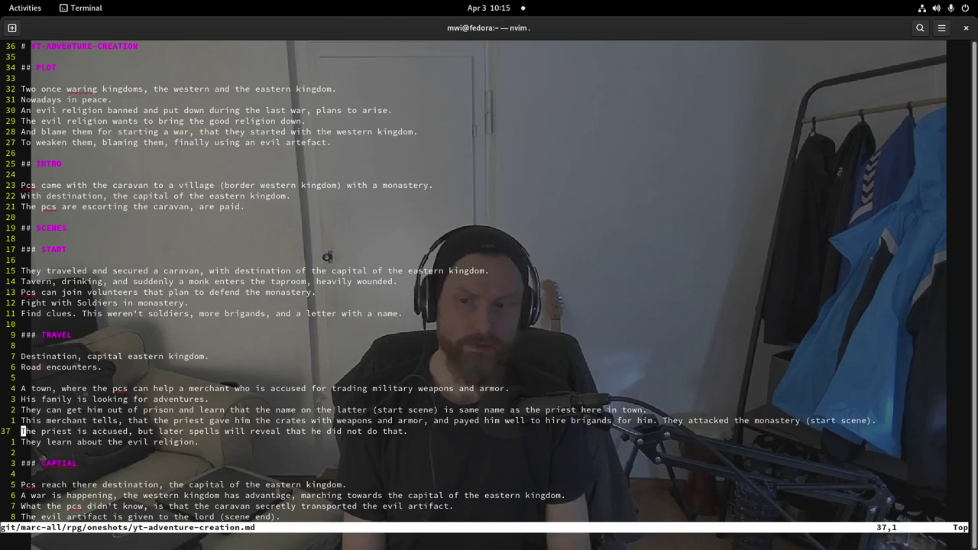
key(j)
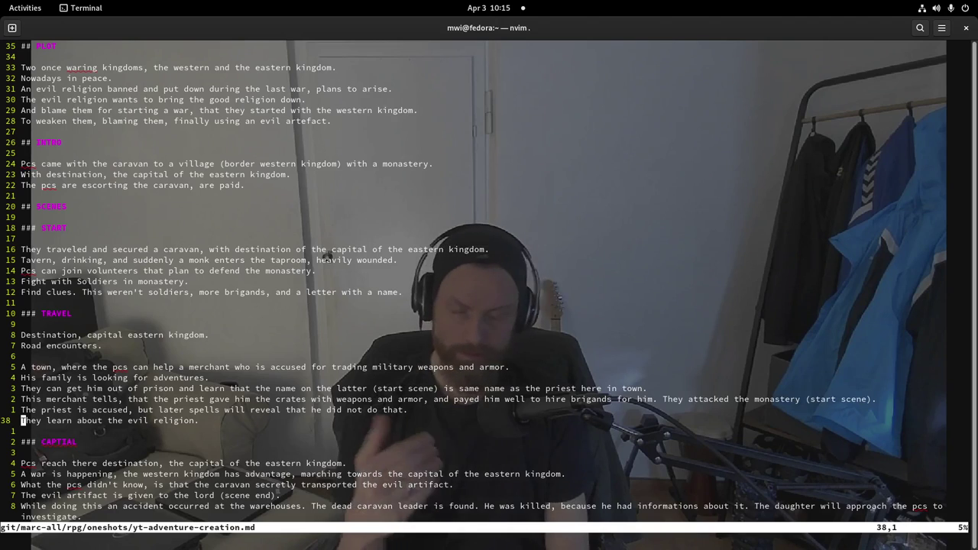
- Read the CAPTIAL scene about the war, the smuggled artifact and the dead caravan leader, returning to the artifact handover line
key(j)
key(j)
key(j)
key(j)
key(j)
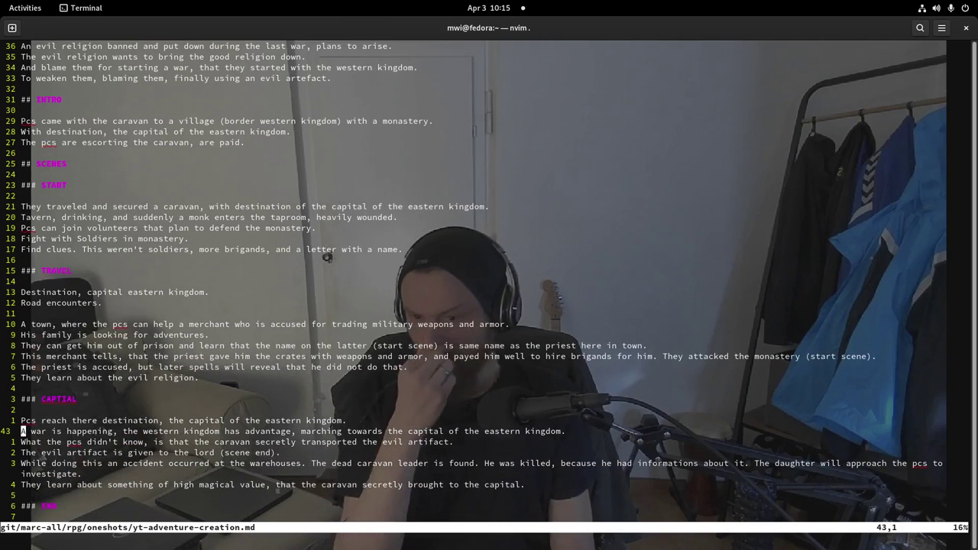
key(k)
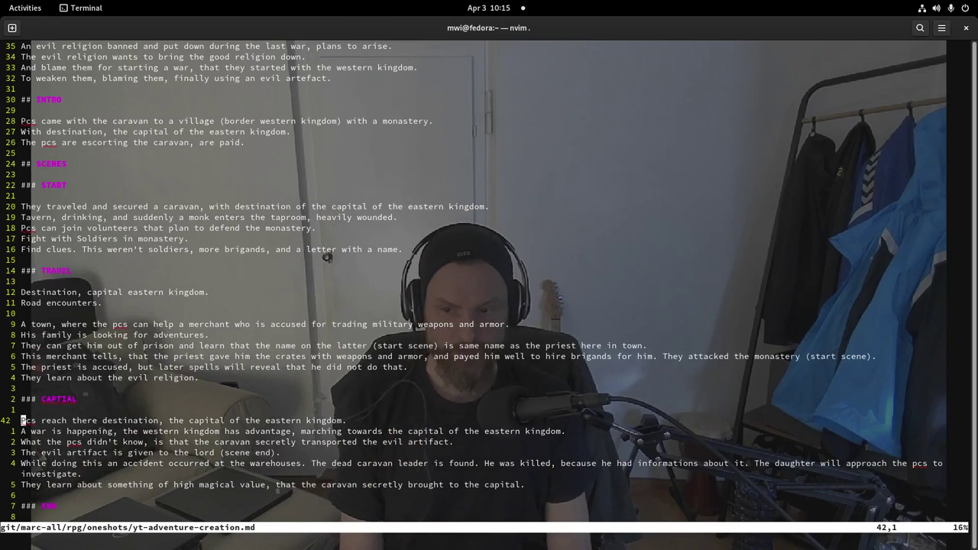
key(j)
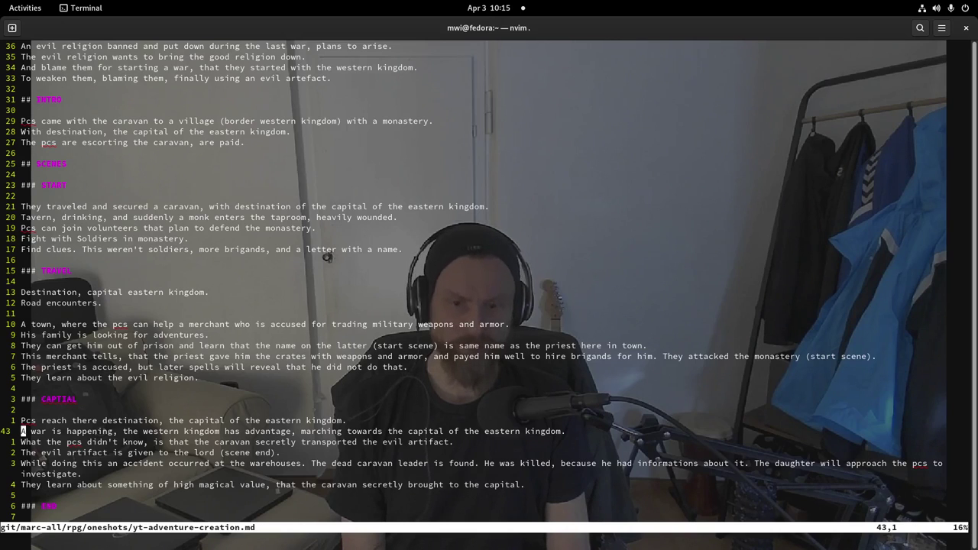
key(j)
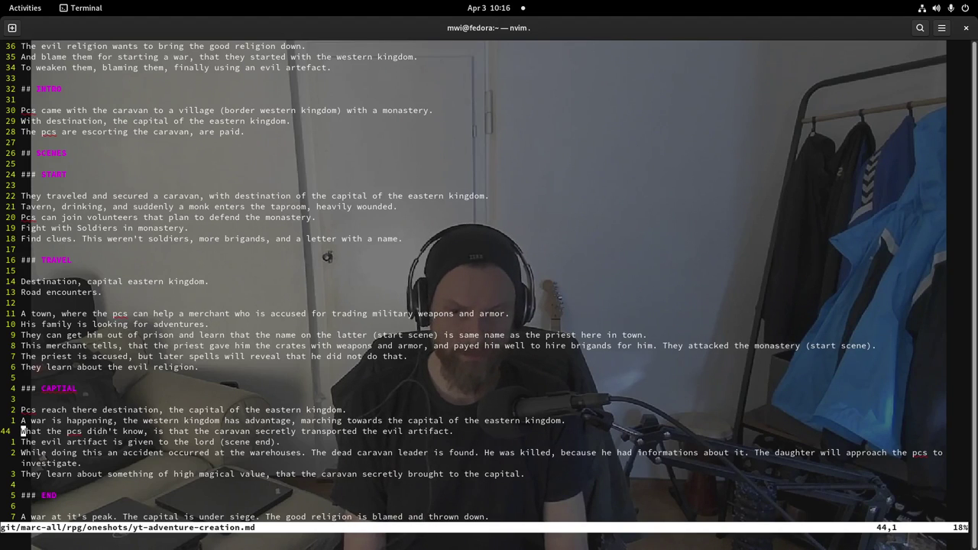
key(j)
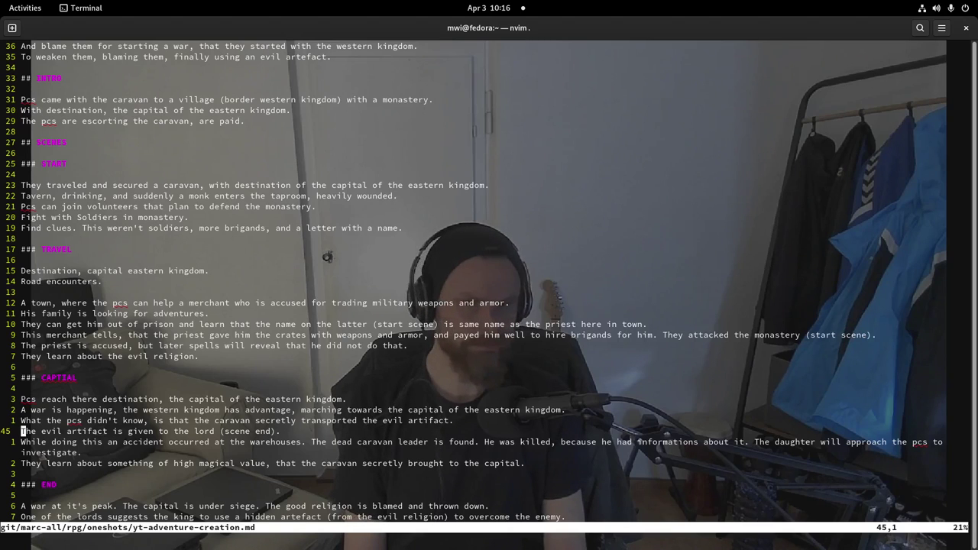
key(j)
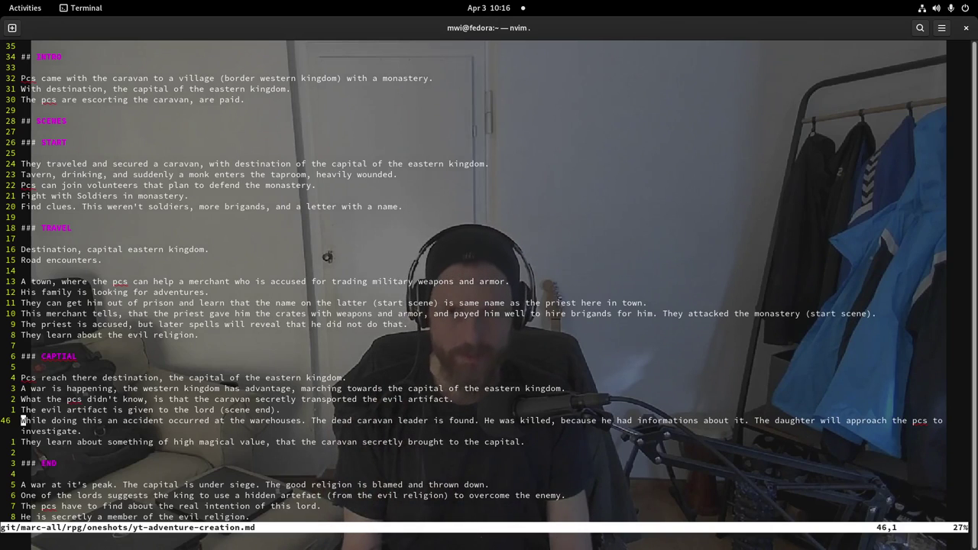
key(j)
key(j)
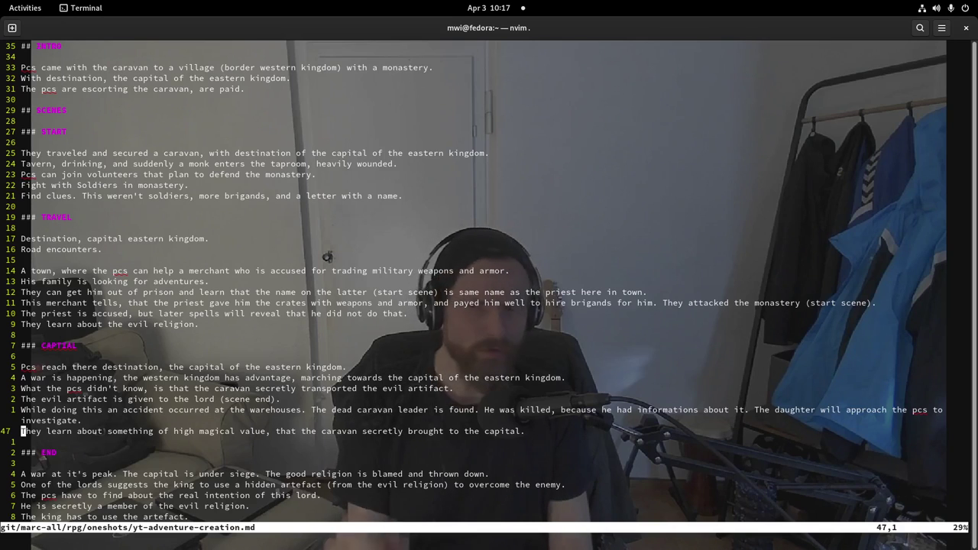
key(k)
key(k)
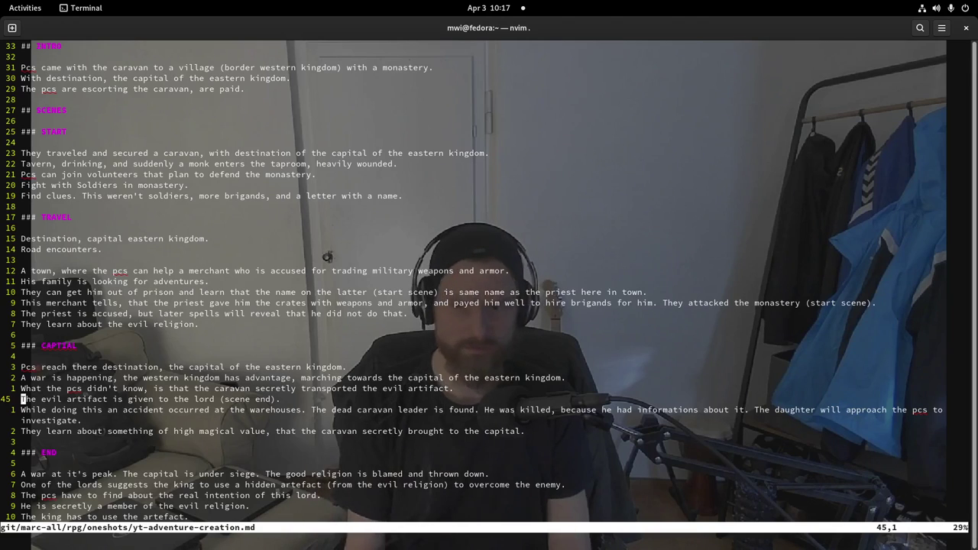
- Read the END scene line by line, from the siege of the capital to the pcs becoming heroes
key(j)
key(j)
key(j)
key(j)
key(j)
key(j)
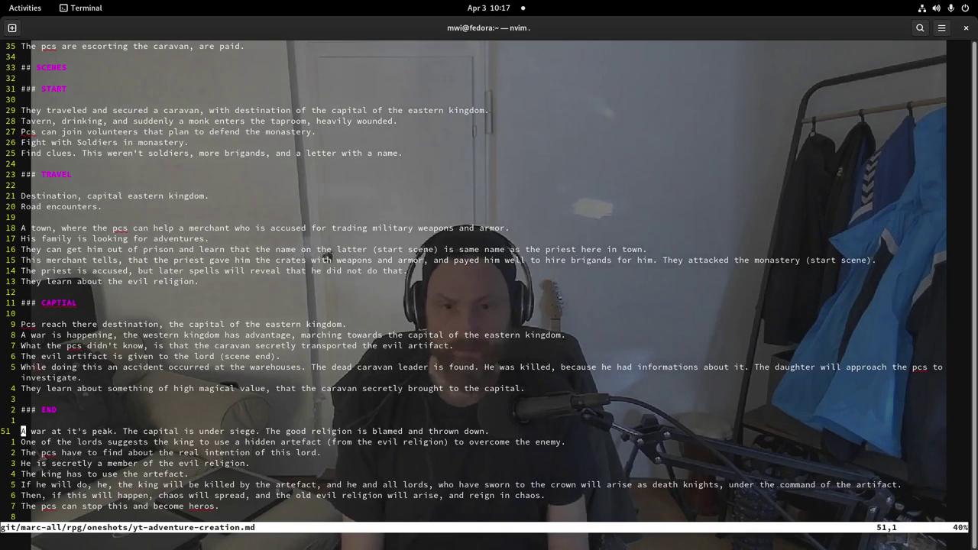
click(26, 442)
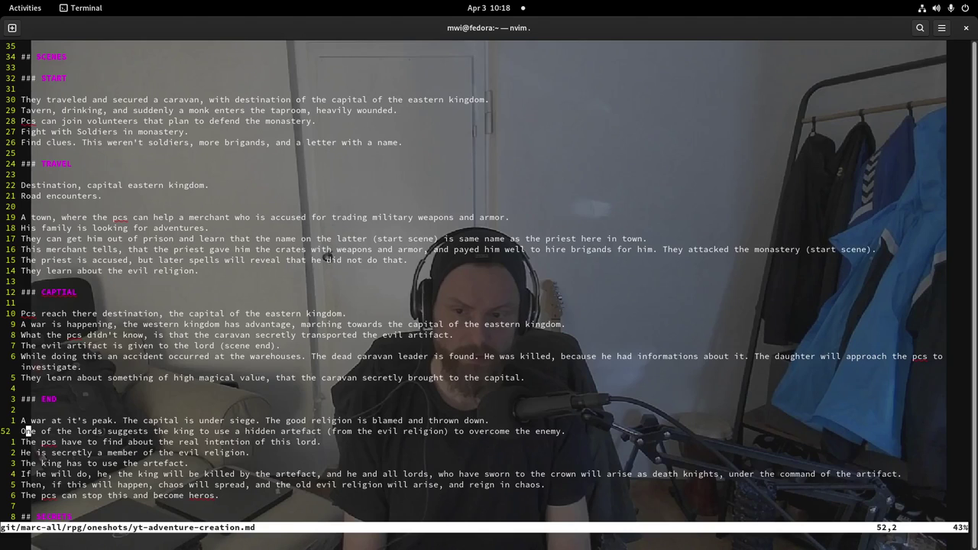
key(j)
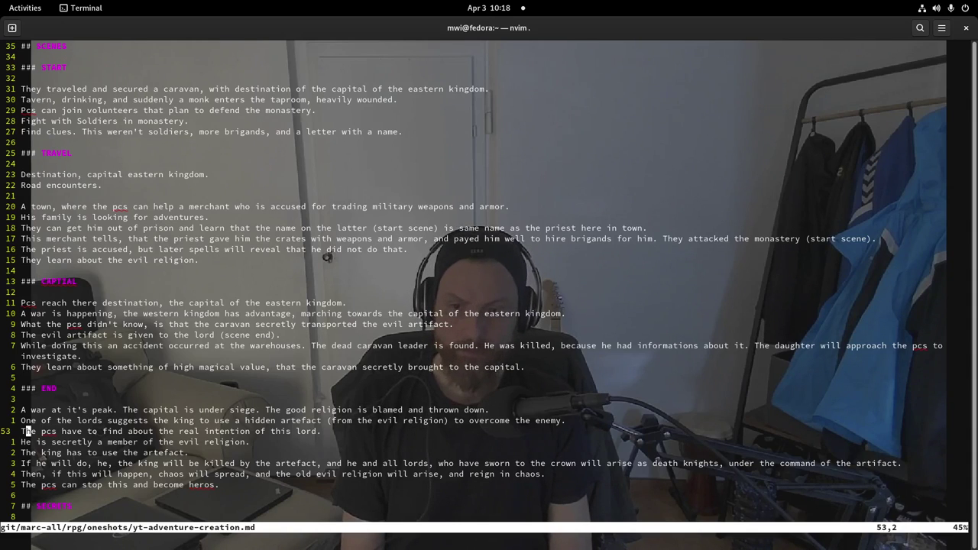
key(j)
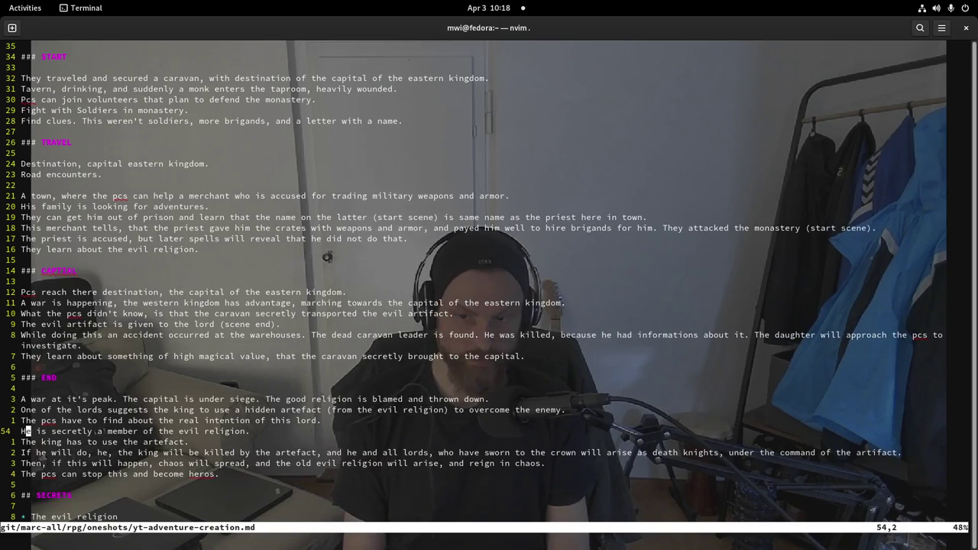
key(j)
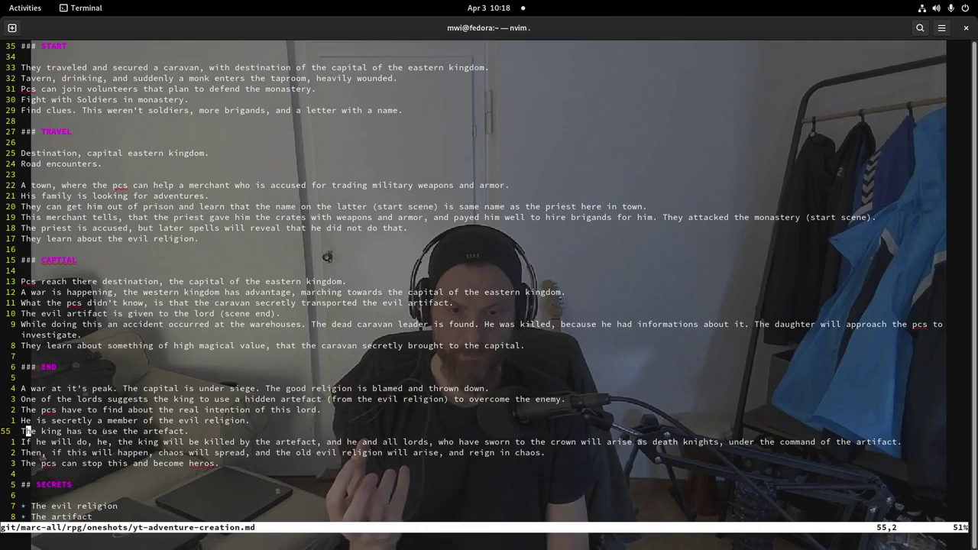
key(j)
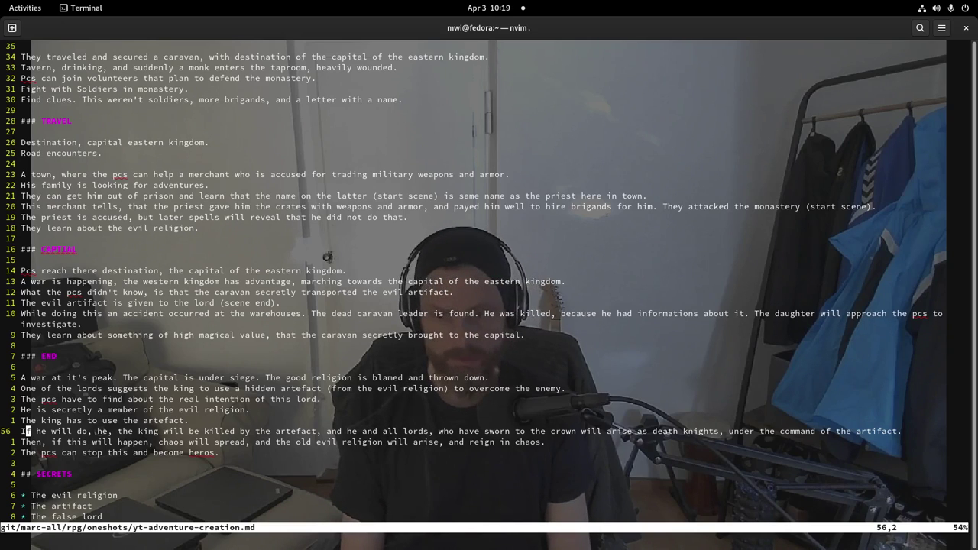
key(k)
key(k)
key(j)
key(j)
key(j)
key(j)
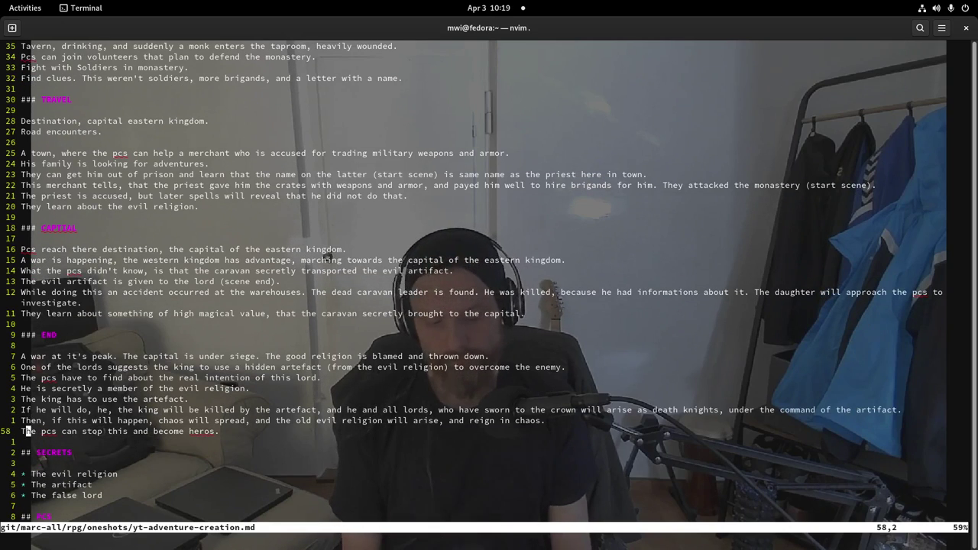
- Read the SECRETS, PCS and NPCS sections line by line down to the FRACTION heading
key(j)
key(j)
key(j)
key(j)
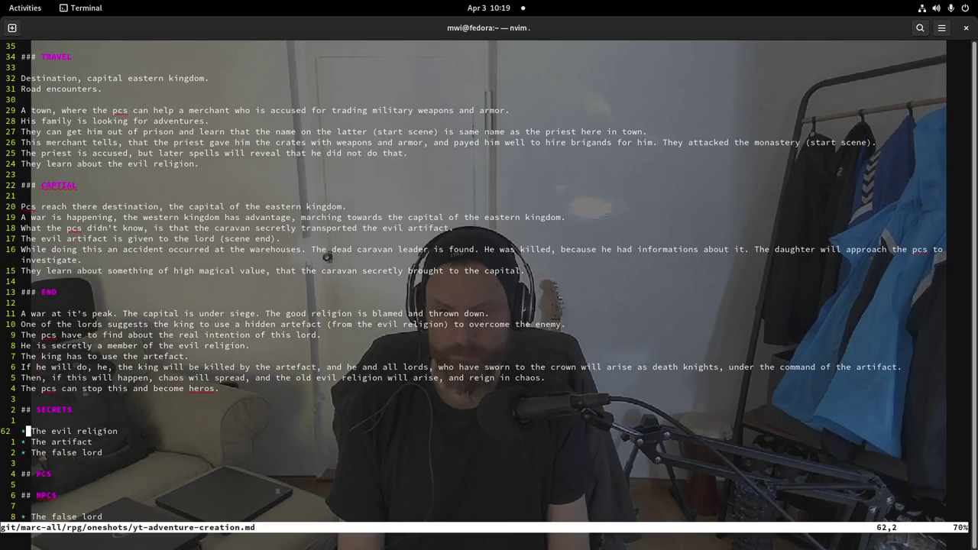
key(j)
key(j)
key(j)
key(j)
key(j)
key(j)
key(j)
key(j)
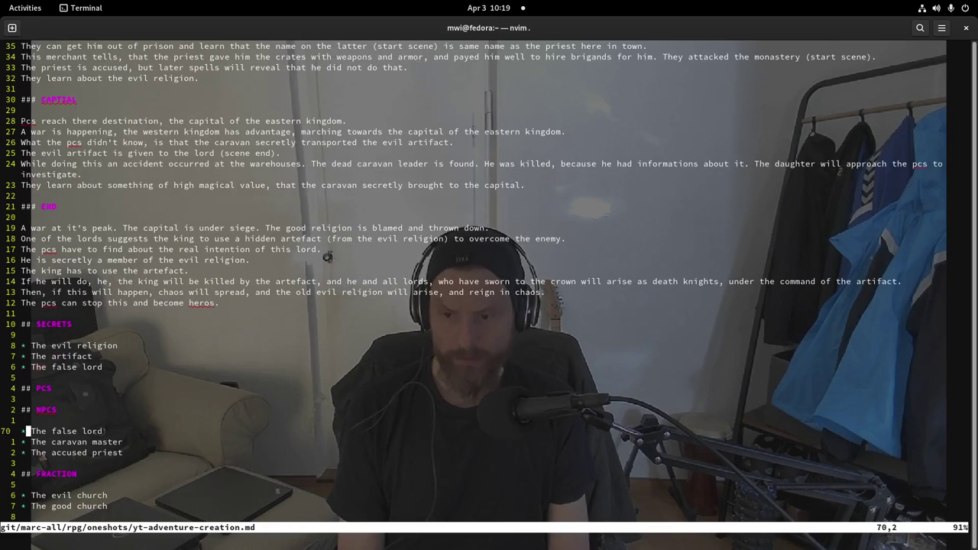
key(j)
key(j)
key(j)
key(j)
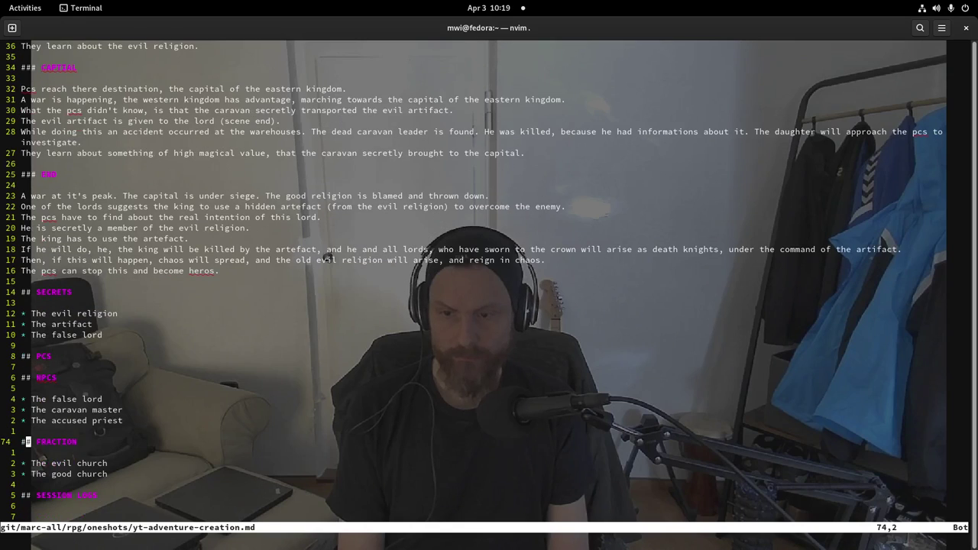
- Go back up through the scenes to the "Nowadays in peace." line in the PLOT section
key(k)
key(k)
key(k)
key(k)
key(k)
key(k)
key(k)
key(k)
key(k)
key(k)
key(k)
key(k)
key(k)
key(k)
key(k)
key(k)
key(k)
key(k)
key(k)
key(k)
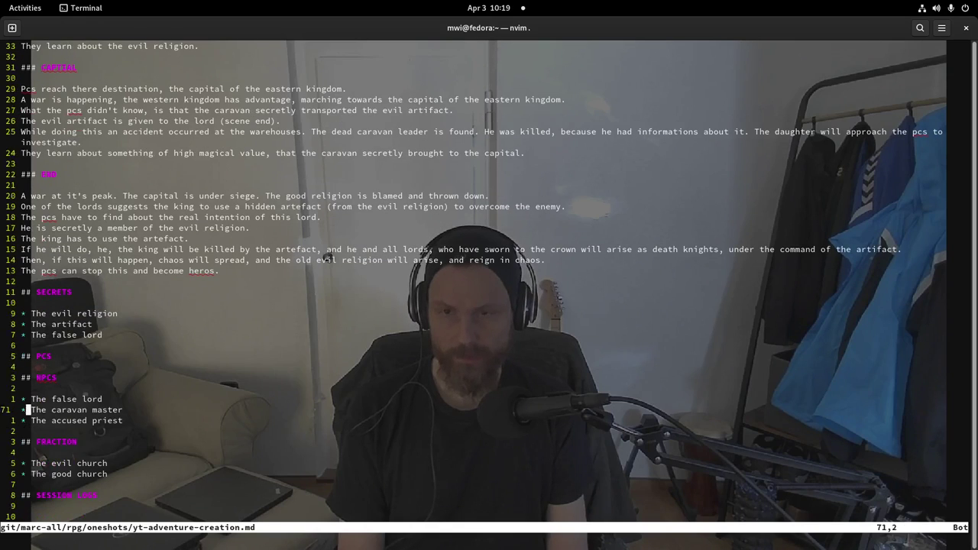
key(k)
key(k)
key(k)
key(k)
key(k)
key(k)
key(k)
key(k)
key(k)
key(k)
key(k)
key(k)
key(k)
key(k)
key(k)
key(k)
key(k)
key(k)
key(k)
key(k)
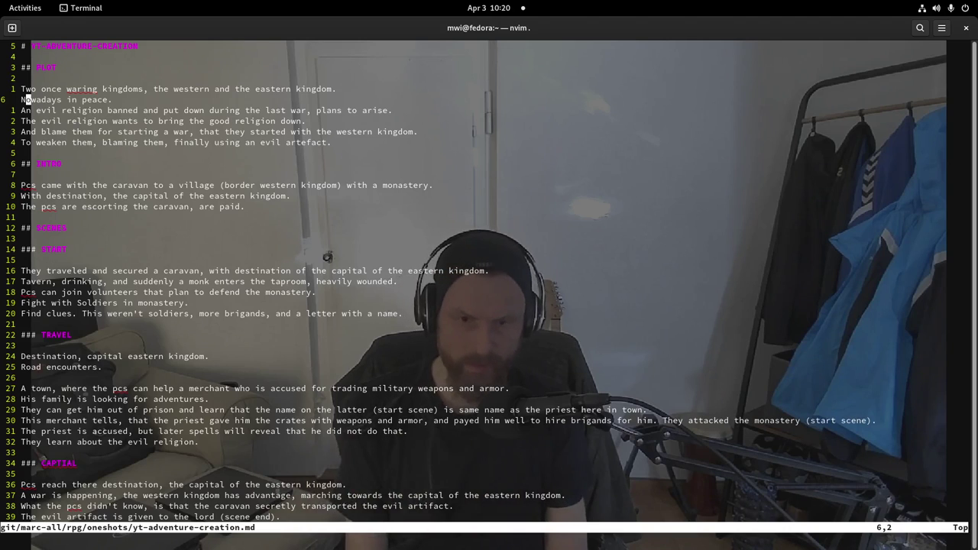
- Review the rest of the PLOT section and continue to the destination line of the INTRO
key(j)
key(j)
key(j)
key(j)
key(j)
key(j)
key(j)
key(j)
key(j)
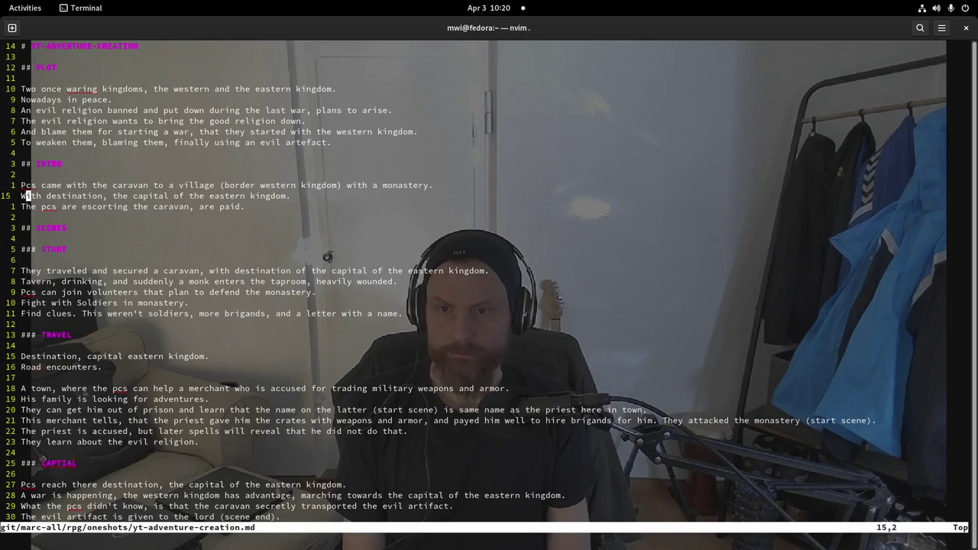
- Return from the INTRO to the PLOT line about the kingdoms being at peace
key(k)
key(k)
key(k)
key(k)
key(k)
key(k)
key(k)
key(k)
key(k)
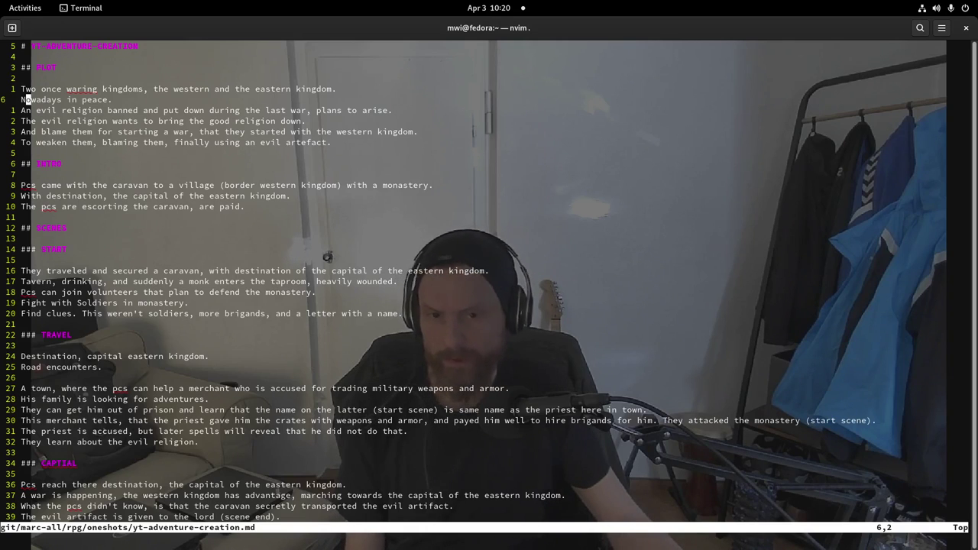
key(super)
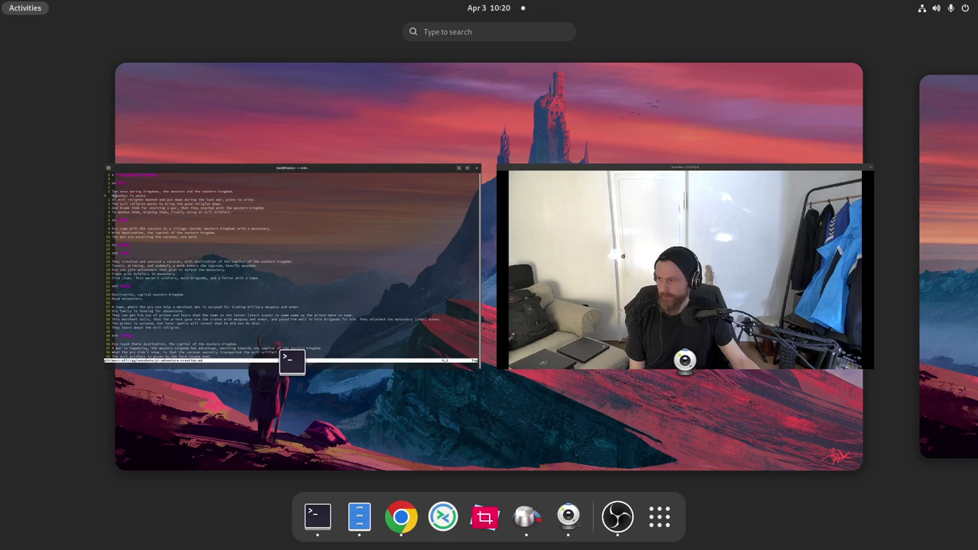
click(290, 359)
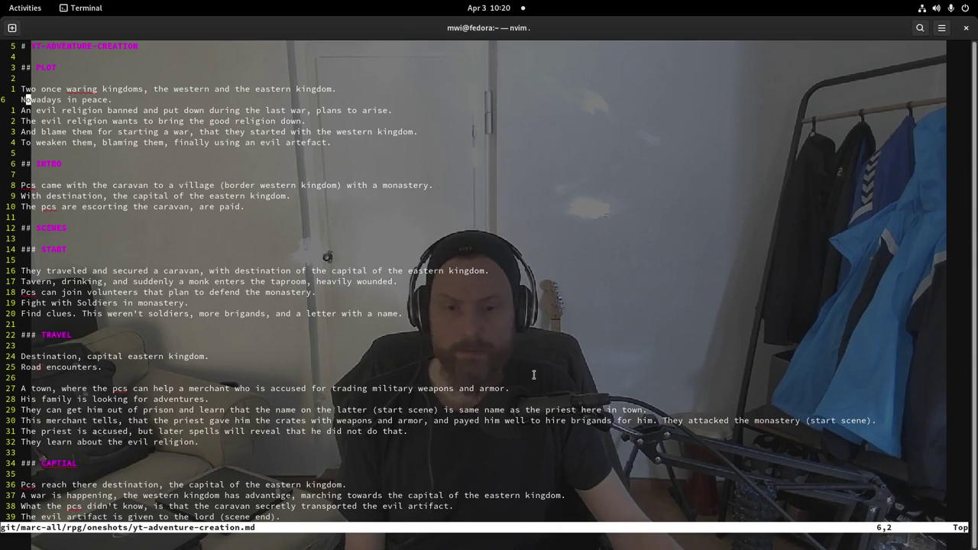
key(super)
click(290, 356)
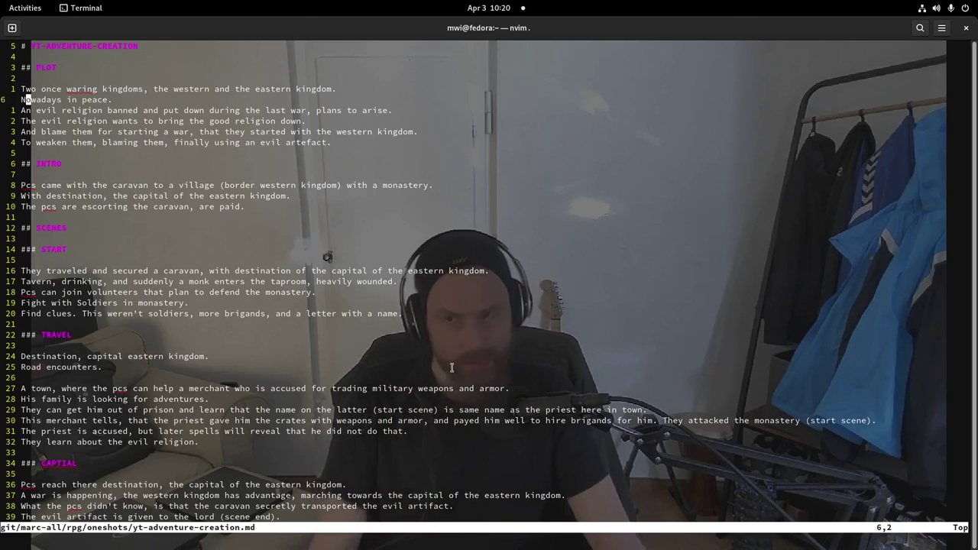
- Read on from the PLOT section through the INTRO and SCENES heading to the START heading
key(j)
key(j)
key(j)
key(j)
key(j)
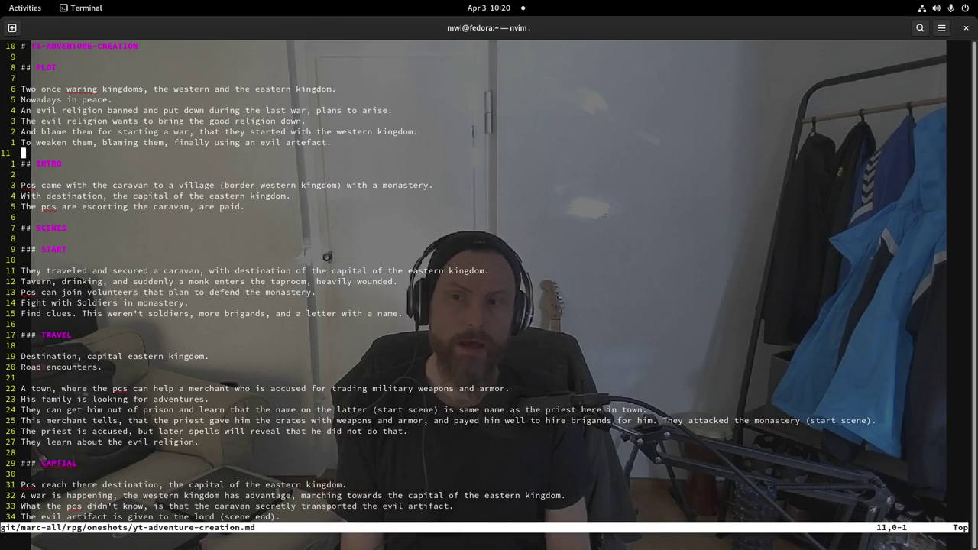
key(j)
key(j)
key(j)
key(j)
key(j)
key(j)
key(j)
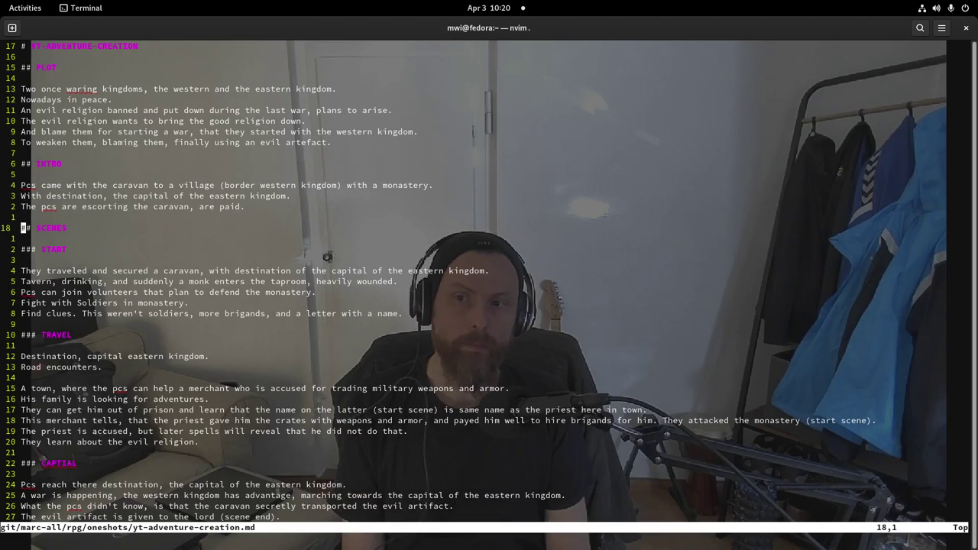
key(j)
key(j)
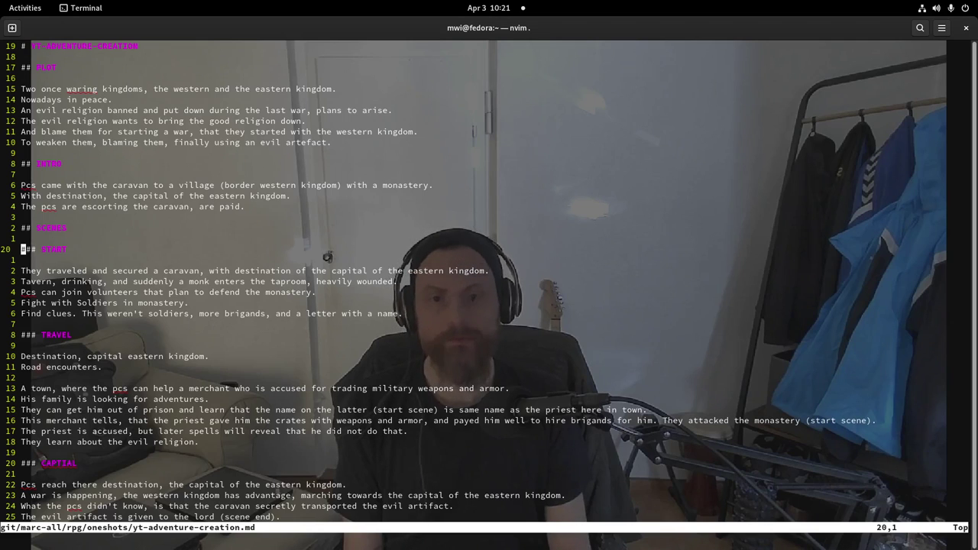
- Go back from the START heading to the PLOT line about the banned evil religion
key(k)
key(k)
key(k)
key(k)
key(k)
key(k)
key(k)
key(k)
key(k)
key(k)
key(k)
key(k)
key(k)
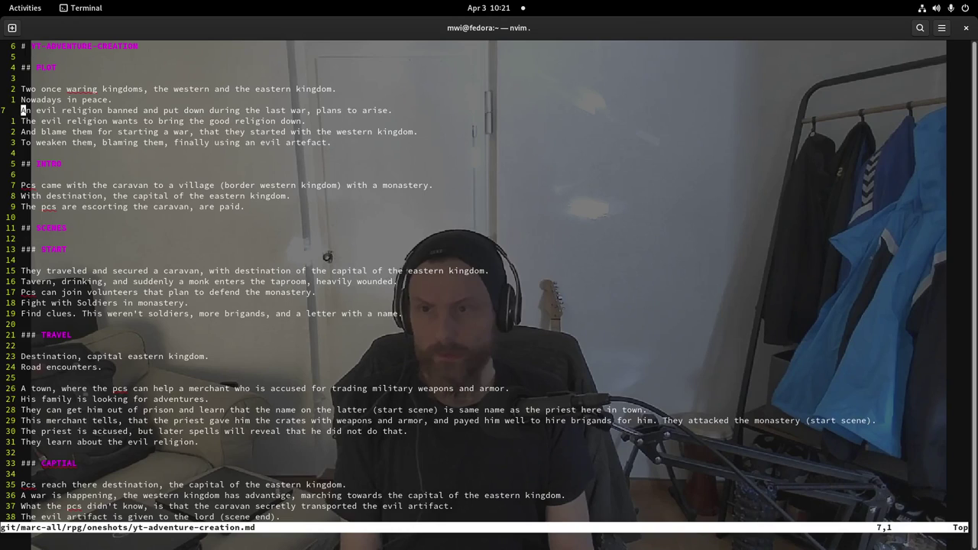
- Reread the remaining PLOT lines down to the first INTRO line about the caravan reaching the village
key(j)
key(j)
key(j)
key(j)
key(j)
key(j)
key(j)
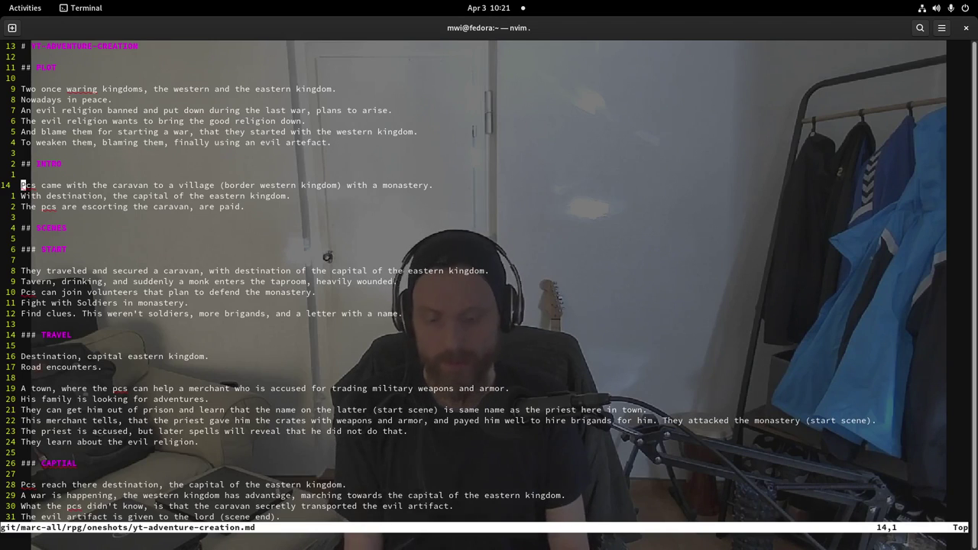
- Read from the INTRO's destination line to the START scene's line about the wounded monk in the tavern
click(23, 195)
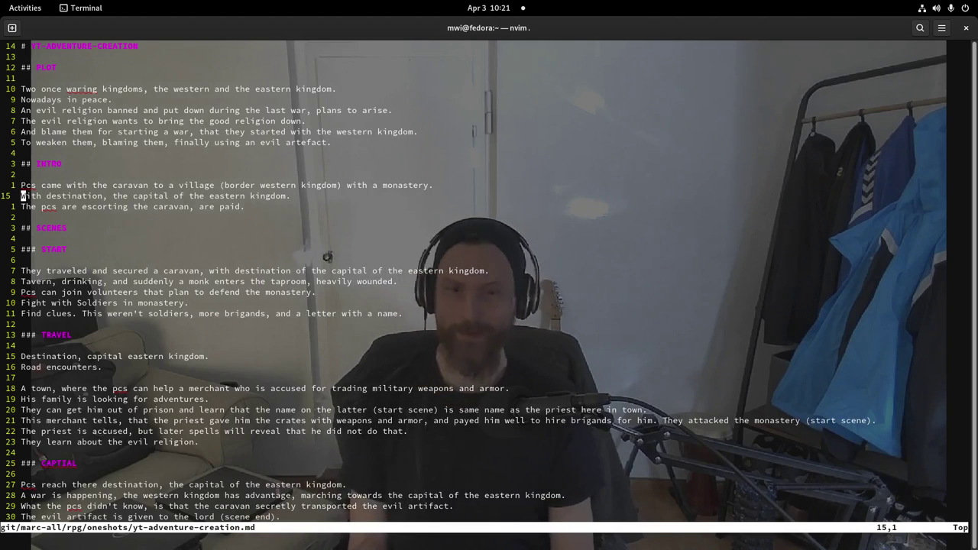
click(23, 207)
click(24, 217)
click(23, 228)
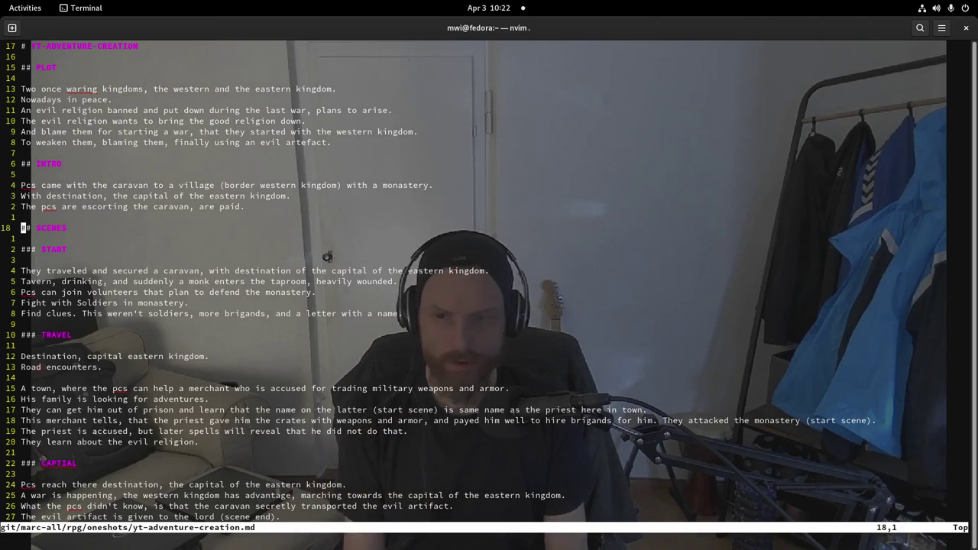
click(24, 239)
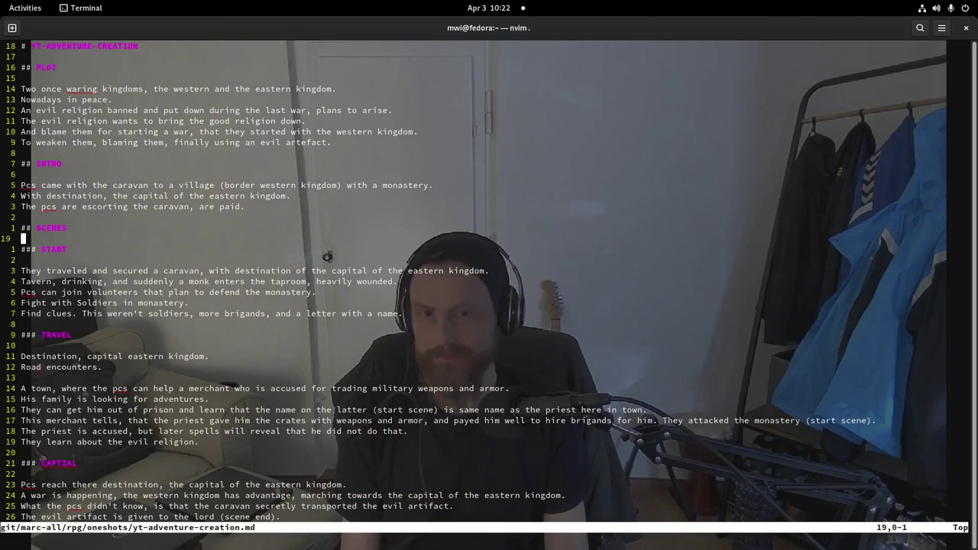
key(j)
key(j)
key(j)
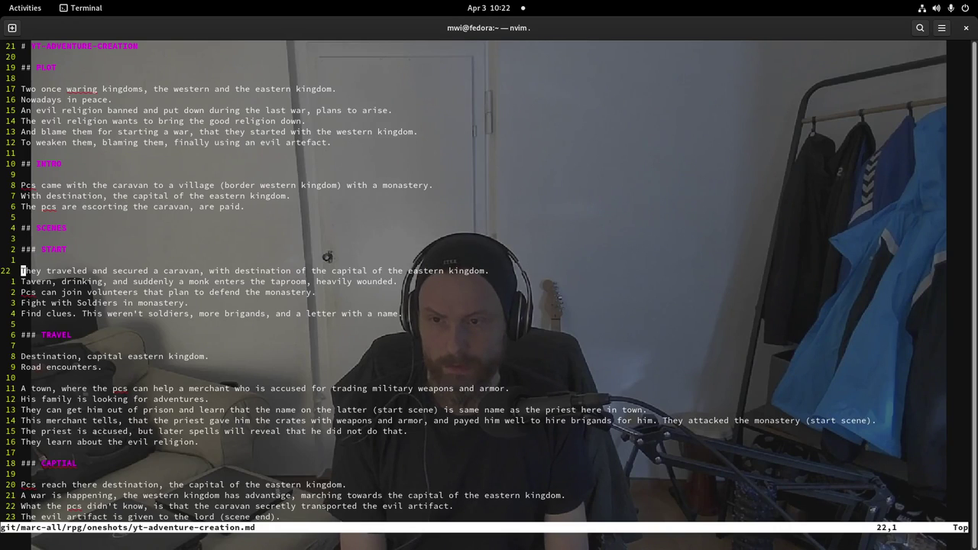
key(j)
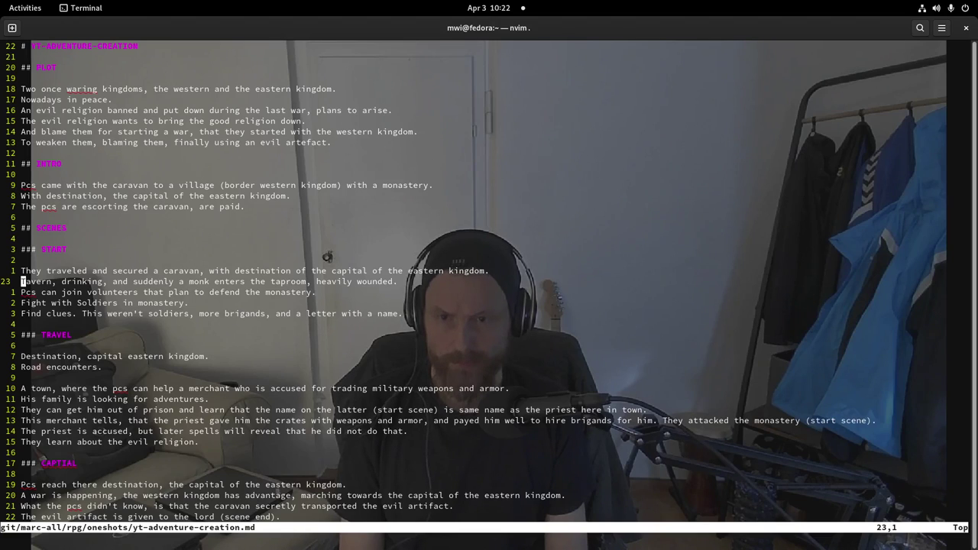
- Add a "---" separator line below the START scene, before the TRAVEL heading, with a blank line after it
key(j)
key(j)
key(j)
key(j)
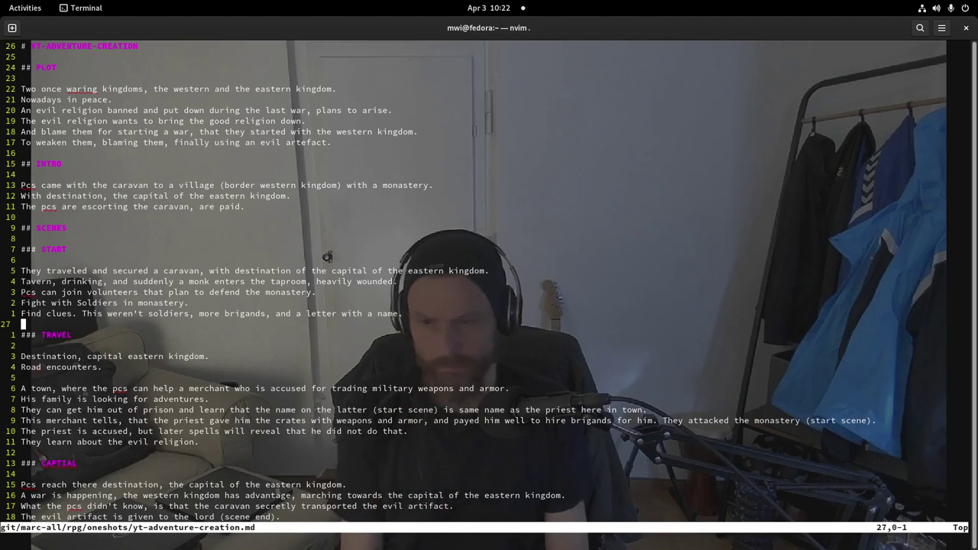
key(O)
key(Return)
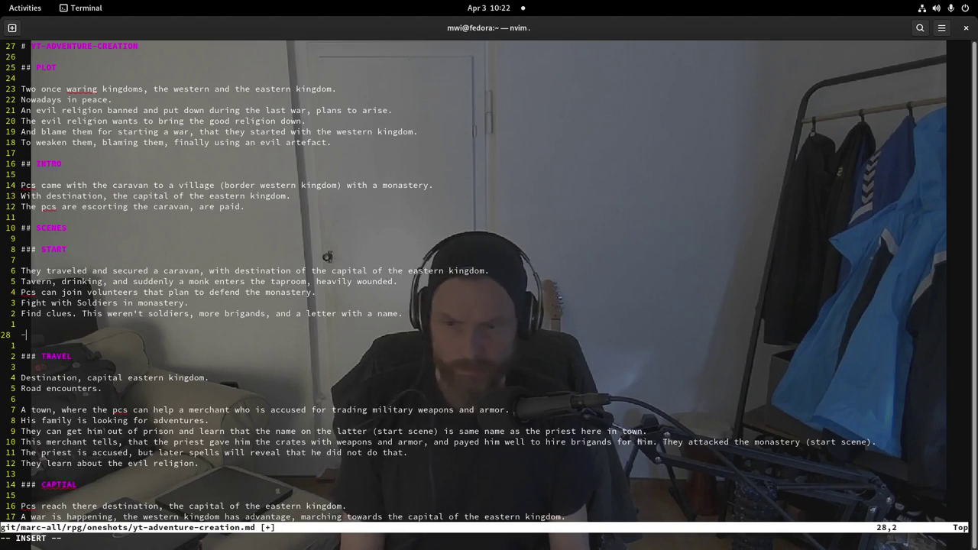
text(---)
key(Return)
key(Return)
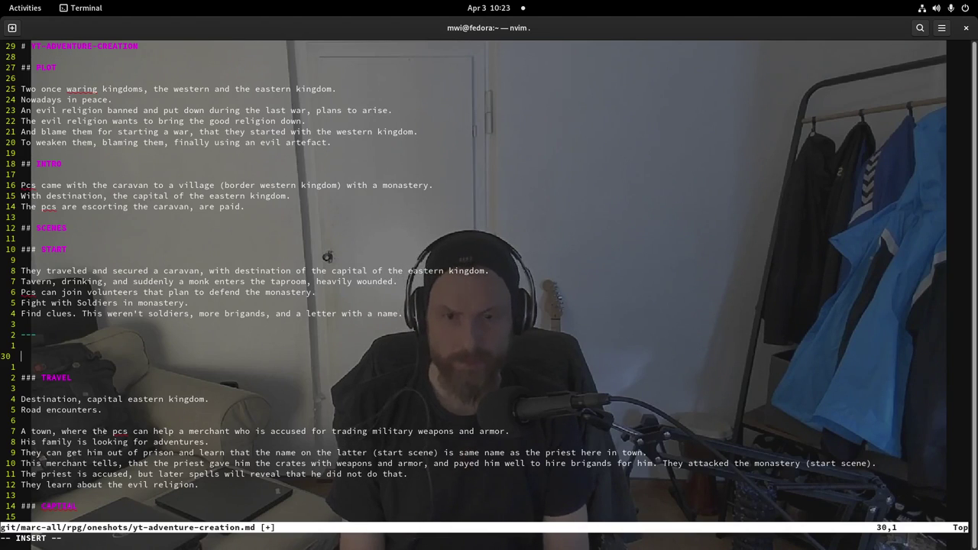
- Write "Travelling mountain pass, attacked by a manticor." below the separator and save the file
text(Trave)
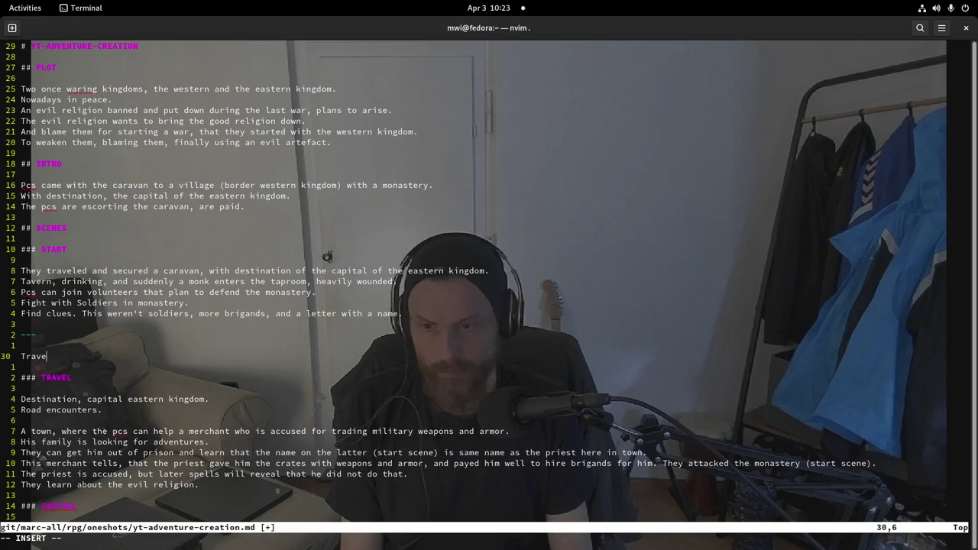
text(lling )
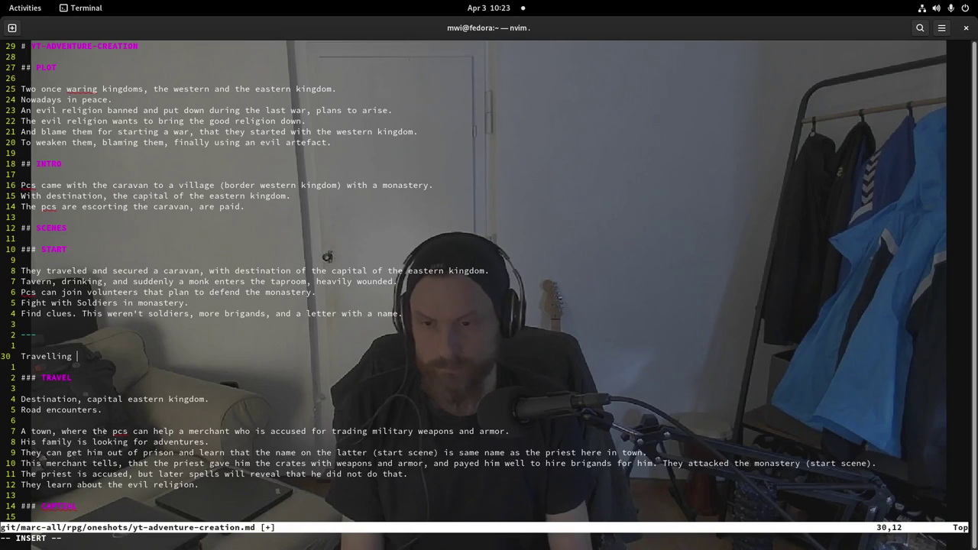
text(mountain)
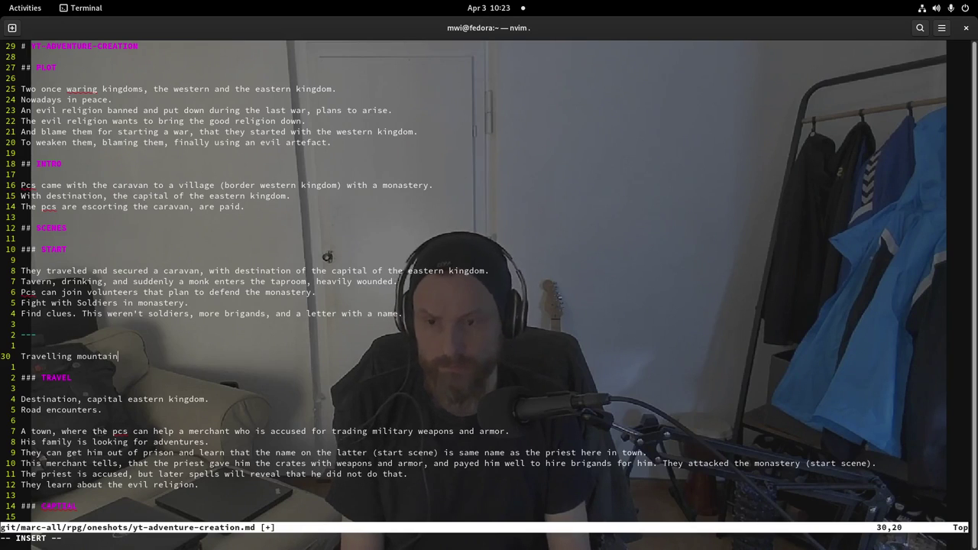
text( pass, a)
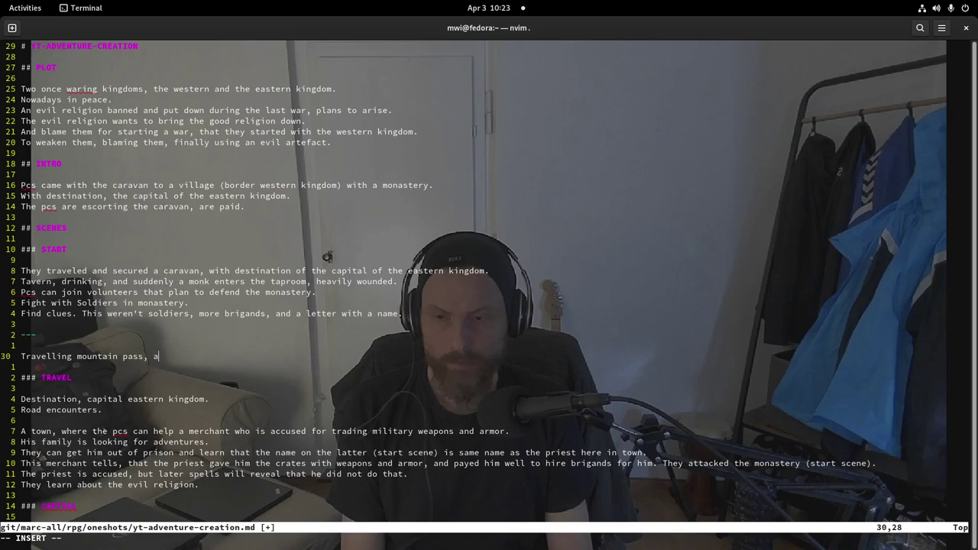
text(ttacked by)
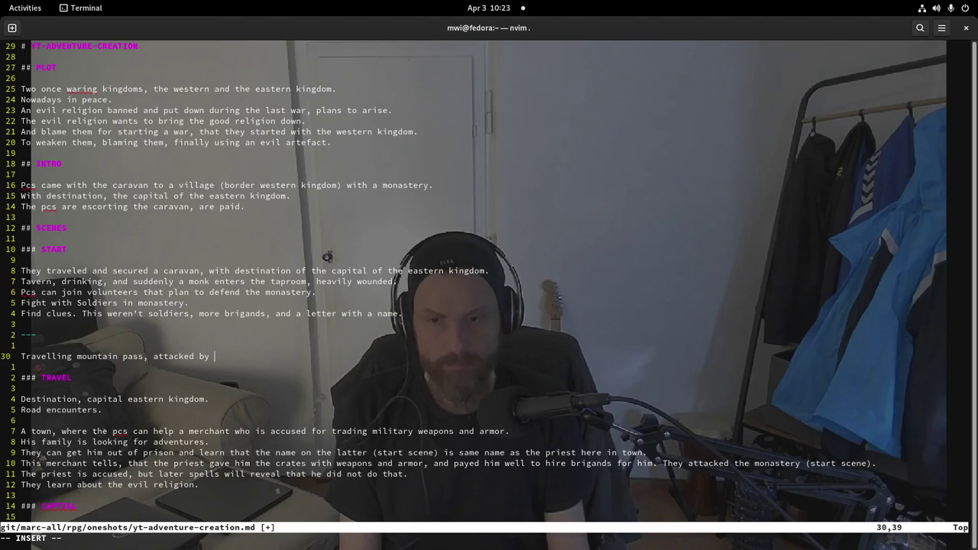
text(a manticor)
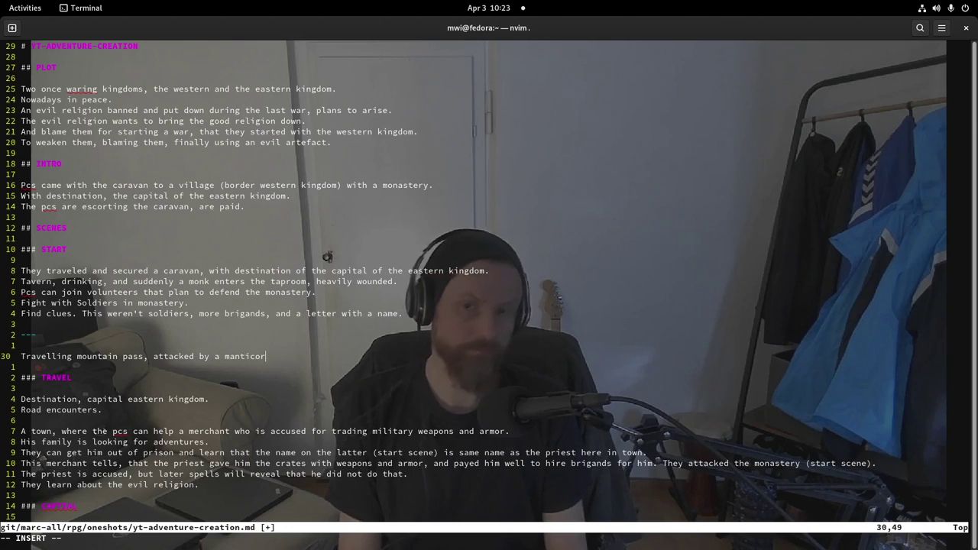
text(.)
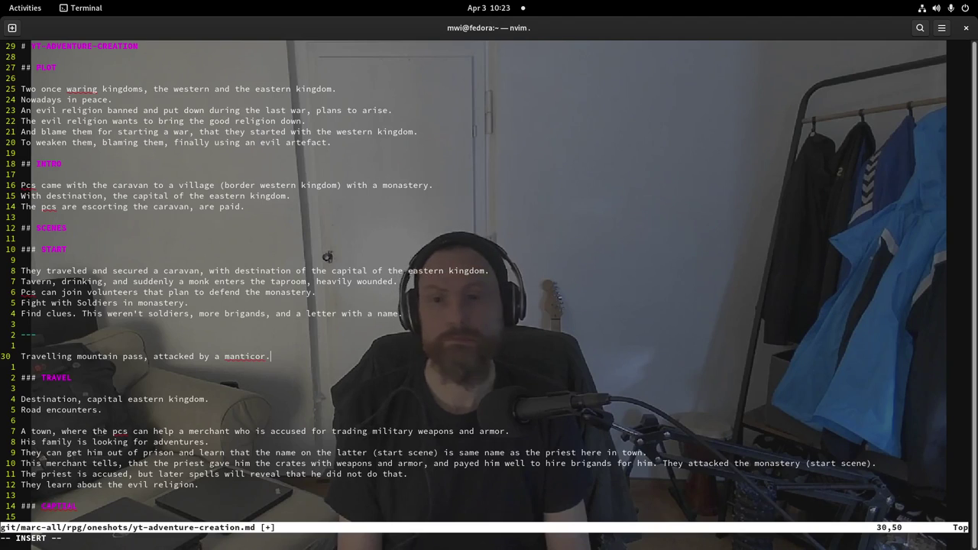
key(Escape)
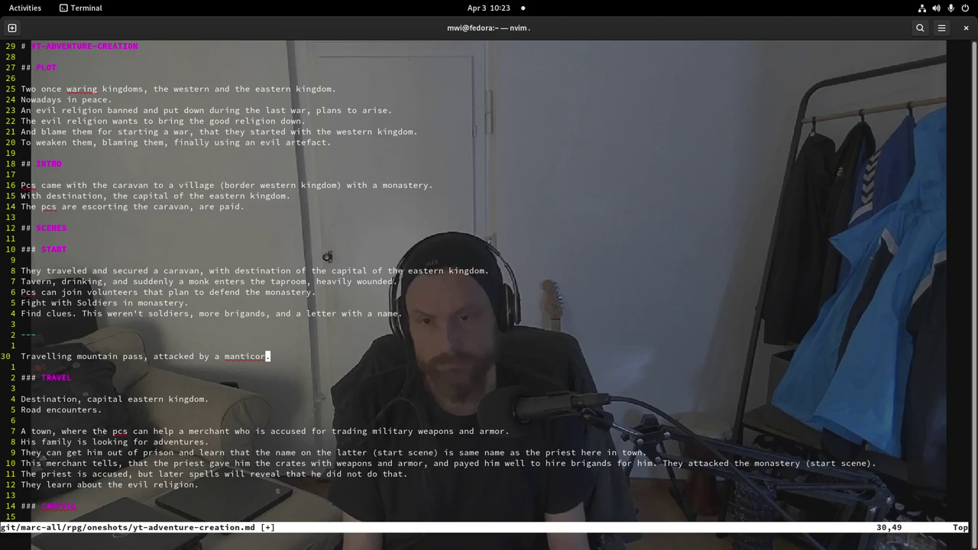
text(:w)
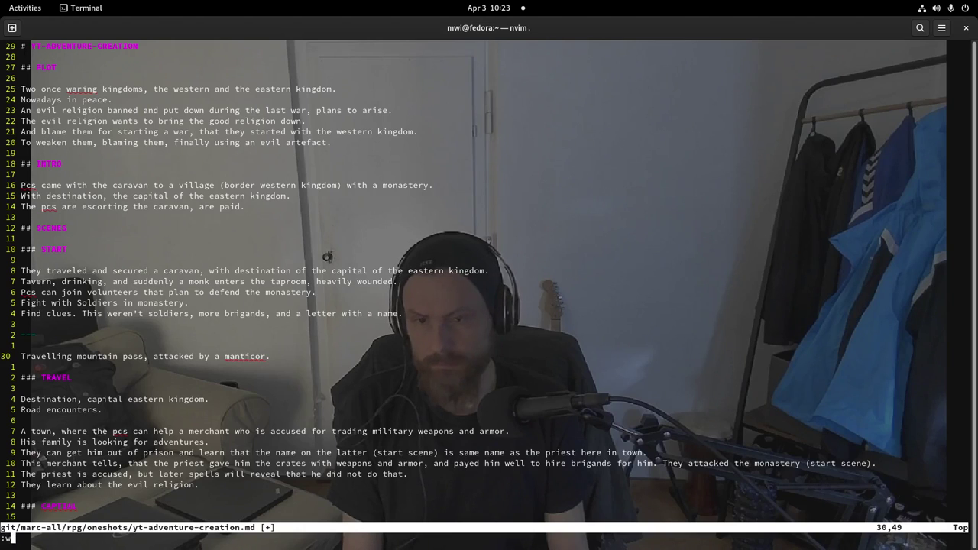
key(Return)
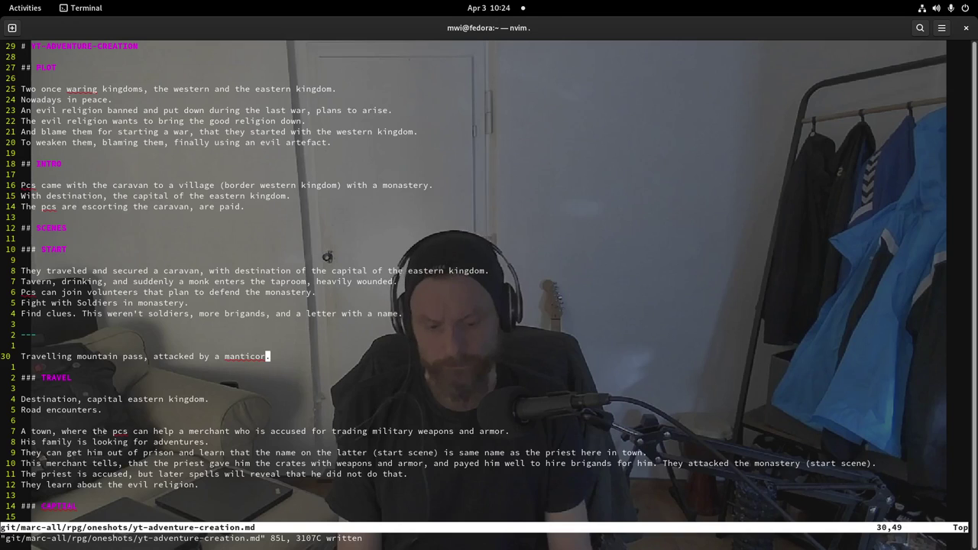
- Add a new paragraph below the mountain pass line reading "Reach small town, caravan leader,"
key(o)
key(Return)
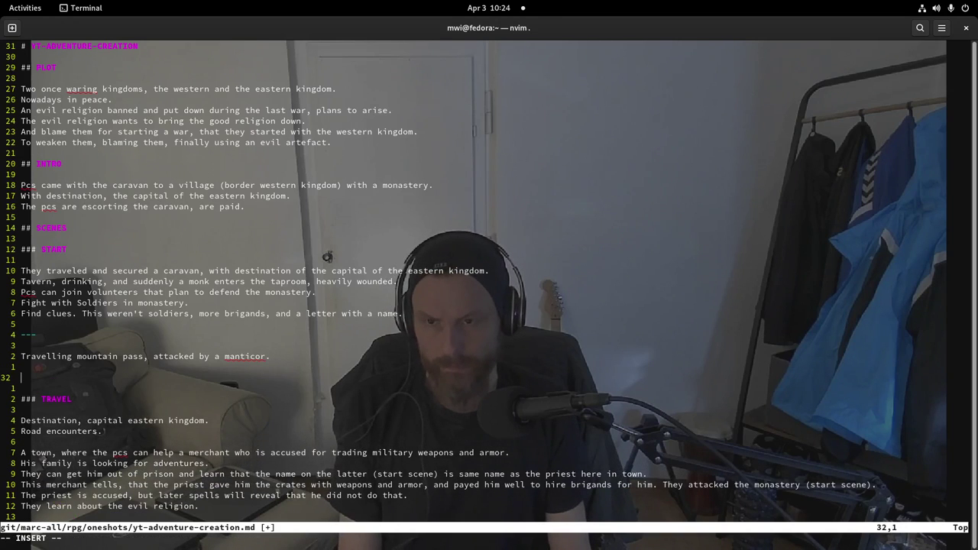
text(Reach )
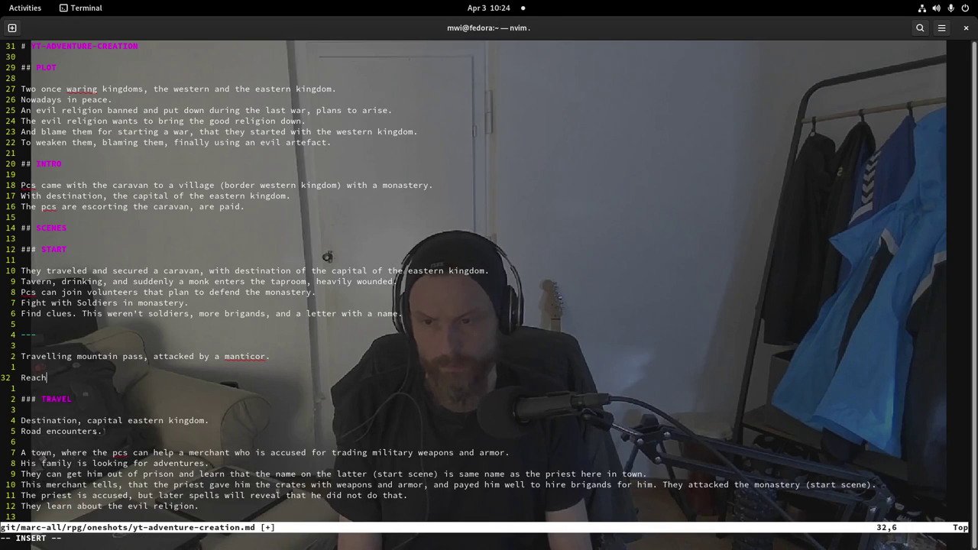
text(s)
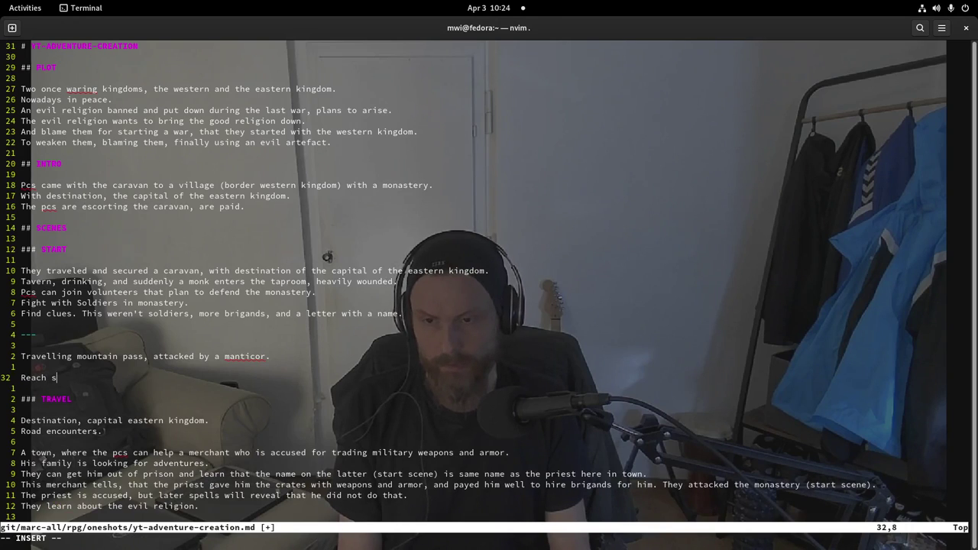
text(mall town, car)
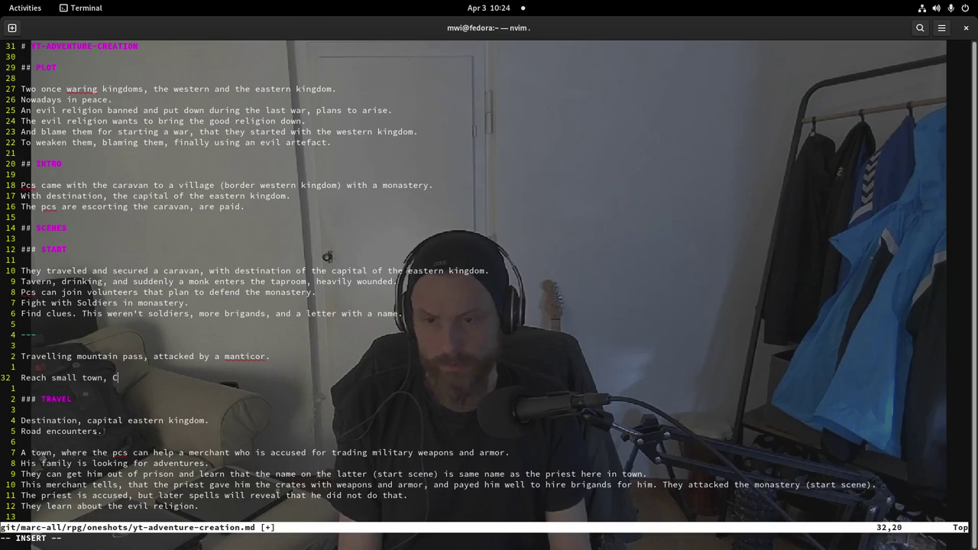
text(avan lea)
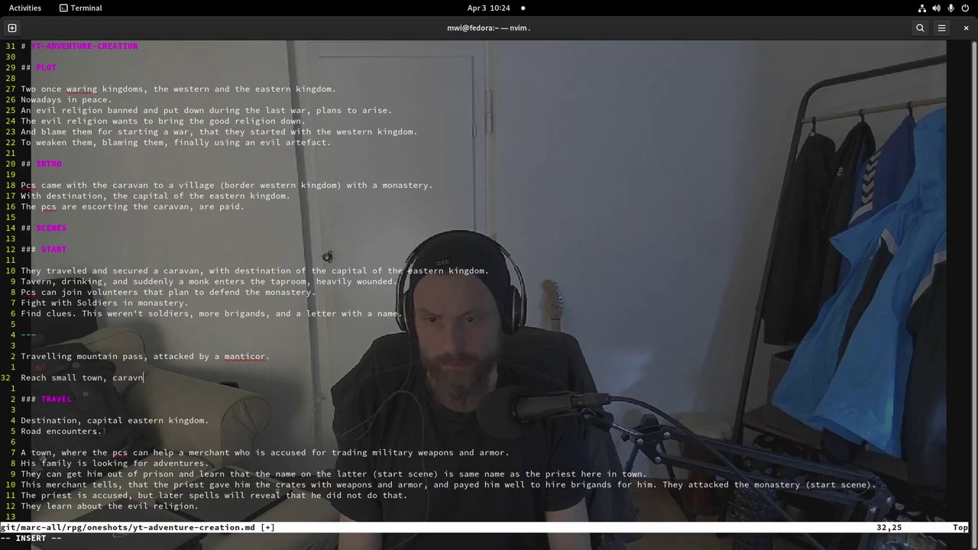
text(der,)
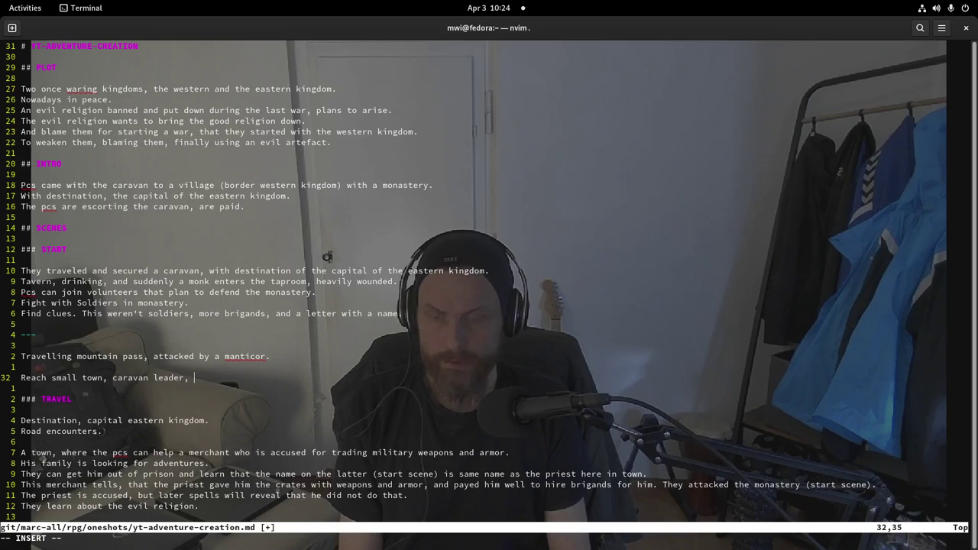
- Replace "leader," in the small town line with "needs new horses or mules, and supplies." and save the file
key(BackSpace)
key(BackSpace)
key(BackSpace)
key(BackSpace)
key(BackSpace)
text(needs new)
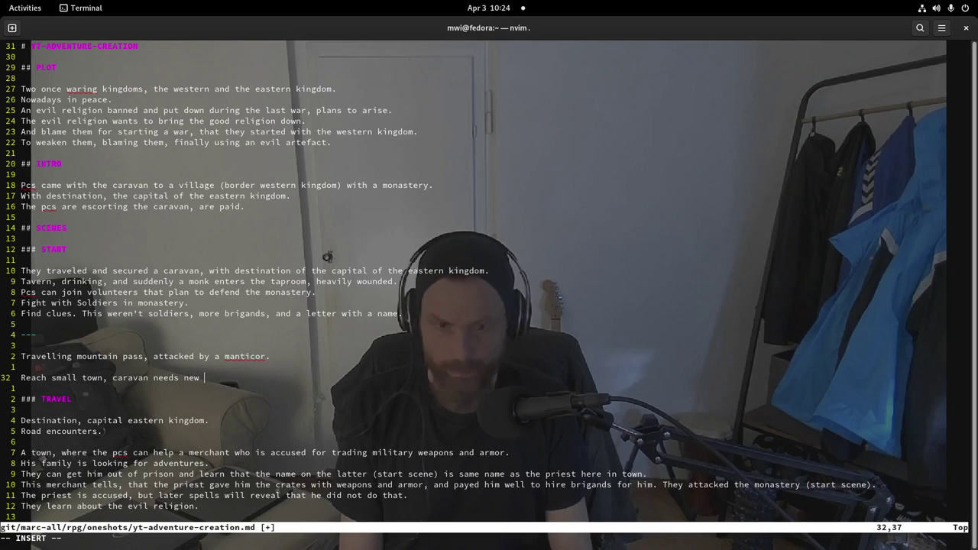
text( horses or mules)
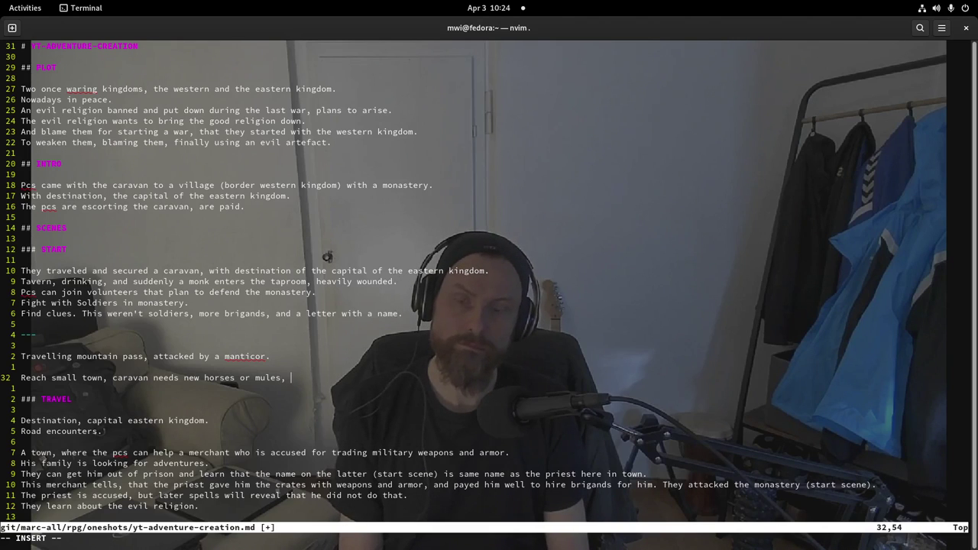
text(, and supplies.)
key(Escape)
text(:w)
key(Return)
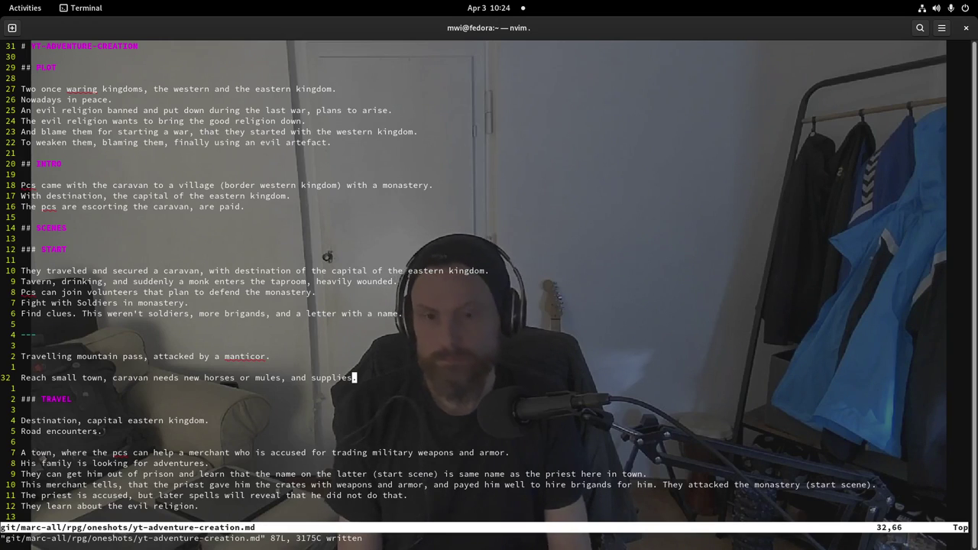
- Open a new line below the small town line, keeping one blank line between them
key(o)
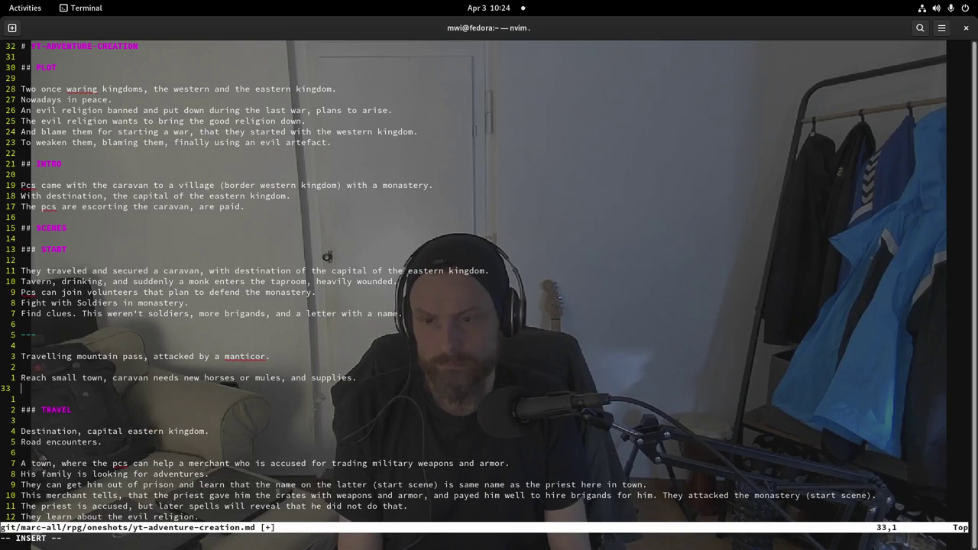
key(Return)
key(Return)
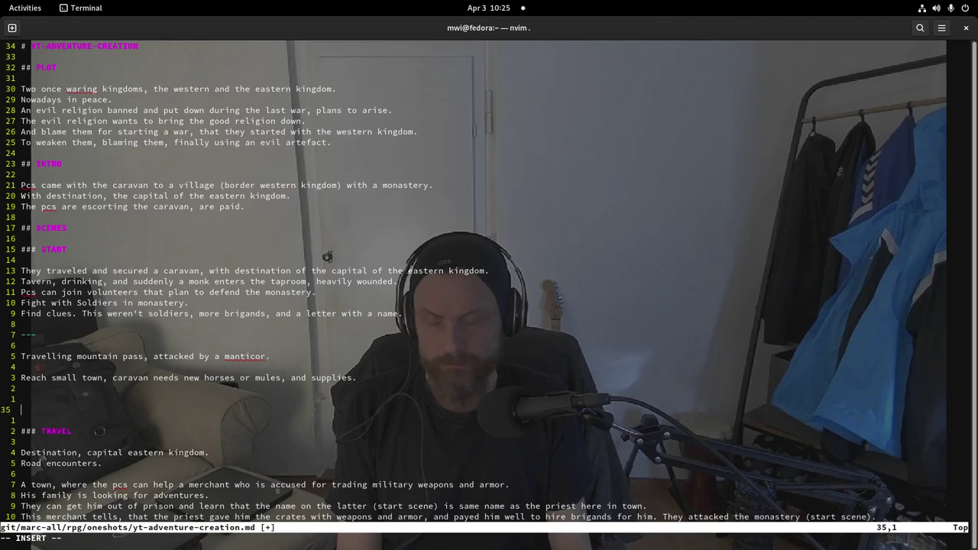
text(Br)
key(BackSpace)
key(BackSpace)
key(BackSpace)
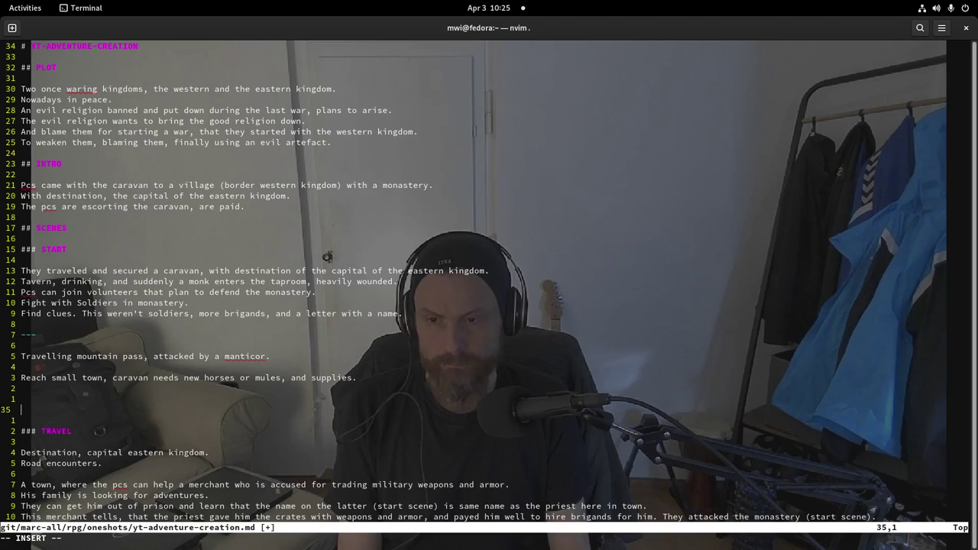
key(BackSpace)
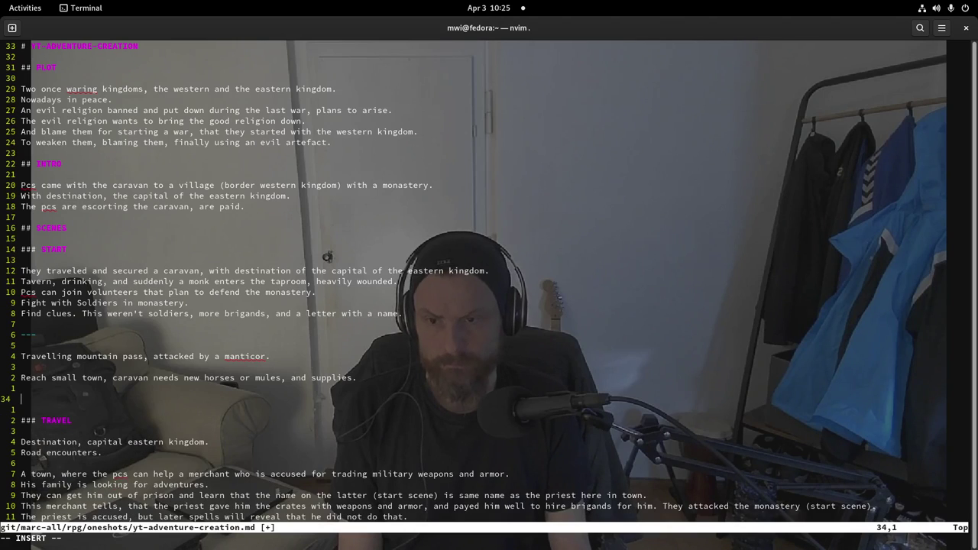
- Write "Brigands attack nearby monastery" on the new line, correcting the spelling of "nearby"
text(Bri)
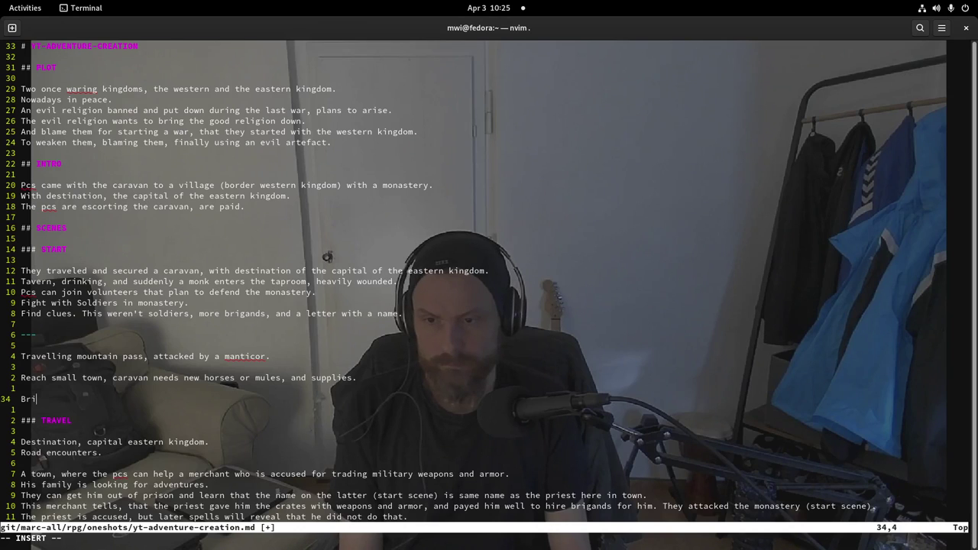
text(gands a)
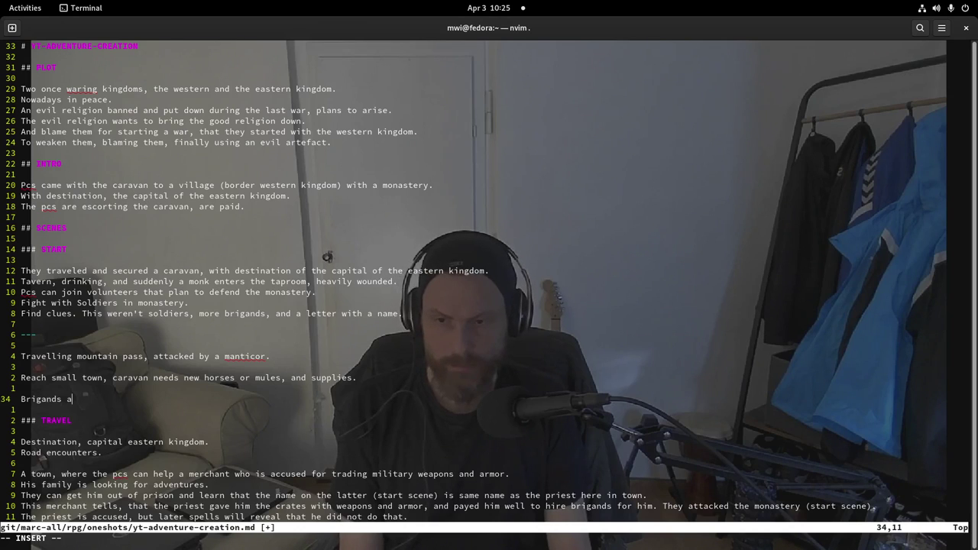
text(ttack neearby)
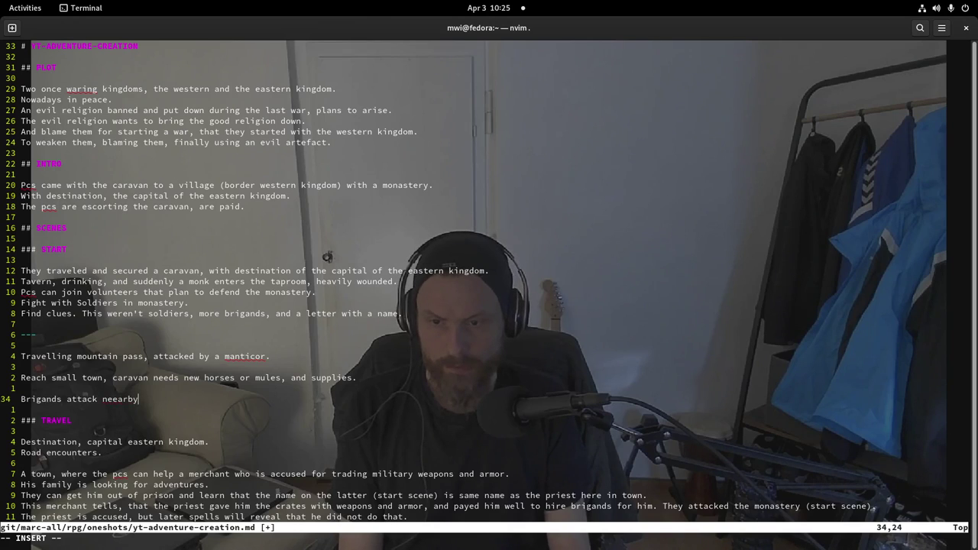
key(BackSpace)
key(BackSpace)
key(BackSpace)
key(BackSpace)
key(BackSpace)
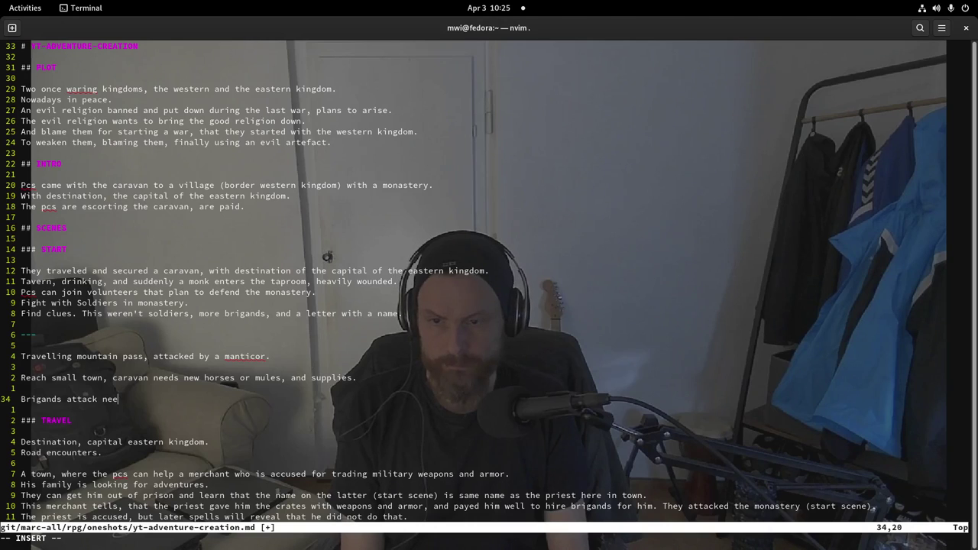
key(BackSpace)
text(arb)
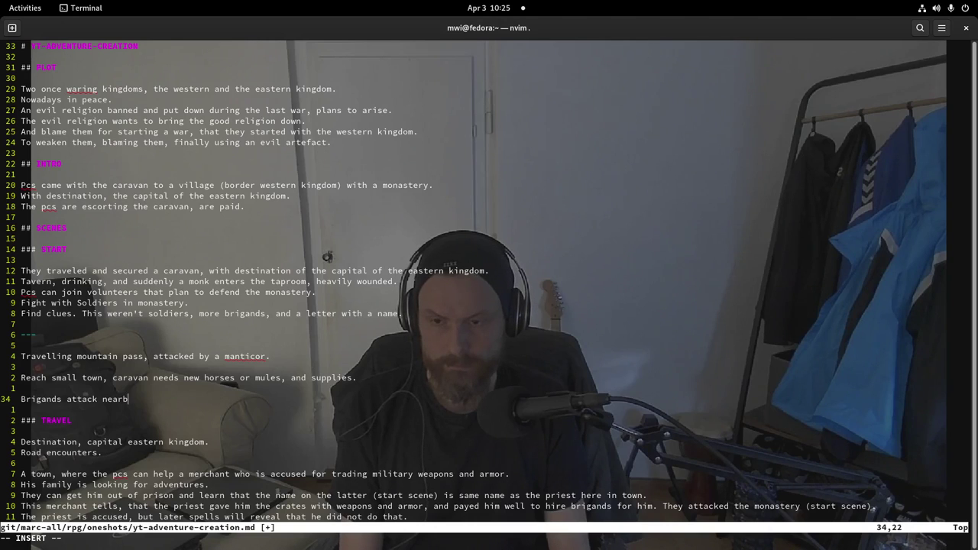
text(y mon)
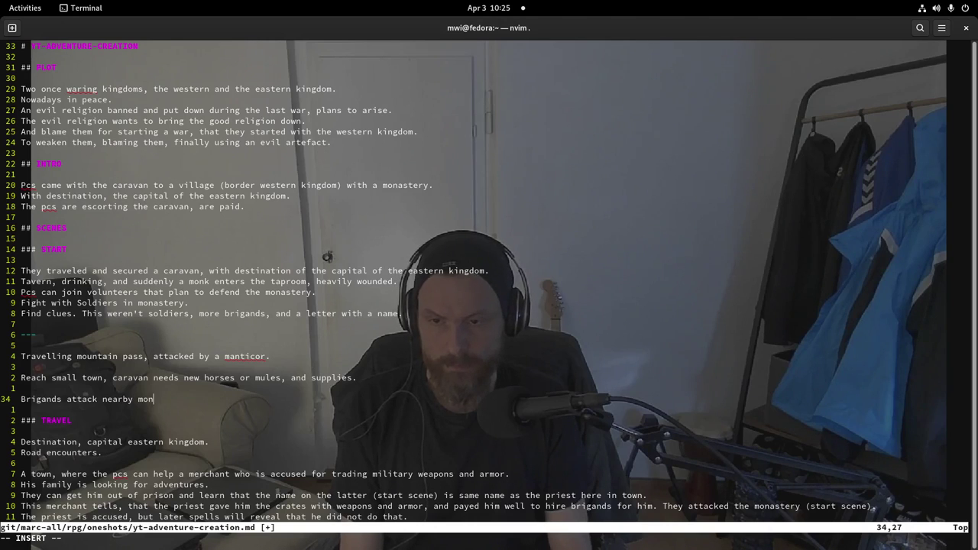
text(astery)
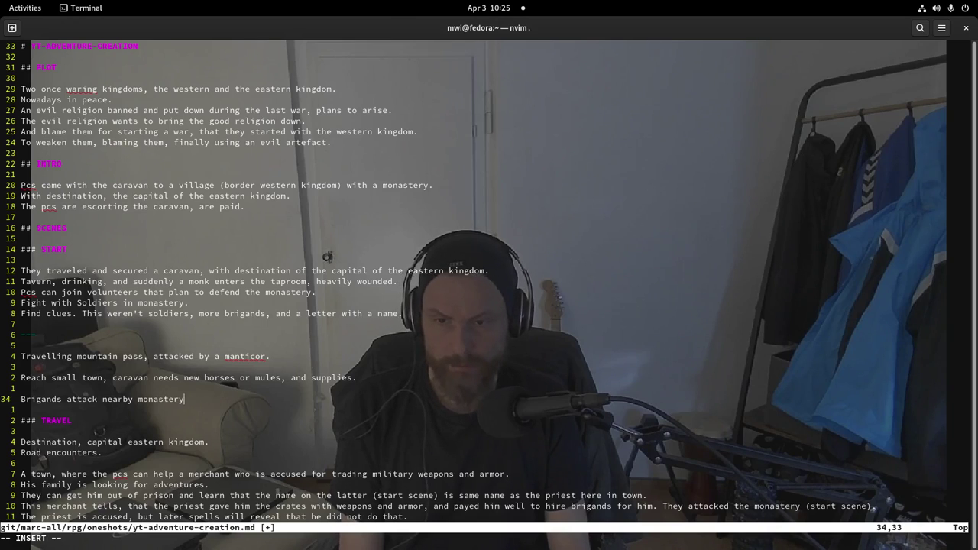
- Finish the brigands line with ", pcs can join milita to support them."
key(BackSpace)
text(, Pc)
key(BackSpace)
key(BackSpace)
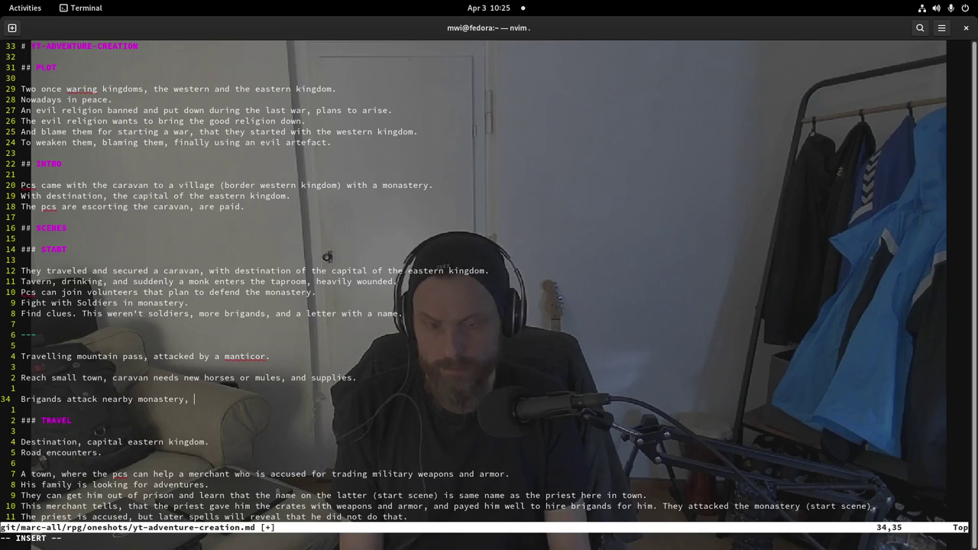
text(pcs can)
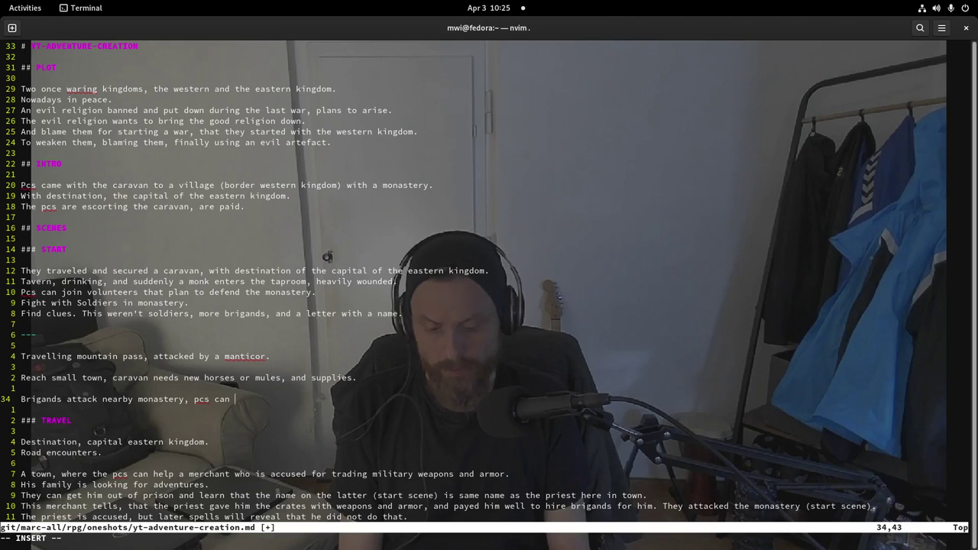
text(n join milita to)
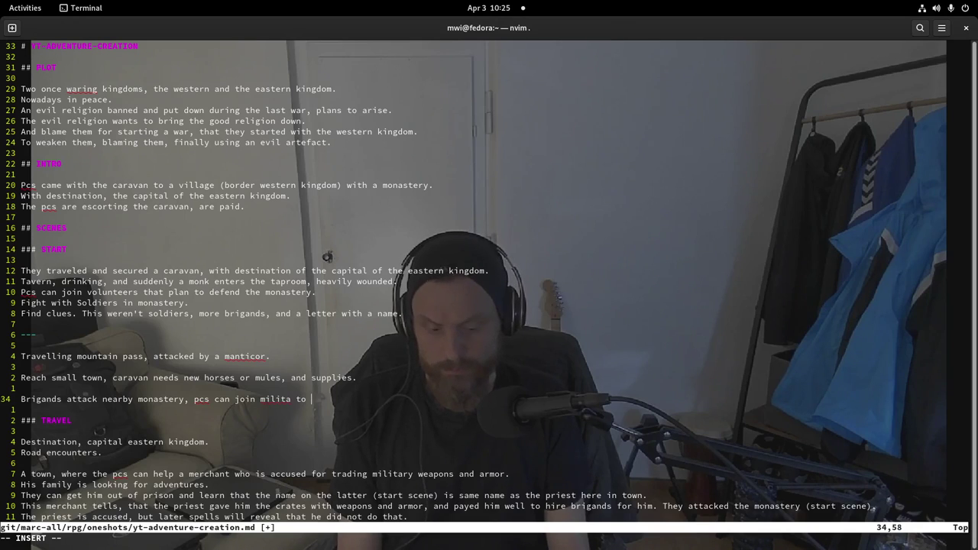
text( support )
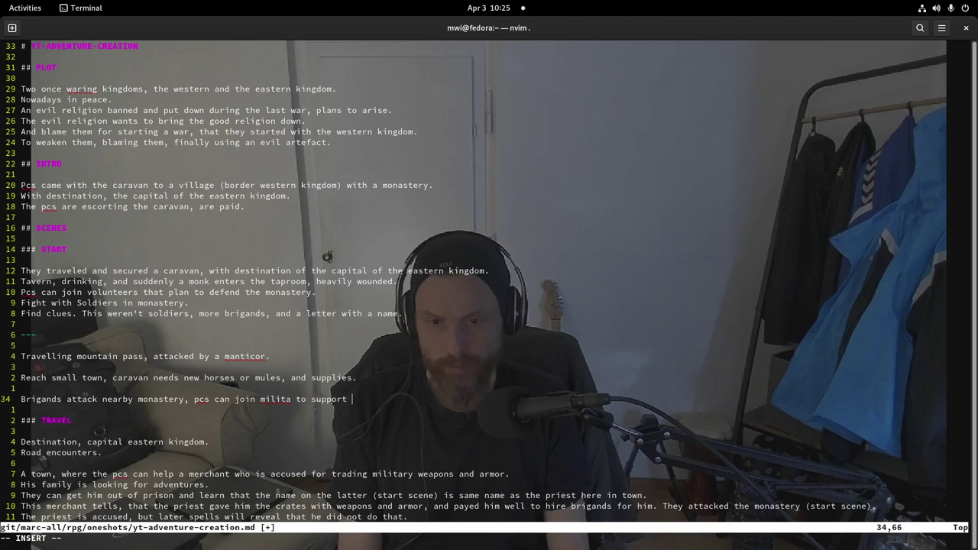
text(them.)
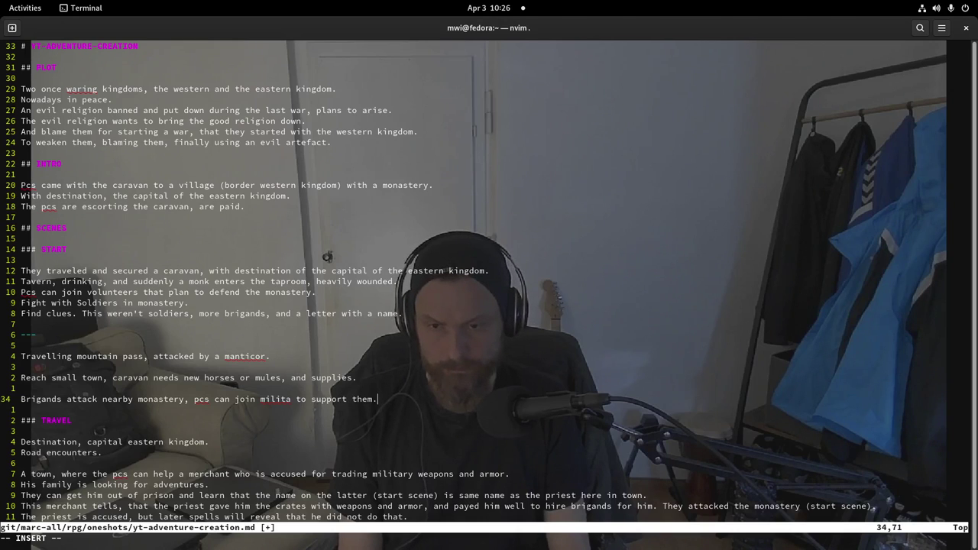
key(Escape)
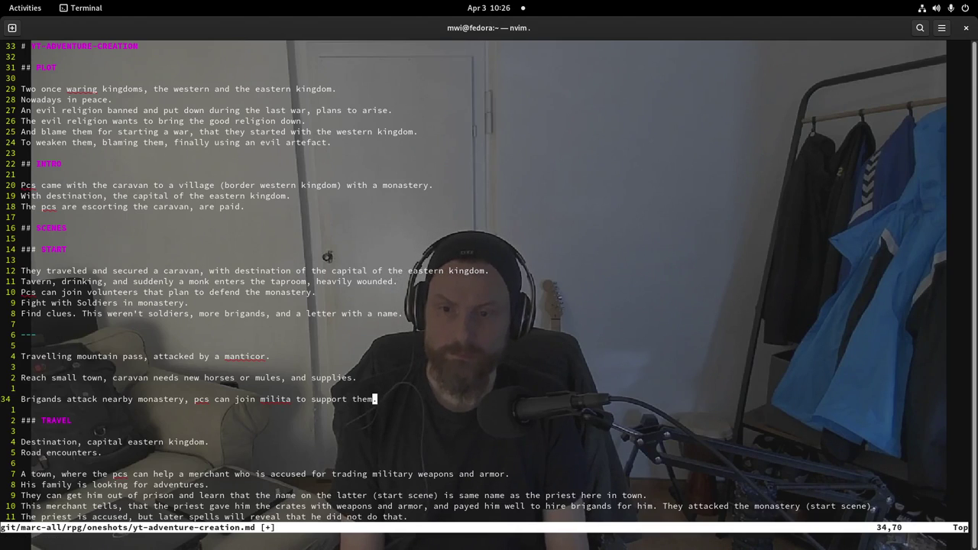
- Insert an "Evening 1" line between the "---" separator and the mountain pass line, with blank lines around it
key(k)
key(k)
key(k)
key(k)
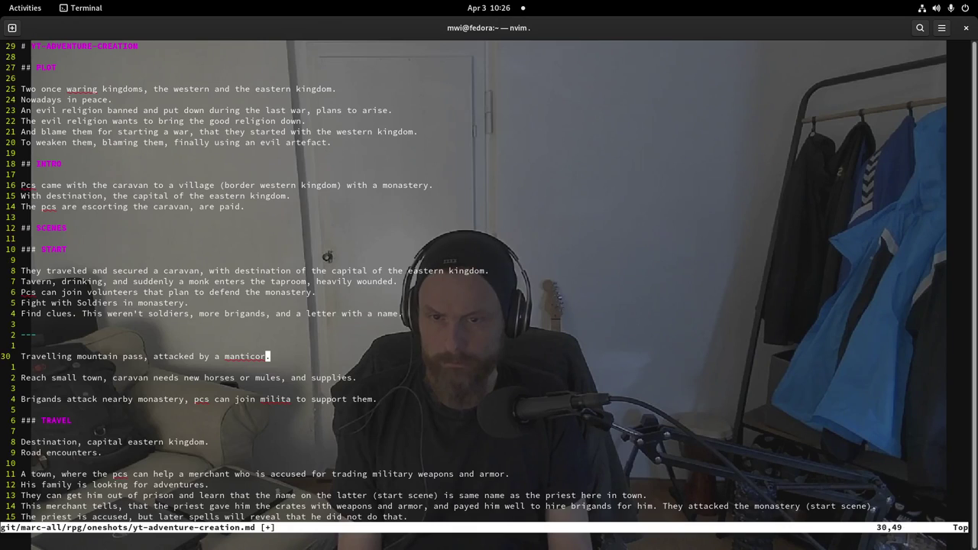
key(k)
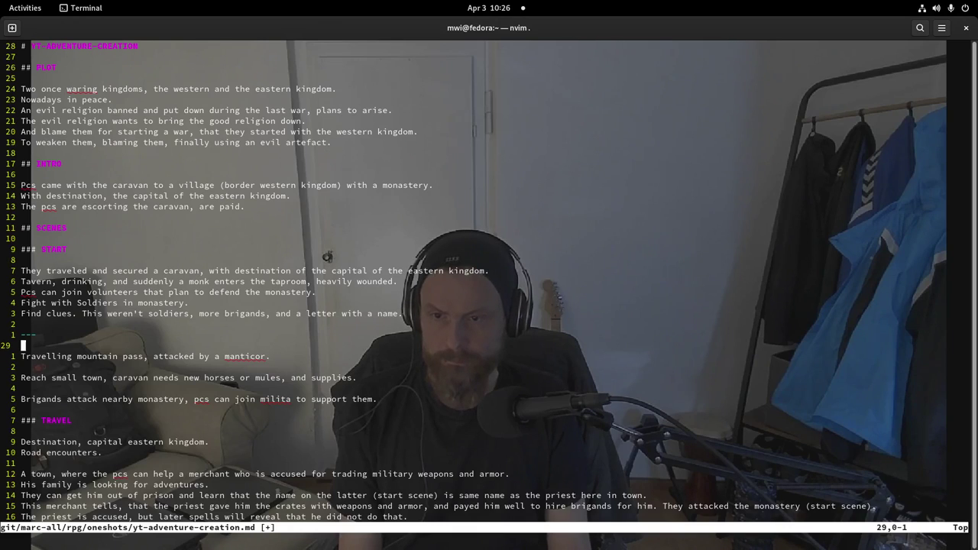
key(k)
key(k)
key(k)
key(k)
key(j)
key(j)
key(j)
key(j)
key(o)
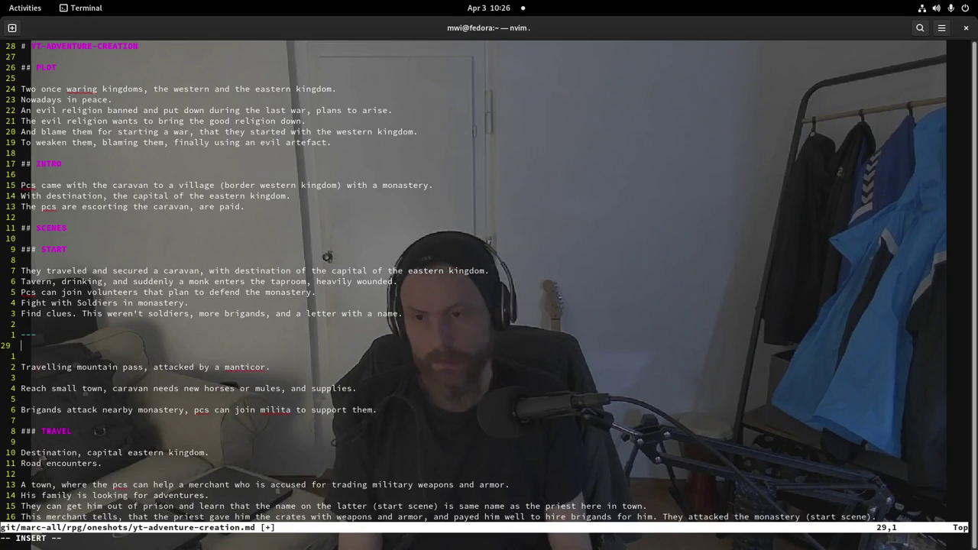
text(Evenint)
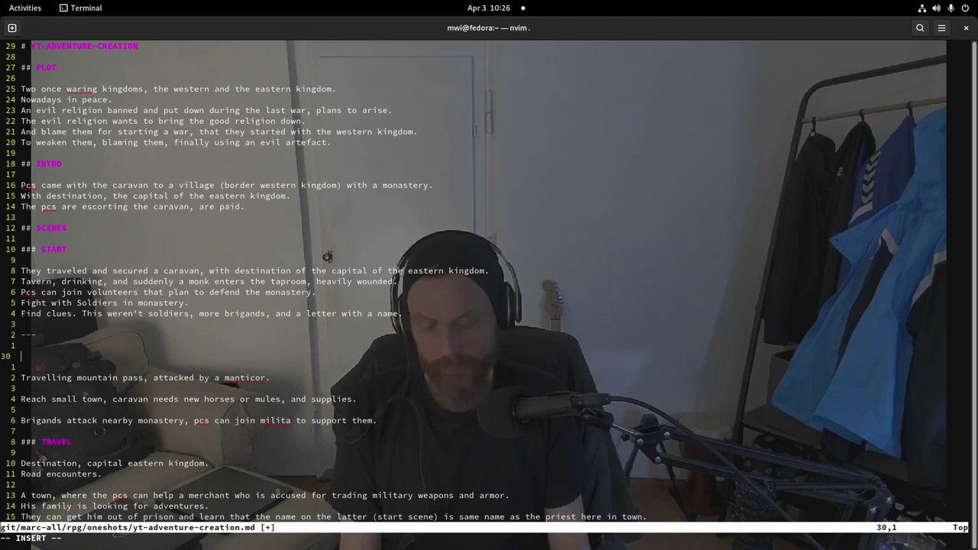
key(BackSpace)
text(g 1)
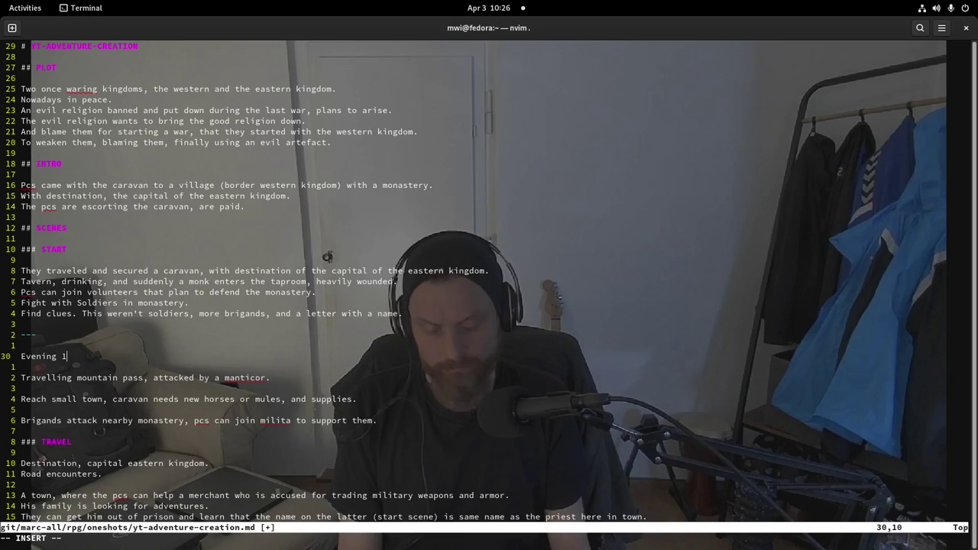
- Replace the "Evening 1" text with the label "Session 1:"
key(BackSpace)
key(BackSpace)
key(BackSpace)
key(BackSpace)
key(BackSpace)
key(BackSpace)
key(BackSpace)
key(BackSpace)
key(BackSpace)
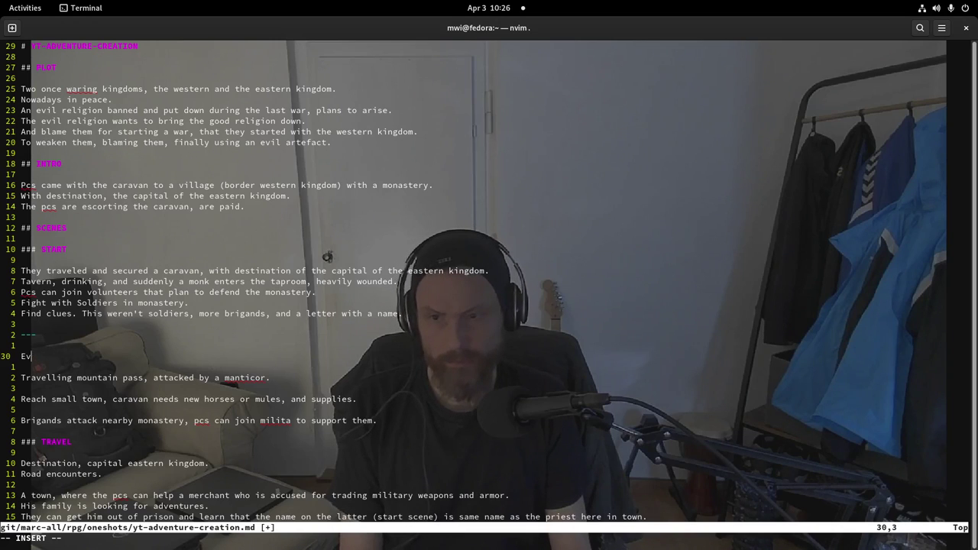
text(Session )
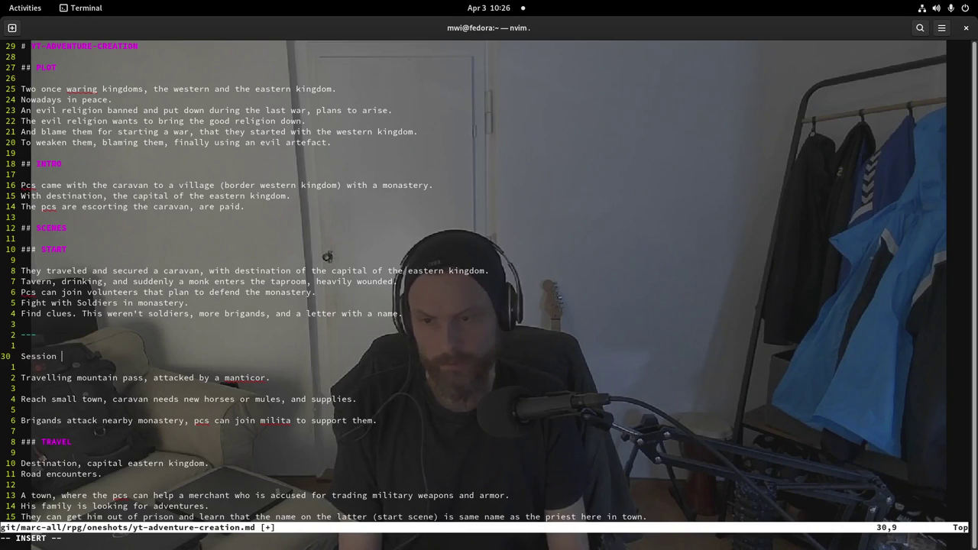
text(1:)
key(Escape)
- Remove the blank line between the mountain pass line and the small town line
key(j)
key(j)
key(j)
key(j)
key(O)
key(Escape)
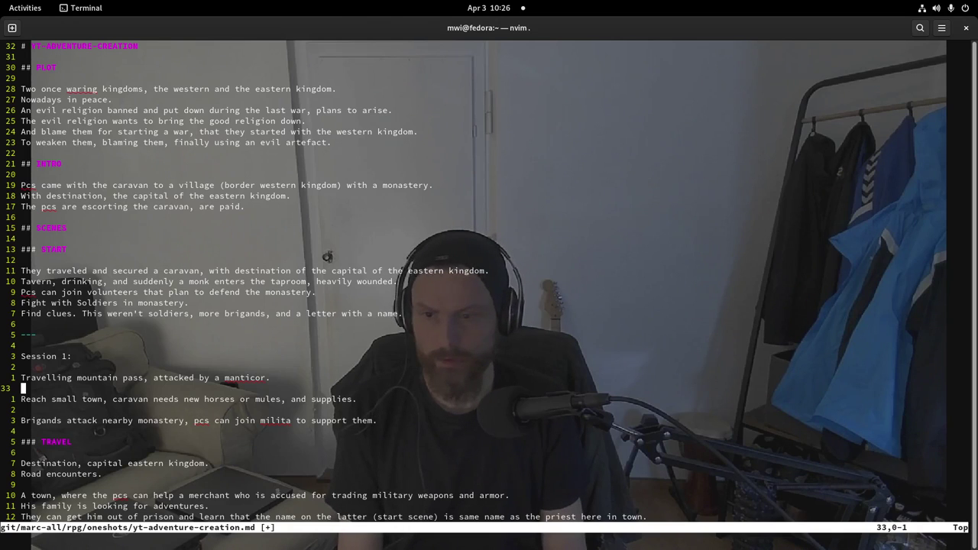
key(d)
key(d)
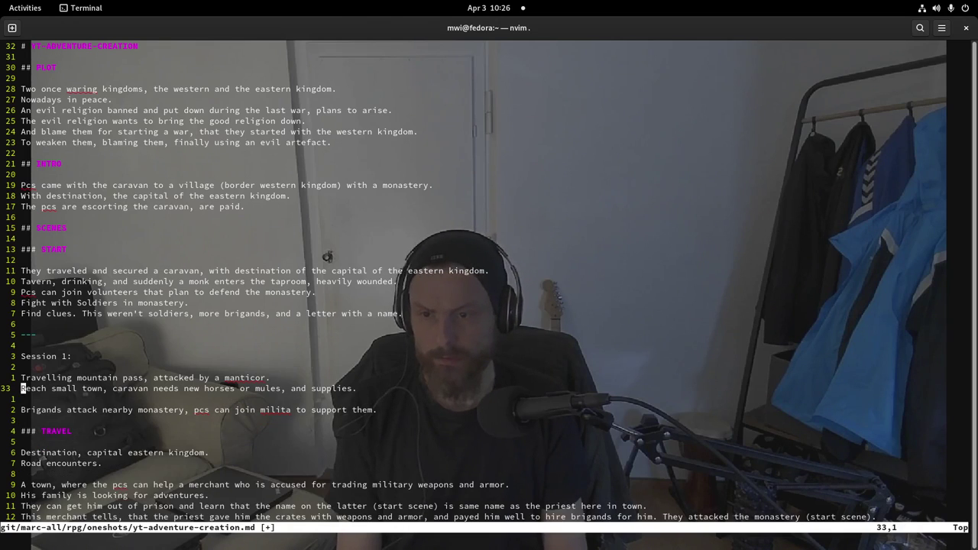
- Insert the label "Session 2:" between the small town line and the brigands line, with blank lines around it
key(j)
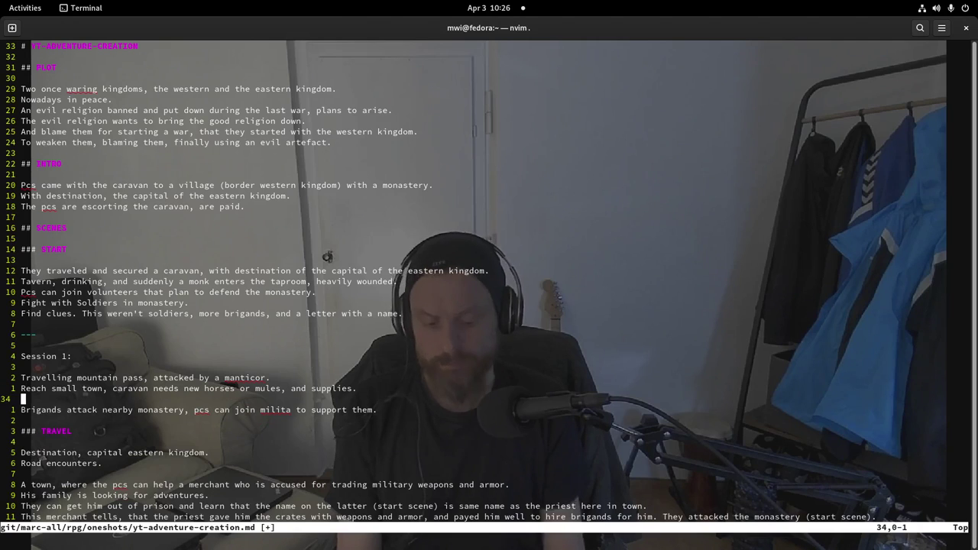
key(o)
key(Return)
text(Session)
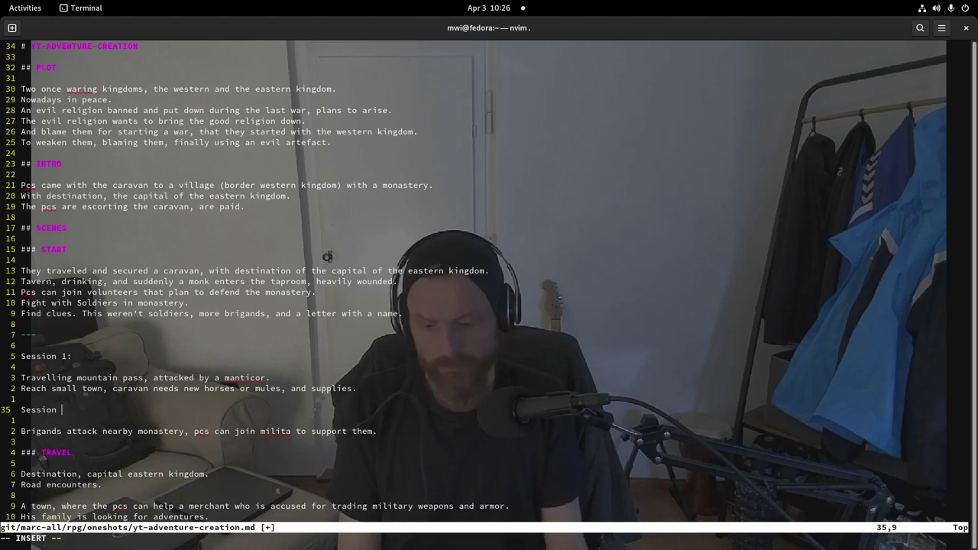
text( 2:)
key(Escape)
key(j)
key(j)
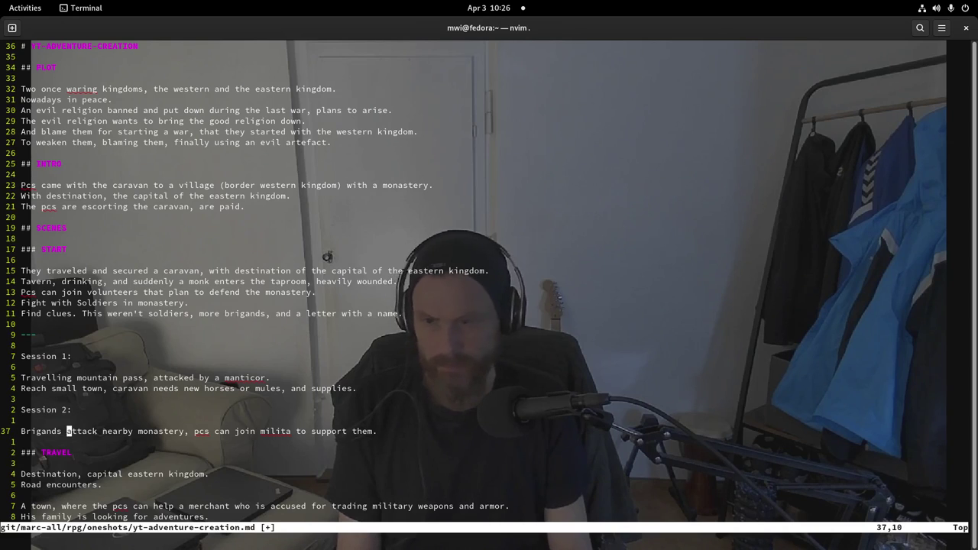
- Save the file and add an extra blank line between the brigands line and the TRAVEL heading
key(o)
key(Escape)
text(:wa)
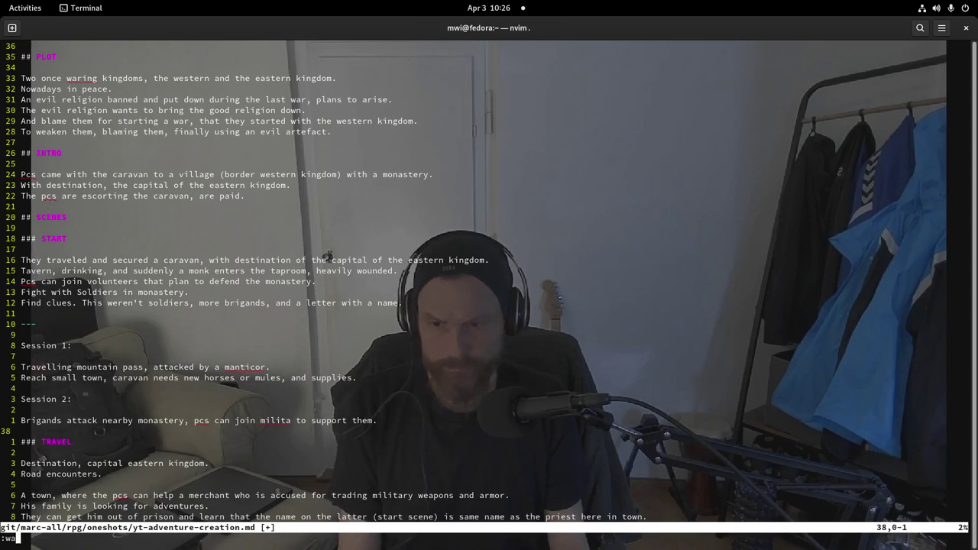
key(Return)
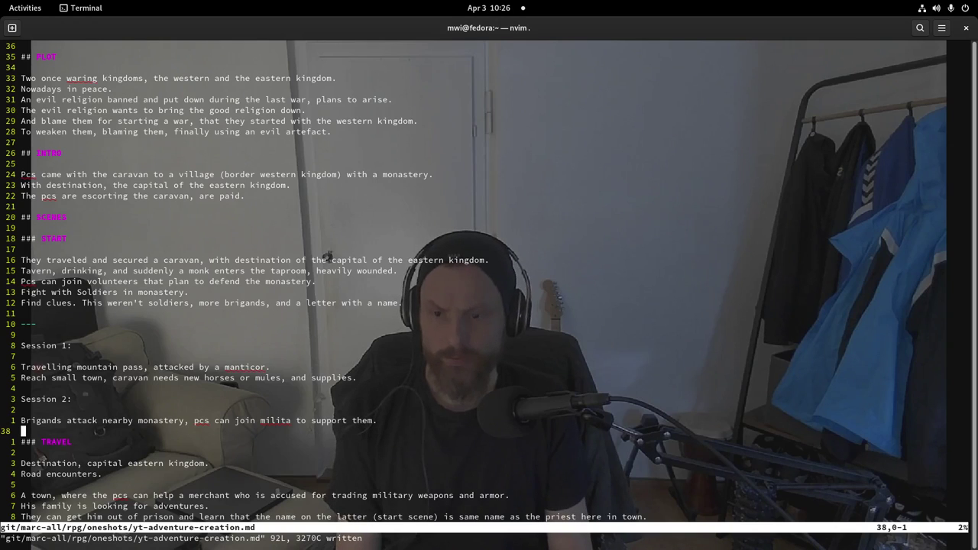
key(shift+o)
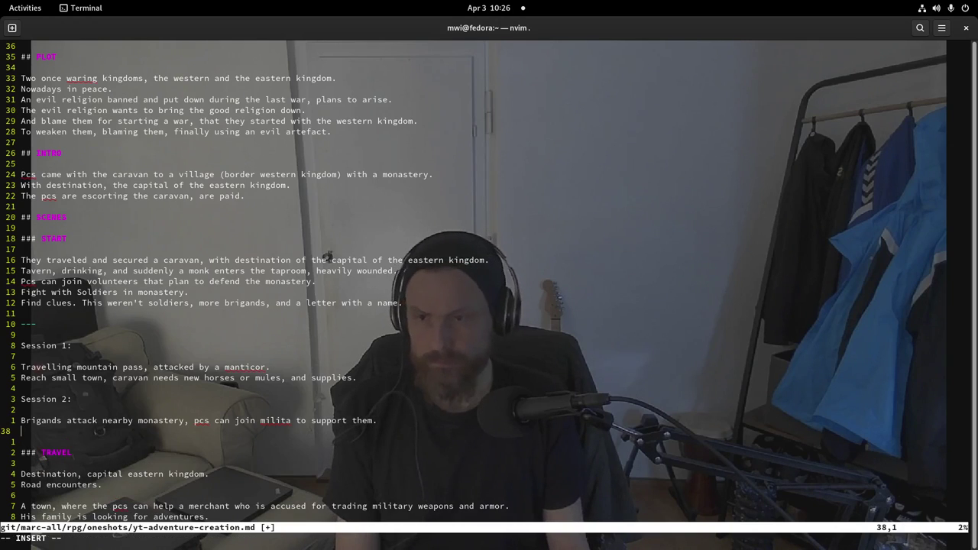
key(Escape)
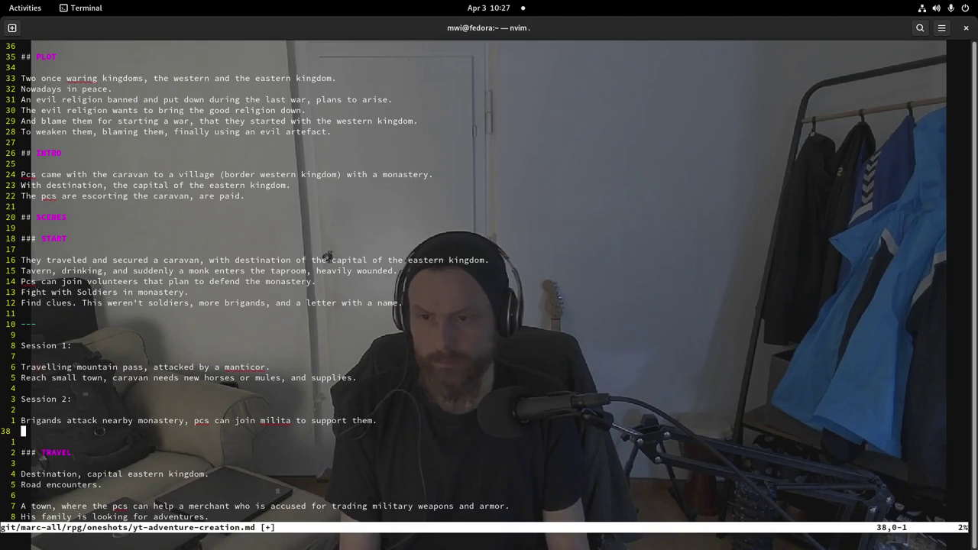
- Review the session entries from the brigands line back up to the last line of the START scene
key(k)
key(k)
key(k)
key(k)
key(k)
key(k)
key(k)
key(k)
key(k)
key(k)
key(k)
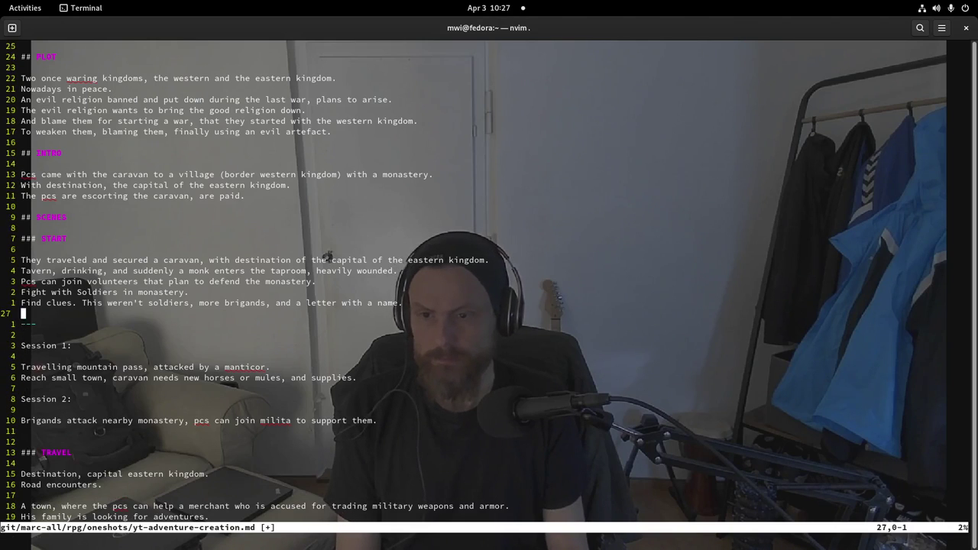
key(k)
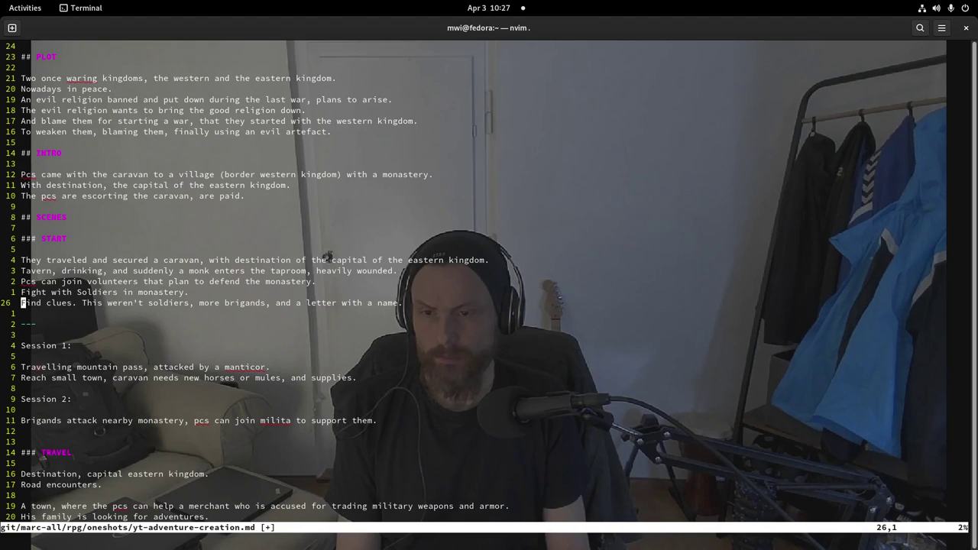
- Renumber the label above the mountain pass line to "Session 0:"
key(j)
key(j)
key(j)
key(j)
key(l)
key(l)
key(l)
key(l)
key(l)
key(l)
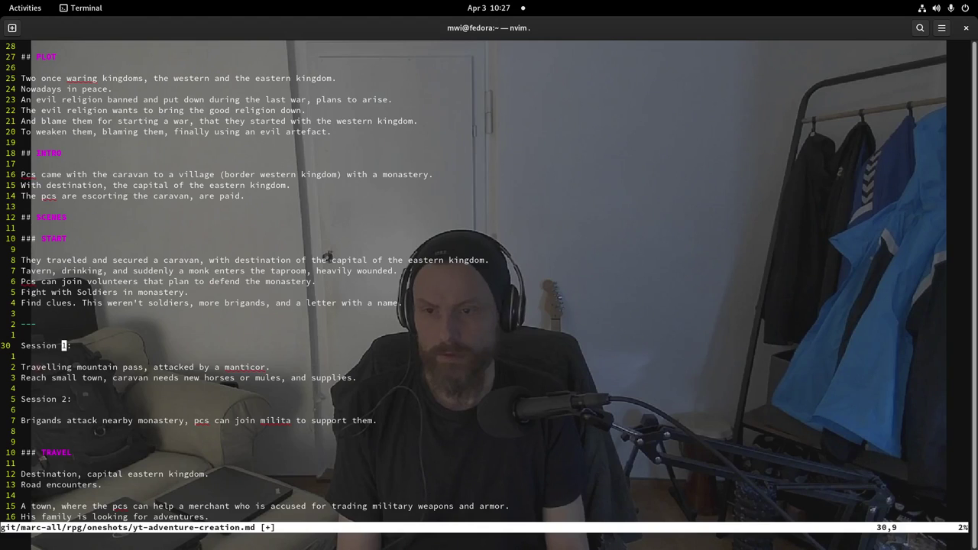
text(sion 0)
key(Escape)
- Renumber the label above the brigands line to "Session 1:"
key(j)
key(j)
key(j)
key(j)
key(j)
text(sion )
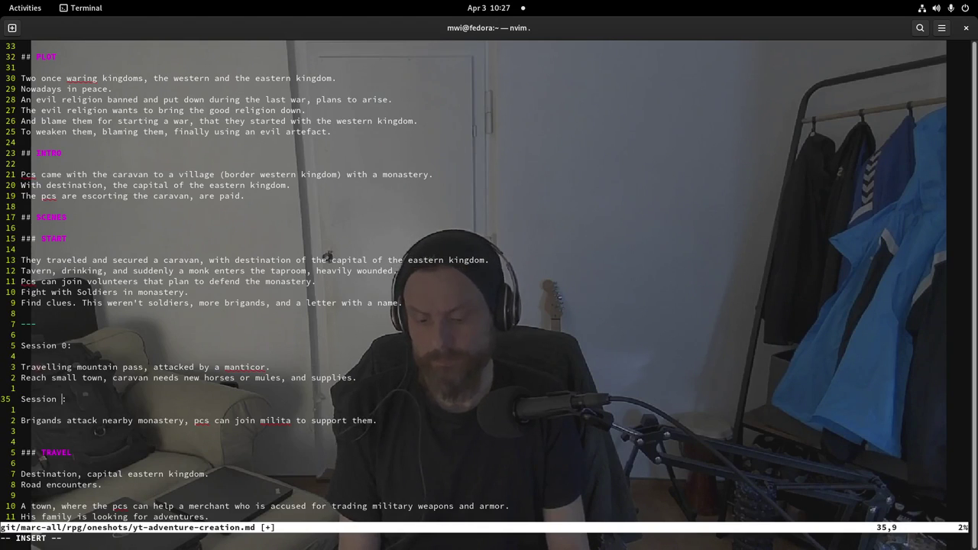
text(1)
key(Escape)
- Compare the START scene with the entries listed under Session 0 and Session 1
key(j)
key(j)
key(j)
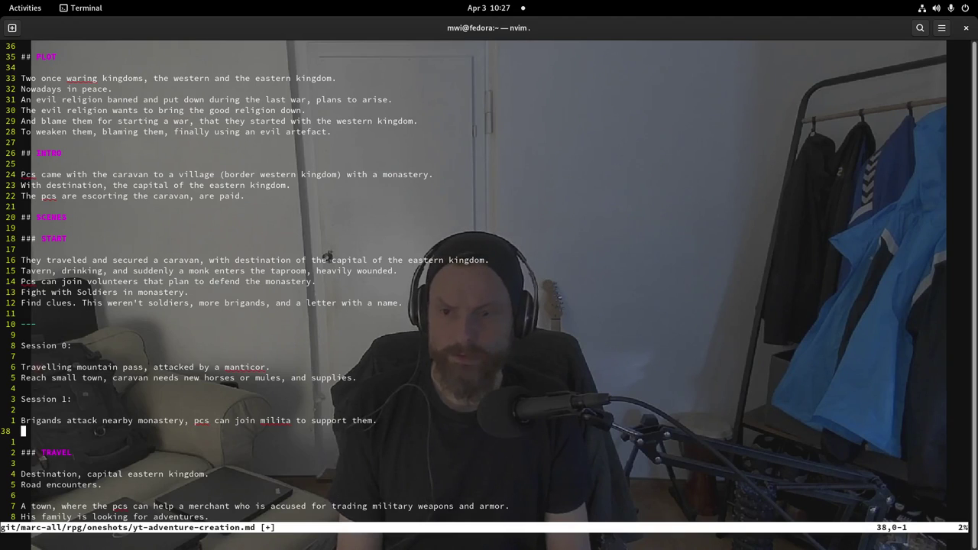
key(k)
key(k)
key(k)
key(k)
key(k)
key(k)
key(k)
key(k)
key(k)
key(k)
key(k)
key(k)
key(k)
key(k)
key(k)
key(k)
key(j)
key(j)
key(j)
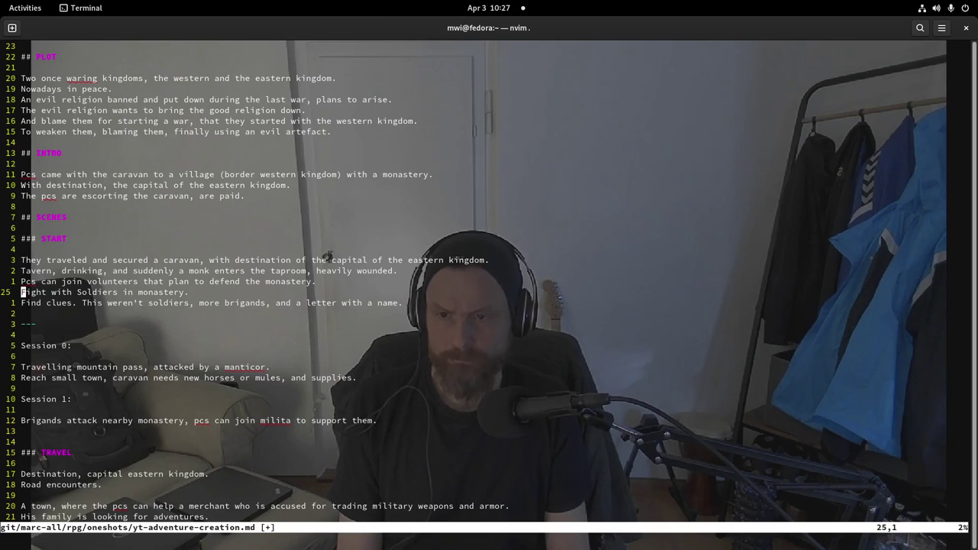
key(j)
key(j)
key(j)
key(j)
key(j)
key(j)
key(j)
key(j)
key(j)
key(j)
key(j)
key(j)
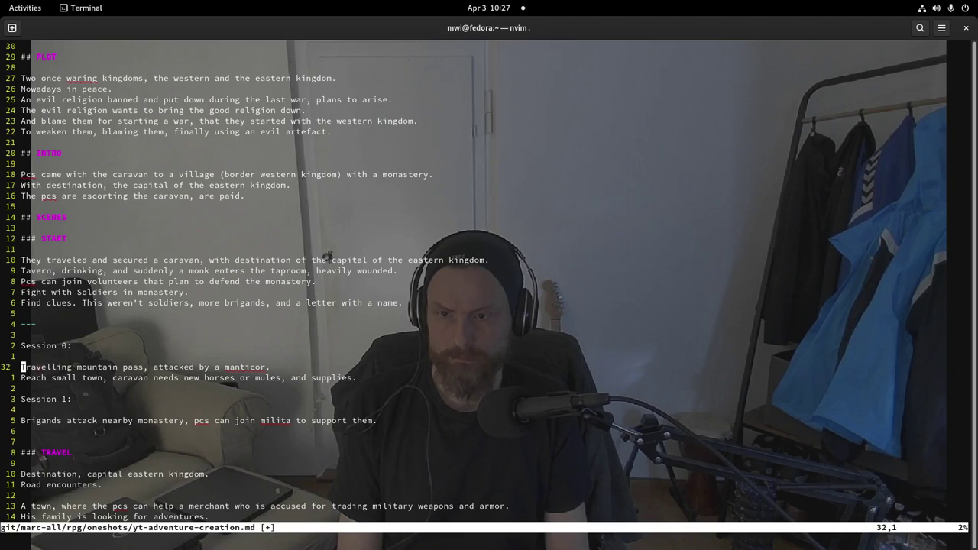
key(j)
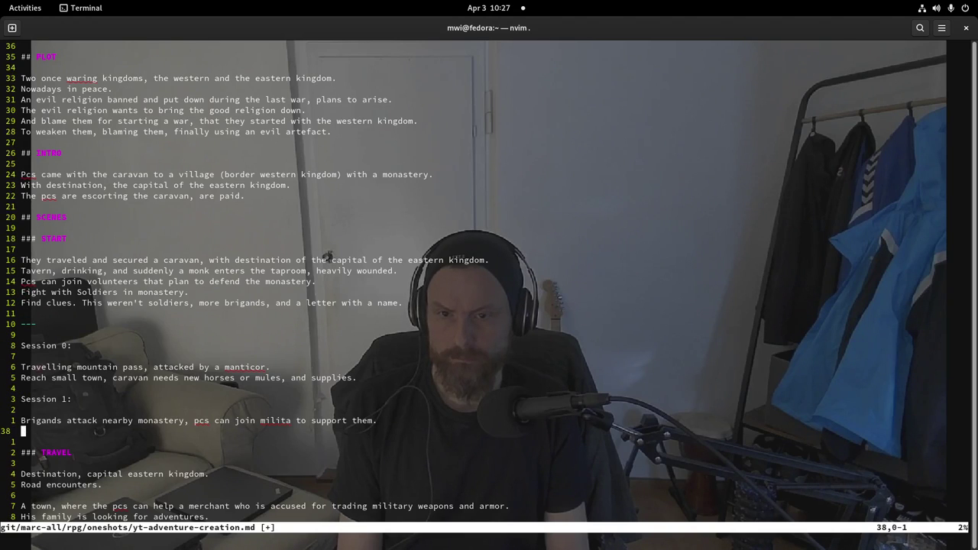
- Replace the brigands line under Session 1 with the text "As Start."
key(k)
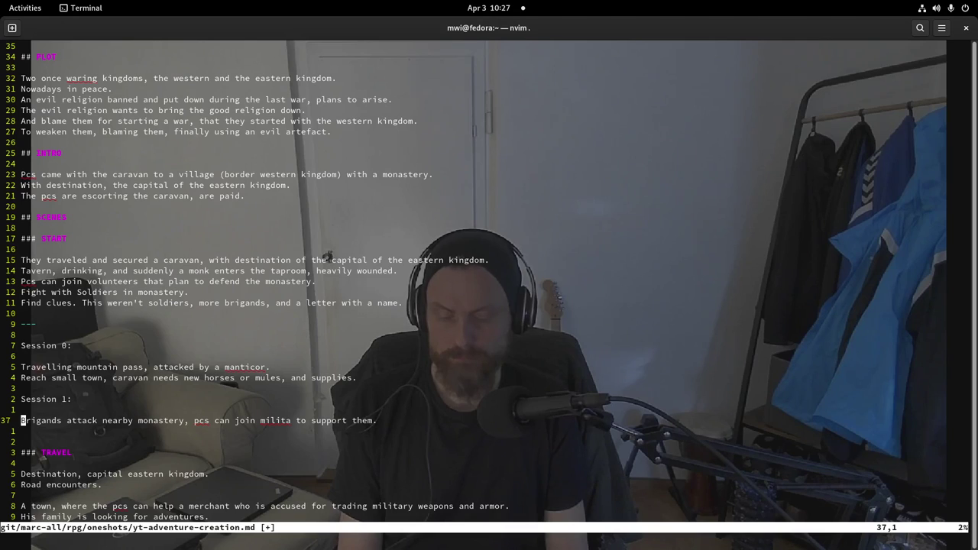
key(d)
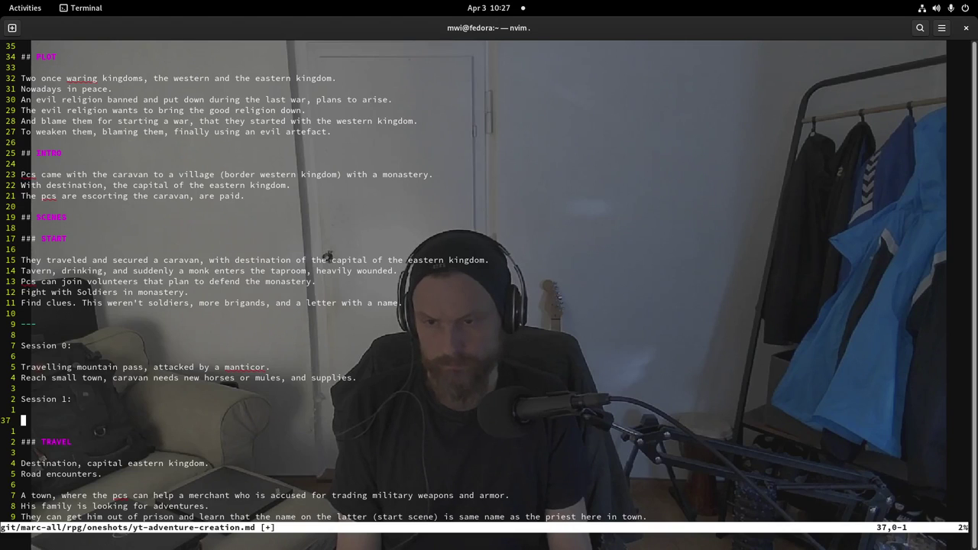
key(k)
key(k)
key(k)
key(k)
key(k)
key(k)
key(k)
key(k)
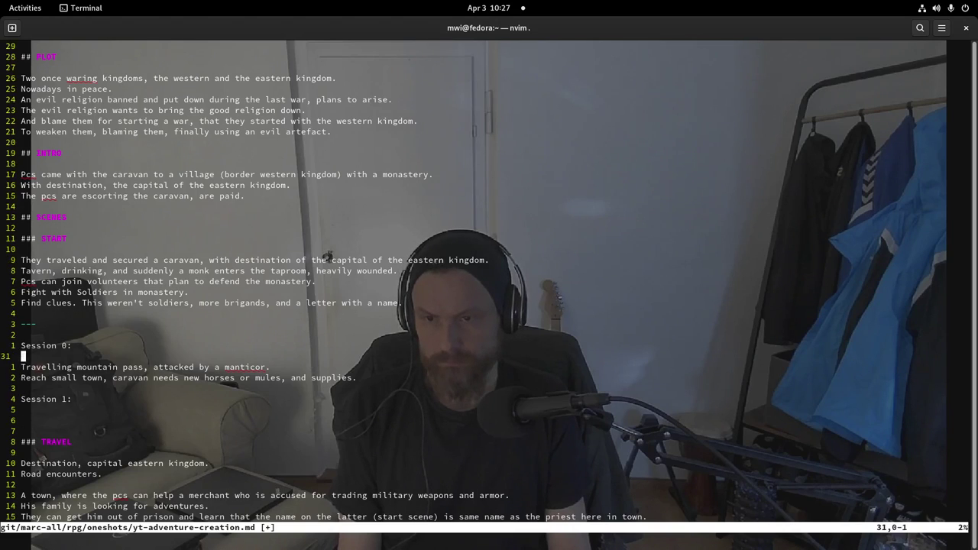
key(j)
key(j)
key(j)
key(j)
key(j)
key(j)
key(j)
key(j)
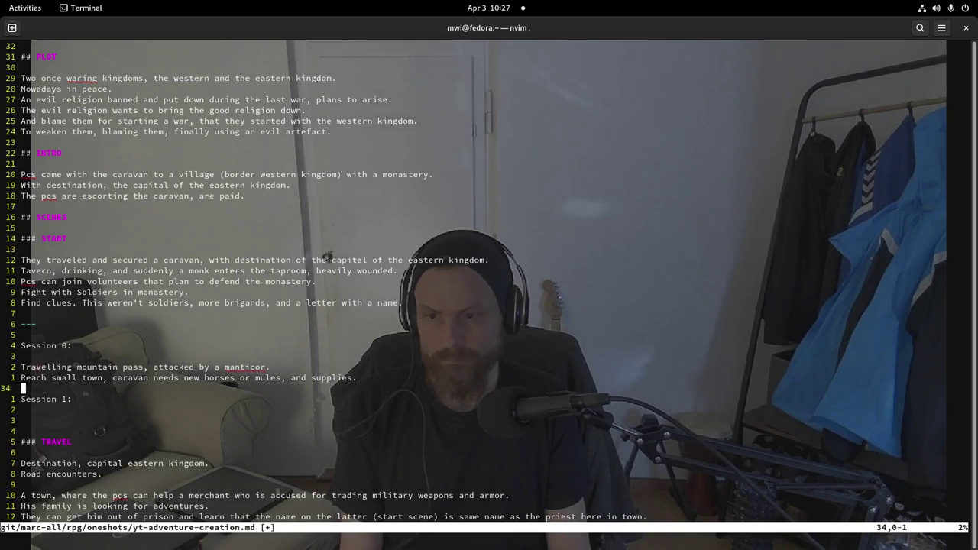
key(i)
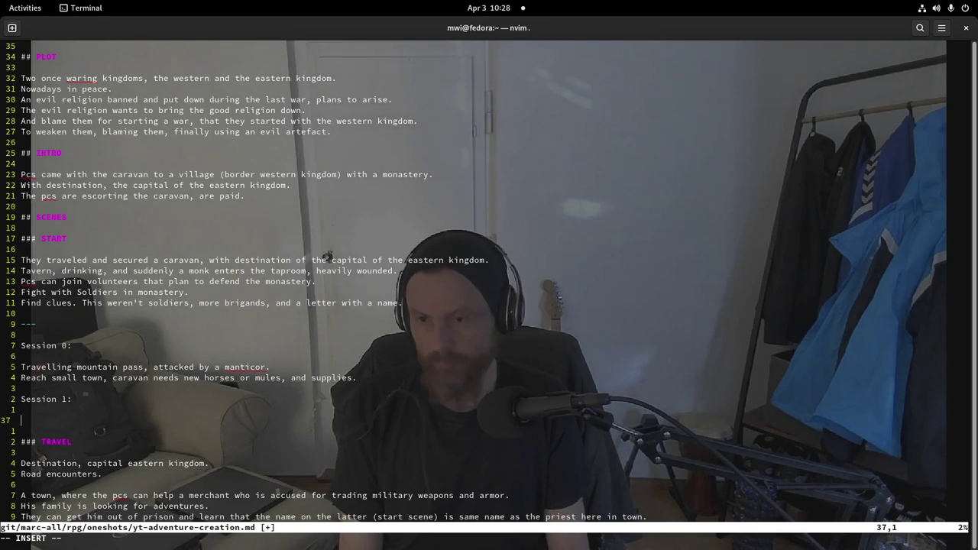
text(As Start)
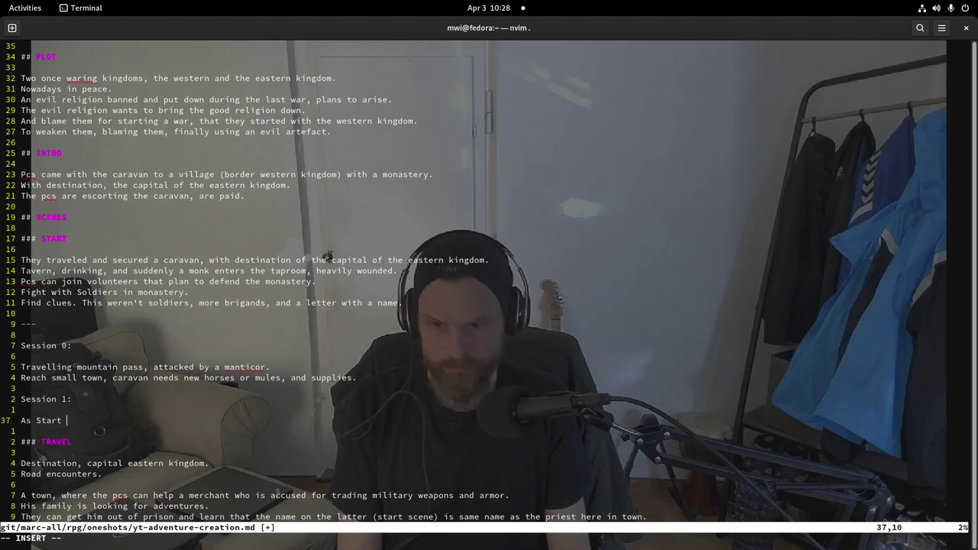
key(Escape)
- Save the changes to yt-adventure-creation.md
key(k)
key(k)
key(k)
key(k)
key(k)
key(k)
key(k)
key(k)
key(k)
key(k)
key(k)
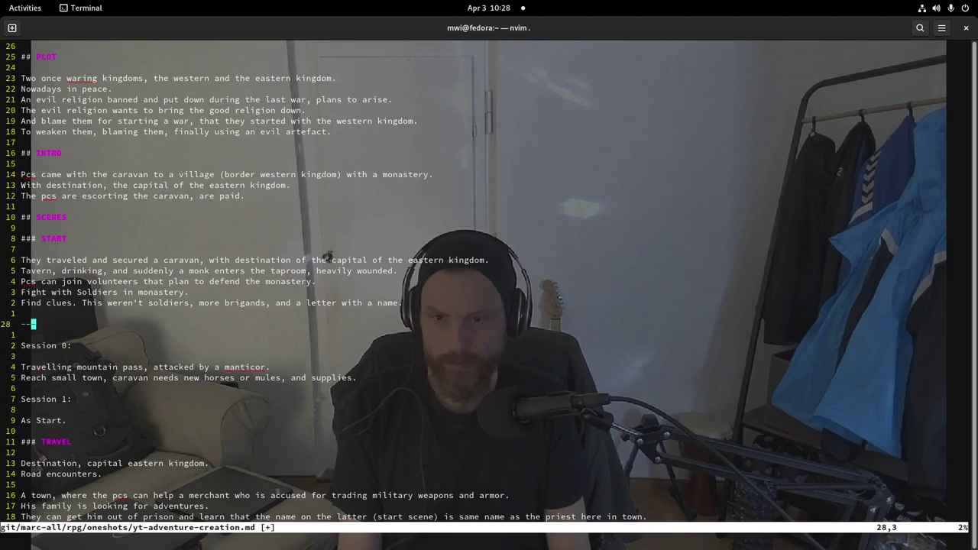
text(:w)
key(Return)
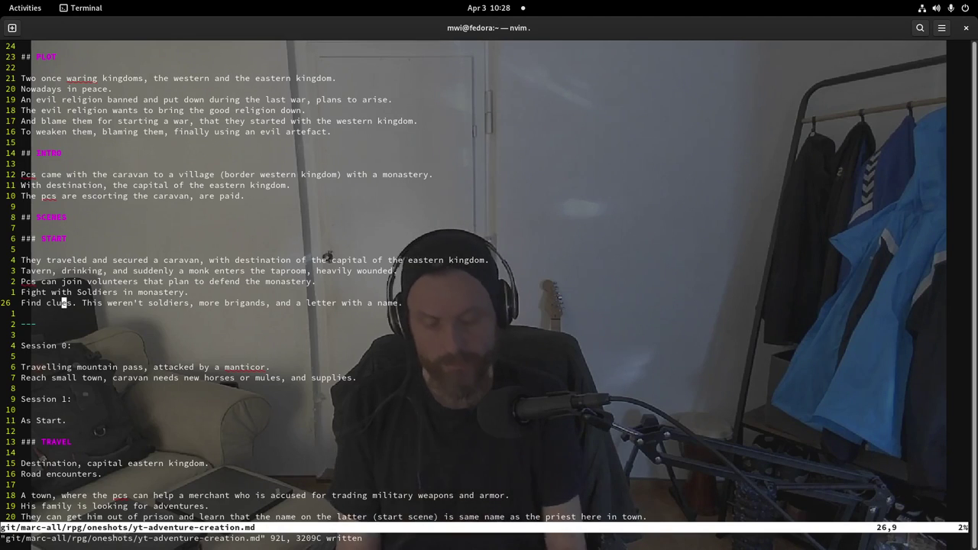
- Reread the Session 0 and Session 1 entries down to the TRAVEL heading and save the file again
key(j)
key(j)
key(j)
key(j)
key(j)
key(j)
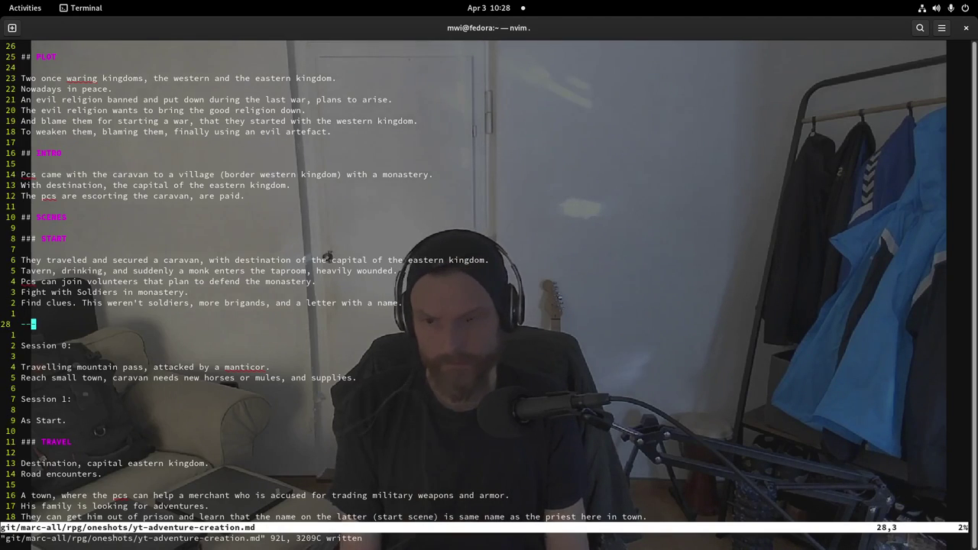
key(j)
key(j)
key(j)
key(j)
key(j)
key(j)
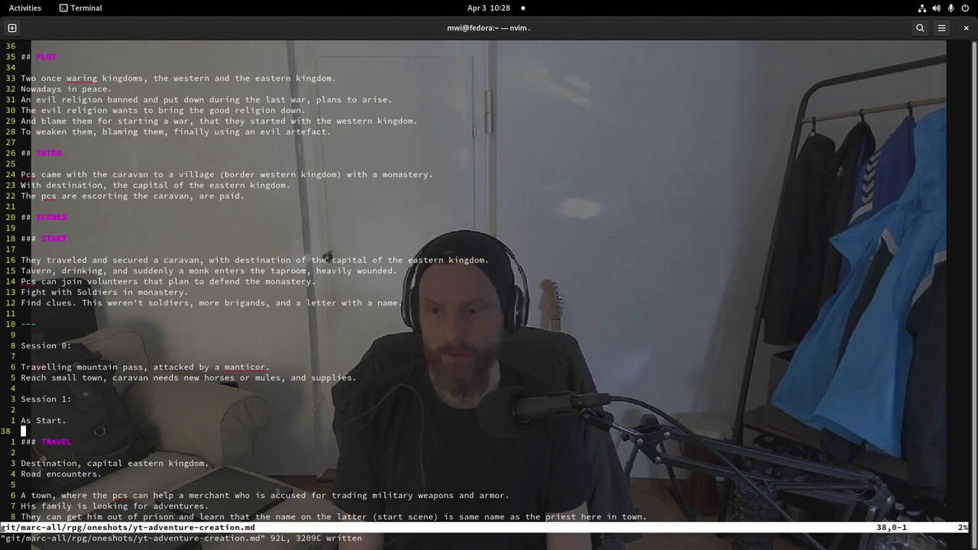
text(:w)
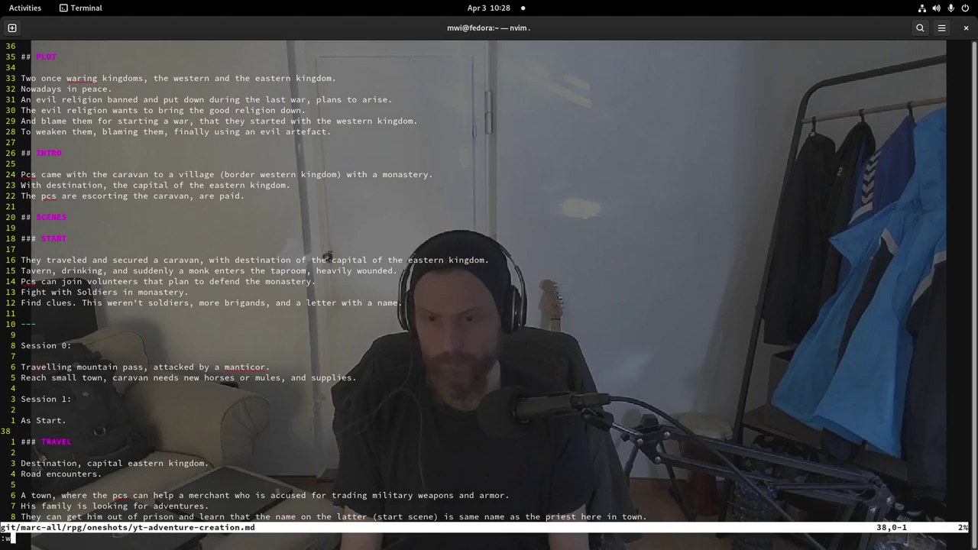
key(Return)
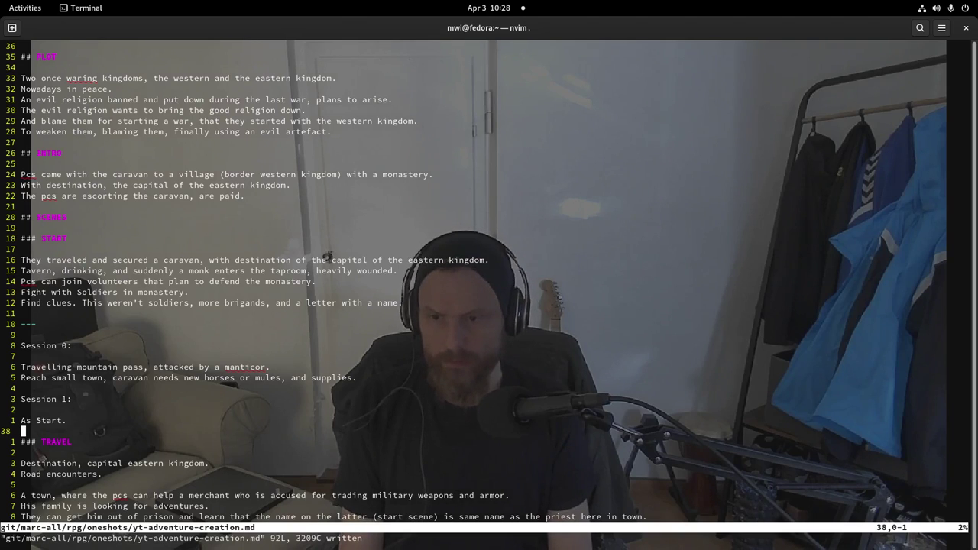
- Check the outline from the TRAVEL heading back up to the clues line of the START scene
key(k)
key(k)
key(k)
key(k)
key(k)
key(k)
key(k)
key(k)
key(k)
key(k)
key(k)
key(k)
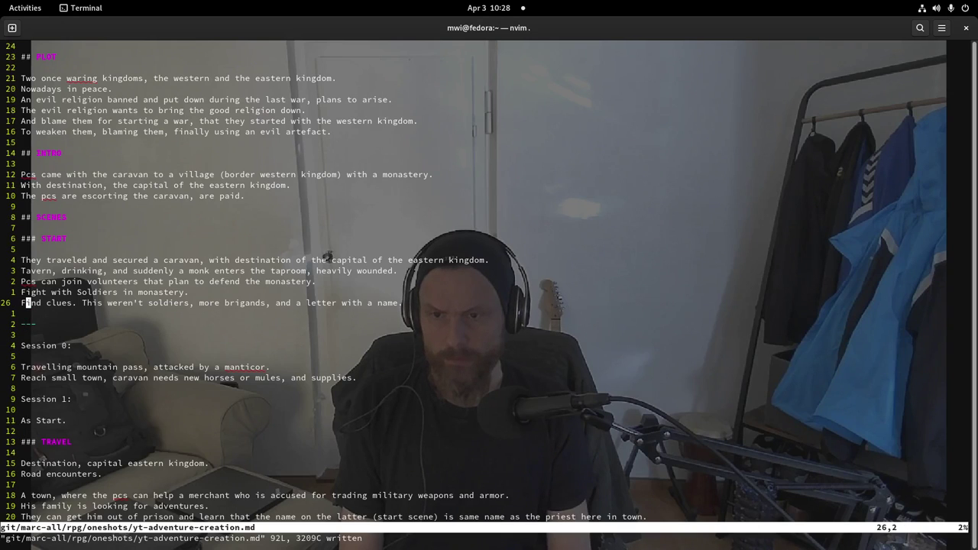
- Reread the clues line of the START scene up to the word "soldiers"
key(l)
key(l)
key(l)
key(l)
key(l)
key(l)
key(l)
key(l)
key(l)
key(l)
key(l)
key(l)
key(l)
key(l)
key(l)
key(l)
key(l)
key(l)
key(l)
key(l)
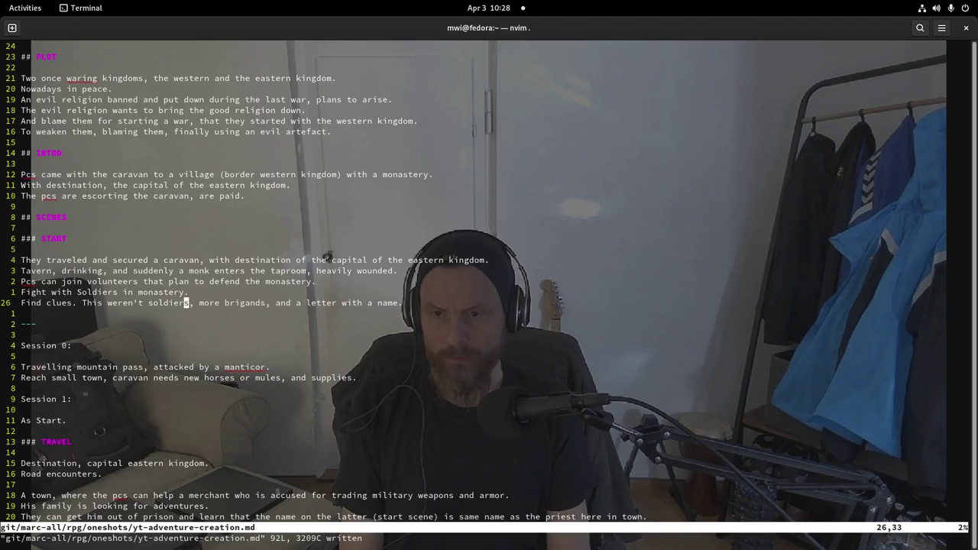
key(l)
key(l)
key(l)
key(h)
key(h)
key(h)
key(h)
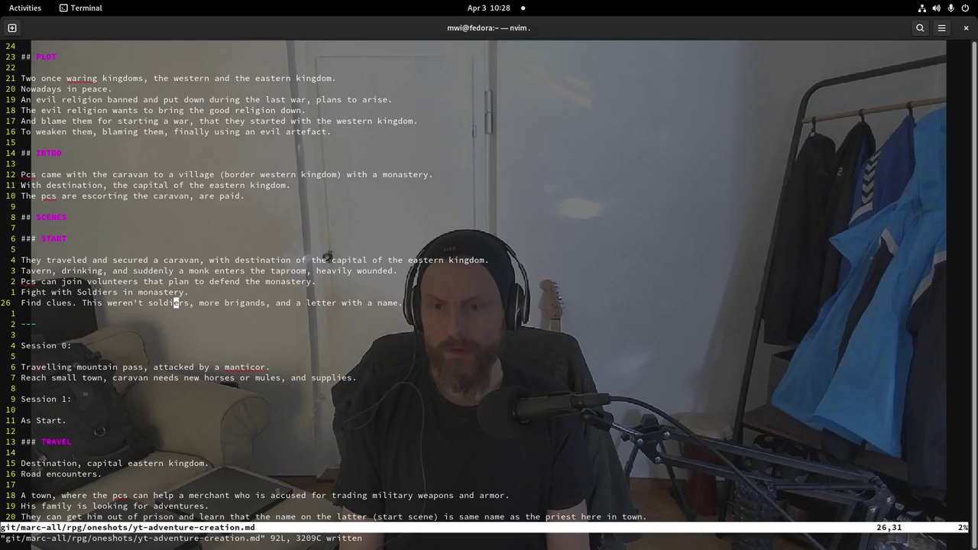
- Review the Session 0 and Session 1 entries down to the TRAVEL heading
key(o)
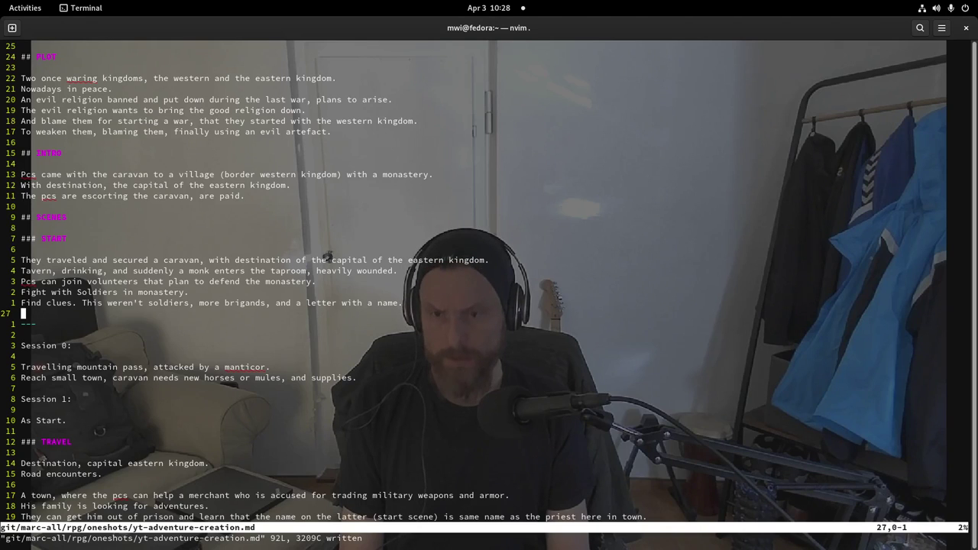
key(j)
key(j)
key(j)
key(j)
key(j)
key(j)
key(j)
key(j)
key(j)
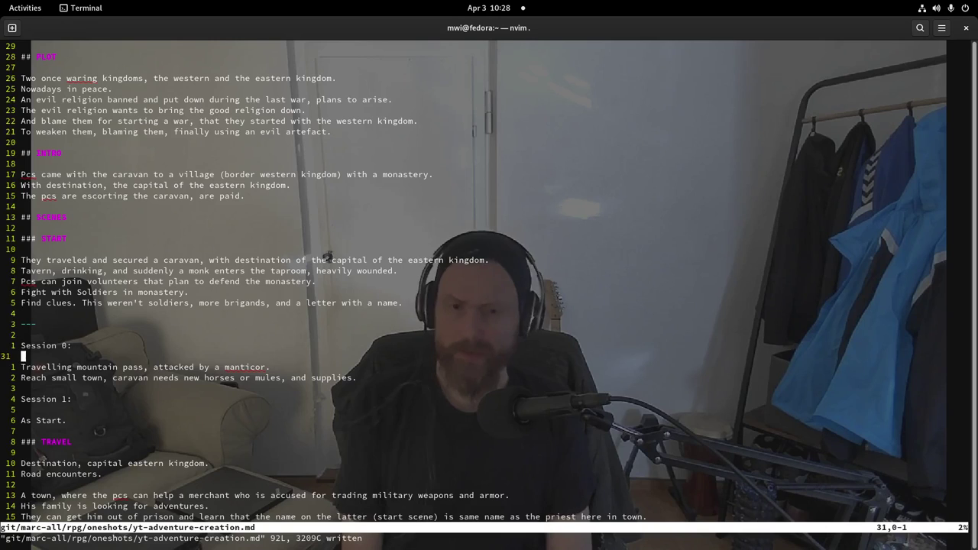
key(j)
key(j)
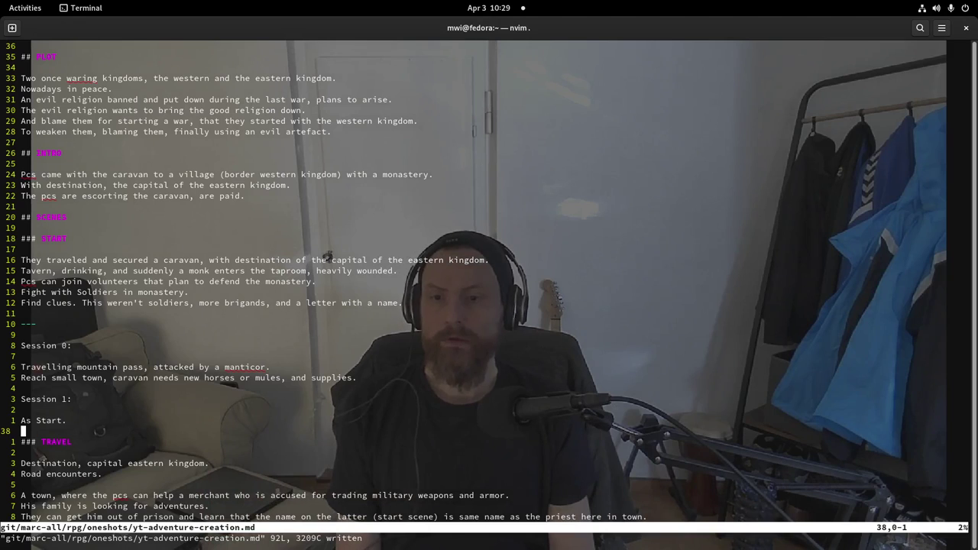
key(k)
key(k)
key(k)
key(k)
key(k)
key(k)
key(k)
key(k)
key(k)
key(k)
key(k)
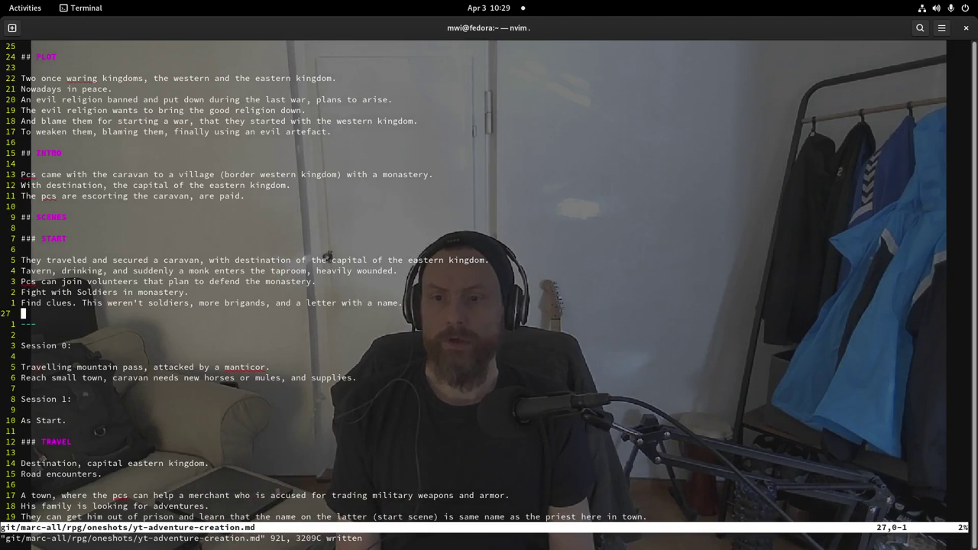
key(k)
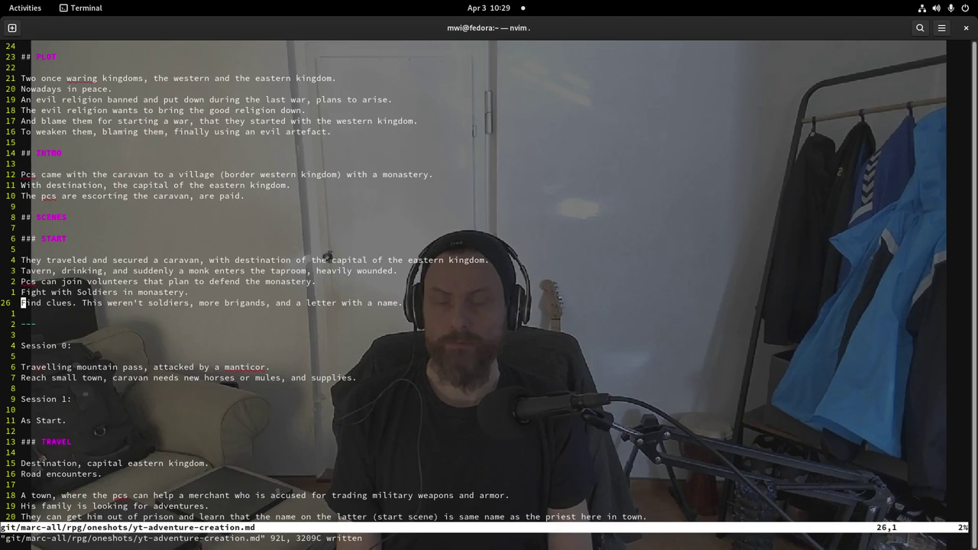
key(l)
key(l)
key(l)
key(l)
key(l)
key(l)
key(l)
key(l)
key(l)
key(l)
key(l)
key(l)
key(l)
key(l)
key(l)
key(l)
key(l)
key(l)
key(l)
key(l)
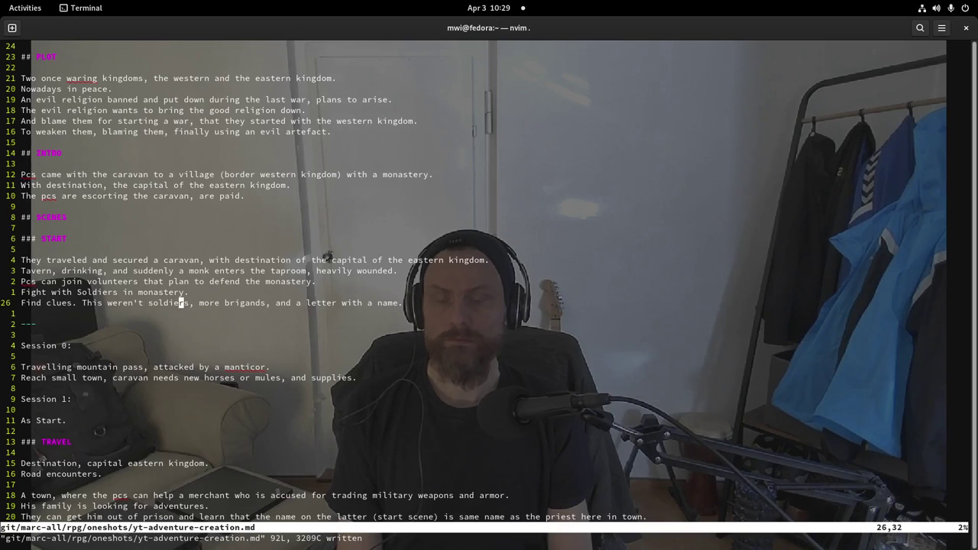
text(la)
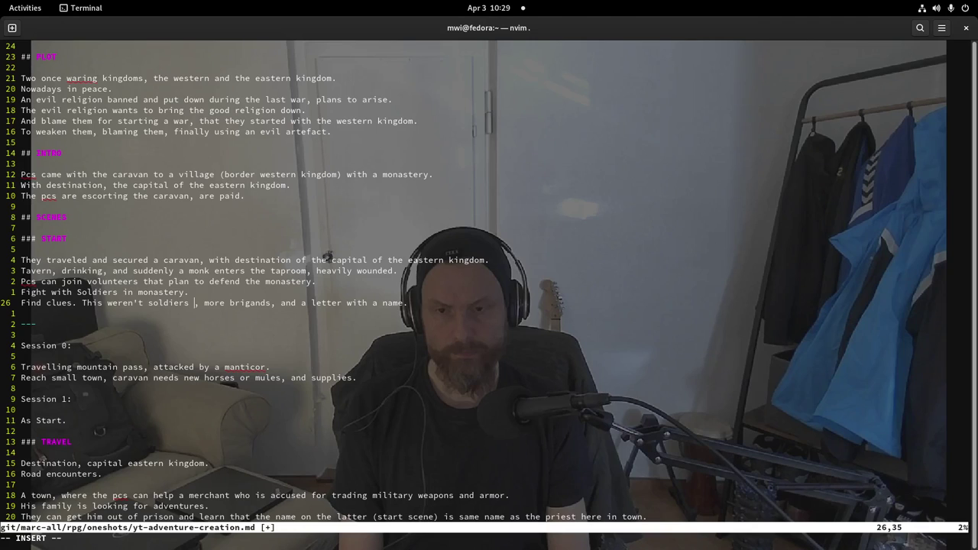
key(BackSpace)
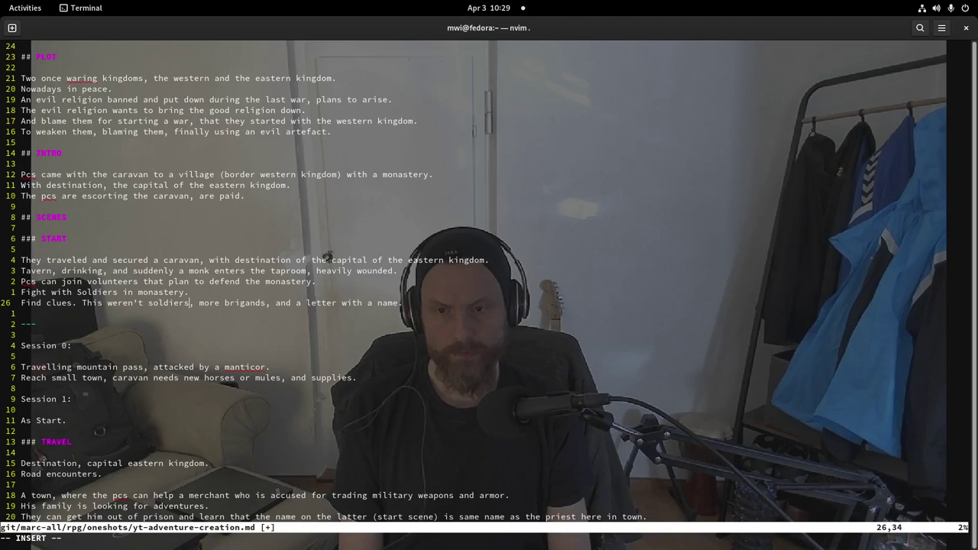
key(Escape)
- Save yt-adventure-creation.md
key(j)
key(j)
key(j)
key(j)
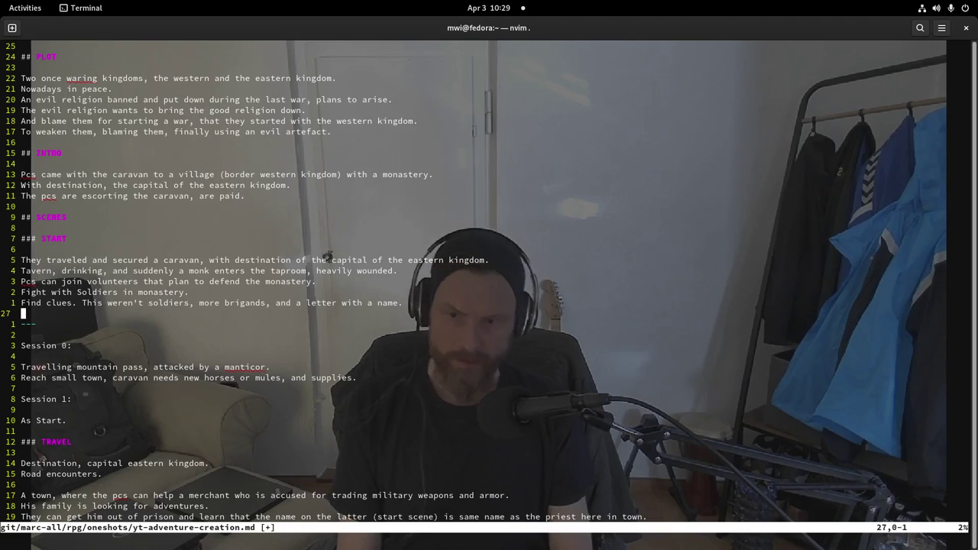
key(j)
key(j)
key(j)
key(j)
key(j)
key(j)
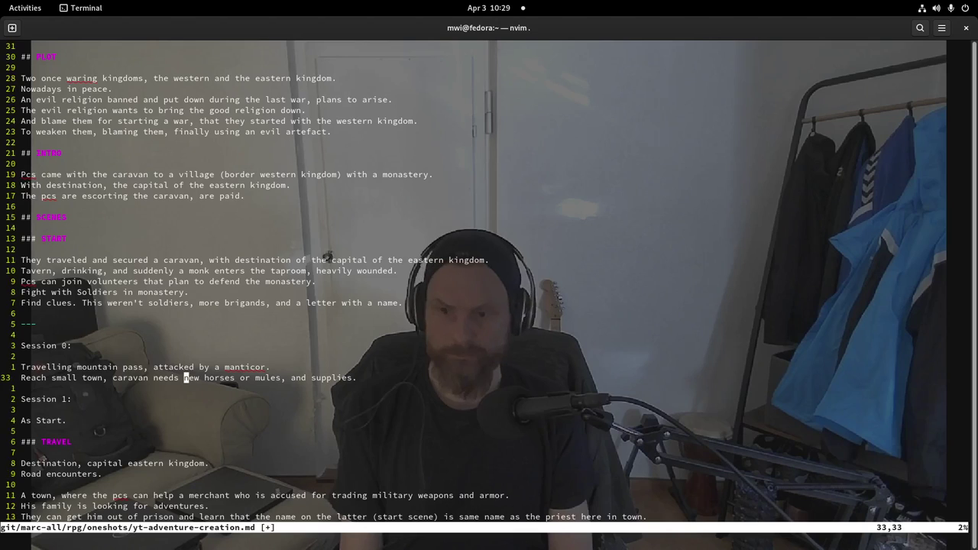
text(:w)
key(Return)
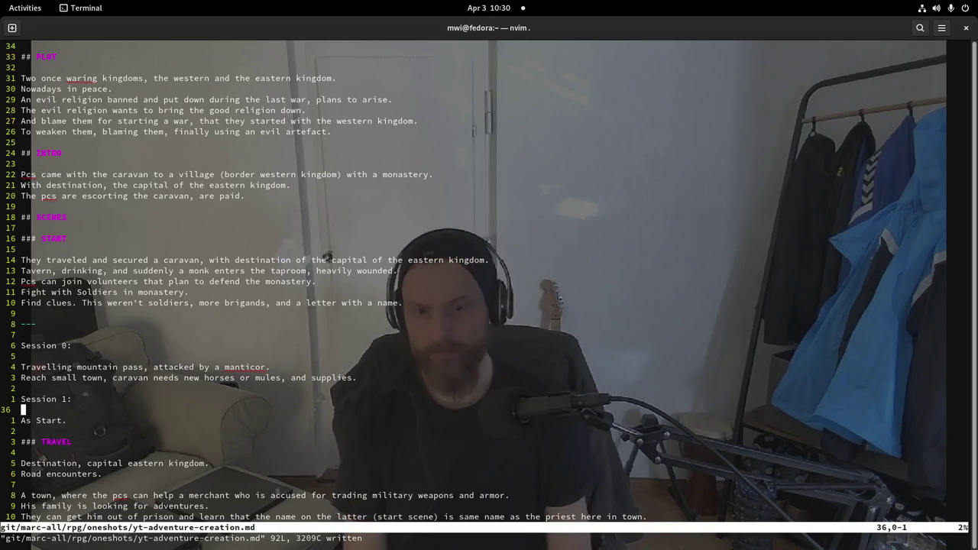
- Add a "---" separator with blank lines around it at the end of the TRAVEL scene, before the next scene heading
key(j)
key(j)
key(j)
key(j)
key(j)
key(j)
key(j)
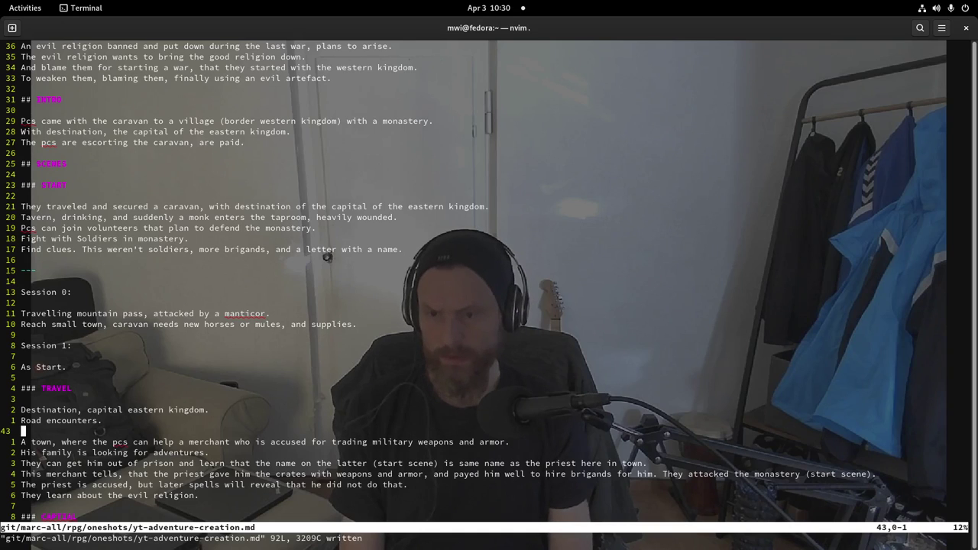
key(k)
key(k)
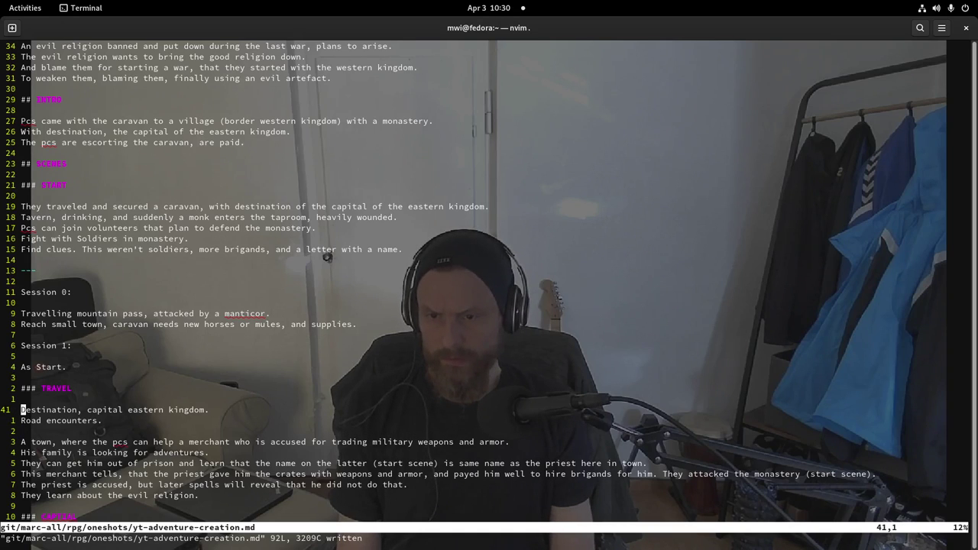
key(j)
key(j)
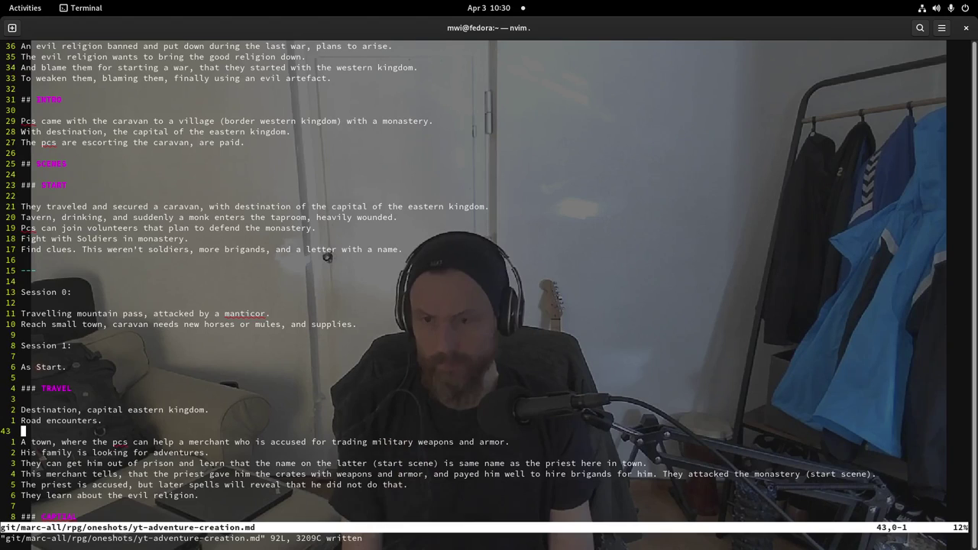
key(j)
key(j)
key(j)
key(j)
key(j)
key(j)
key(j)
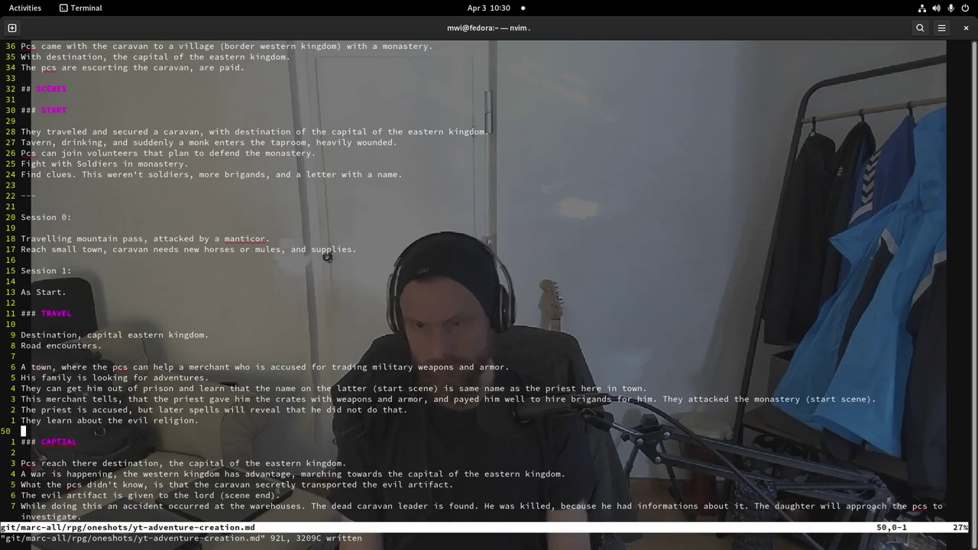
key(o)
key(Return)
key(Up)
text(---)
key(Return)
key(Return)
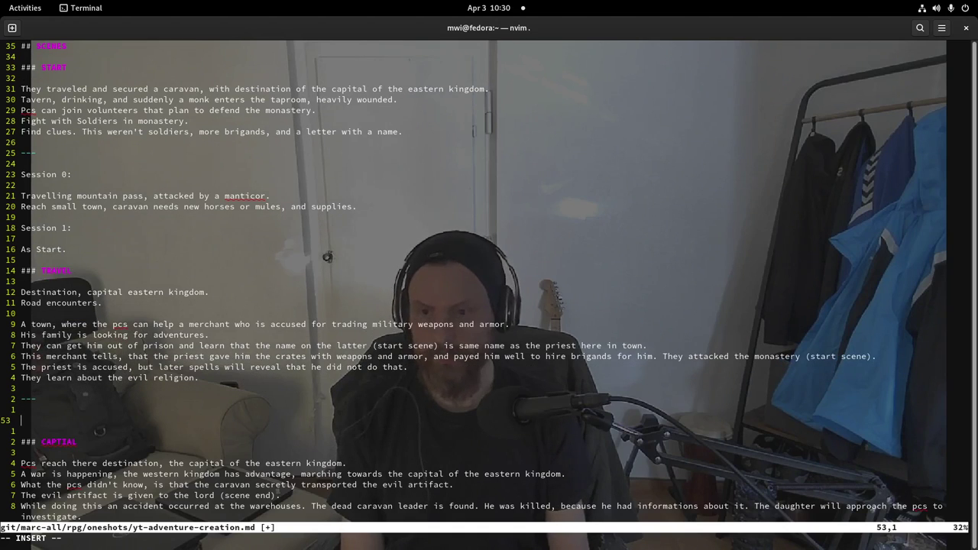
- Add the line "Session 2:" under the new separator, leave an empty line below it, and save the file
text(Session 3:)
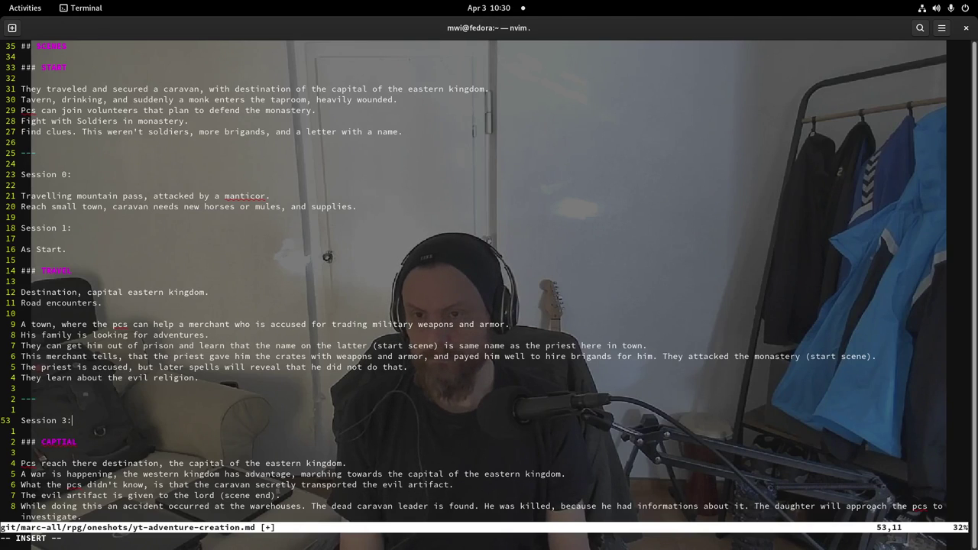
key(BackSpace)
key(BackSpace)
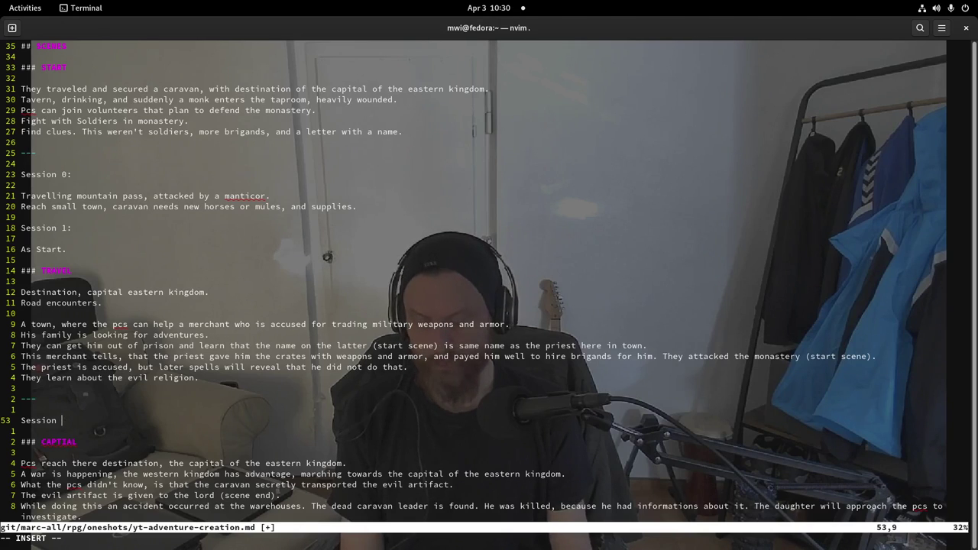
text(2:)
key(Return)
key(Return)
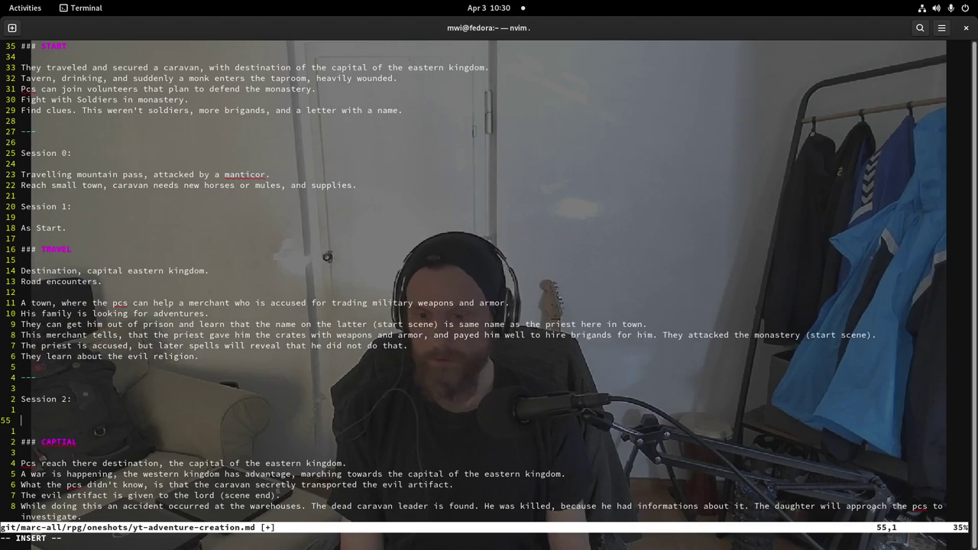
key(Escape)
text(:w)
key(Return)
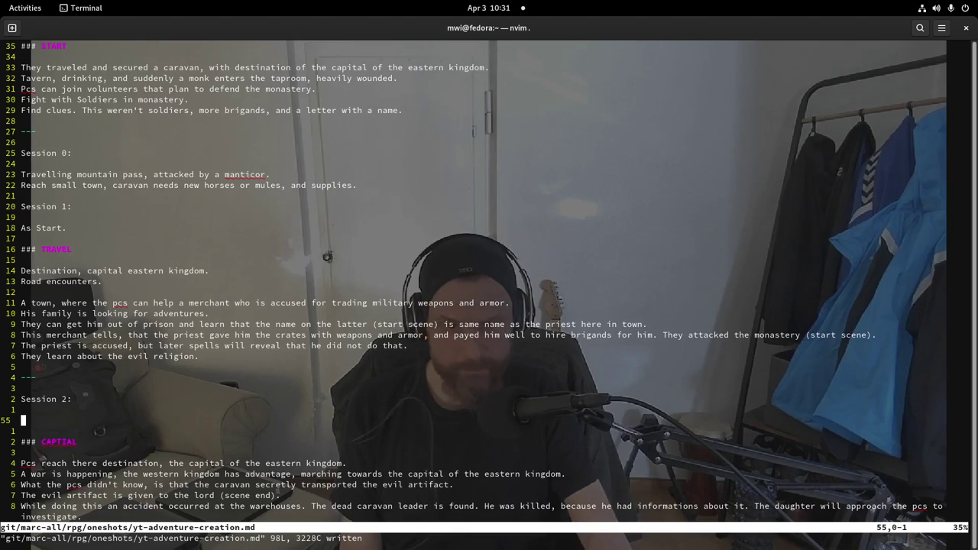
- Switch to adventure-and-campaign-building.md and examine the event meaning table that precedes the SUBJECT table, back to the entries in the twenties
key(ctrl+6)
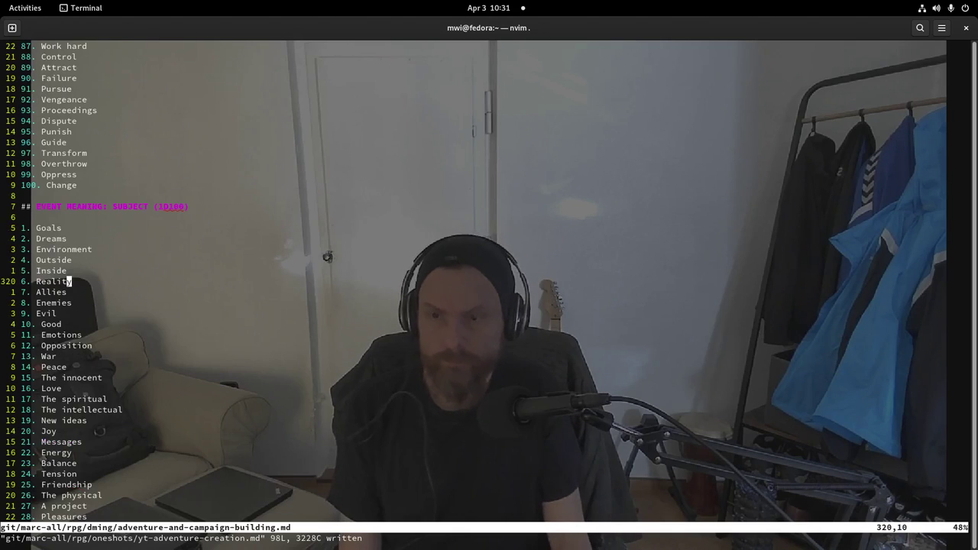
key(k)
key(k)
key(k)
key(k)
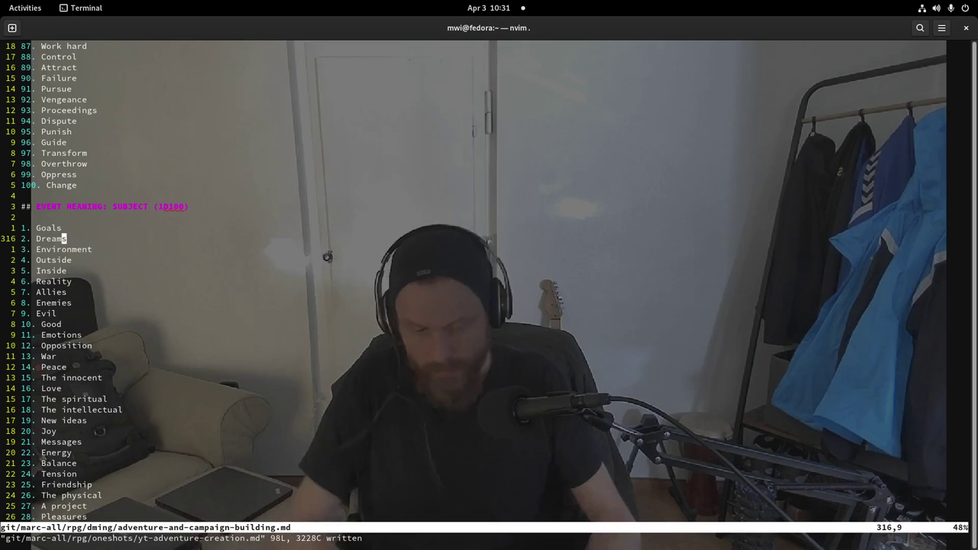
key(k)
key(k)
key(k)
key(k)
key(k)
key(k)
key(k)
key(k)
key(k)
key(k)
key(k)
key(k)
key(k)
key(k)
key(k)
key(k)
key(k)
key(k)
key(k)
key(k)
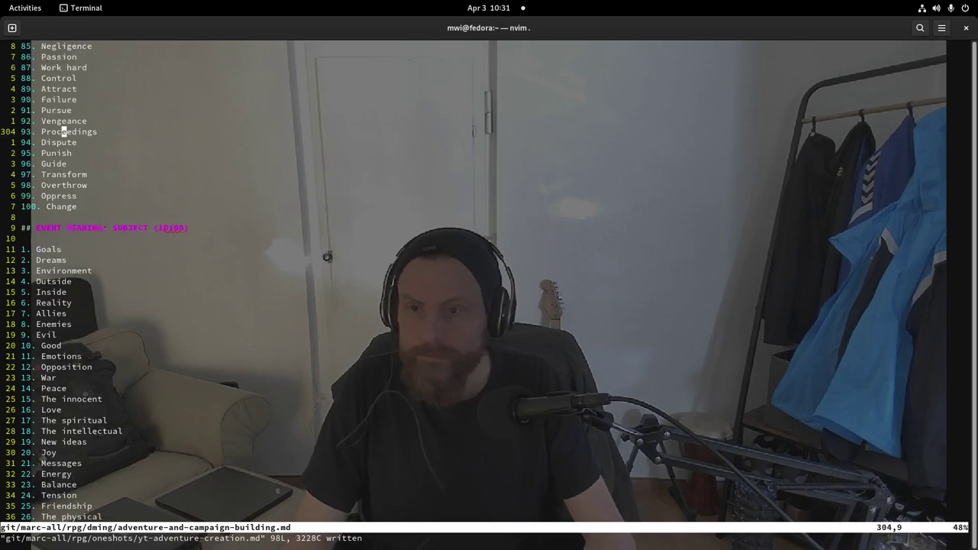
key(k)
key(k)
key(k)
key(k)
key(k)
key(k)
key(k)
key(k)
key(k)
key(k)
key(k)
key(k)
key(k)
key(k)
key(k)
key(k)
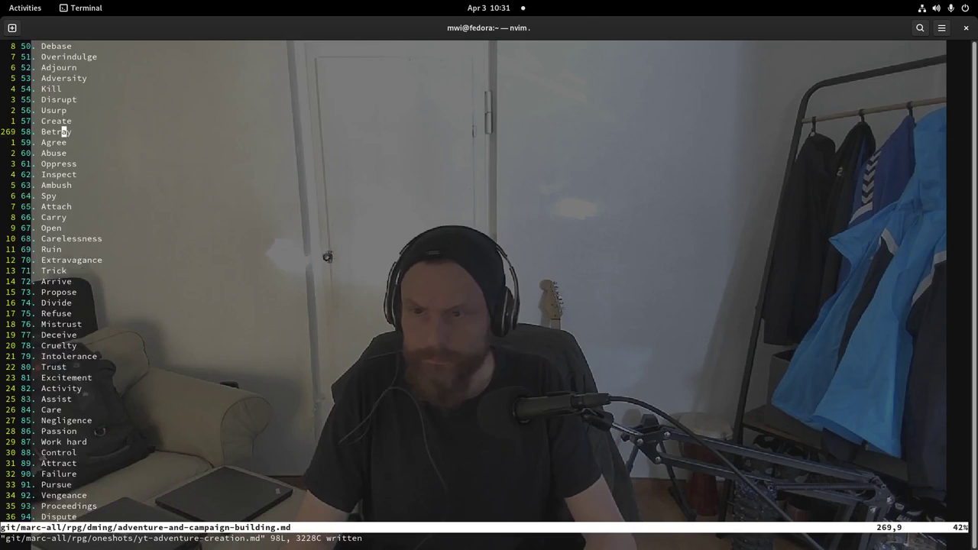
key(k)
key(k)
key(k)
key(k)
key(k)
key(k)
key(k)
key(k)
key(k)
key(k)
key(k)
key(k)
key(k)
key(k)
key(k)
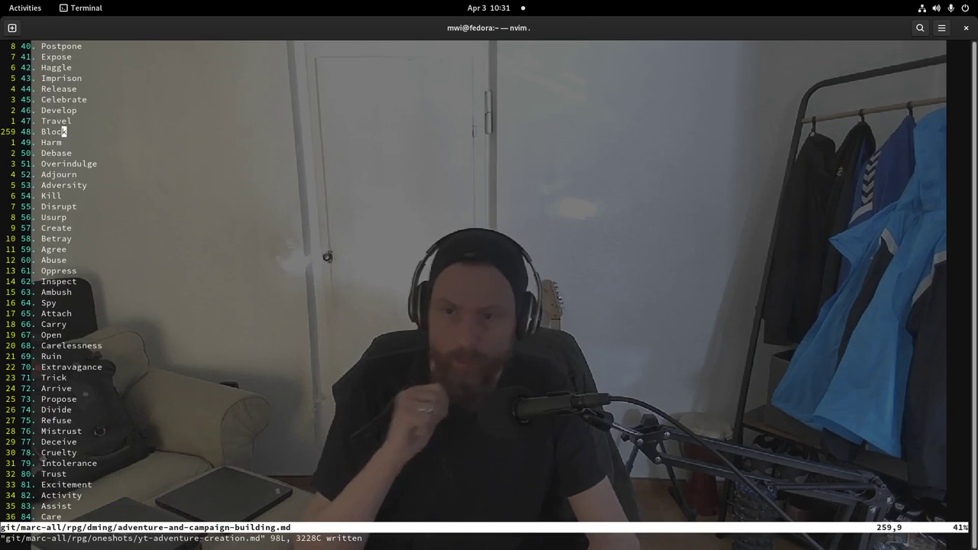
key(k)
key(k)
key(k)
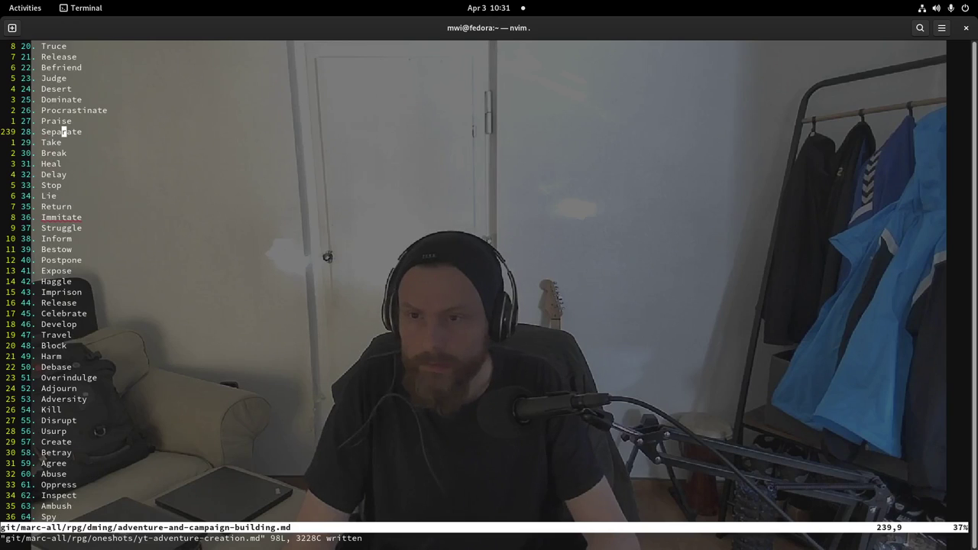
- Examine the rest of that table and the "EVENT MEANING: SUBJECT (1D100)" entries down to number 63
key(j)
key(j)
key(j)
key(j)
key(j)
key(j)
key(j)
key(j)
key(j)
key(j)
key(j)
key(j)
key(j)
key(j)
key(j)
key(j)
key(j)
key(j)
key(j)
key(j)
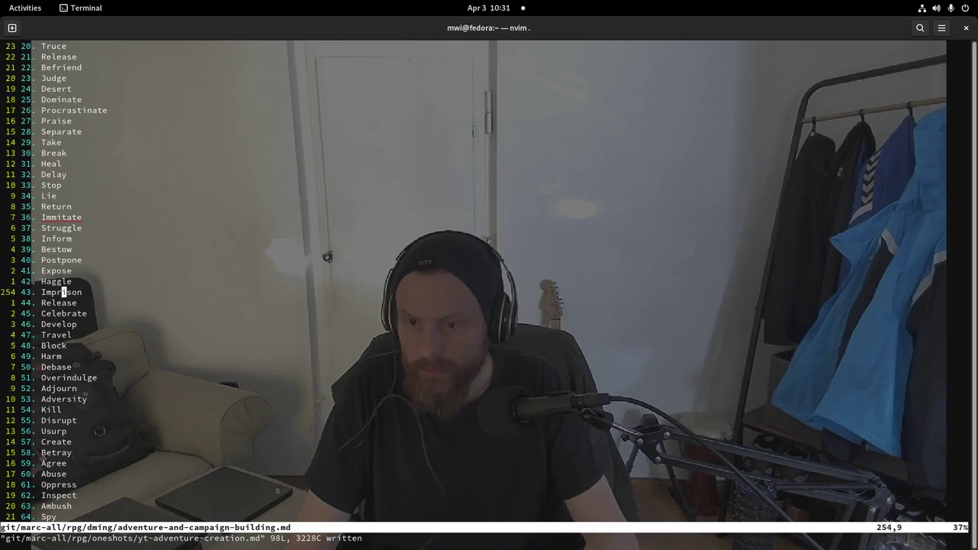
key(j)
key(j)
key(j)
key(j)
key(j)
key(j)
key(j)
key(j)
key(j)
key(j)
key(j)
key(j)
key(j)
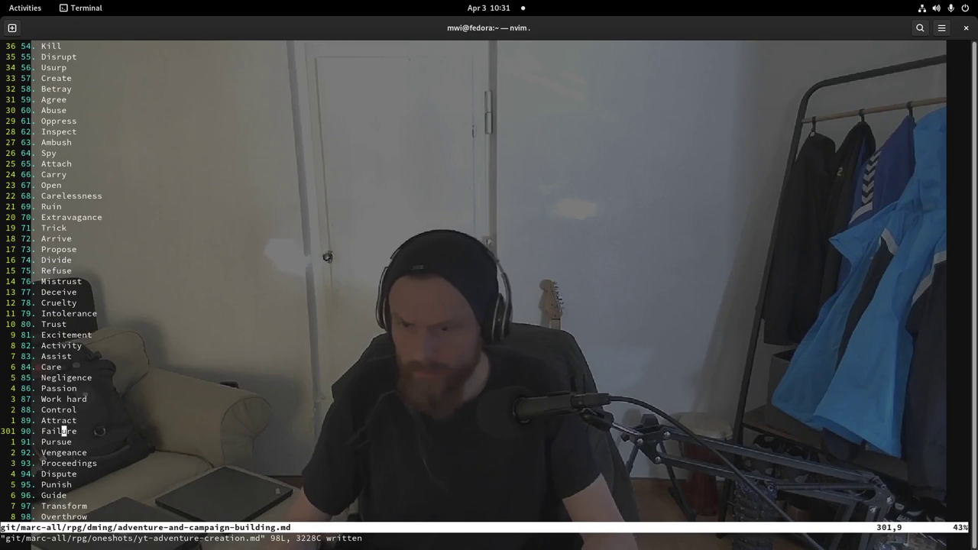
key(j)
key(j)
key(j)
key(j)
key(j)
key(j)
key(j)
key(j)
key(j)
key(j)
key(j)
key(j)
key(j)
key(j)
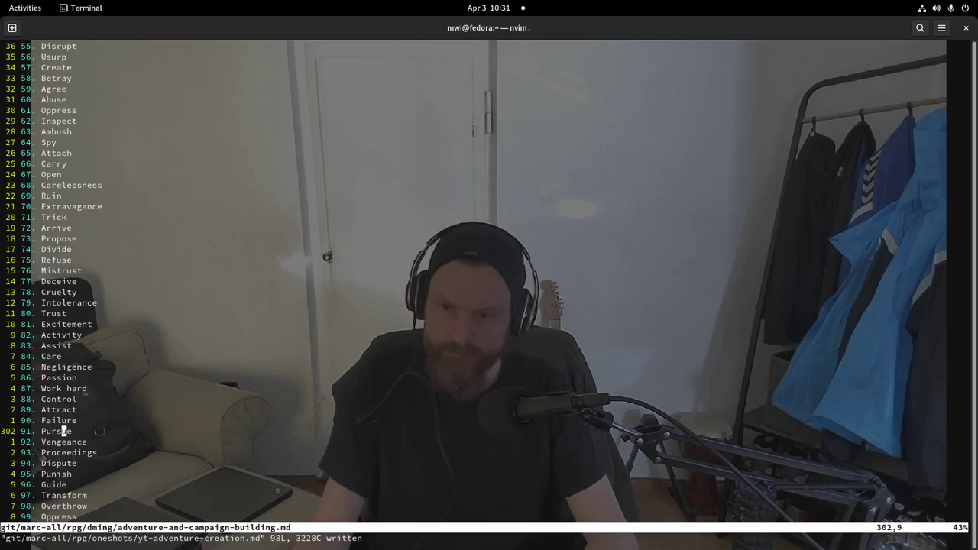
key(j)
key(j)
key(j)
key(j)
key(j)
key(j)
key(j)
key(j)
key(j)
key(j)
key(j)
key(j)
key(j)
key(j)
key(j)
key(j)
key(j)
key(j)
key(j)
key(j)
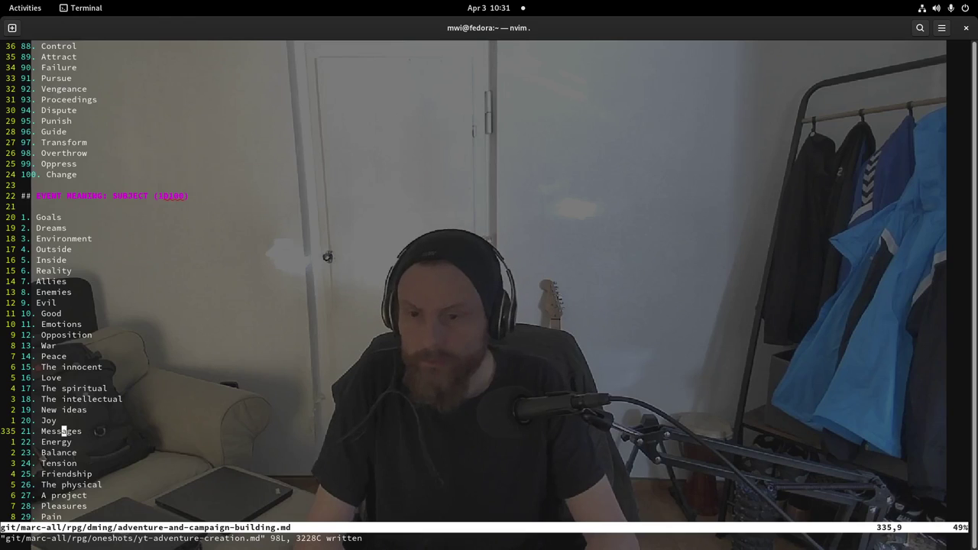
key(j)
key(j)
key(j)
key(j)
key(j)
key(j)
key(j)
key(j)
key(j)
key(j)
key(j)
key(j)
key(j)
key(j)
key(j)
key(j)
key(j)
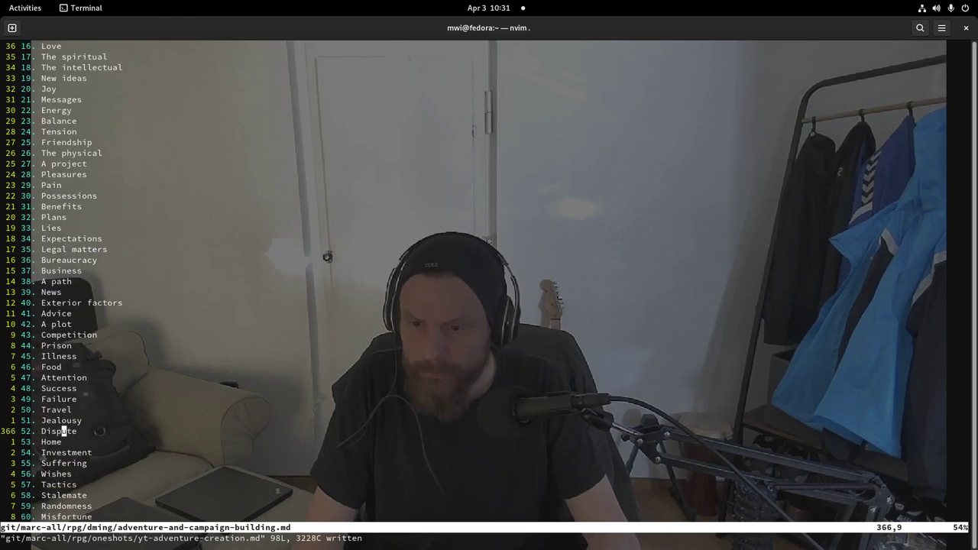
key(j)
key(j)
key(j)
key(j)
key(j)
key(j)
key(j)
key(j)
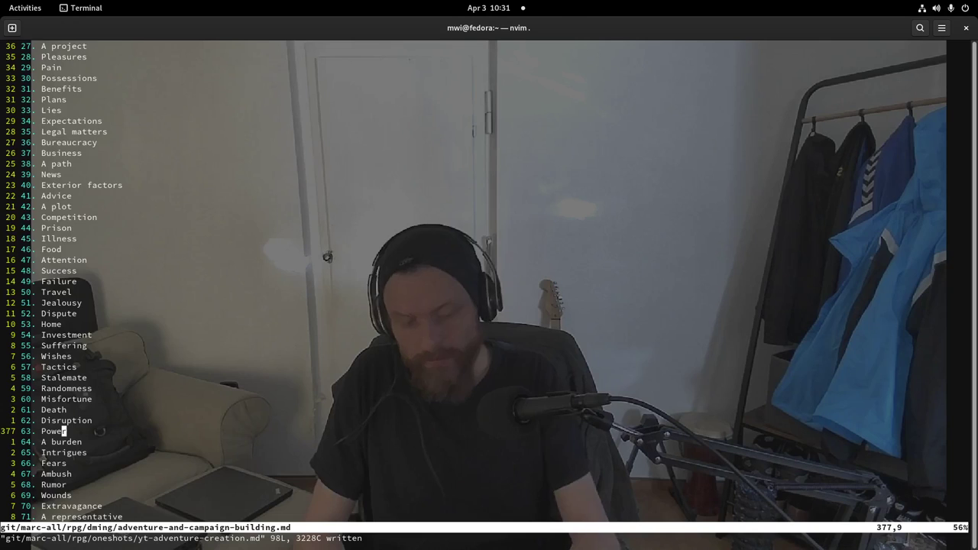
- Switch back to yt-adventure-creation.md at the empty line under "Session 2:"
key(ctrl+6)
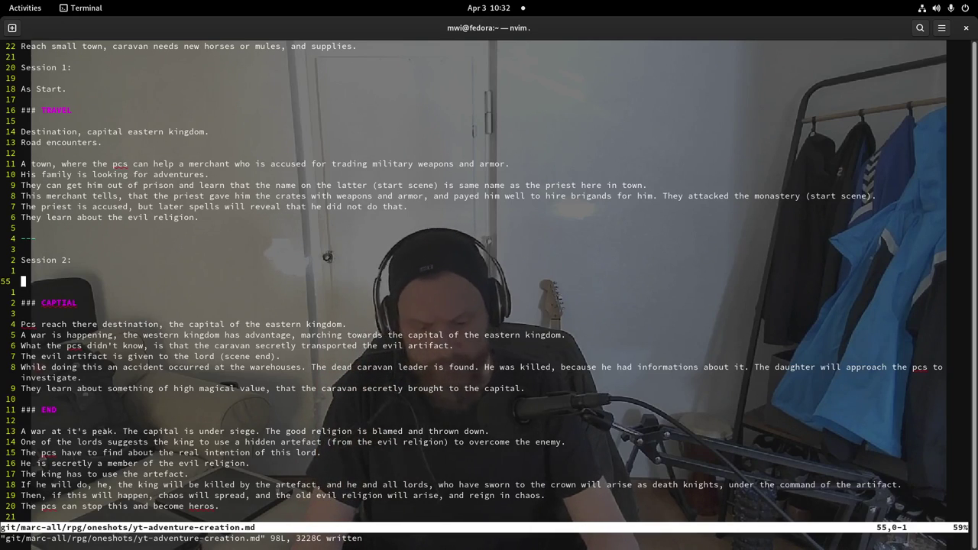
- Draft "The second in command of the caravan made mistake, calculating or investing in the rations" under "Session 2:"
key(i)
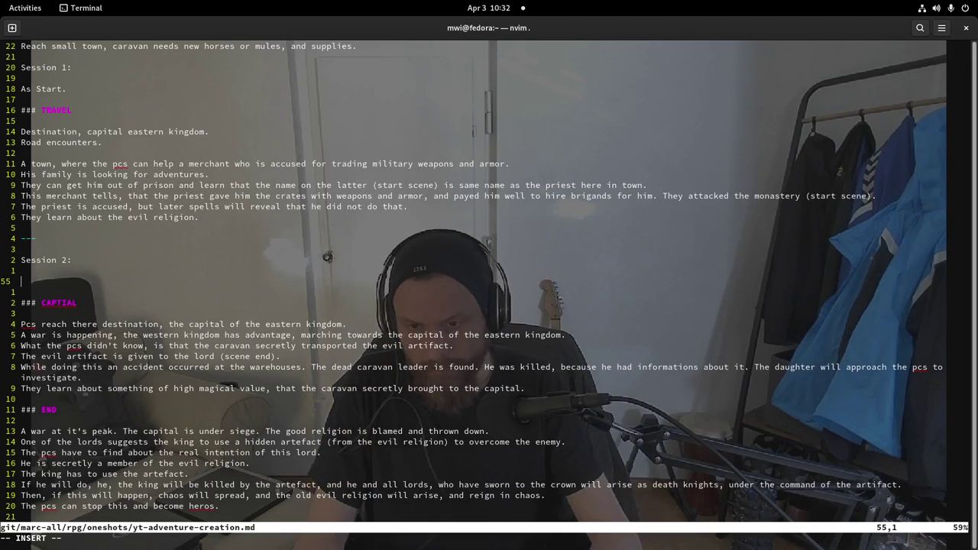
text(The seco)
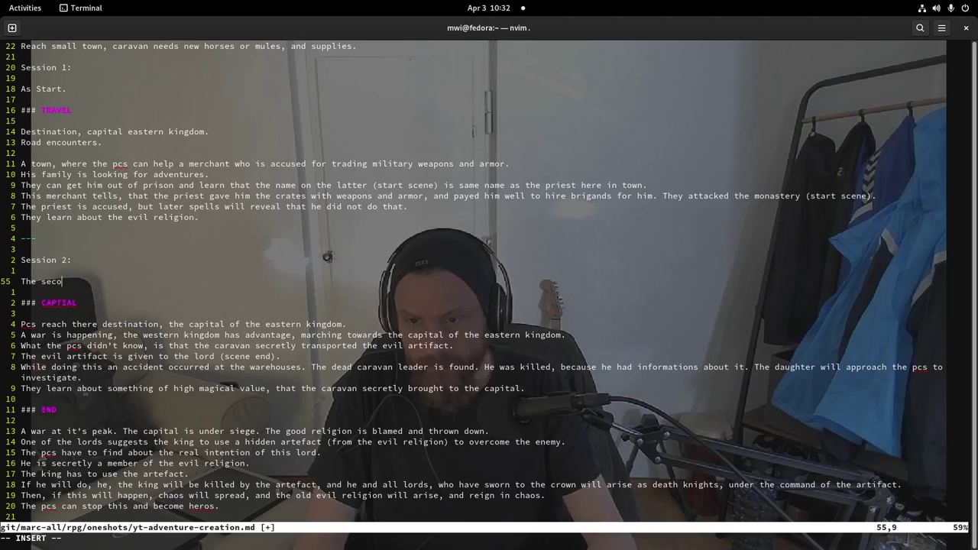
text(nd in command of the c)
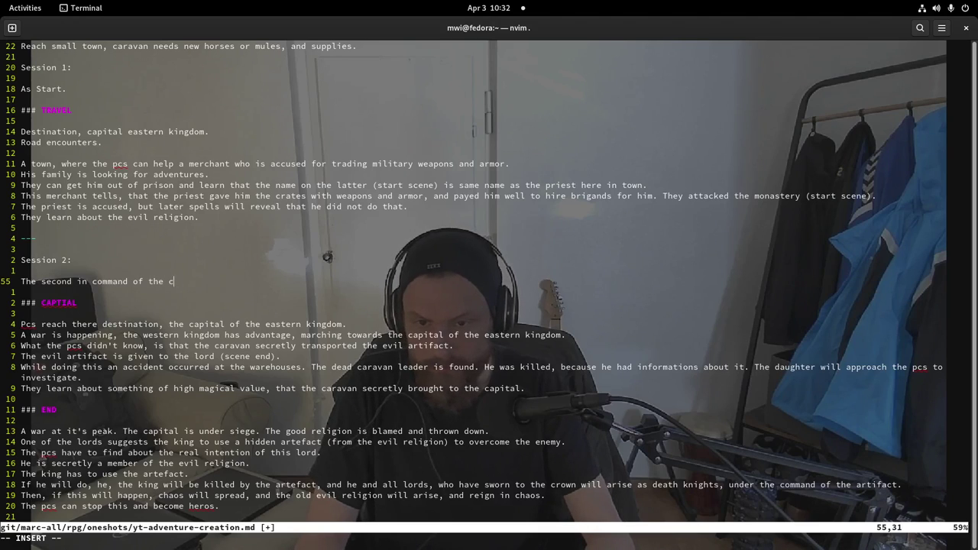
text(aravan m)
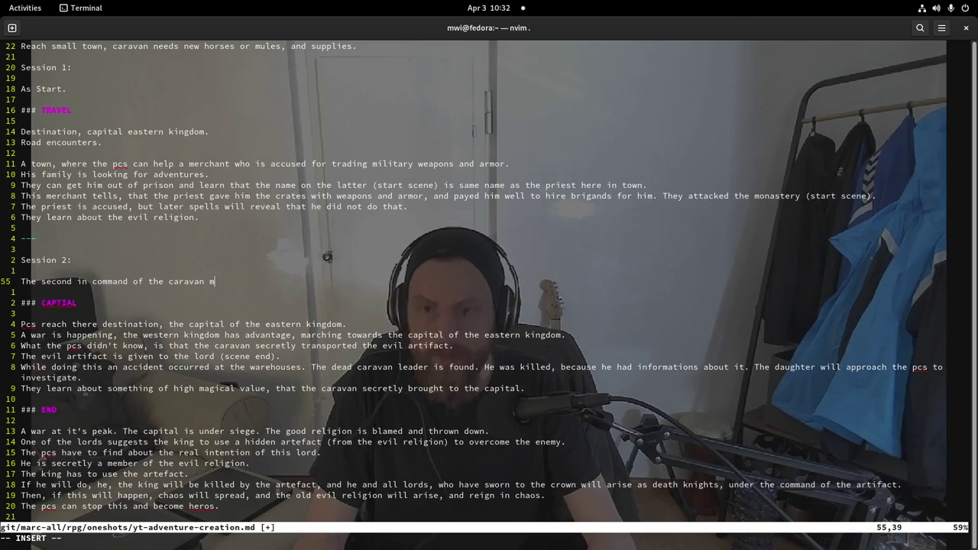
text(ade mistake,)
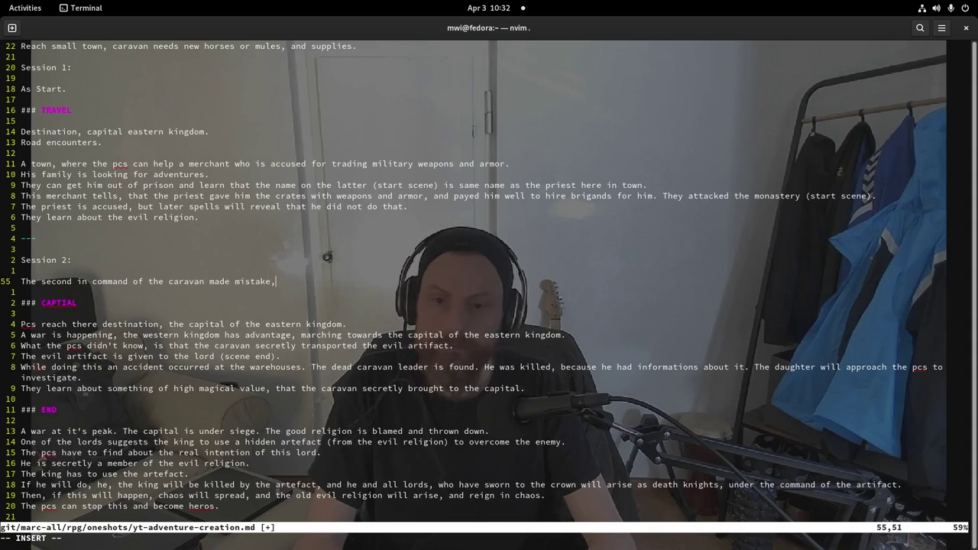
text( caluc)
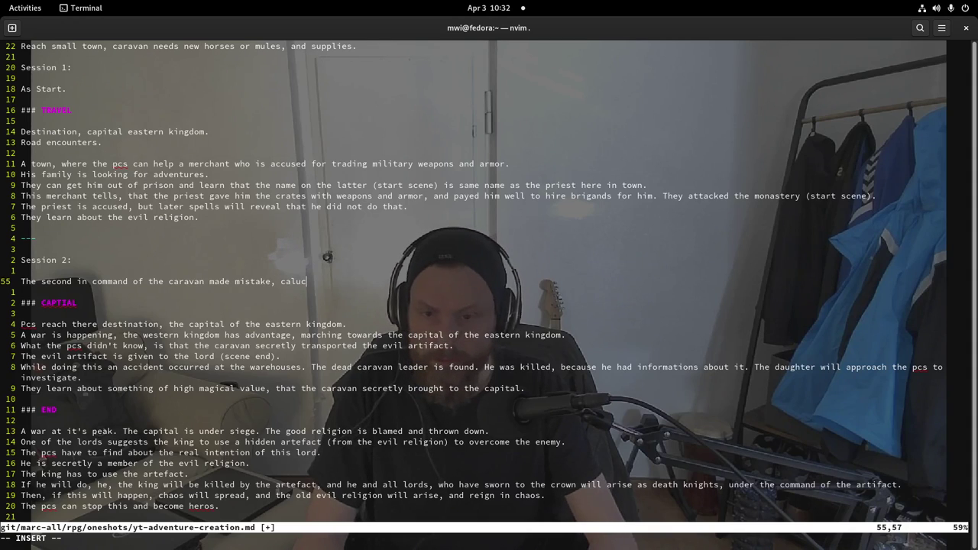
text(ulation )
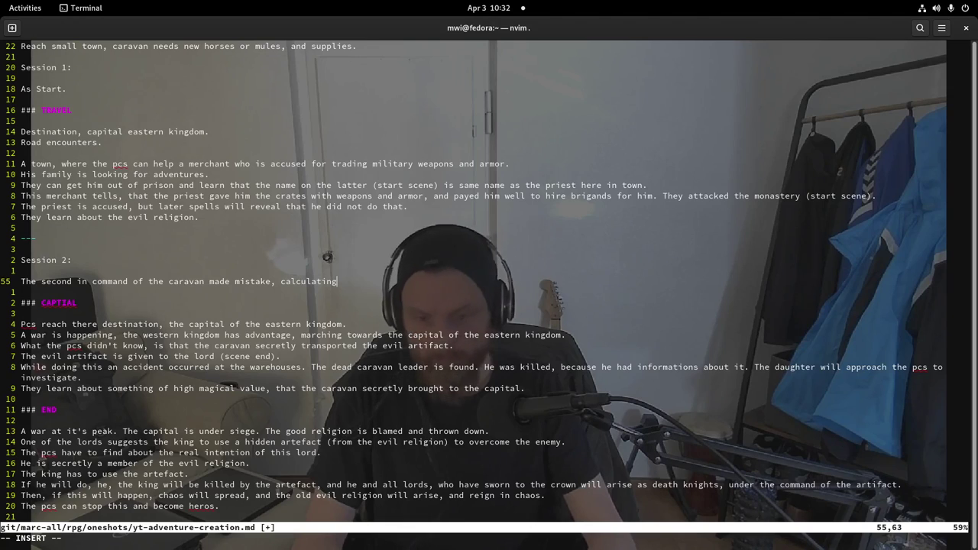
text( or in)
text(vesting)
text( int)
text( the ratio)
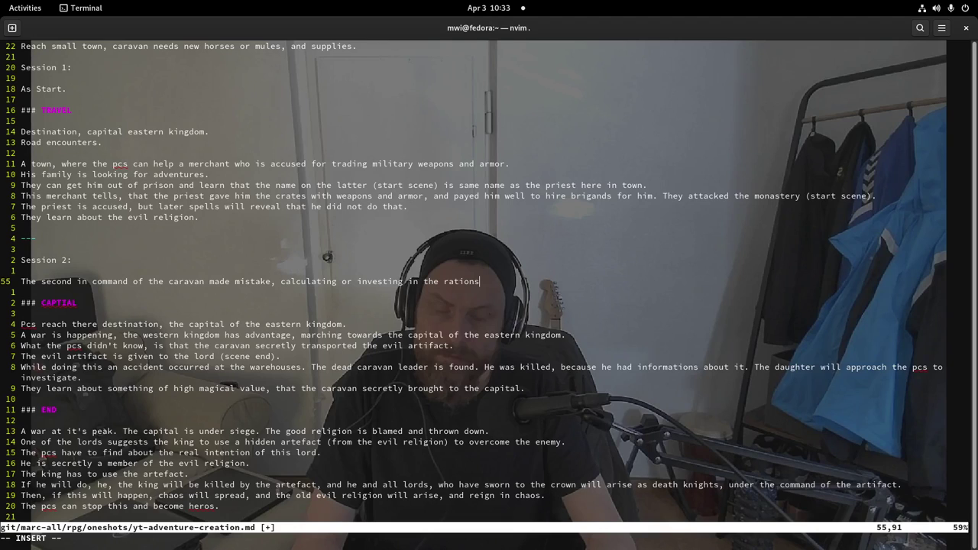
- Remove the wording after "made mistake," from the Session 2 draft line
key(BackSpace)
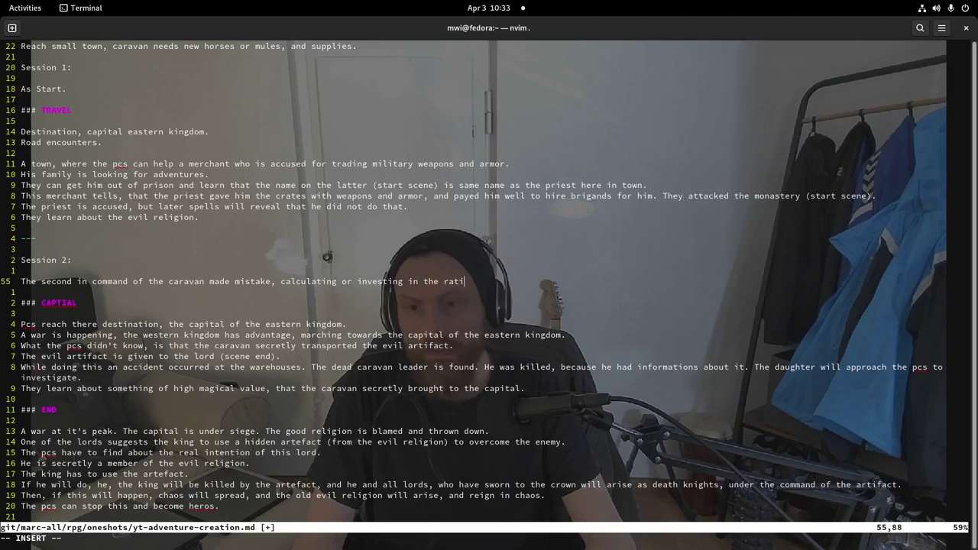
key(BackSpace)
key(BackSpace)
key(BackSpace)
key(BackSpace)
key(BackSpace)
key(BackSpace)
key(BackSpace)
key(BackSpace)
key(BackSpace)
key(BackSpace)
key(BackSpace)
key(BackSpace)
key(BackSpace)
key(BackSpace)
key(BackSpace)
key(BackSpace)
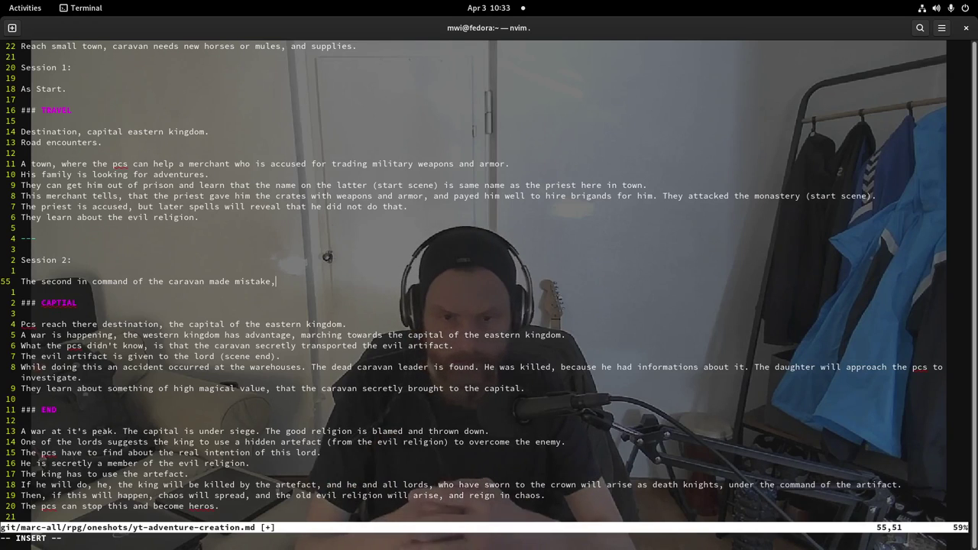
key(super)
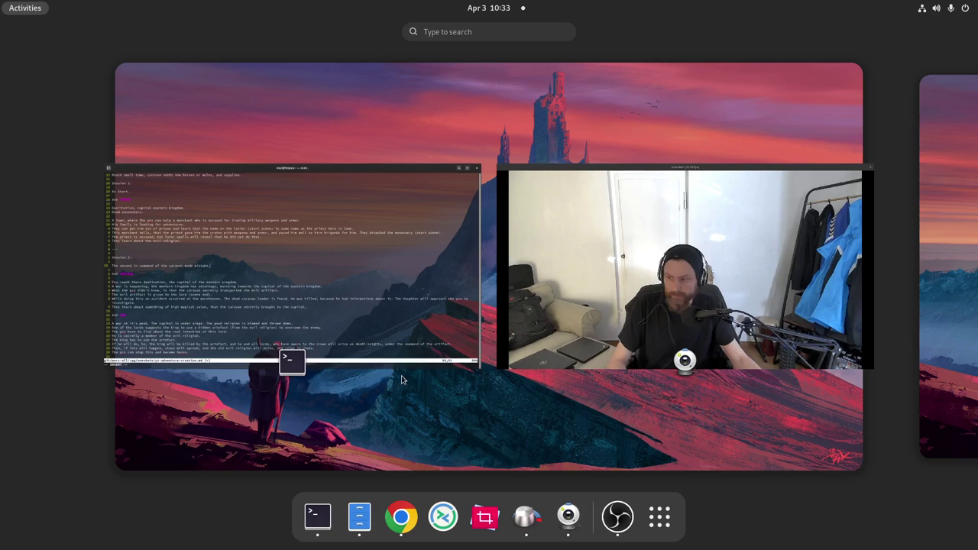
click(286, 355)
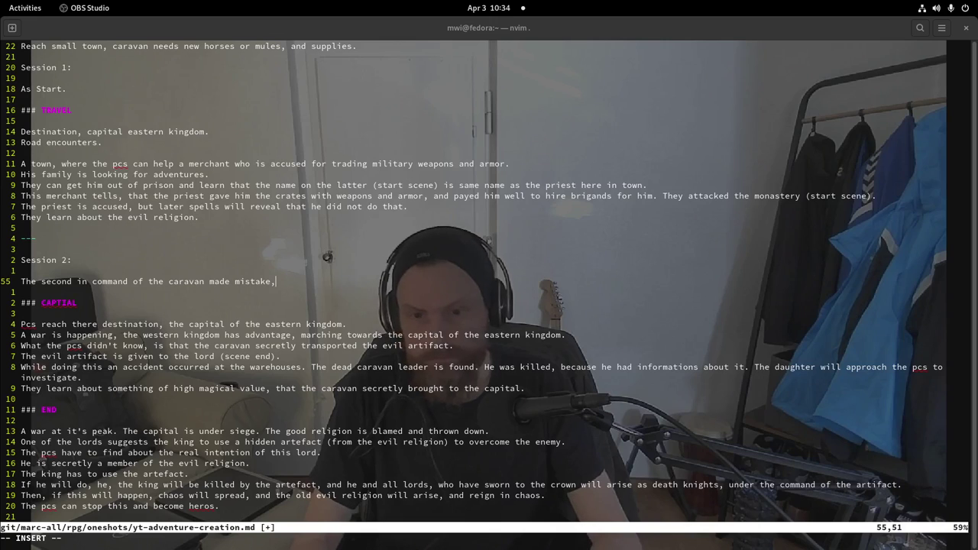
click(281, 304)
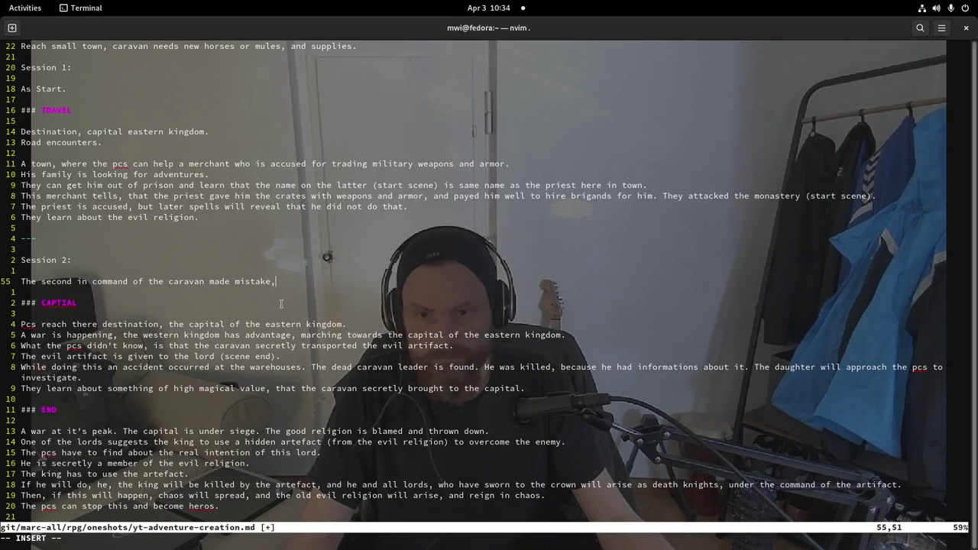
- Delete the whole line about the caravan's second in command under "Session 2:"
key(Escape)
key(h)
key(h)
key(h)
key(h)
key(h)
key(h)
key(h)
key(h)
key(h)
key(h)
key(h)
key(h)
key(h)
key(h)
key(h)
key(h)
key(h)
key(h)
key(h)
key(h)
key(h)
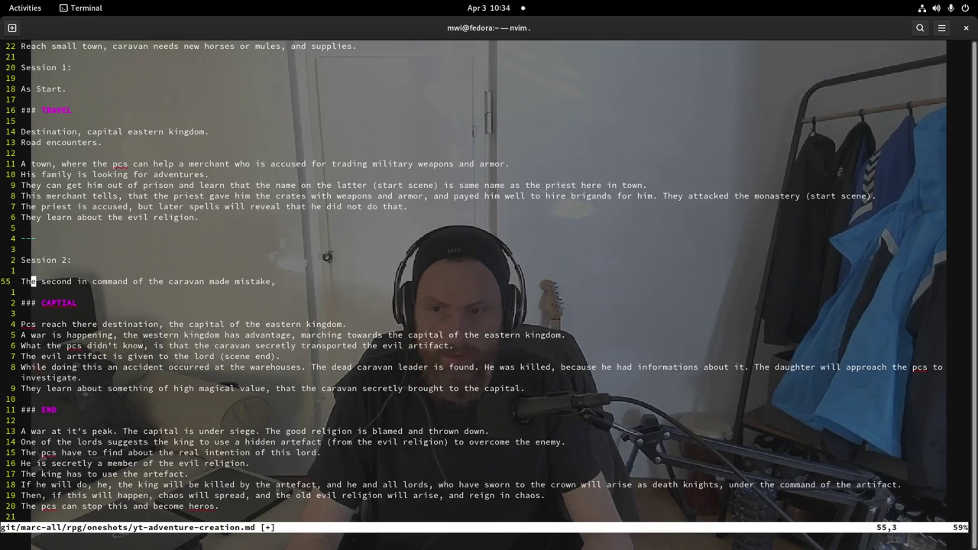
key(h)
key(h)
key(d)
key(d)
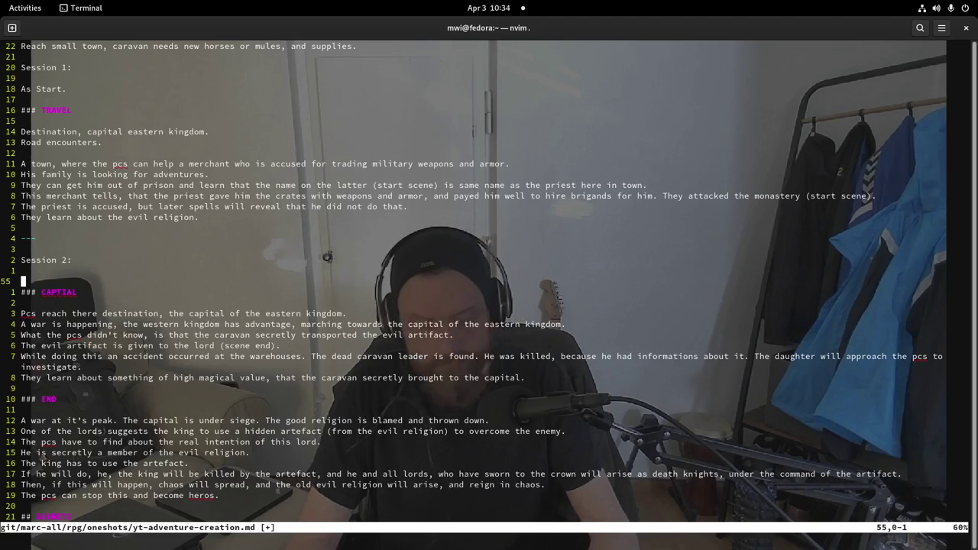
- Add a new line under "Session 2:" reading "The early winter strikes already harsh."
text(O)
text(The)
text( nea)
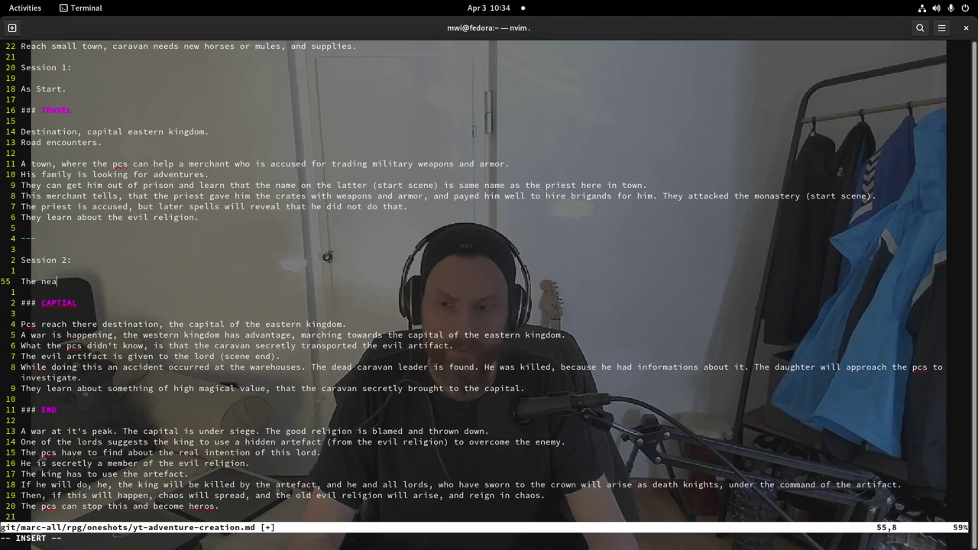
key(BackSpace)
key(BackSpace)
key(BackSpace)
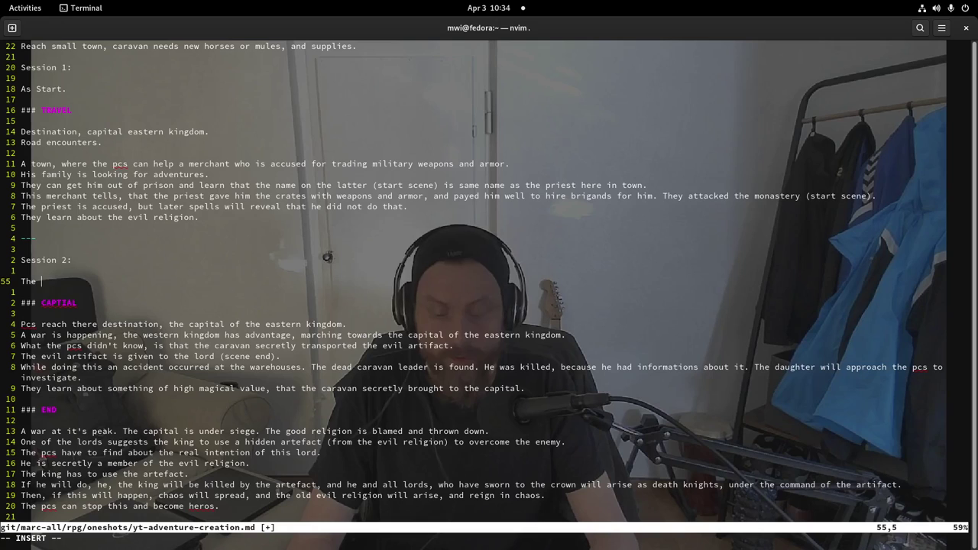
text(early )
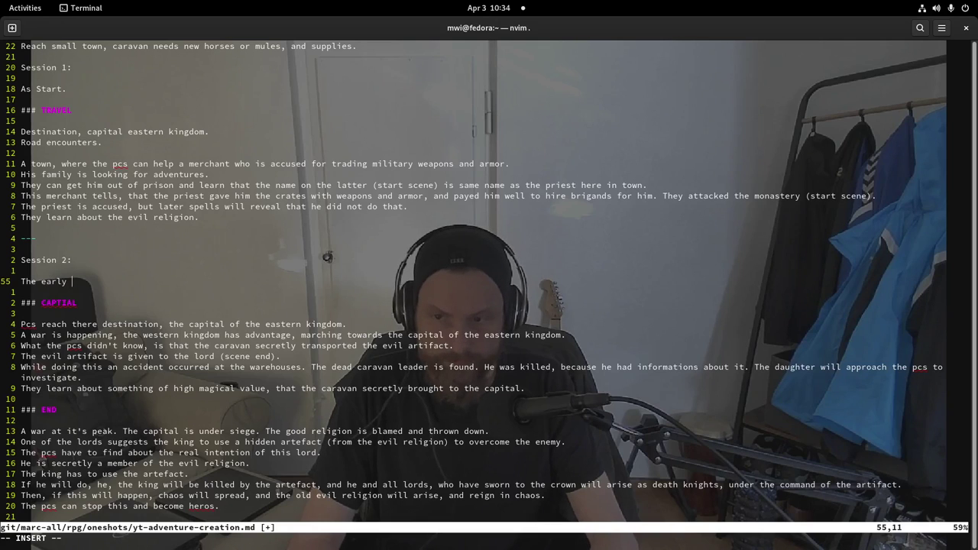
text(winter str)
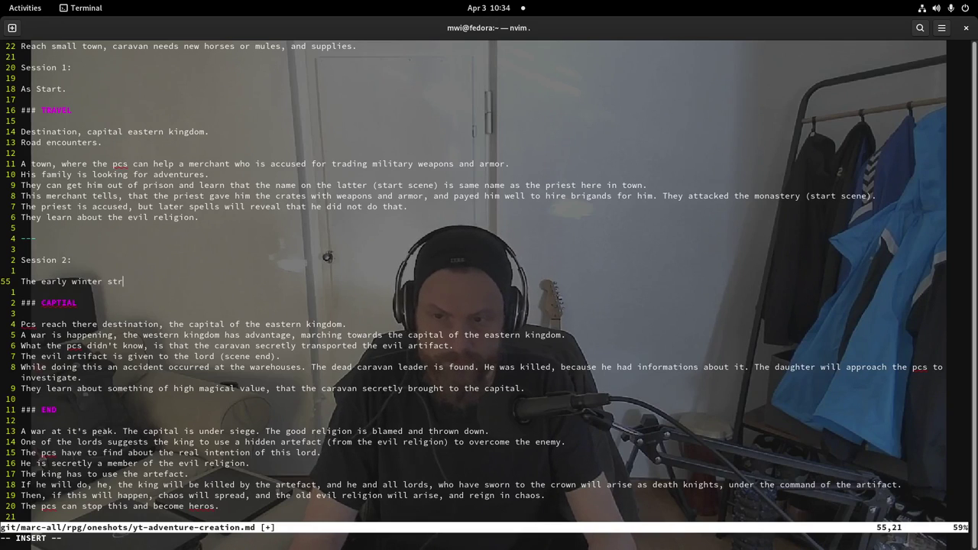
text(iktes h)
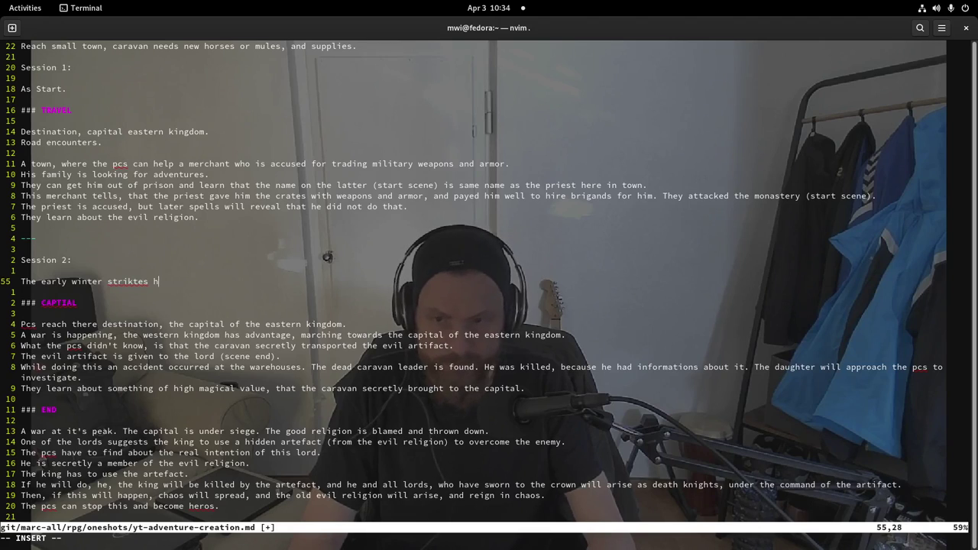
key(BackSpace)
key(BackSpace)
key(BackSpace)
key(BackSpace)
key(BackSpace)
text(es )
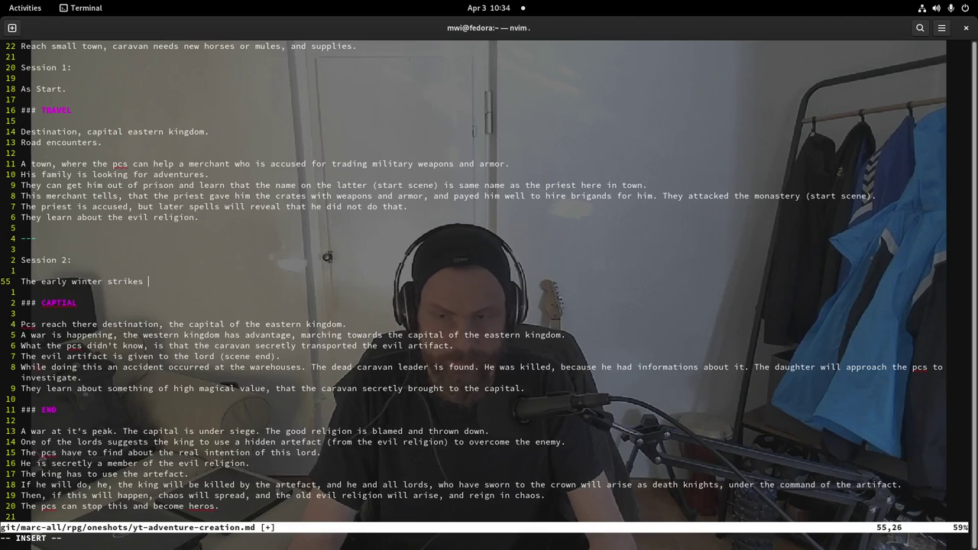
text(allread)
key(BackSpace)
key(BackSpace)
key(BackSpace)
key(BackSpace)
key(BackSpace)
text(ready)
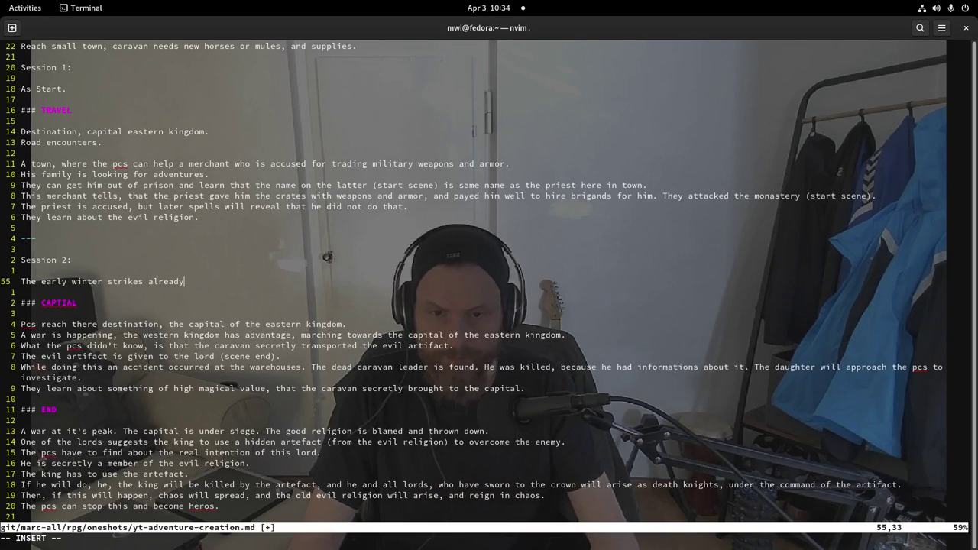
text(harsh)
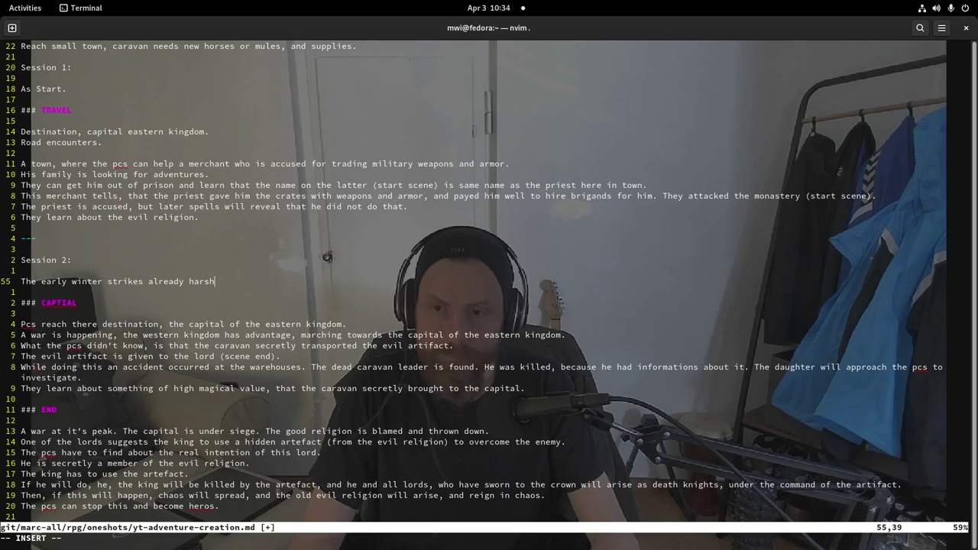
text(. )
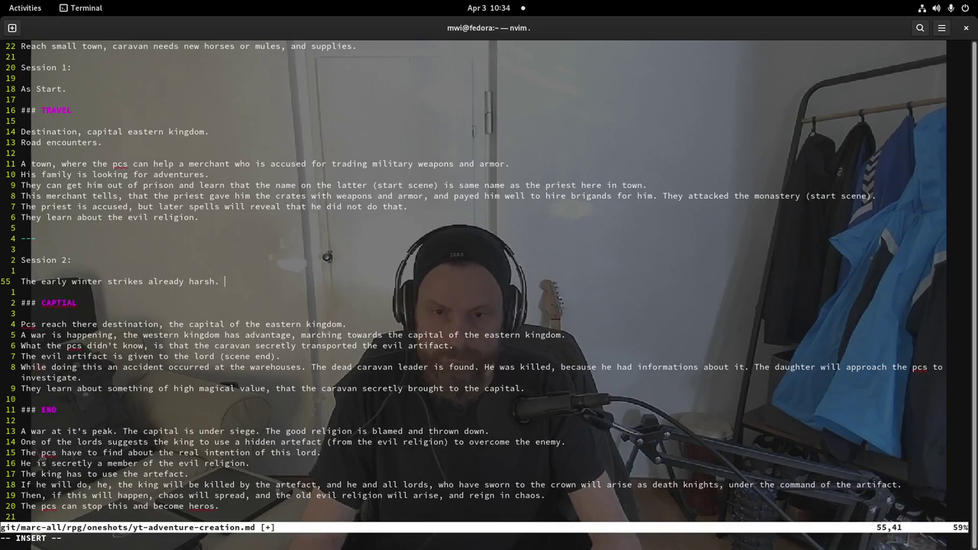
- Continue the early winter line under "Session 2:" with "They attempt to take the next mountain pass, fails,"
text(The)
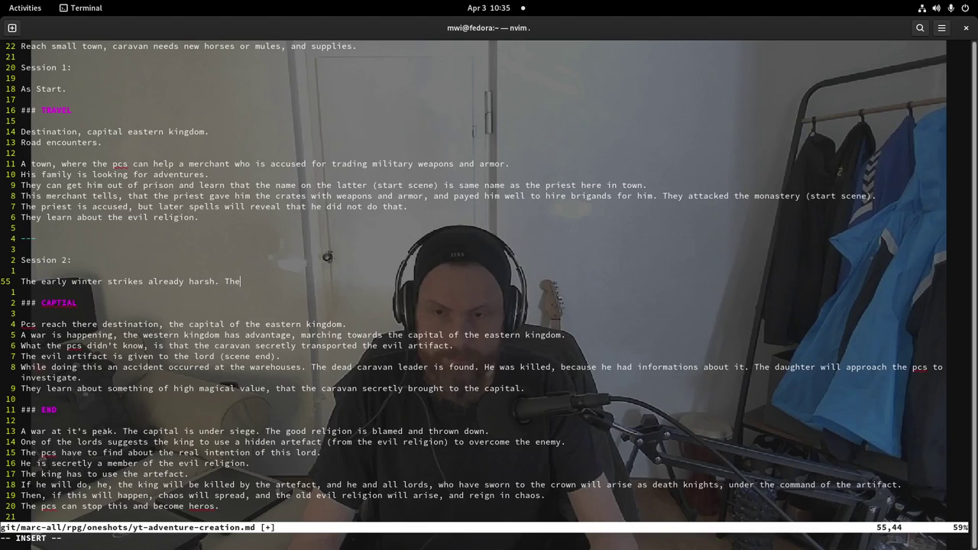
text(y attempt)
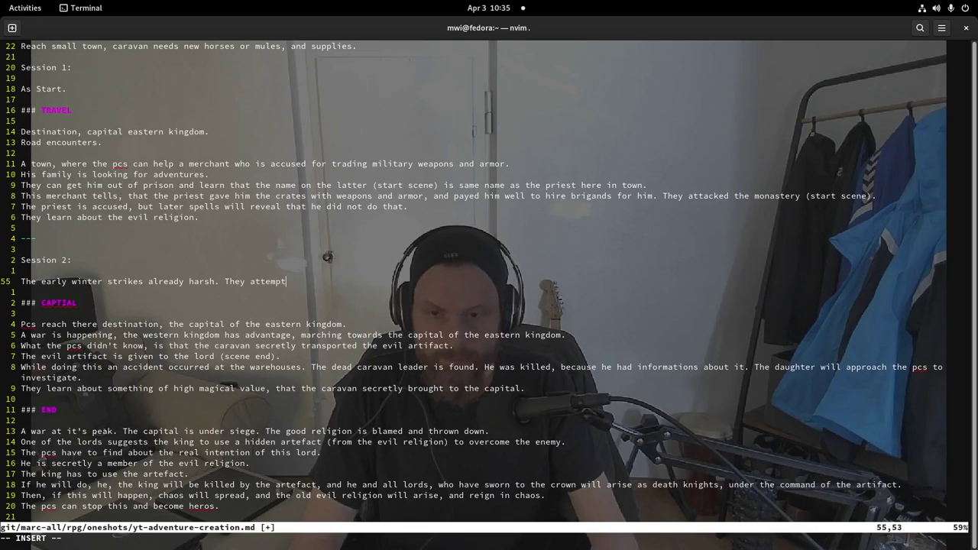
text( to take the next )
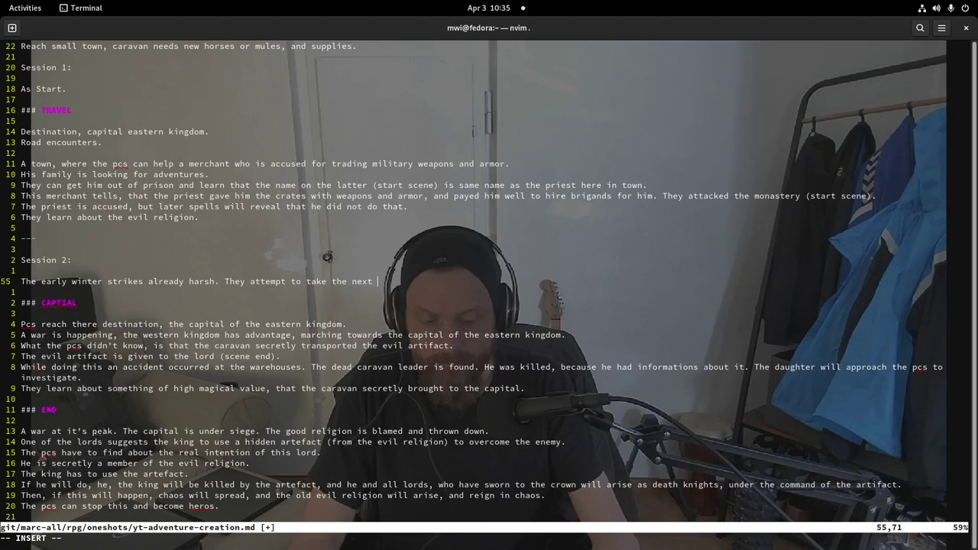
text(mountain pas)
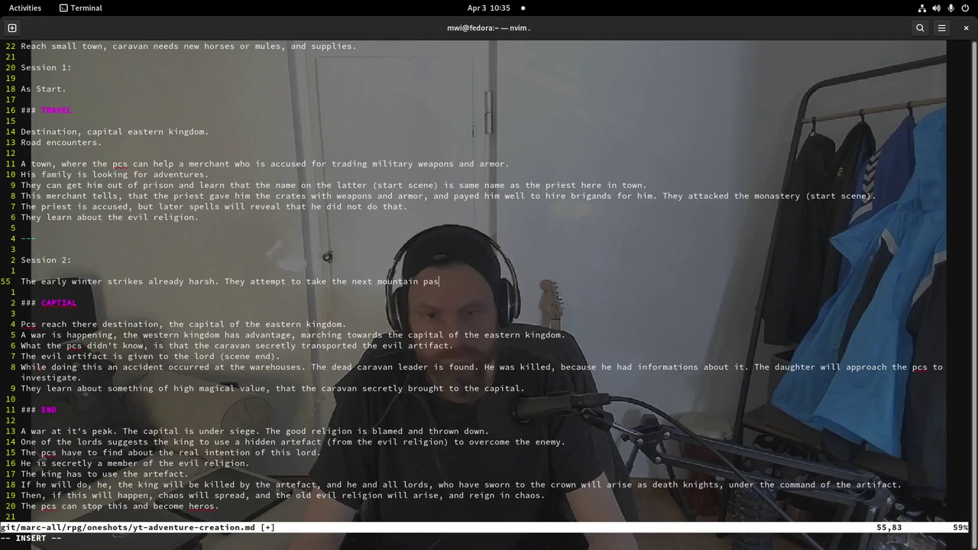
text(s)
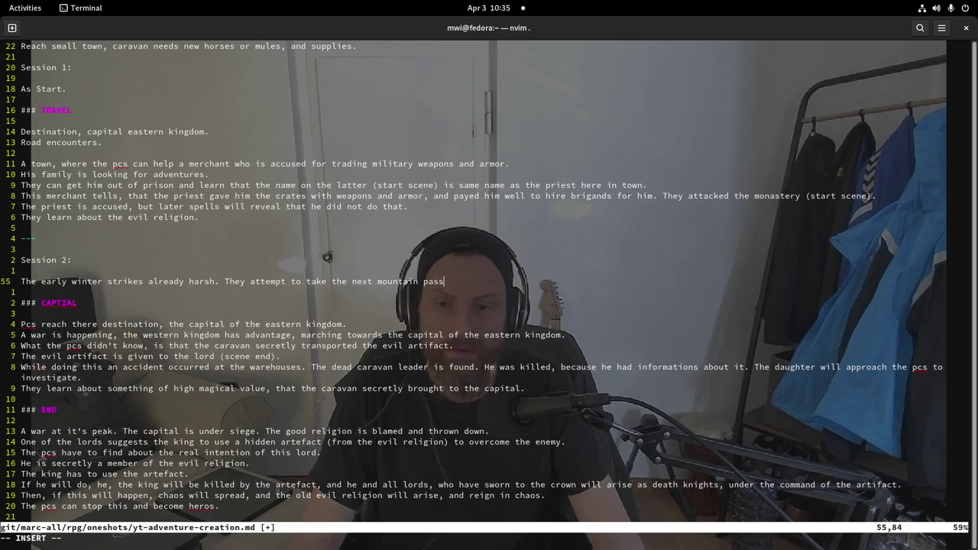
text(, fails, )
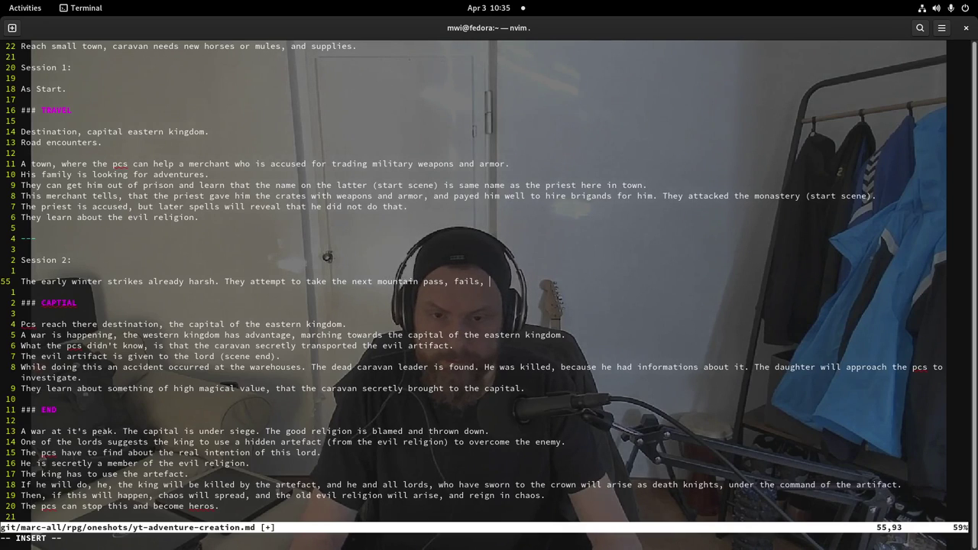
- Finish the mountain pass sentence under "Session 2:" with "they have to change route, to a city."
text(they have to)
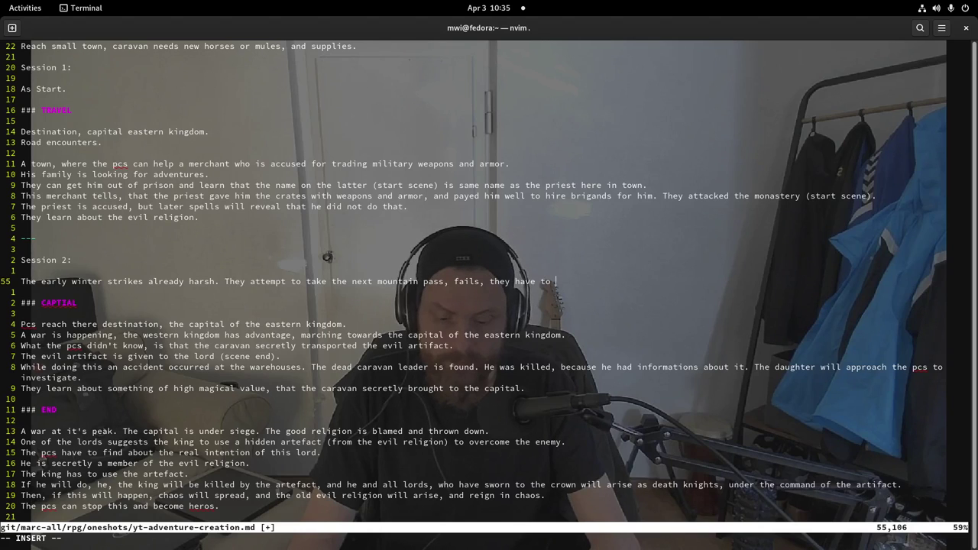
text(change rounte)
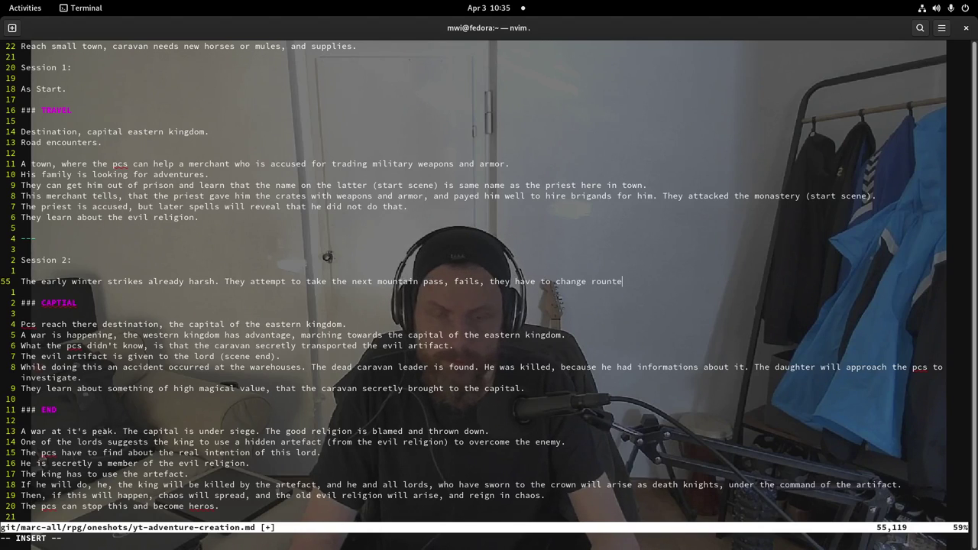
key(BackSpace)
key(BackSpace)
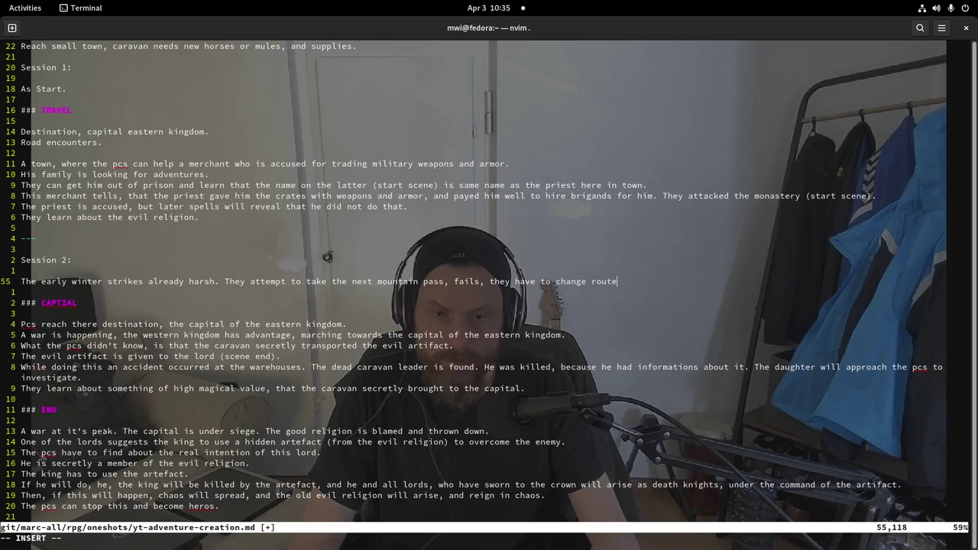
text(, )
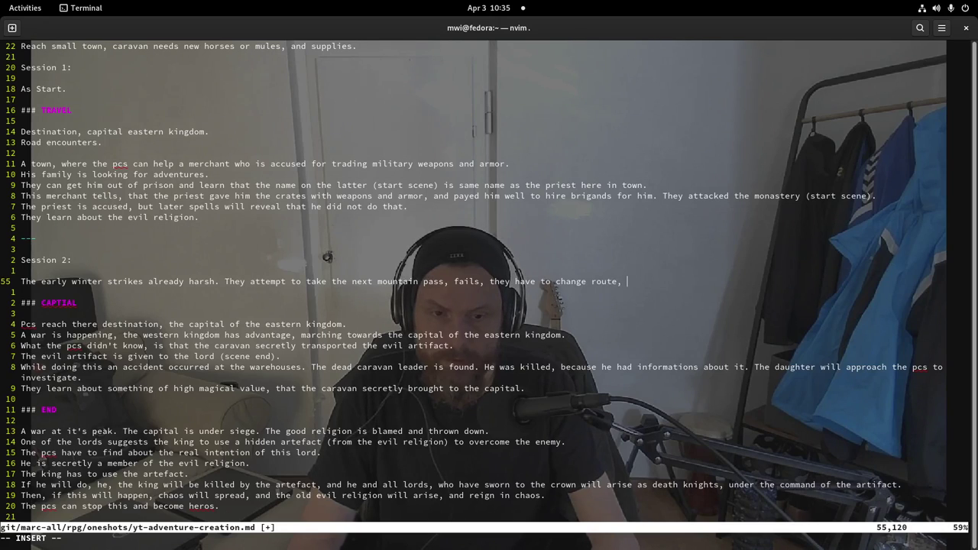
text(to a near)
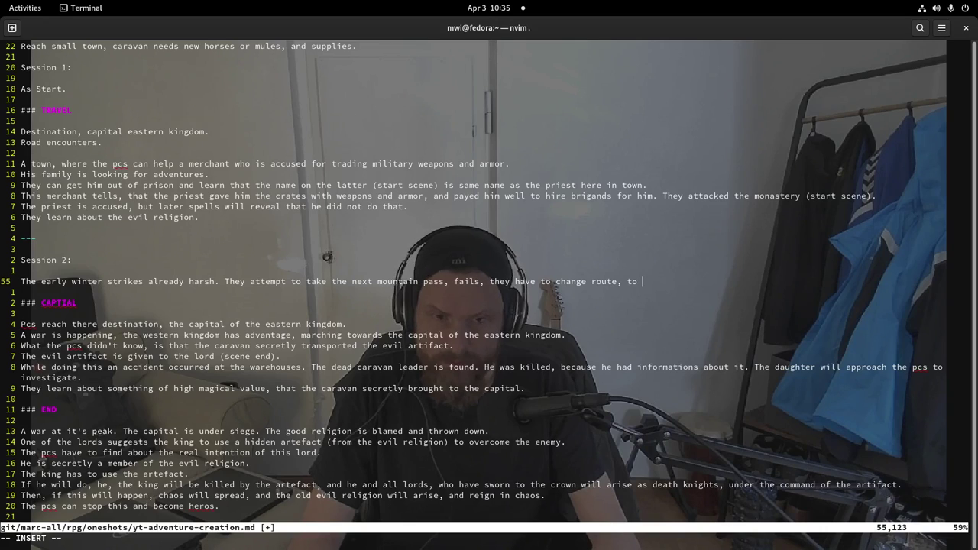
text(a city)
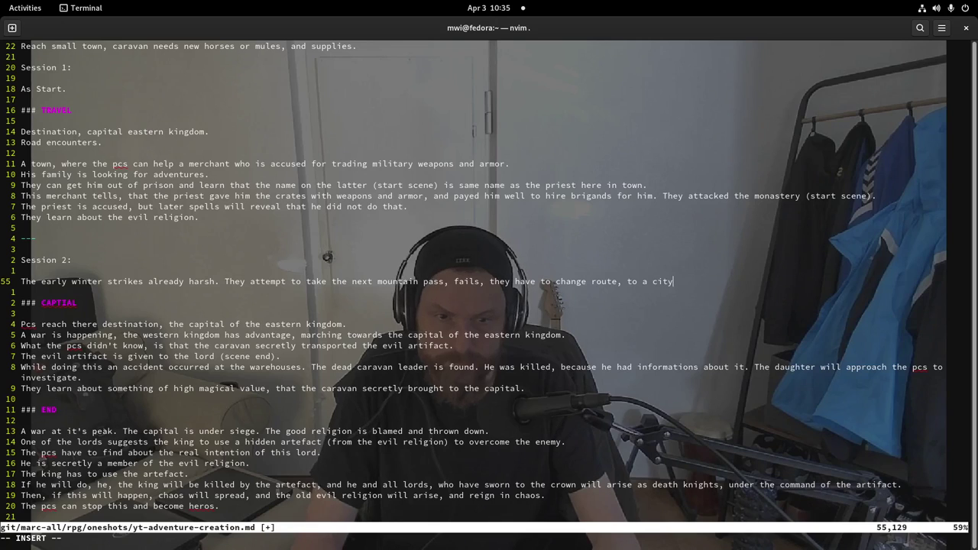
text(.)
key(Escape)
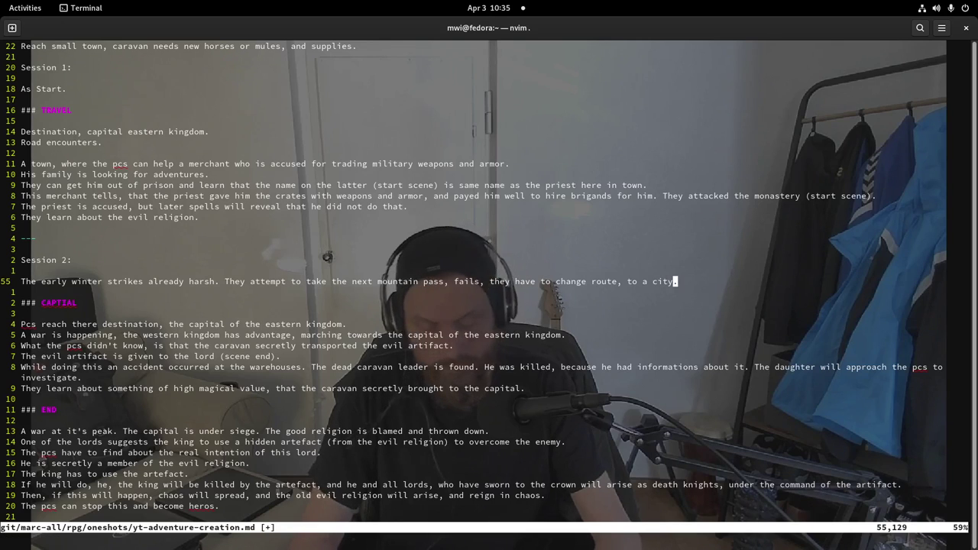
- Add the line "There they have to stay over the winter." below the early winter line and save the file
key(o)
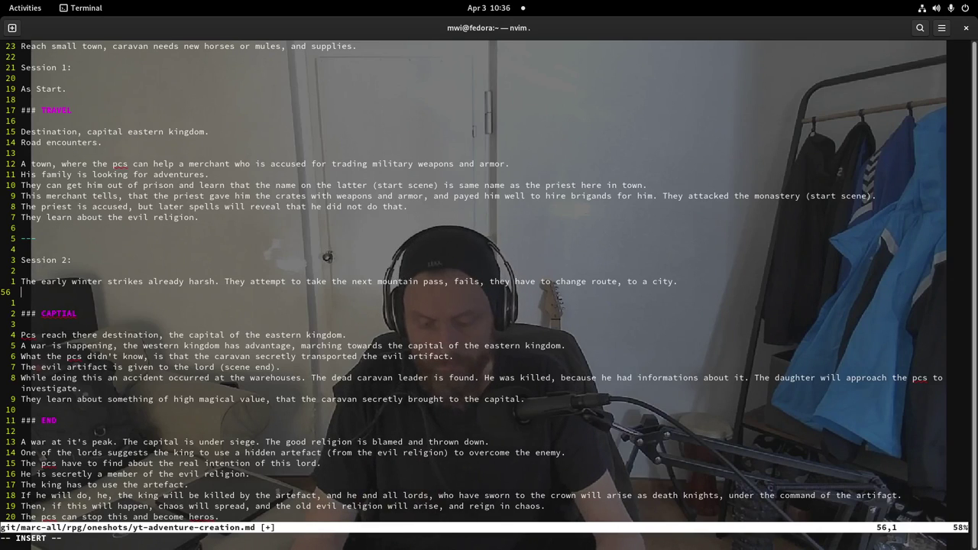
text(There )
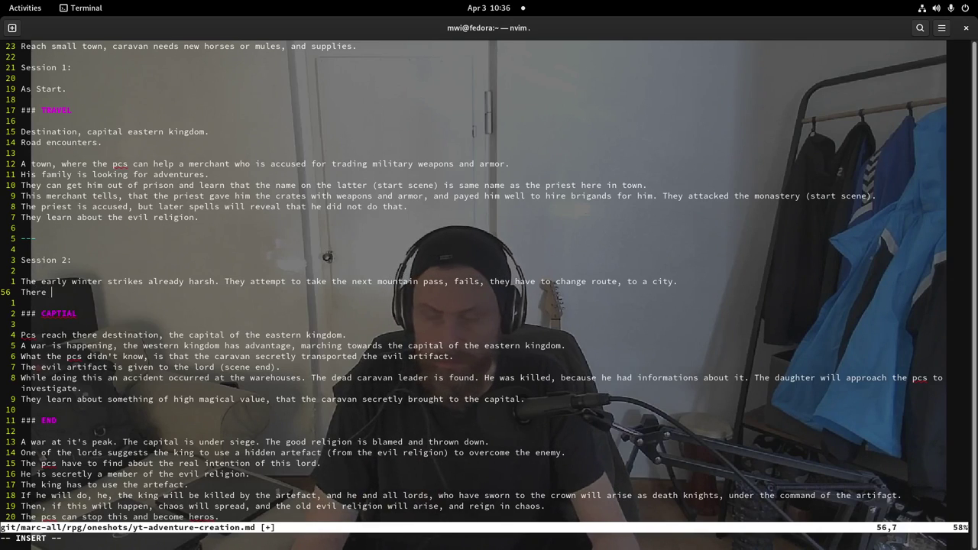
text(they h)
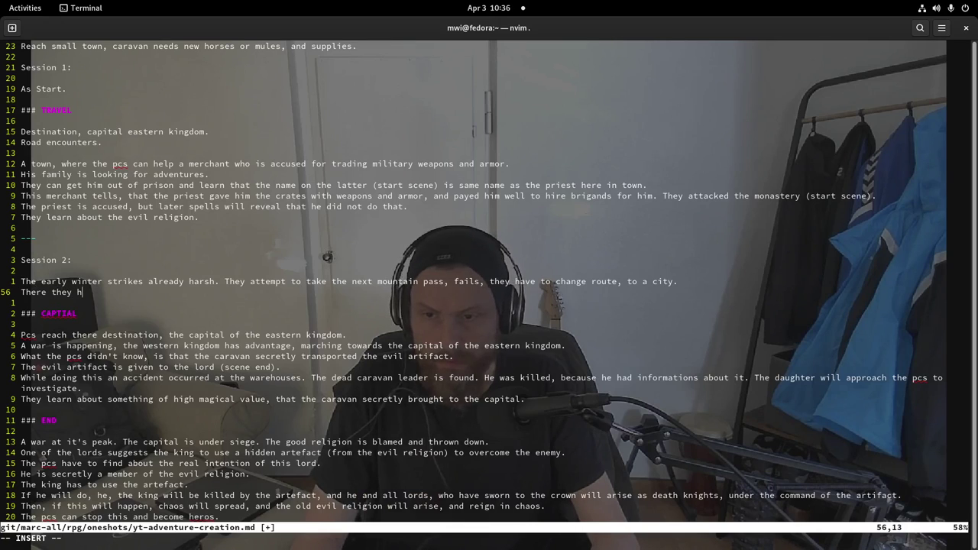
text(ave to )
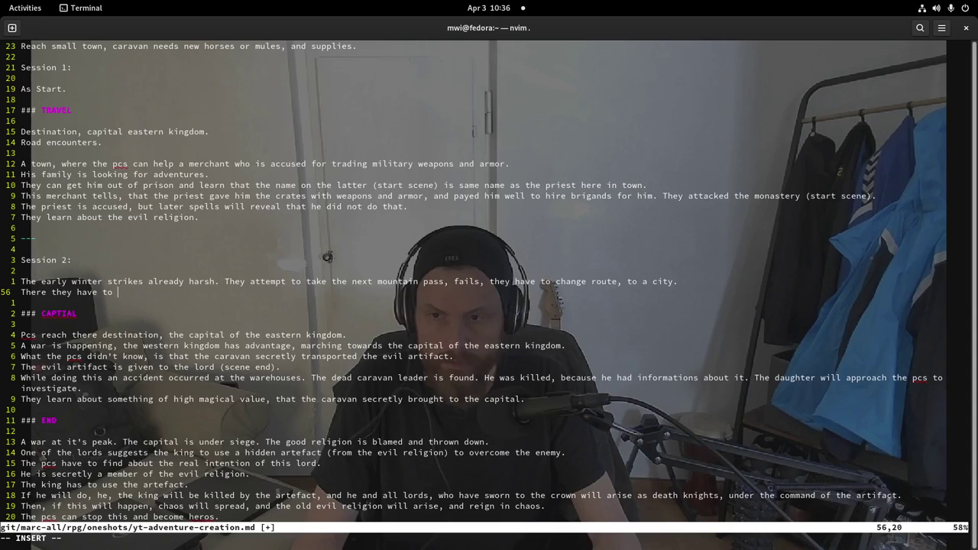
text(sty)
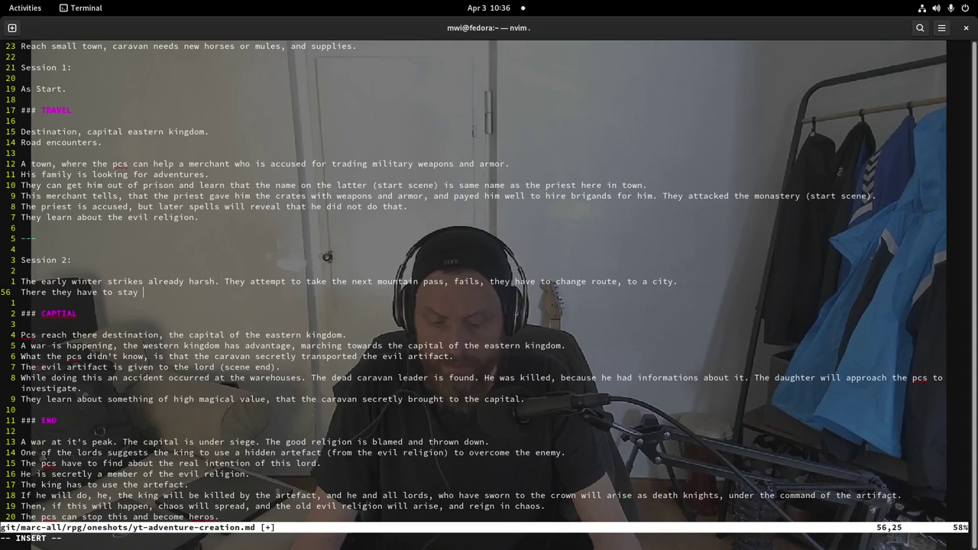
text(y ov)
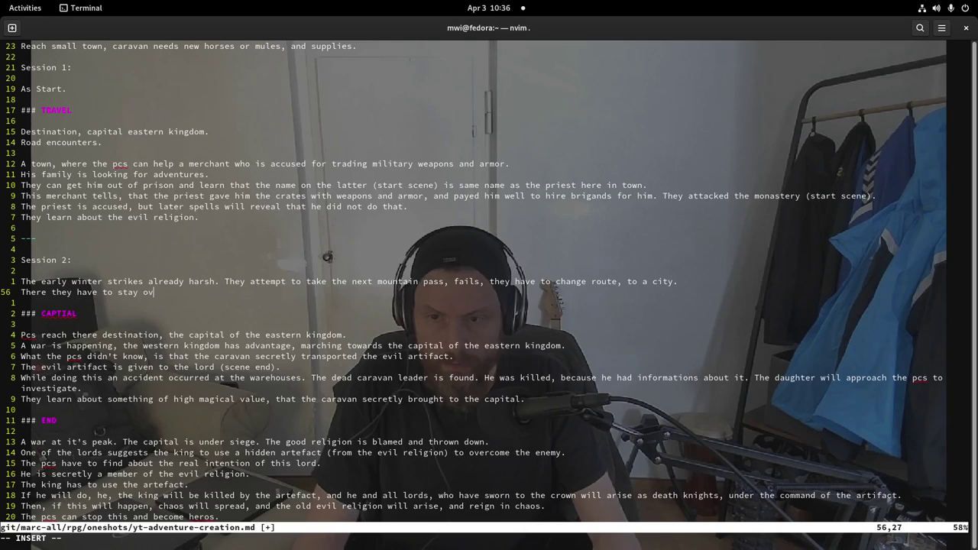
text(er the winter)
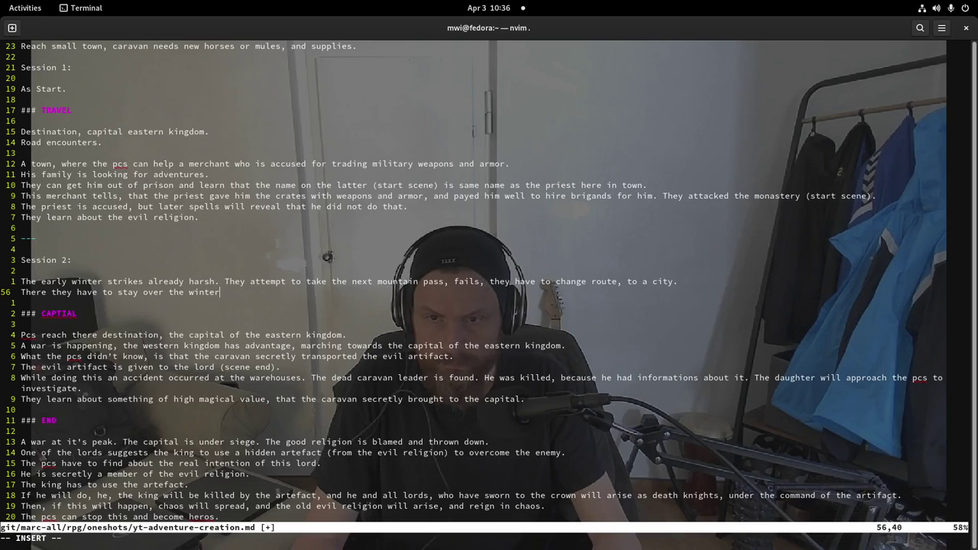
text(.)
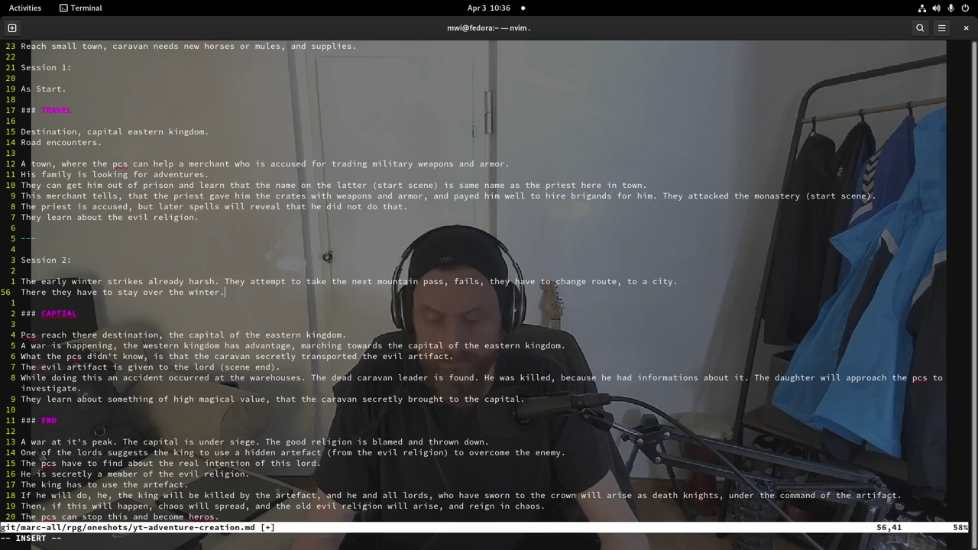
key(Escape)
text(:w)
key(Return)
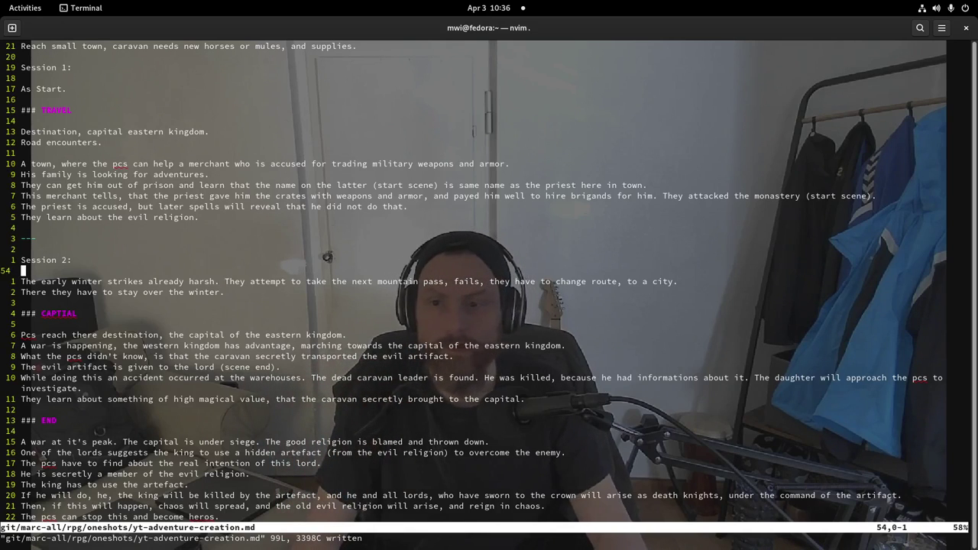
- Review the merchant town encounter under TRAVEL and read back down to the early winter line of Session 2
key(k)
key(k)
key(k)
key(k)
key(k)
key(k)
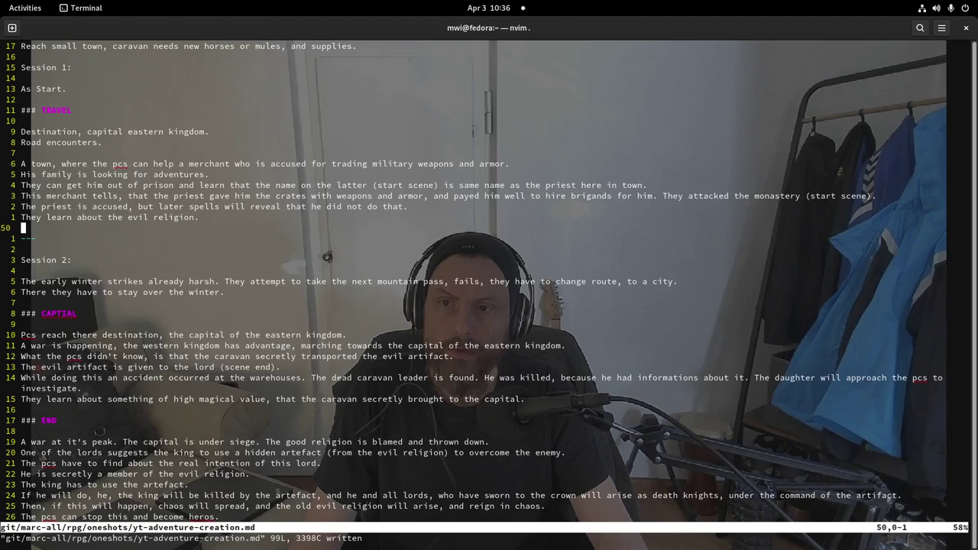
key(k)
key(k)
key(k)
key(k)
key(k)
key(k)
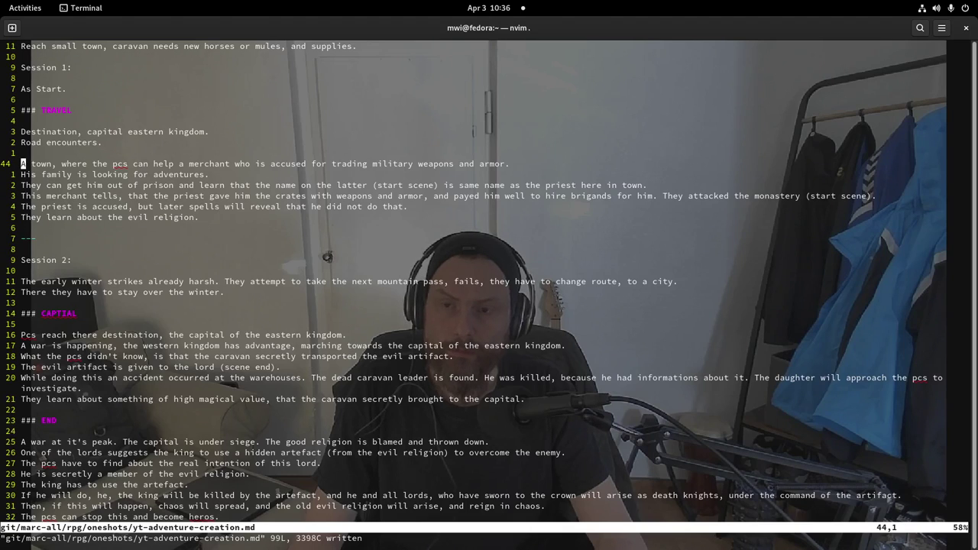
key(j)
key(j)
key(j)
key(j)
key(j)
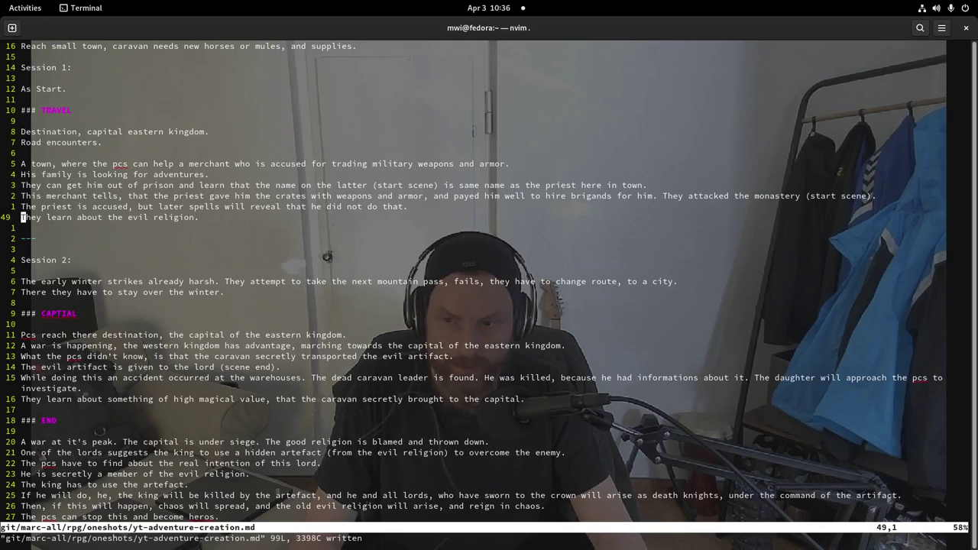
key(j)
key(j)
key(j)
key(j)
key(j)
key(j)
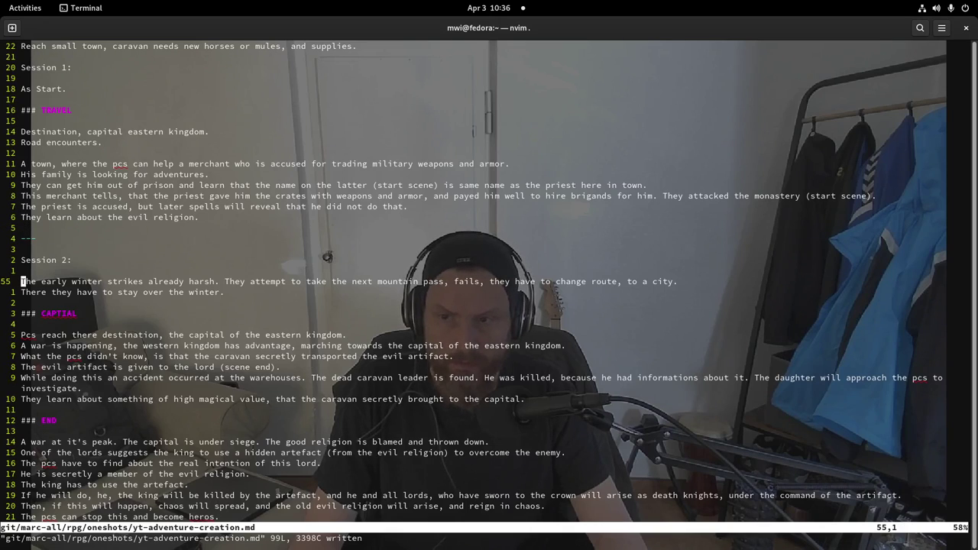
- Insert "(Ice trolls)" after "fails" in the mountain pass sentence of Session 2
key(l)
key(l)
key(l)
key(e)
key(e)
key(e)
key(e)
key(e)
key(e)
key(e)
key(e)
key(e)
key(e)
key(e)
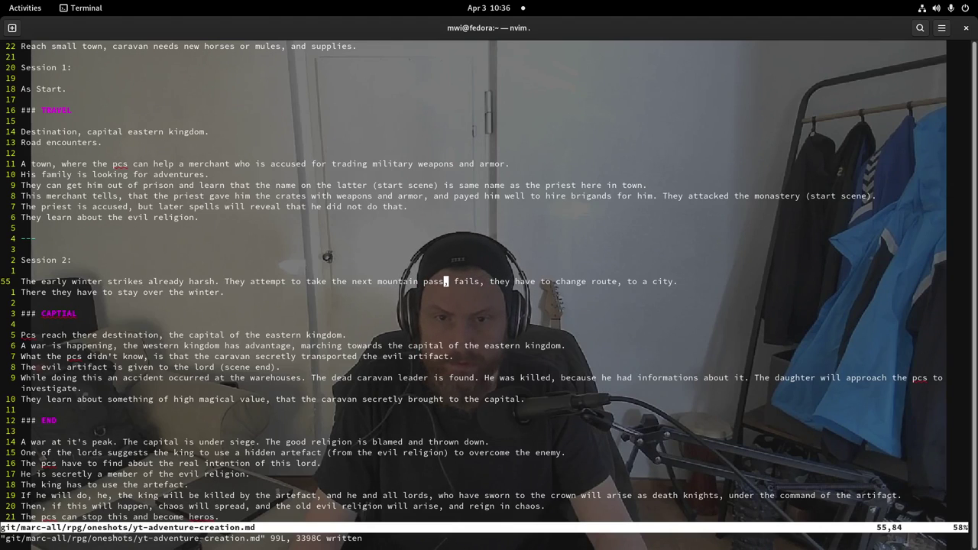
text(ea ()
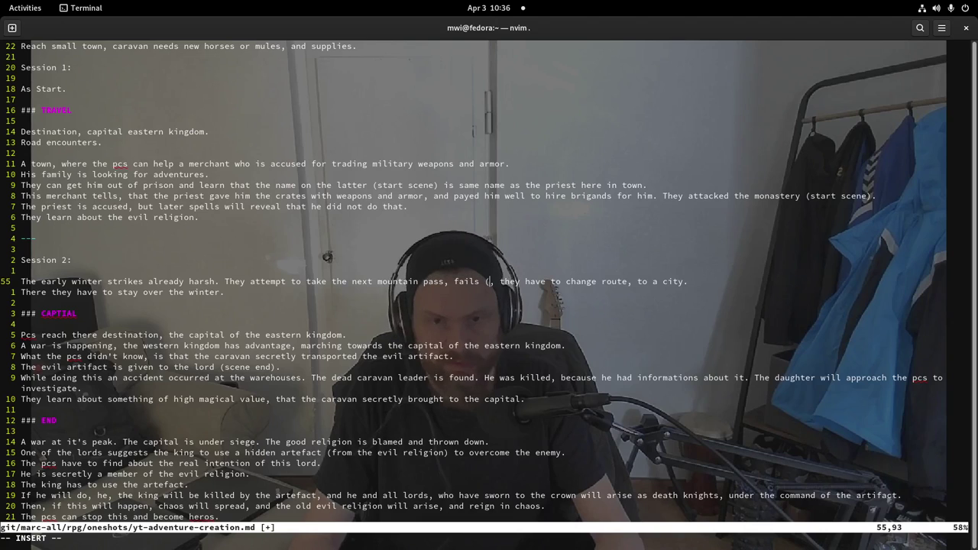
text(Ice)
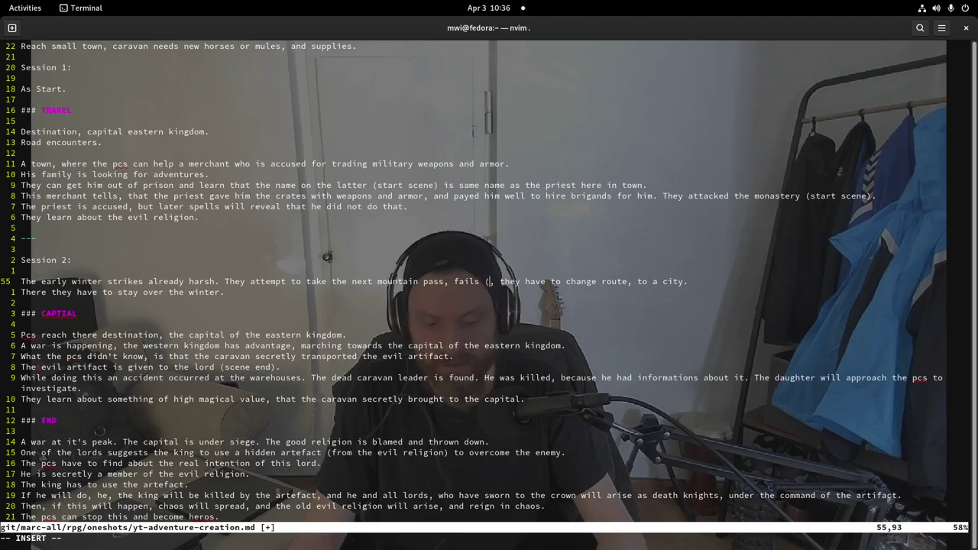
text( trol)
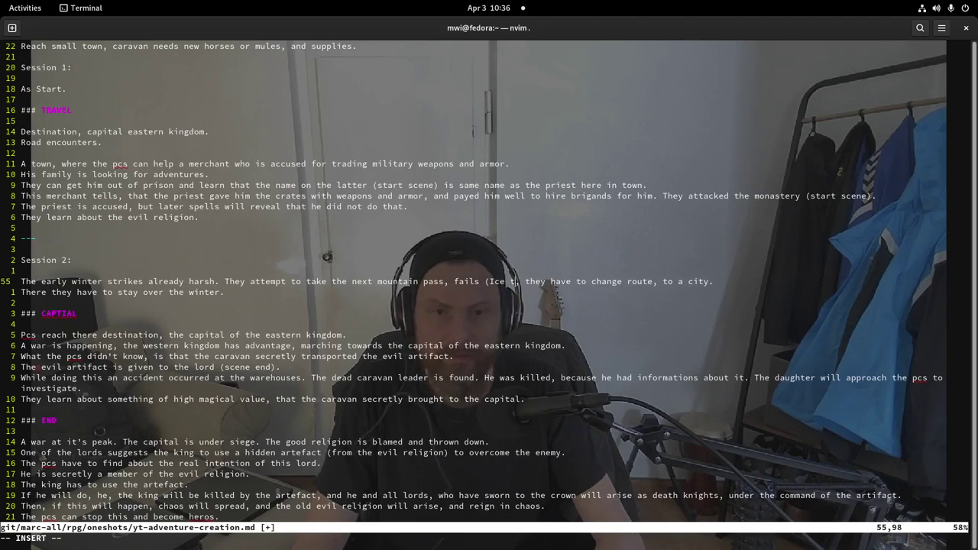
text(ls)
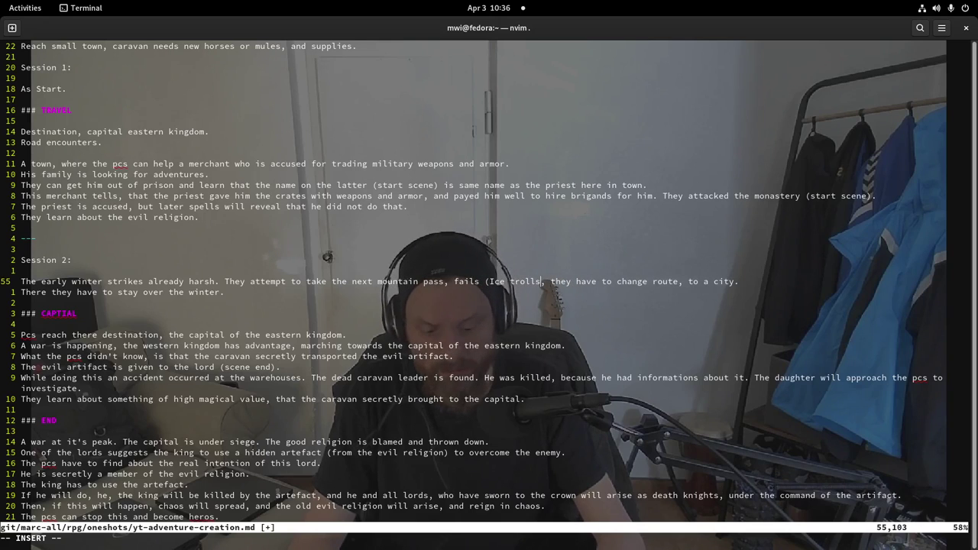
text(, and ,)
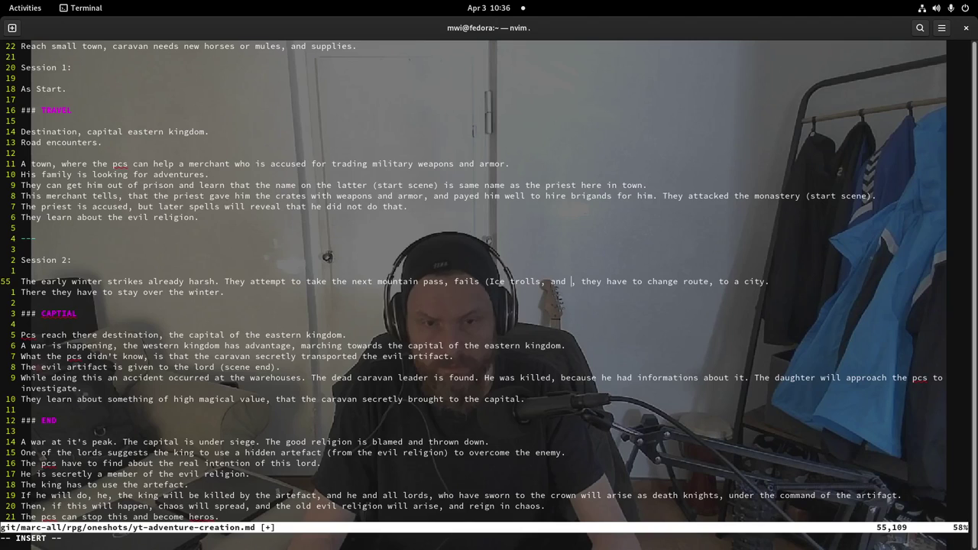
key(BackSpace)
key(BackSpace)
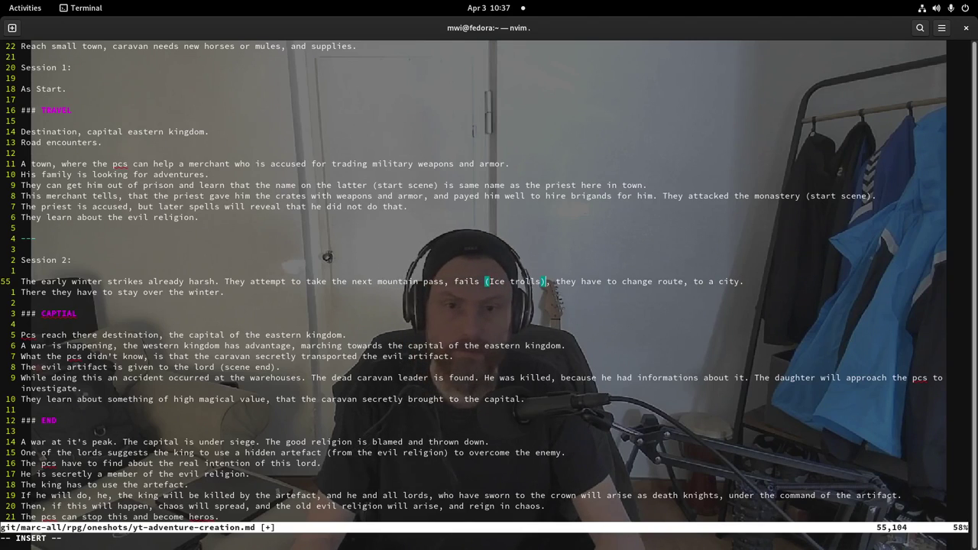
- Change "Ice" to lowercase "ice" in the trolls note of the mountain pass sentence and save the file
key(Escape)
key(h)
key(a)
key(Escape)
key(h)
key(h)
key(h)
text(cwice)
key(Escape)
text(:w)
key(Return)
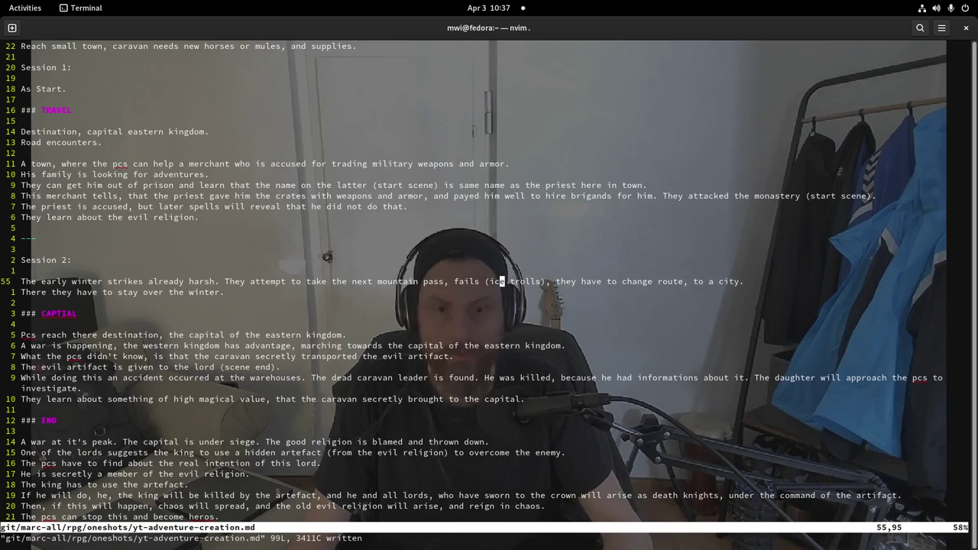
key(j)
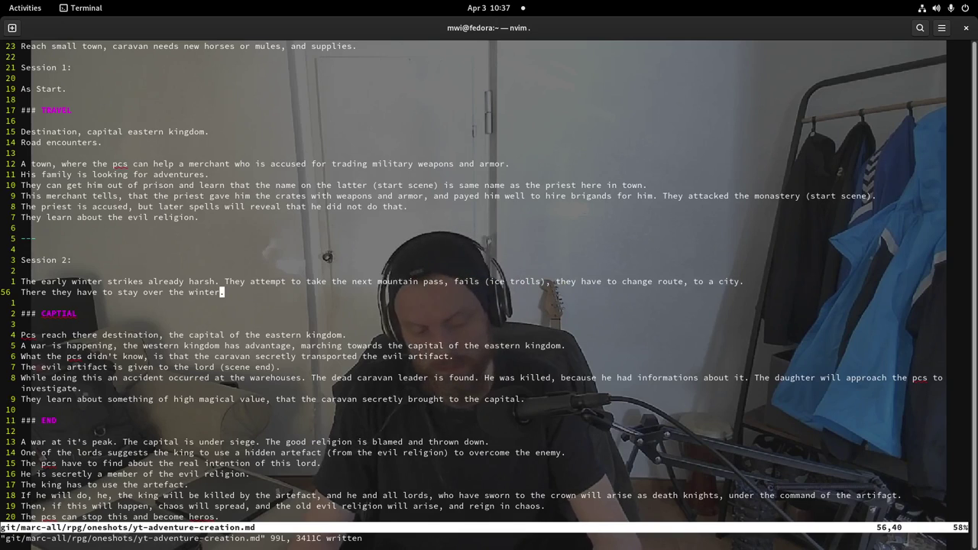
- Add a "Session 3:" heading below the Session 2 text, separated from it by a blank line
key(o)
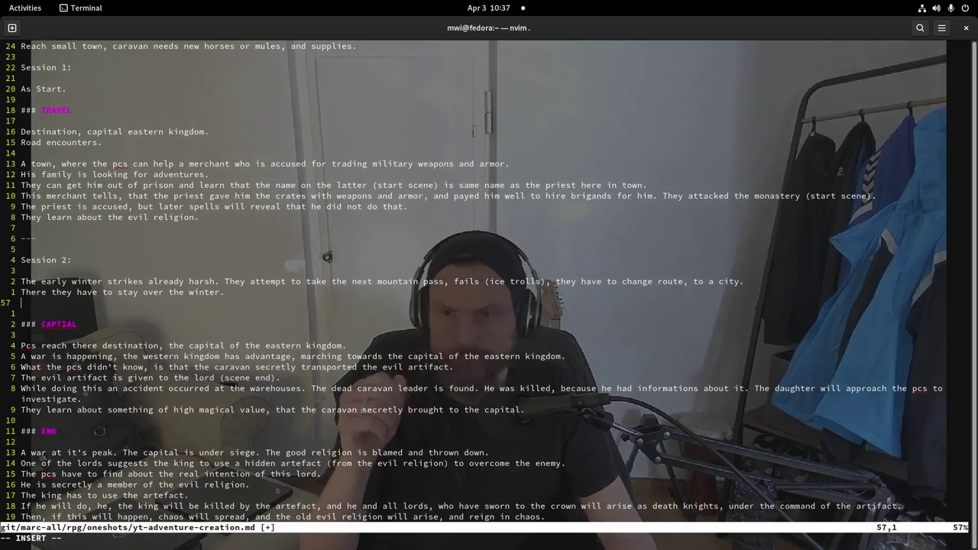
key(Return)
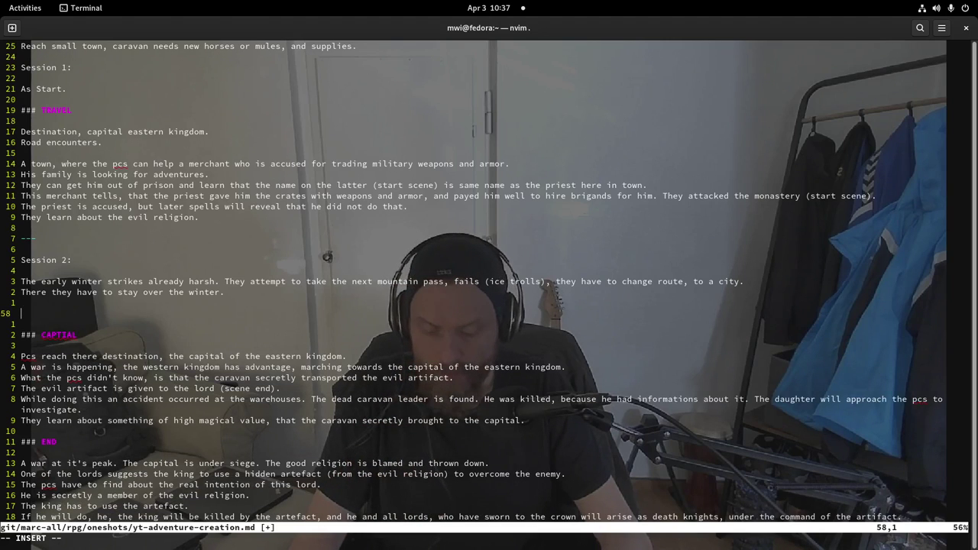
text(Session 3:)
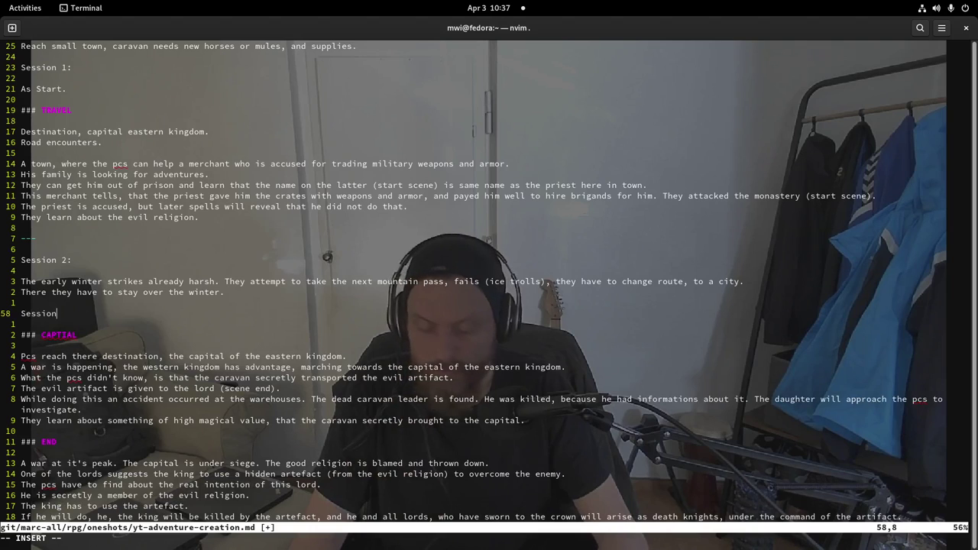
- Write "A winter in a city." under the Session 3 heading, after a blank line, and save the file
key(Return)
key(Return)
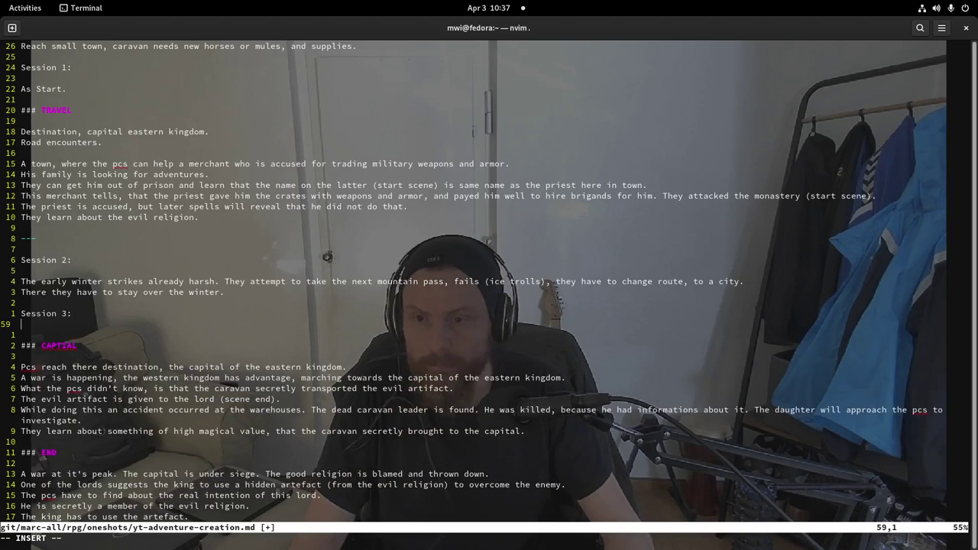
text(A winter)
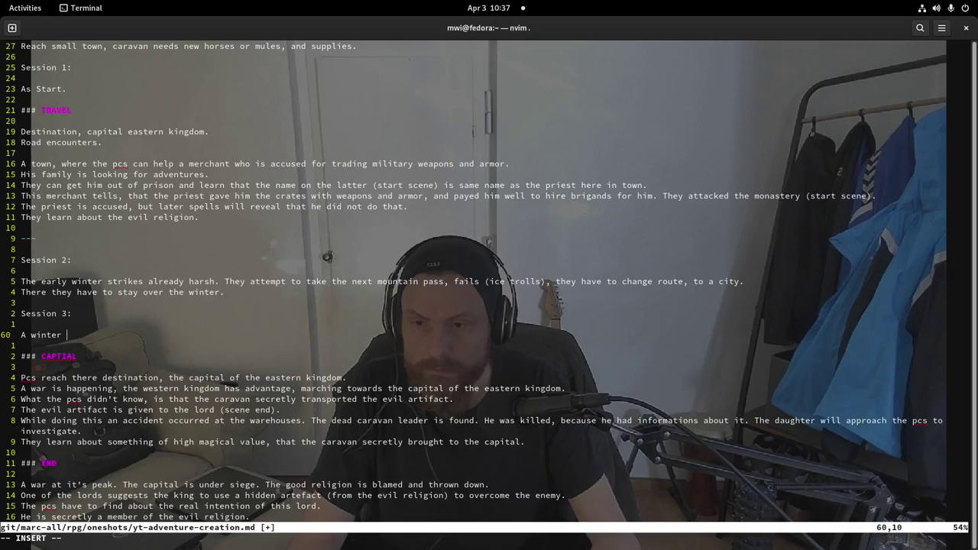
text(in a)
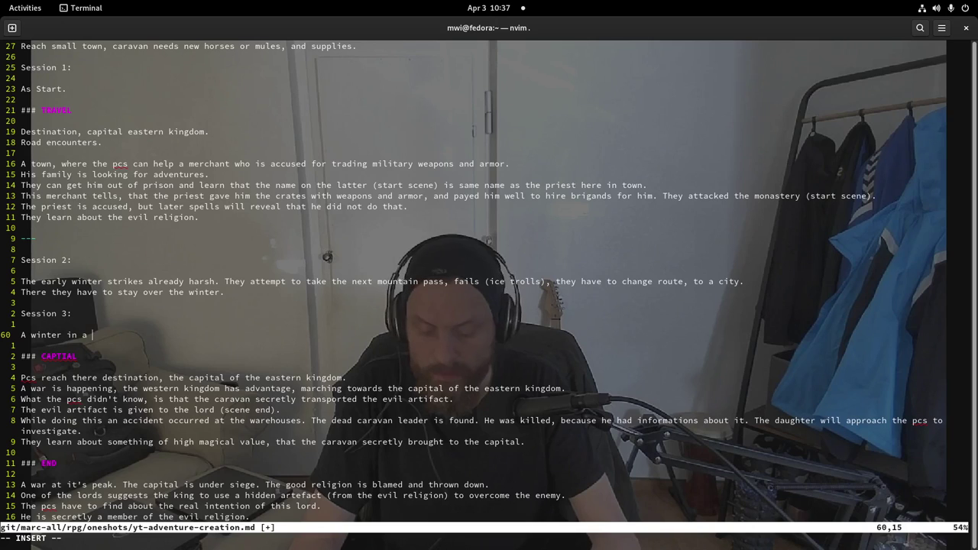
text( city.)
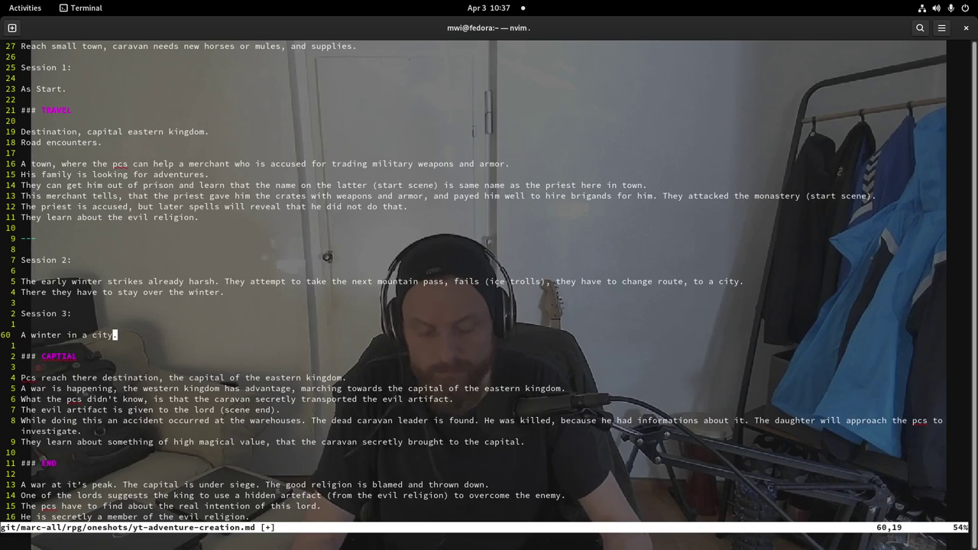
key(Escape)
text(:w)
key(Return)
- Reread the outline from Session 3 up to the merchant's prison rescue under TRAVEL and back down to the winter city line
key(k)
key(k)
key(k)
key(k)
key(k)
key(k)
key(k)
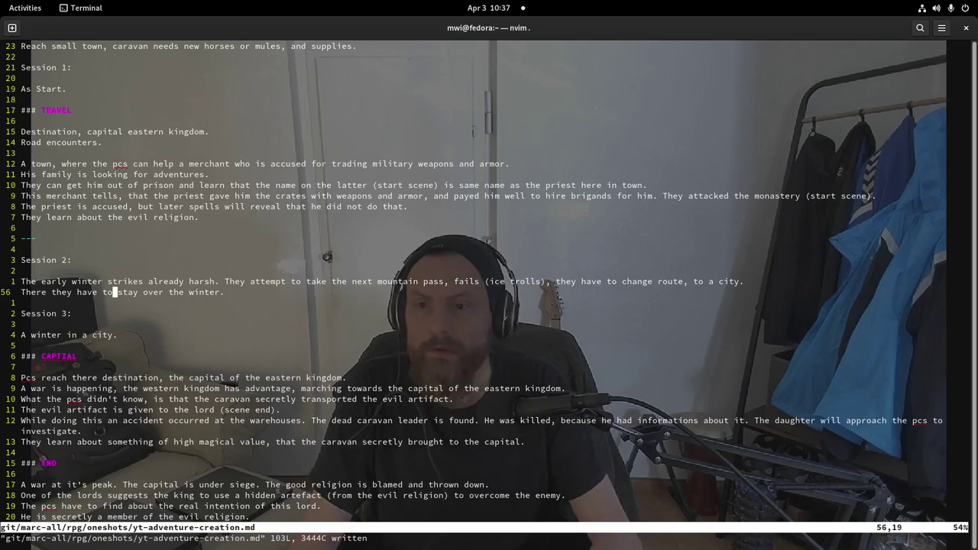
key(k)
key(k)
key(k)
key(k)
key(k)
key(k)
key(k)
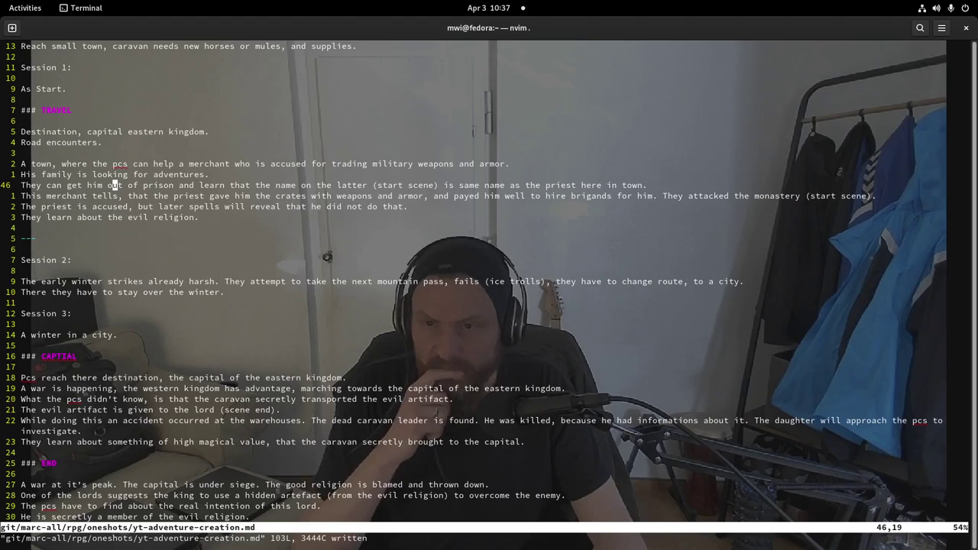
key(j)
key(j)
key(j)
key(j)
key(j)
key(j)
key(j)
key(j)
key(j)
key(j)
key(j)
key(j)
key(j)
key(j)
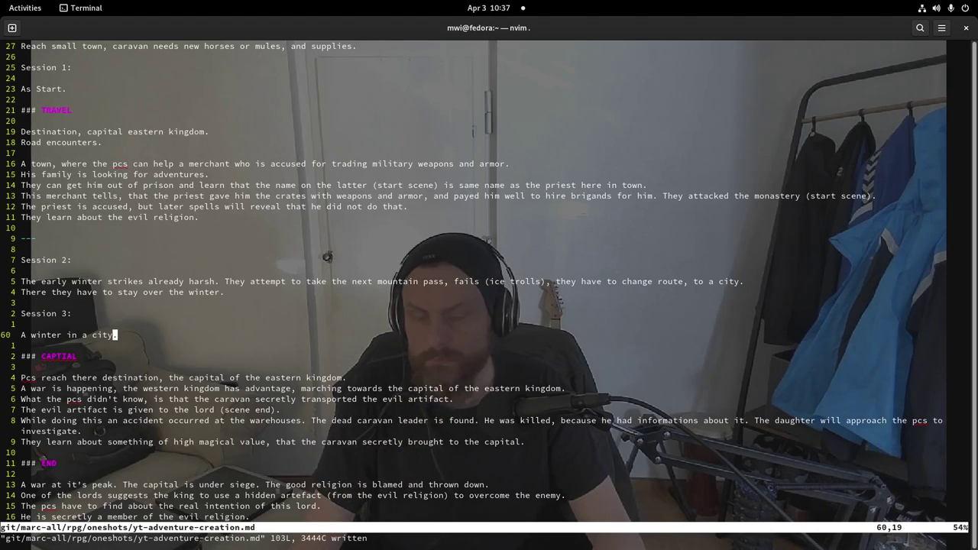
- Continue the winter city line of Session 3 with a sentence beginning "Adventur"
text(A )
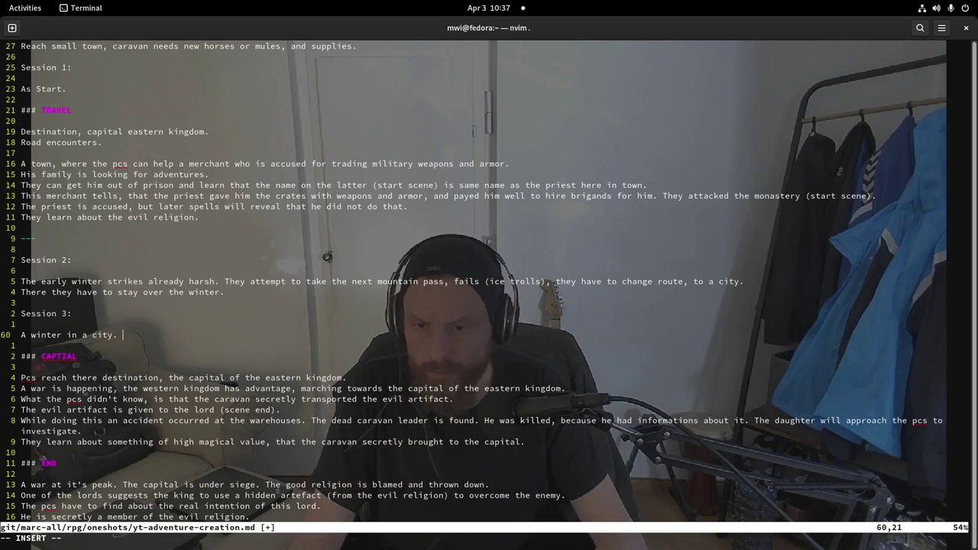
text(Ad)
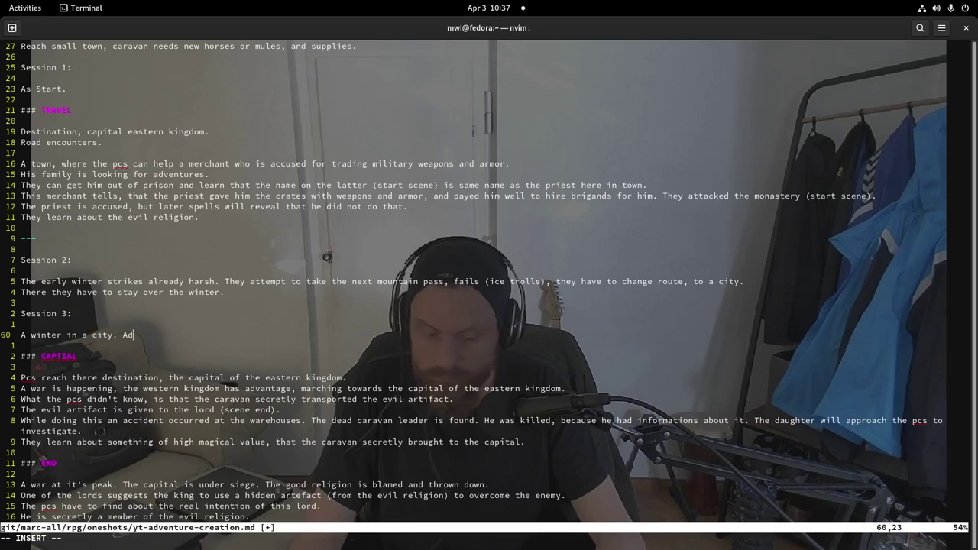
text(ventur)
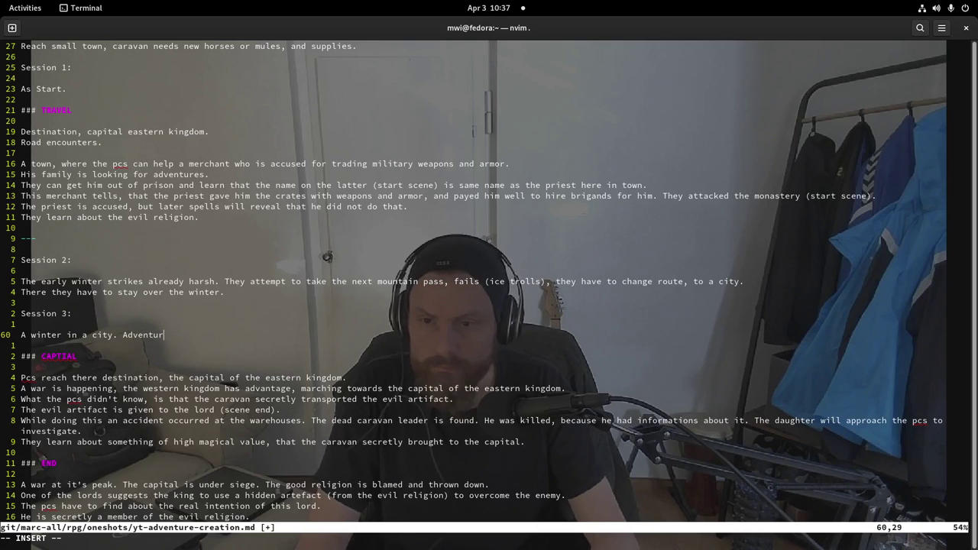
- Replace the unfinished sentence after "A winter in a city." under Session 3 with "Pcs have free time, "
text(es have)
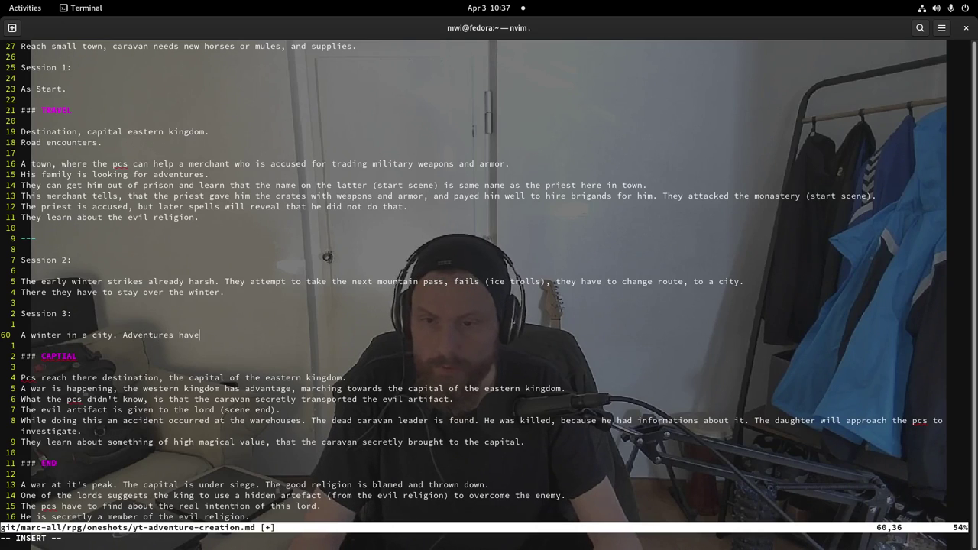
key(BackSpace)
key(BackSpace)
key(BackSpace)
key(BackSpace)
key(BackSpace)
key(BackSpace)
key(BackSpace)
key(BackSpace)
key(BackSpace)
key(BackSpace)
key(BackSpace)
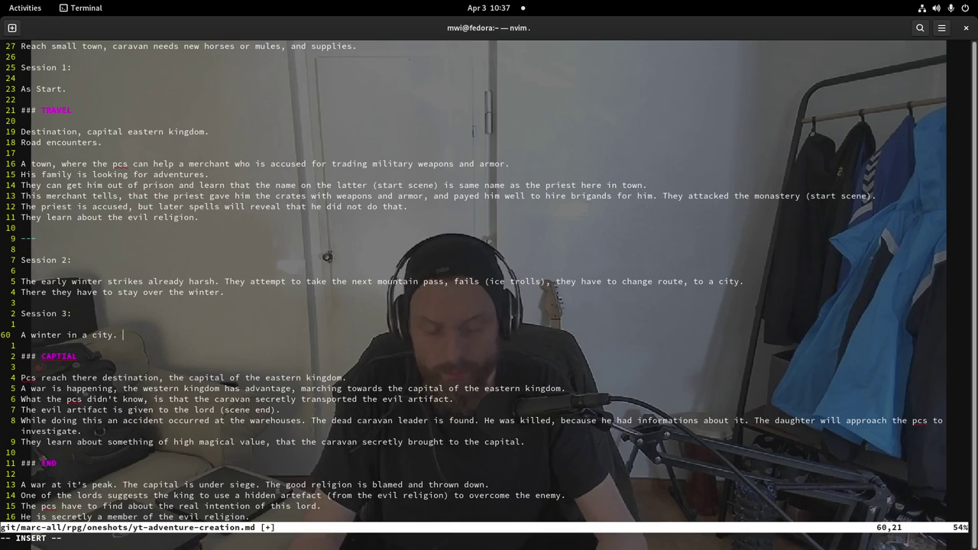
text(Pcs have free time)
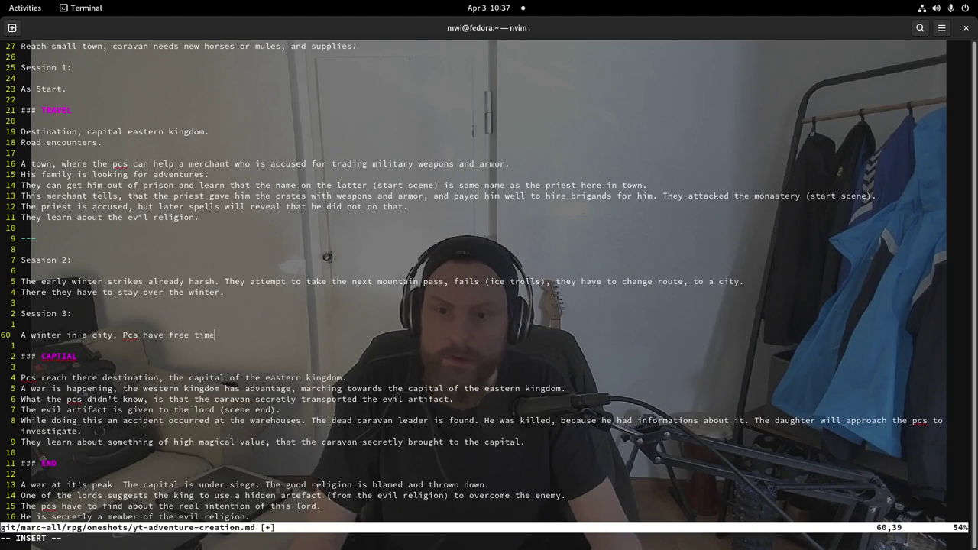
text(, )
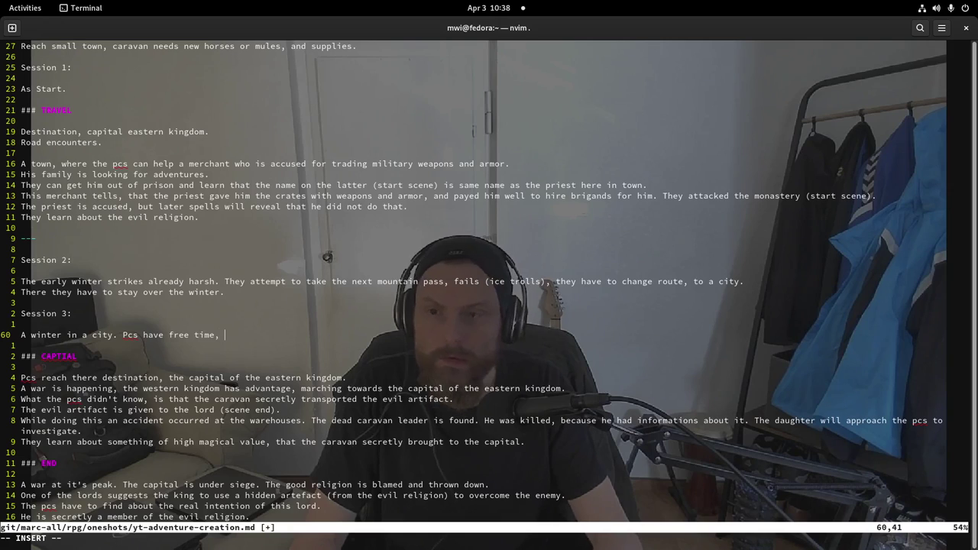
text(play)
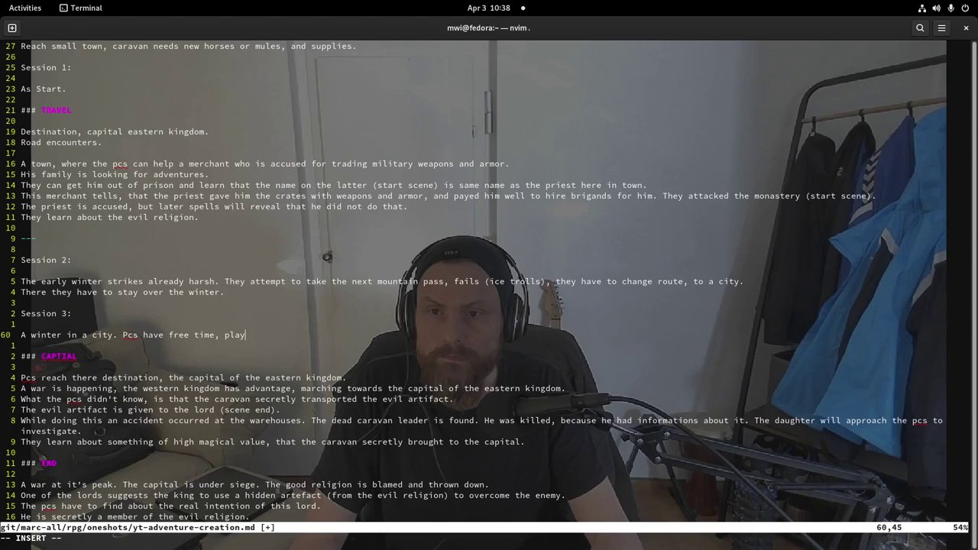
text( A)
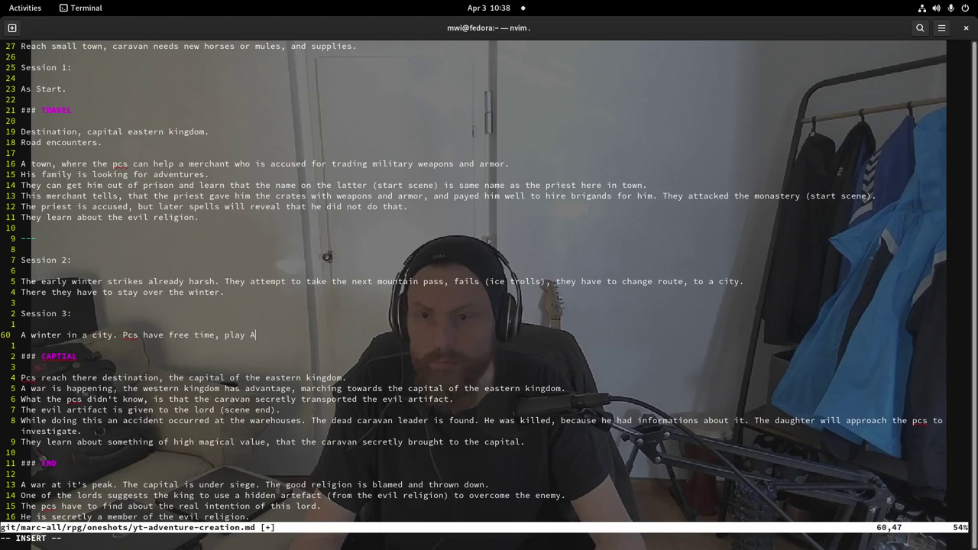
text(ad)
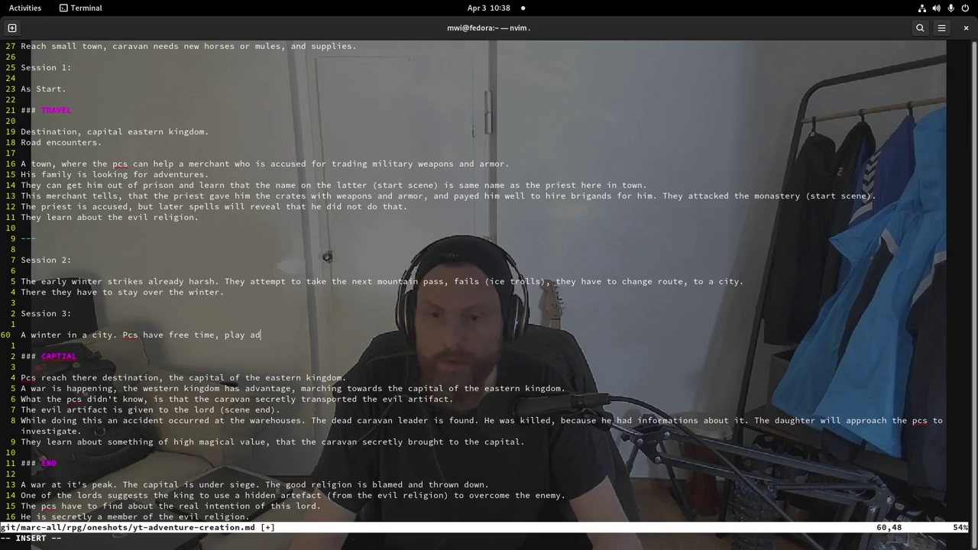
text(venture)
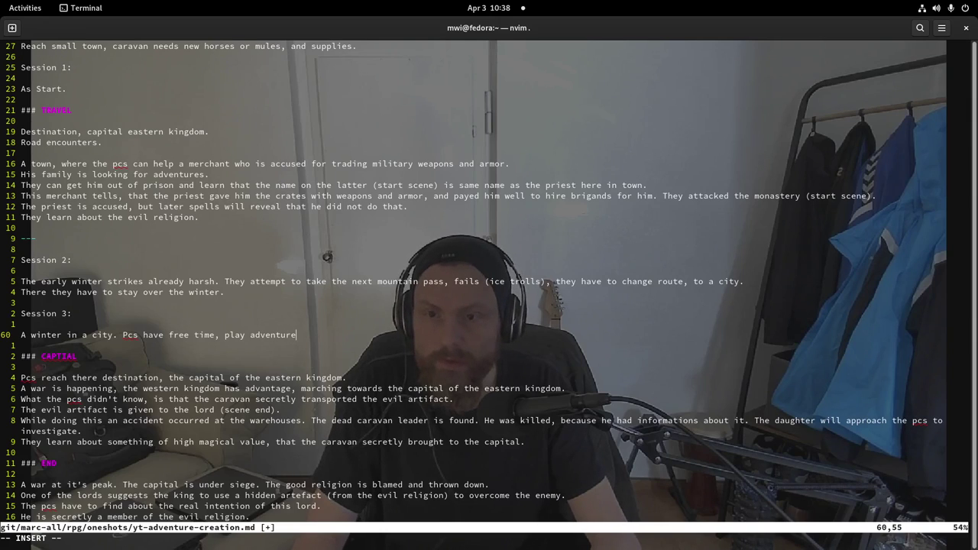
key(BackSpace)
key(BackSpace)
key(BackSpace)
key(BackSpace)
key(BackSpace)
key(BackSpace)
key(BackSpace)
key(BackSpace)
key(BackSpace)
key(BackSpace)
key(BackSpace)
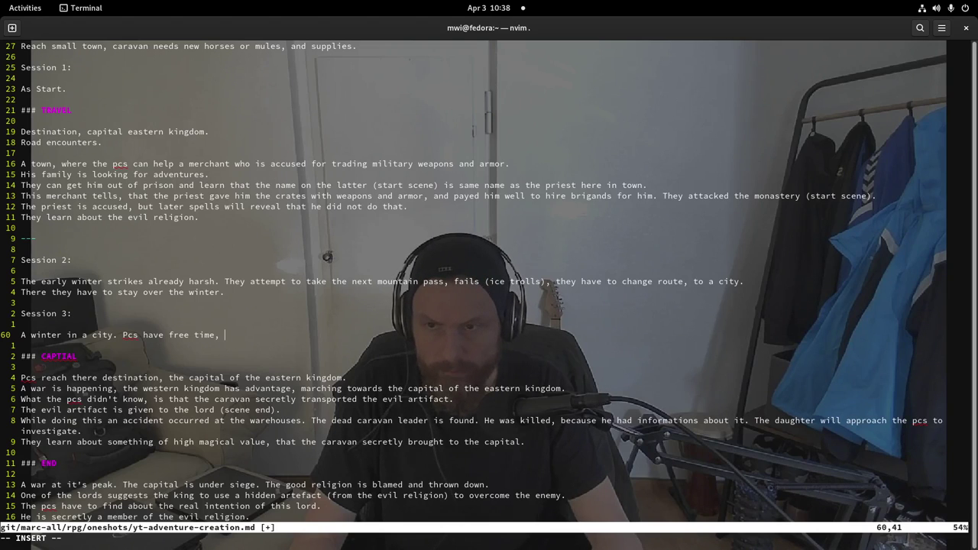
text(play )
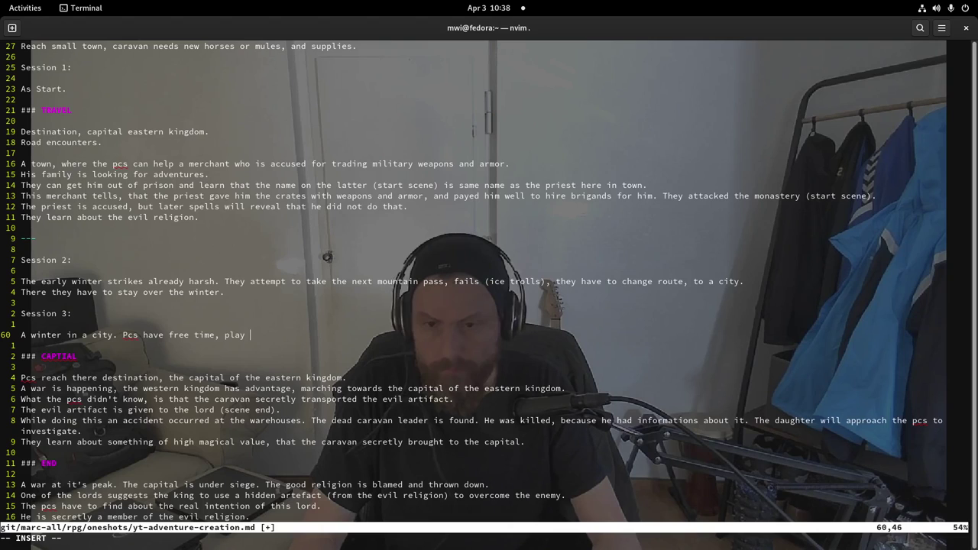
text(adventure)
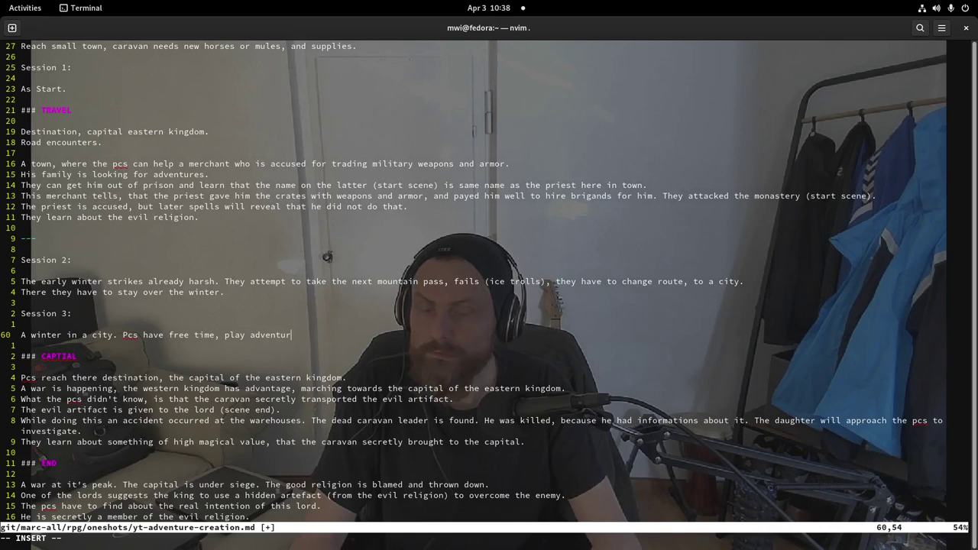
key(BackSpace)
key(BackSpace)
key(BackSpace)
key(BackSpace)
key(BackSpace)
key(BackSpace)
key(BackSpace)
key(BackSpace)
key(BackSpace)
key(BackSpace)
key(BackSpace)
key(BackSpace)
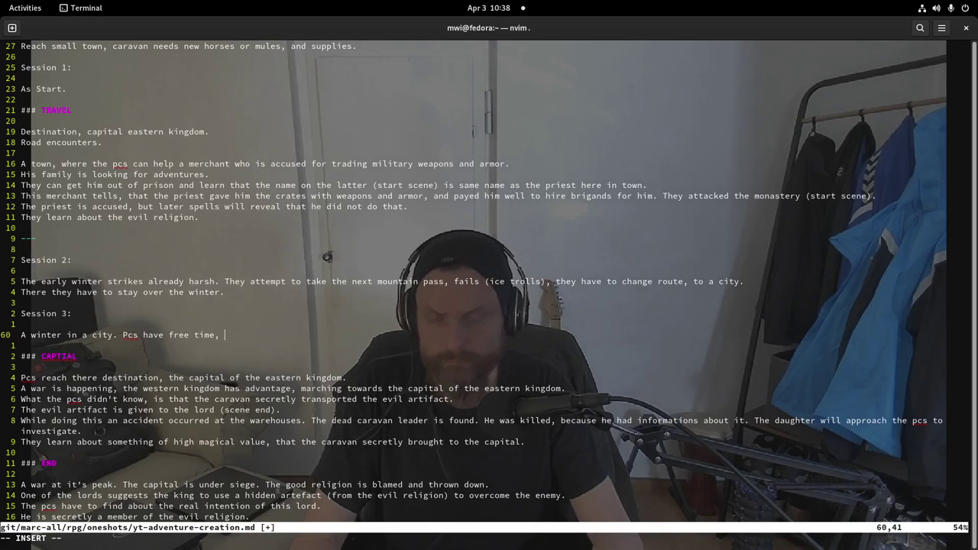
- End the free-time sentence with a period, add "Adventure from Travel scene." to the Session 3 line, and save the file
key(BackSpace)
key(BackSpace)
text(. )
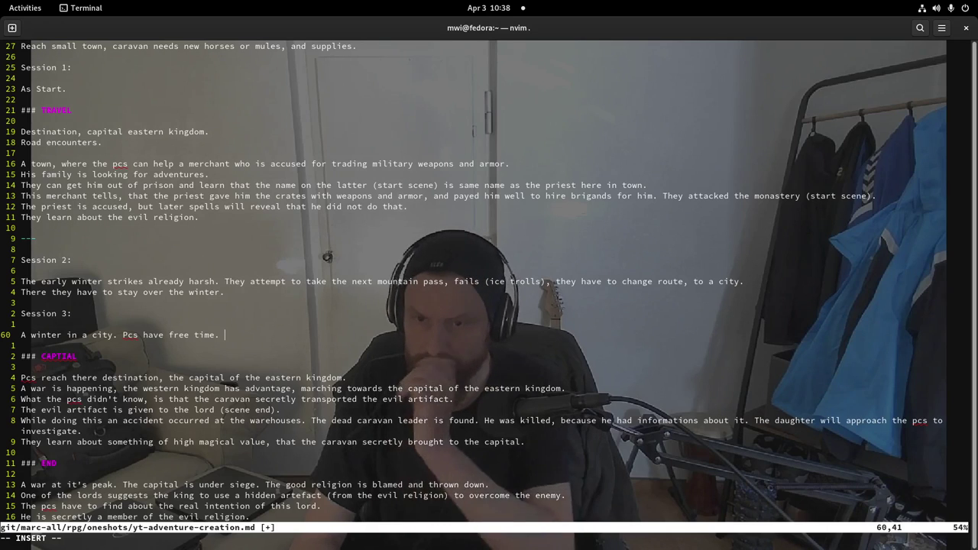
text(A)
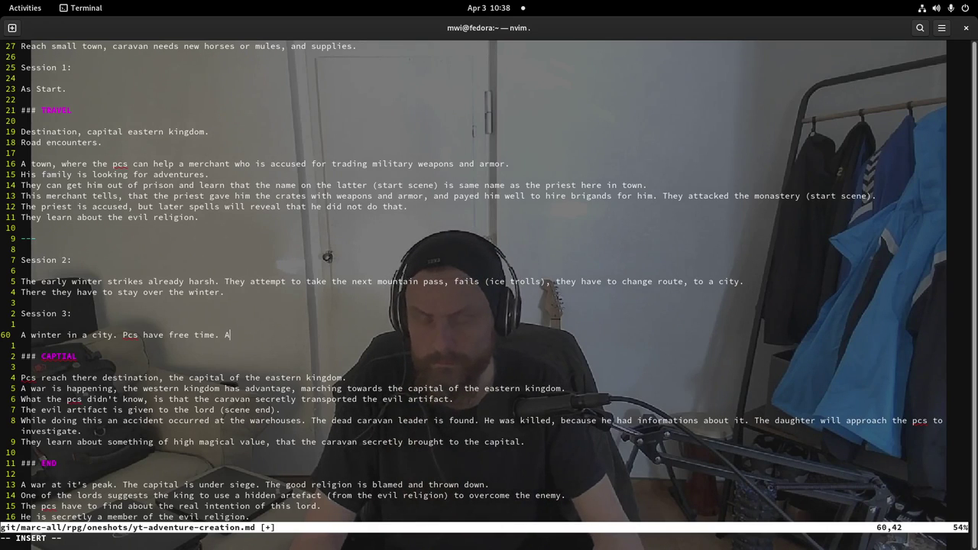
text(dventure )
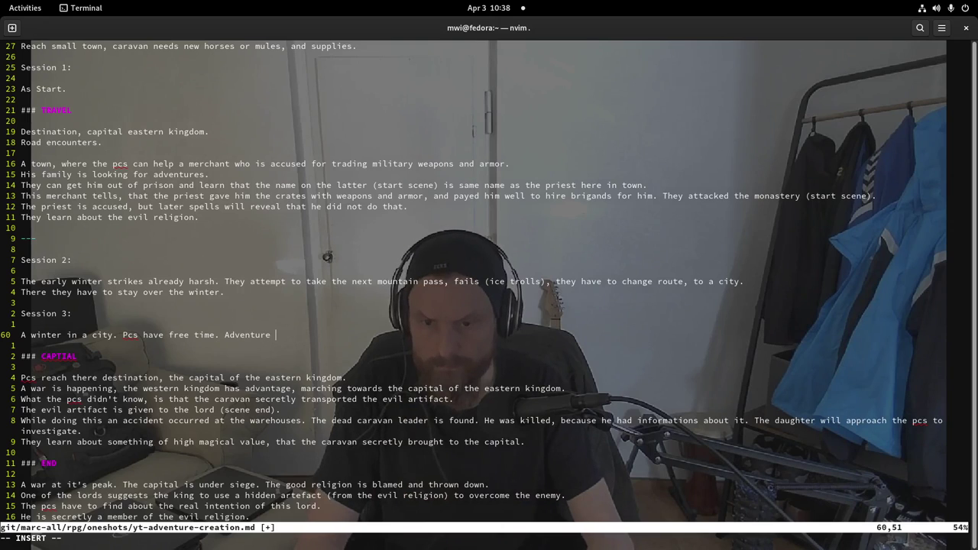
text(from )
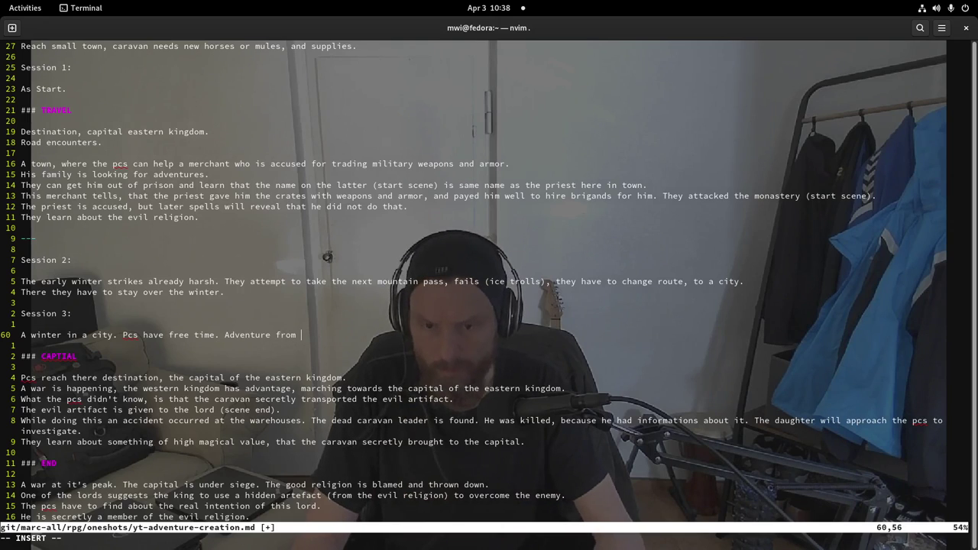
text(Travel S)
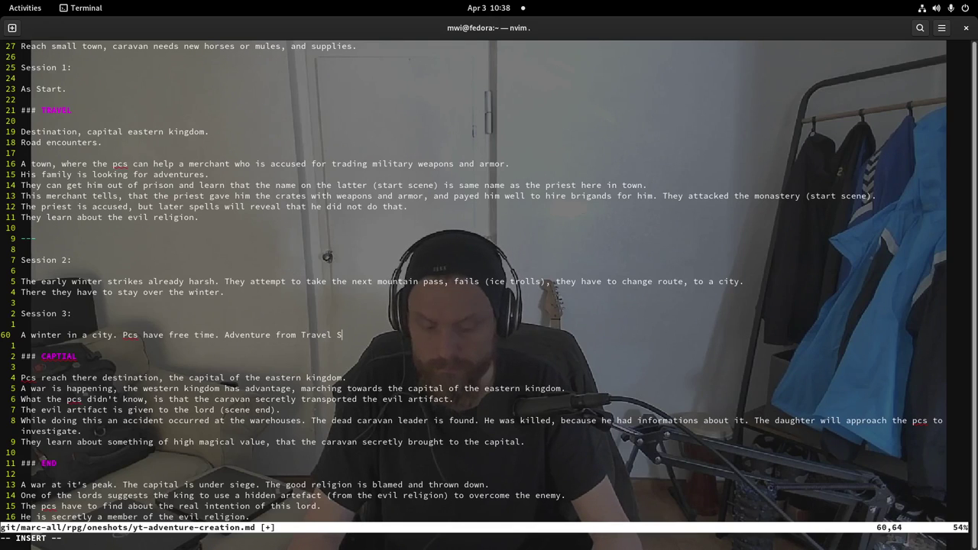
text(cen)
key(BackSpace)
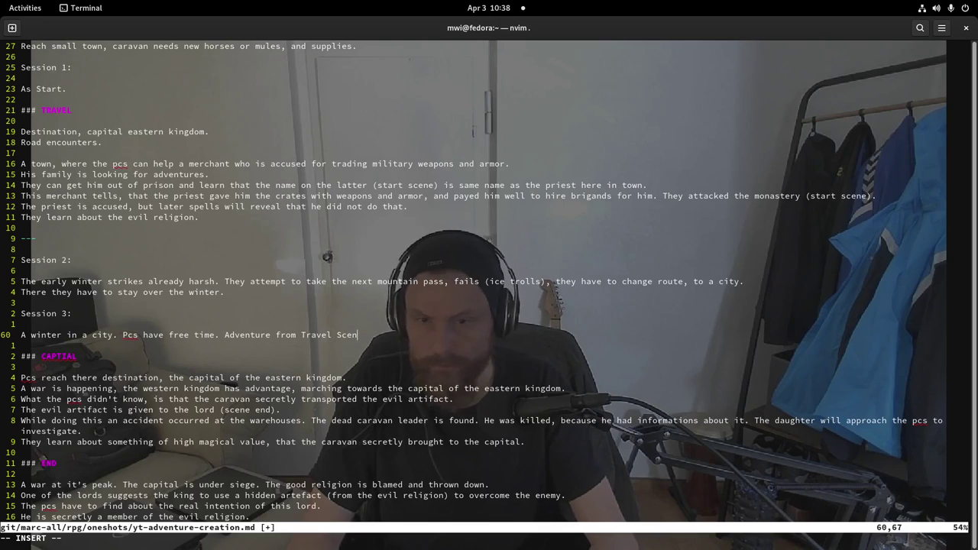
text(S)
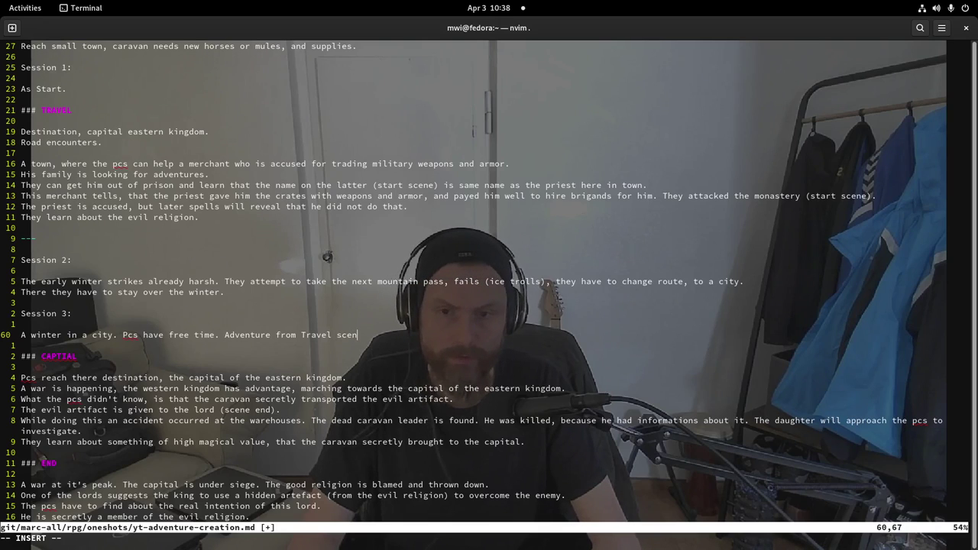
key(Escape)
text(:w)
key(Return)
- Reread the Session 2 and Session 3 notes and the merchant and priest plot in the TRAVEL section
key(braceleft)
key(braceleft)
key(braceleft)
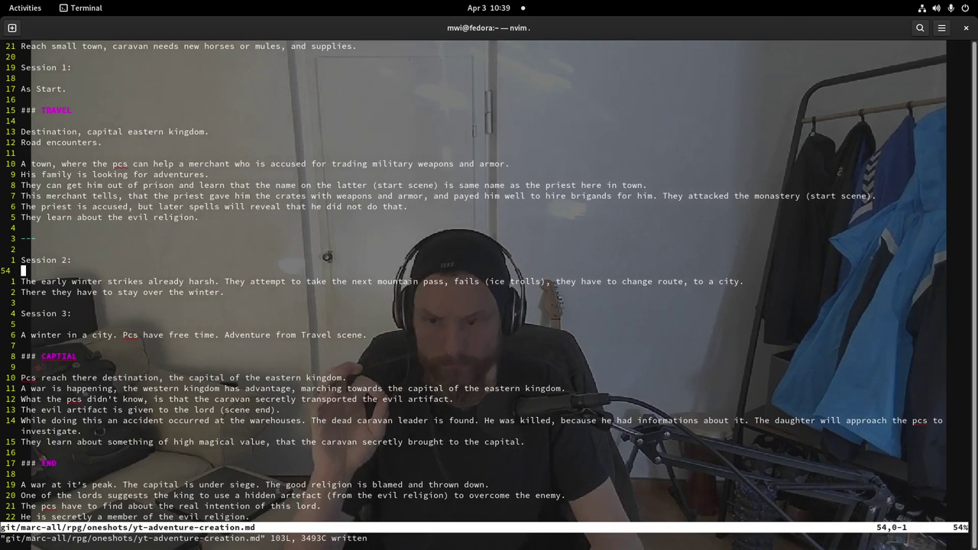
key(j)
key(j)
key(j)
key(j)
key(j)
key(j)
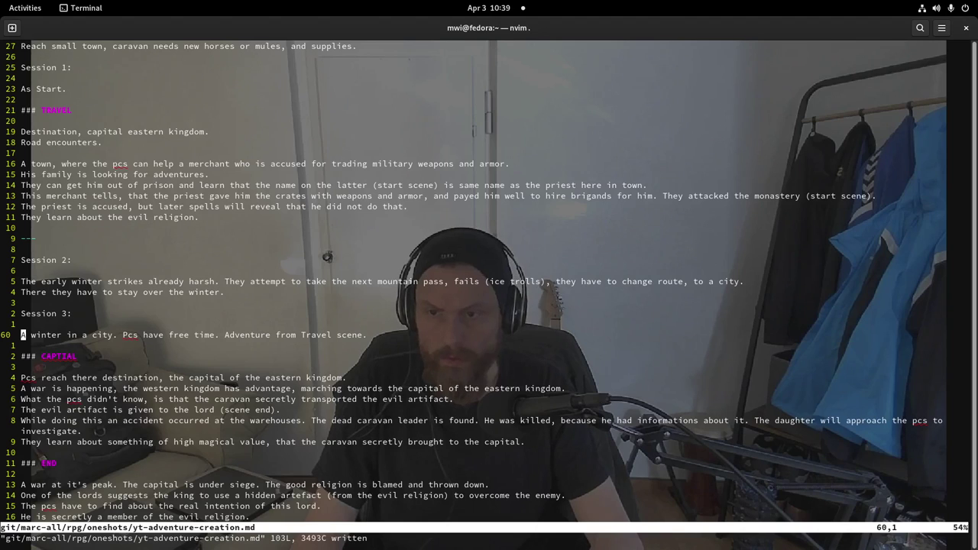
key(k)
key(k)
key(k)
key(k)
key(k)
key(k)
key(k)
key(k)
key(k)
key(k)
key(k)
key(k)
key(k)
key(k)
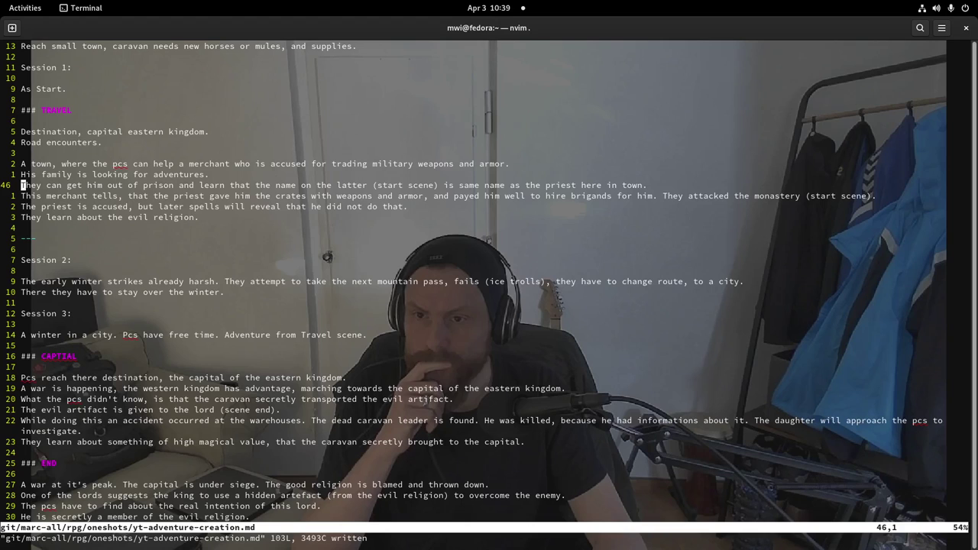
key(j)
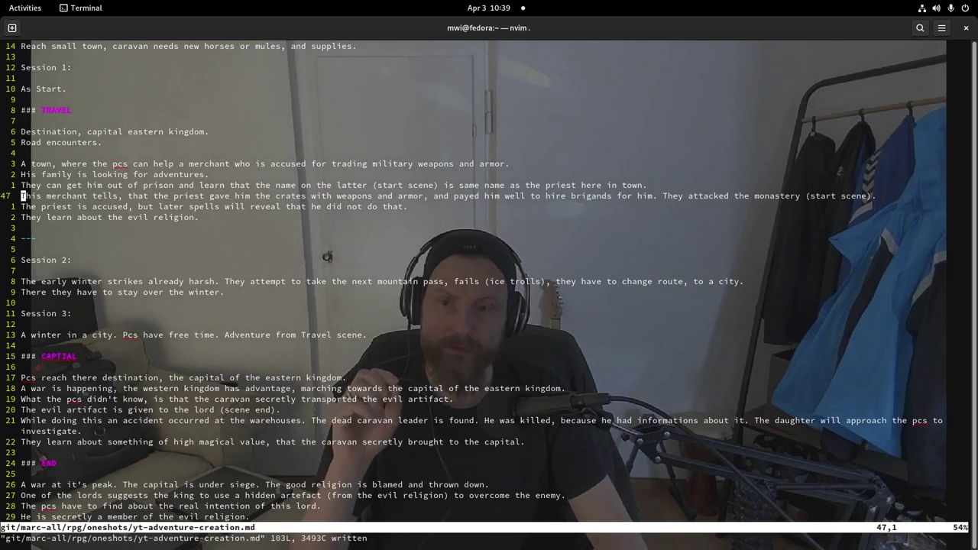
key(j)
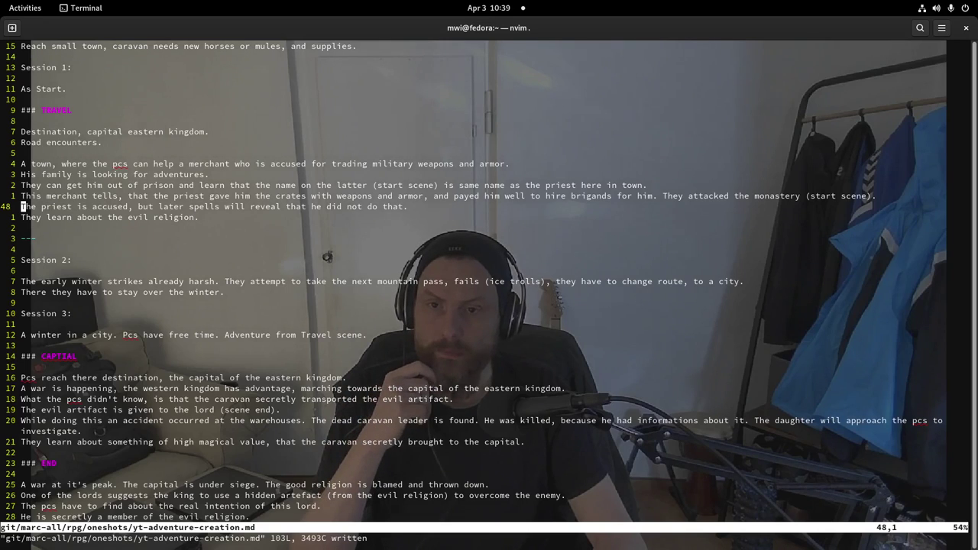
- Review the remaining TRAVEL notes from the evil religion through the Session 2 winter text to the end of the Session 3 line
key(j)
key(j)
key(j)
key(j)
key(j)
key(j)
key(j)
key(j)
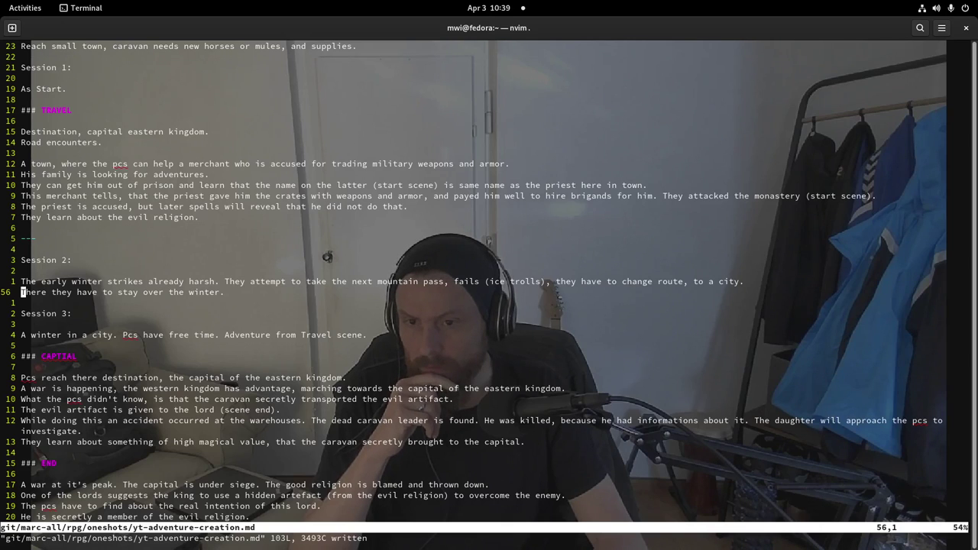
key(l)
key(l)
key(l)
key(l)
key(l)
key(l)
key(l)
key(l)
key(l)
key(l)
key(j)
key(j)
key(j)
key(j)
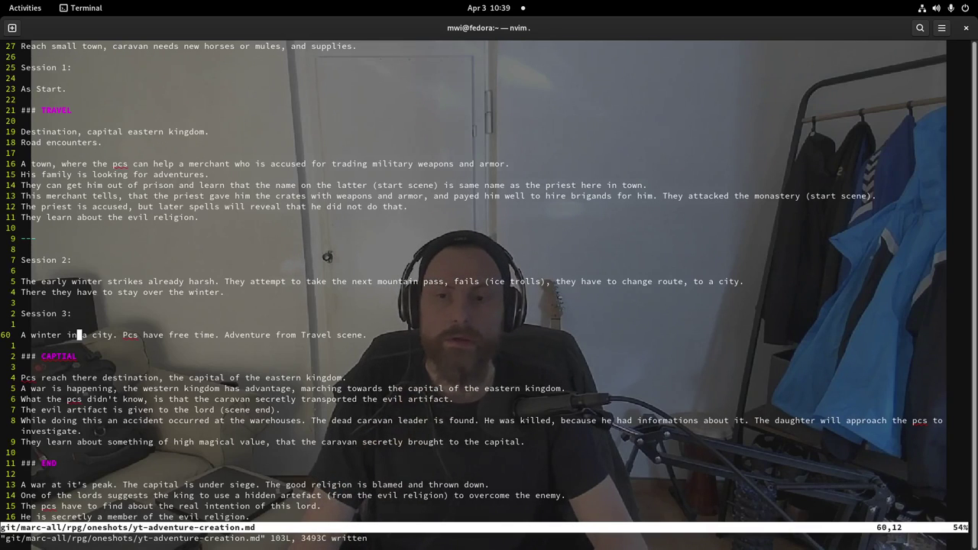
key(w)
key(w)
key(w)
key(w)
key(w)
key(w)
key(w)
key(w)
key(w)
key(w)
key(w)
key(w)
key(e)
key(l)
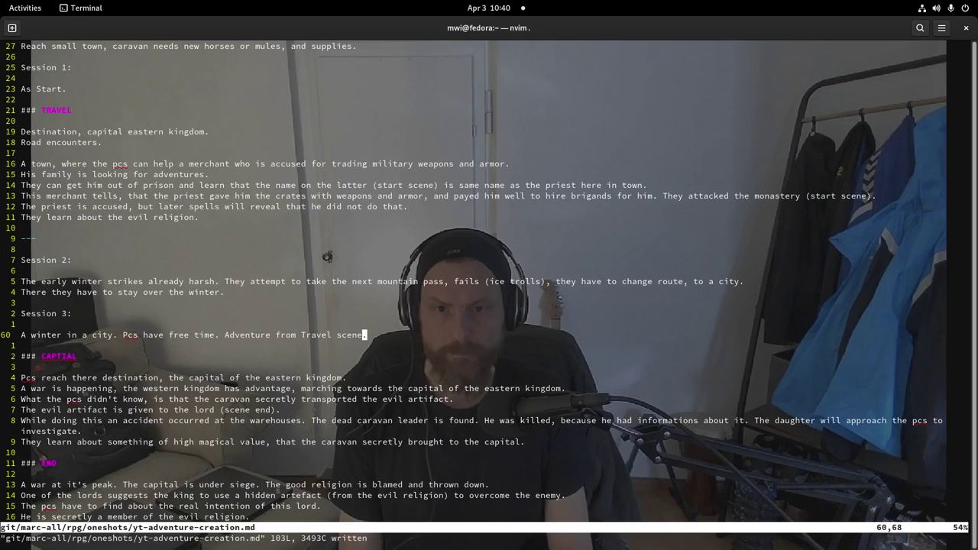
- Add a new line under the Session 3 text reading "Pcs hear that at the border, a war has started"
key(o)
key(Escape)
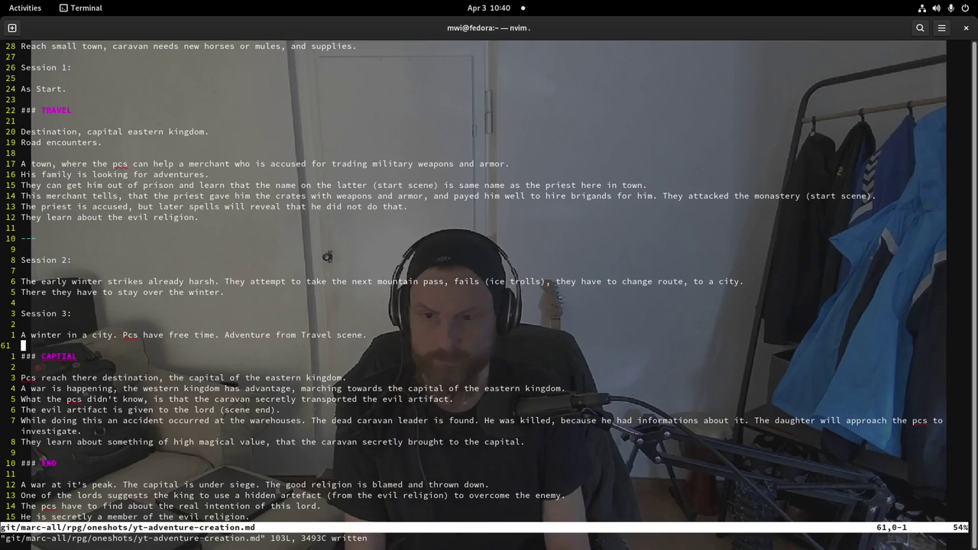
key(shift+o)
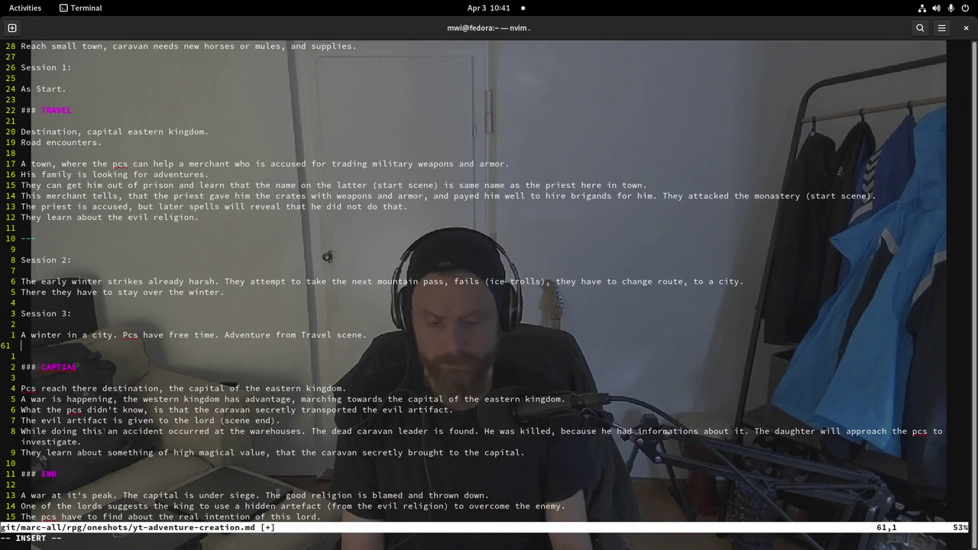
text(Pcs)
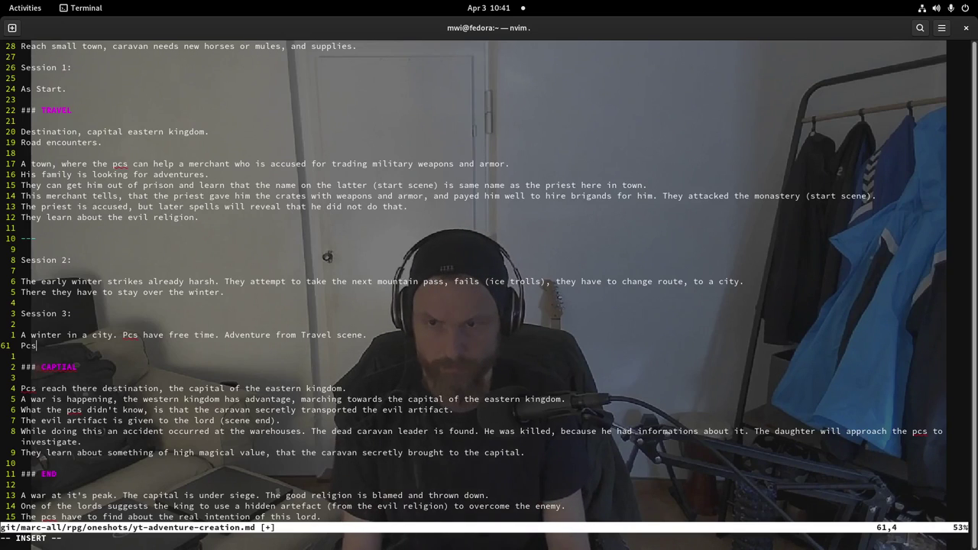
text( hear)
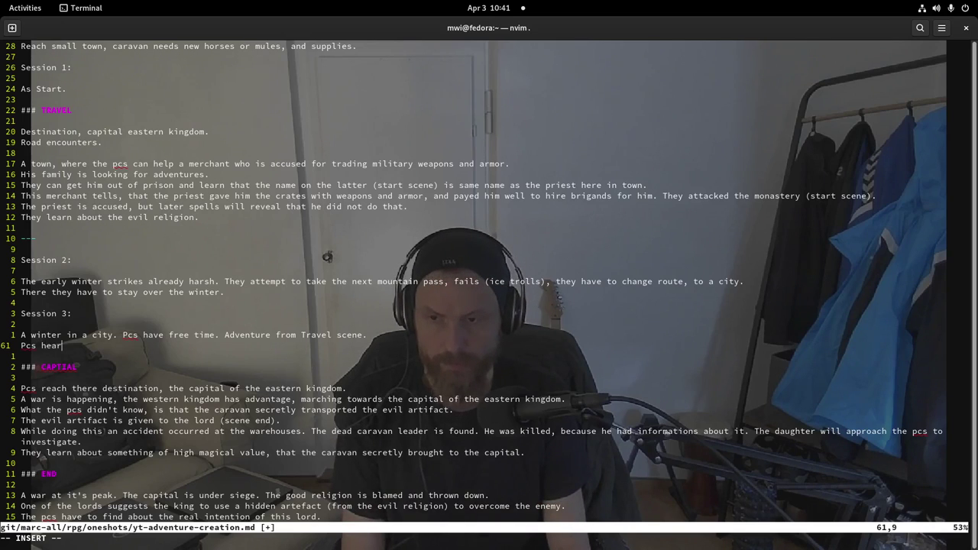
text( that t)
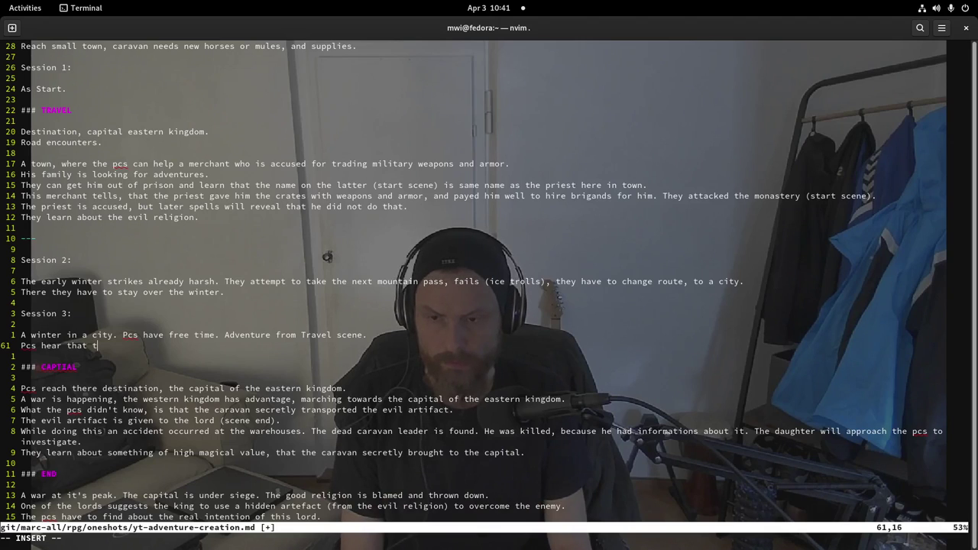
key(BackSpace)
text(at the border)
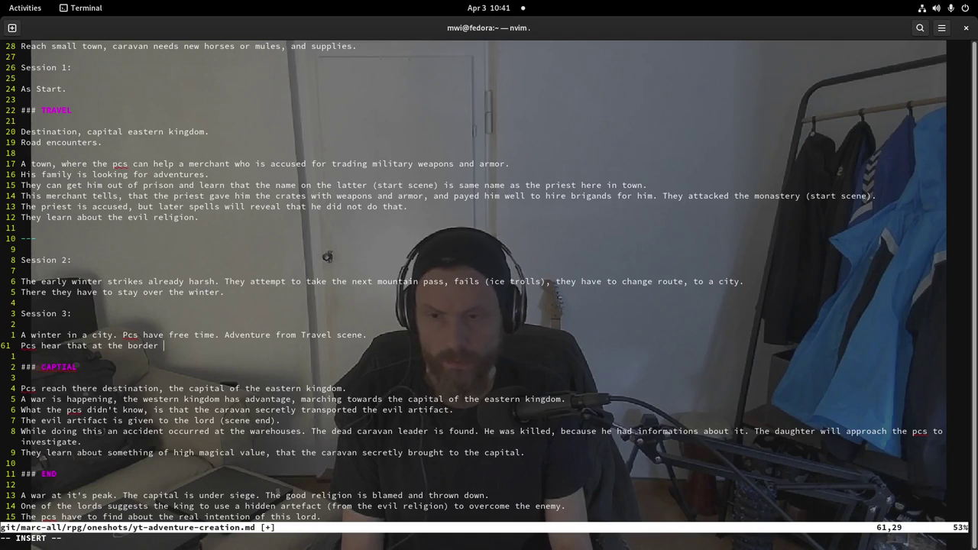
key(BackSpace)
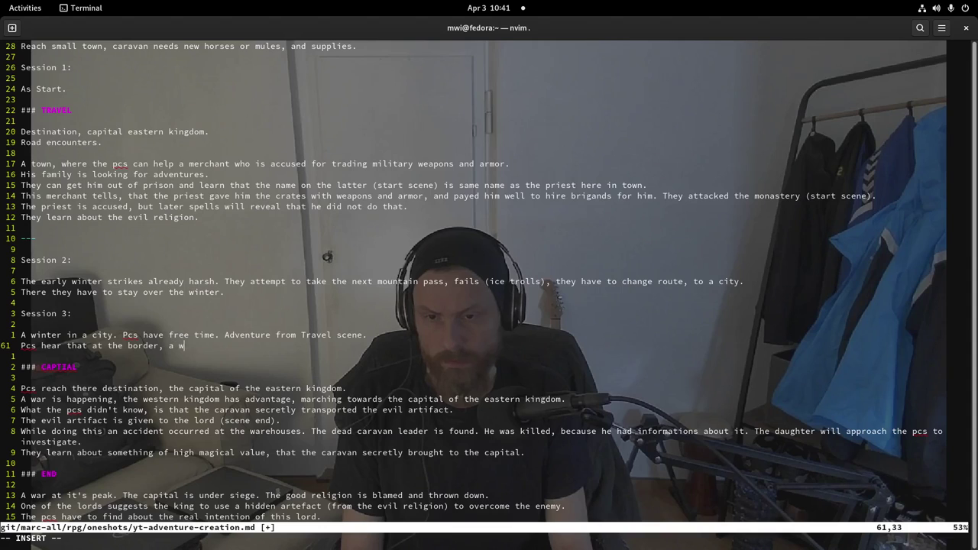
text(, a war hast s)
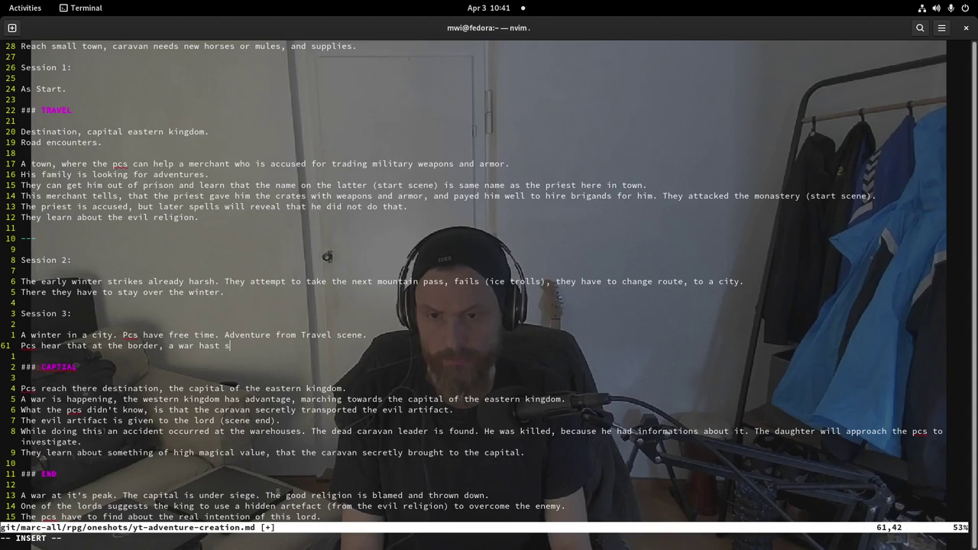
key(BackSpace)
key(BackSpace)
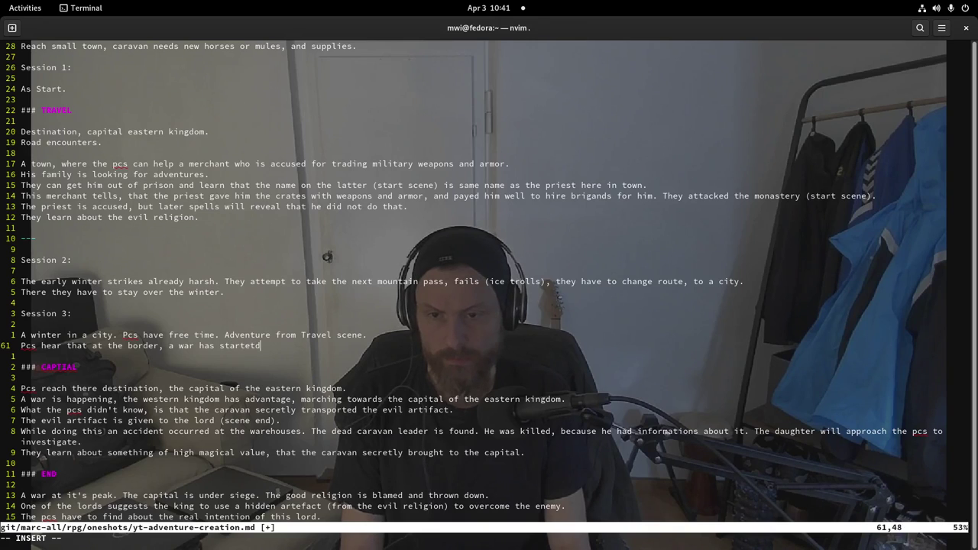
- Complete the war sentence under Session 3 with "(western - eastern)." and save the file
text(()
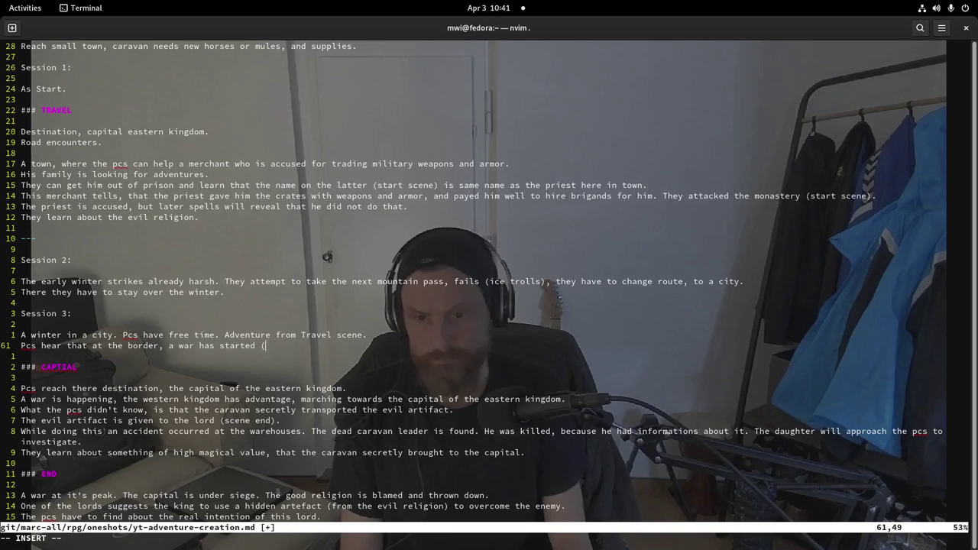
text(western)
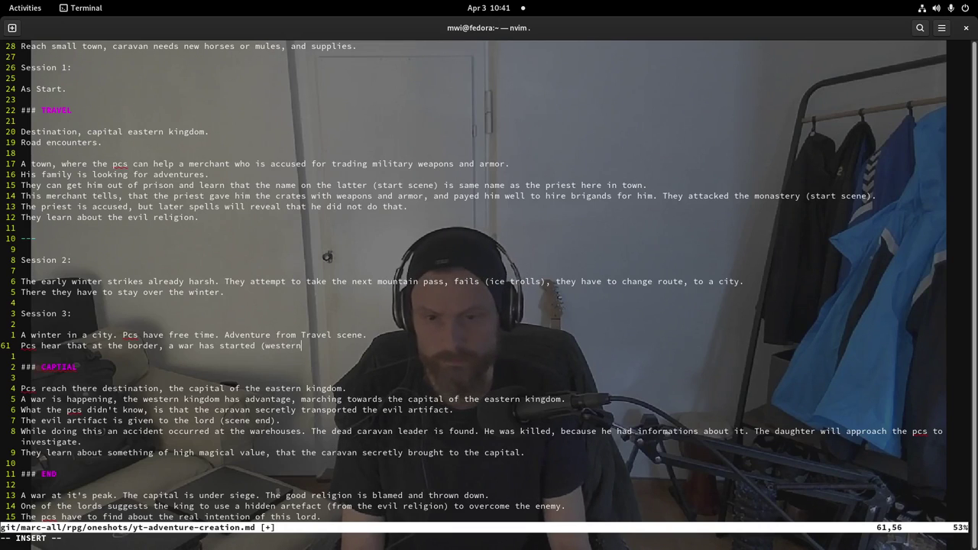
text( / )
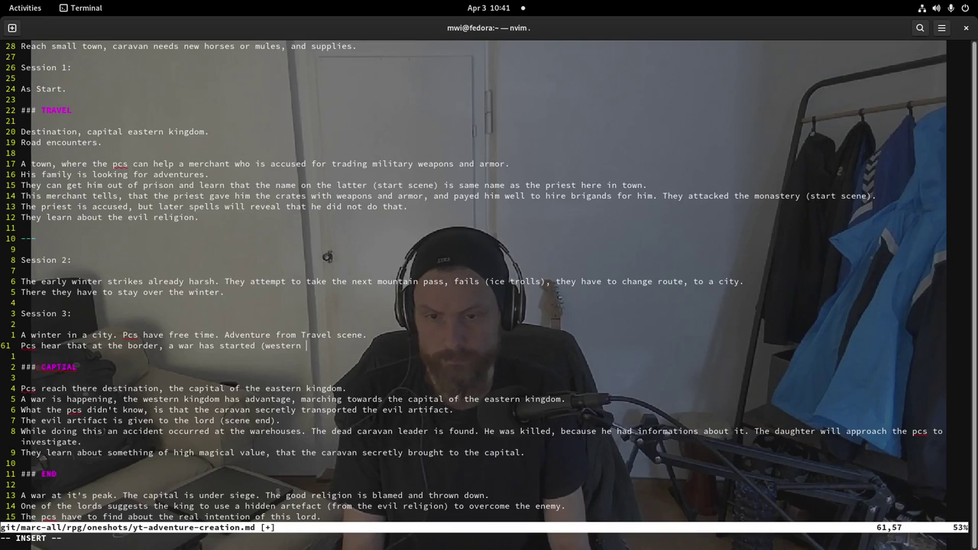
text(- sea)
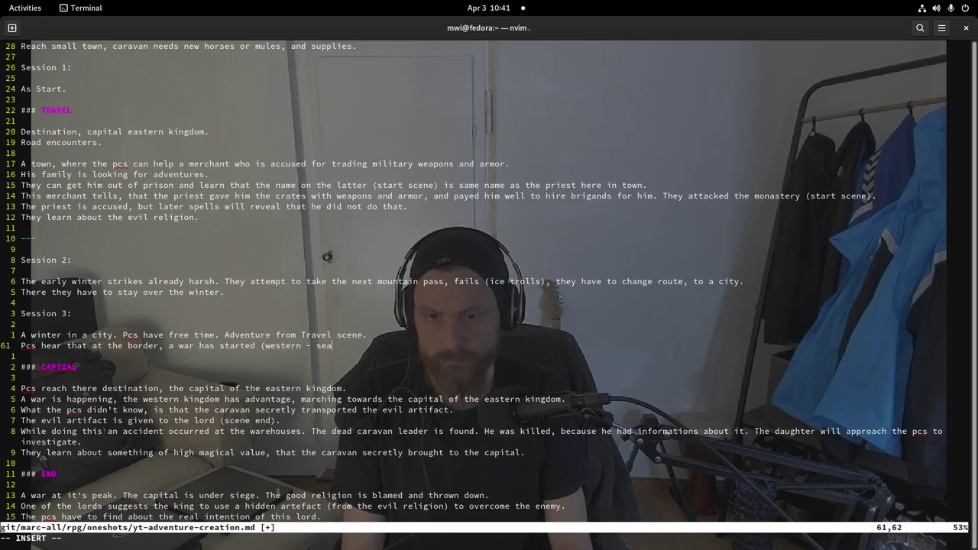
key(BackSpace)
key(BackSpace)
key(BackSpace)
text(eastern)
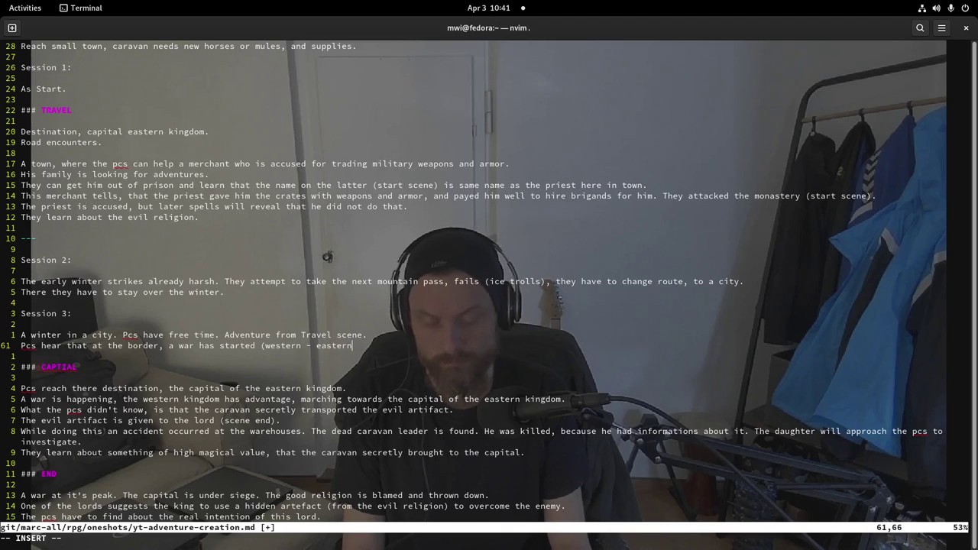
text().)
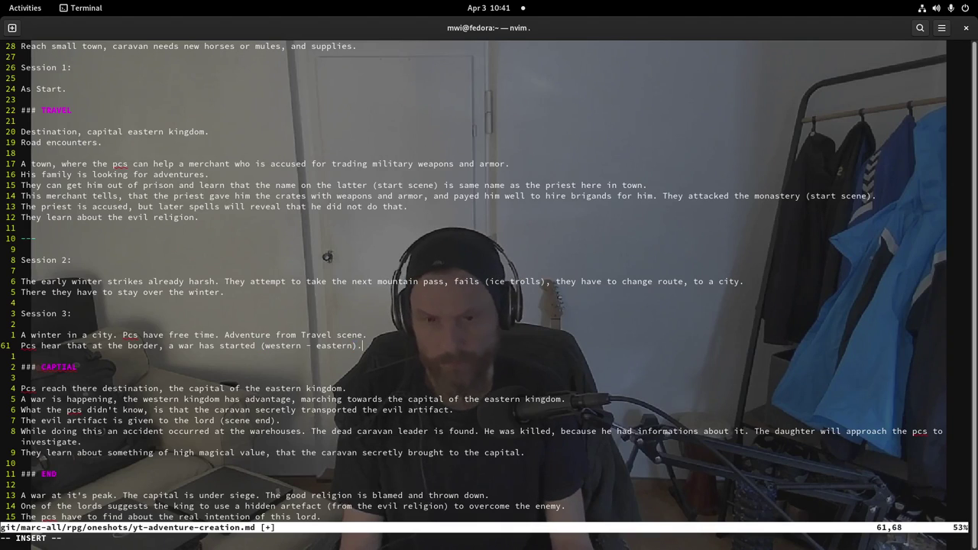
key(Escape)
text(:w)
key(Return)
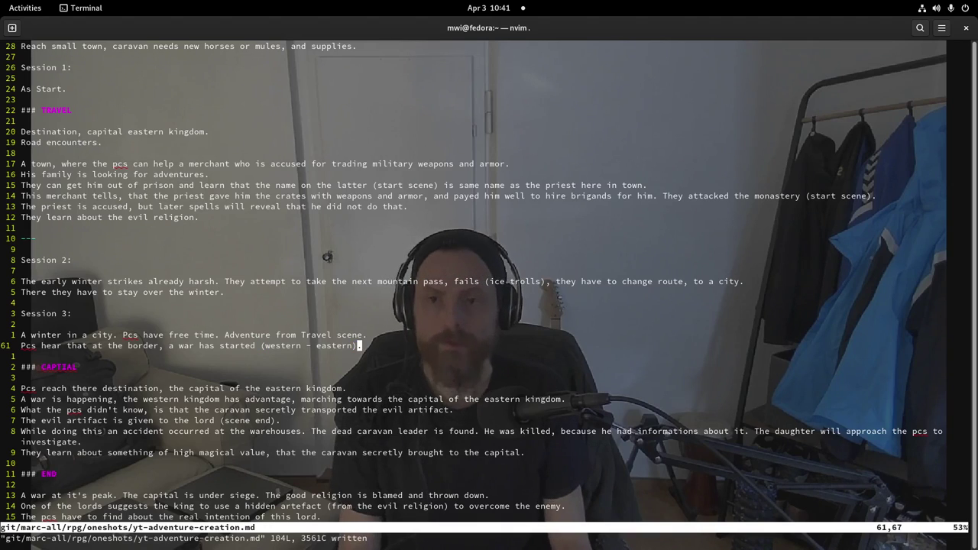
- Review the CAPTIAL section down to the END heading and back up to the Session 3 notes
key(j)
key(j)
key(j)
key(j)
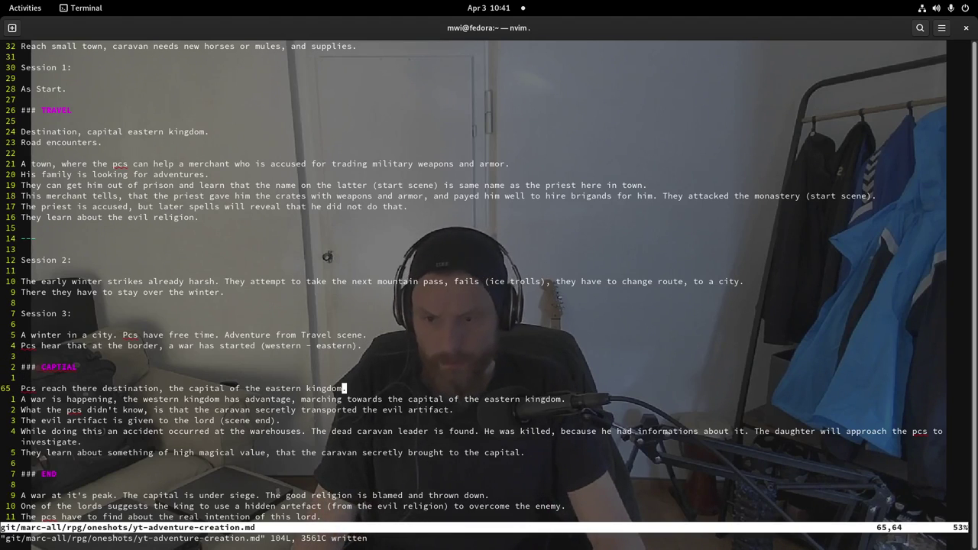
key(j)
key(j)
key(j)
key(j)
key(j)
key(j)
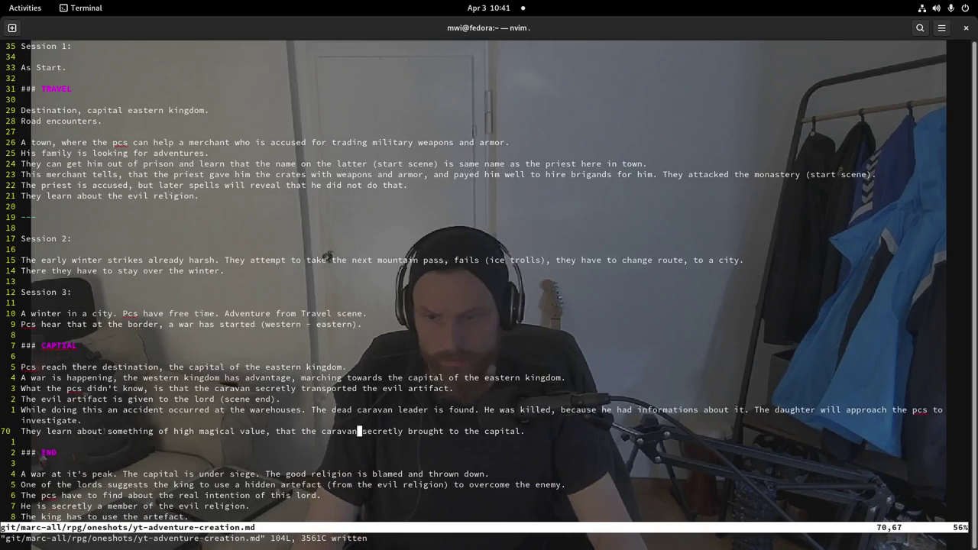
key(j)
key(j)
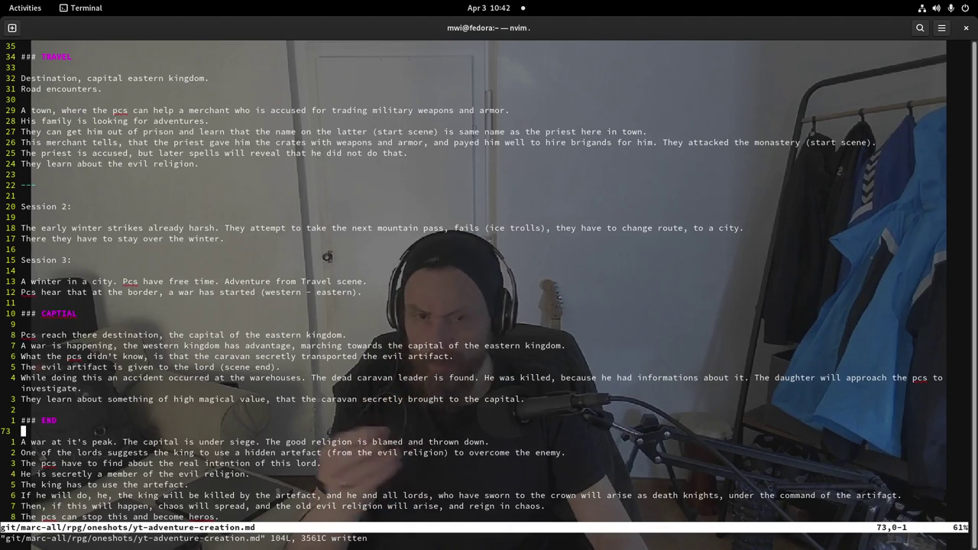
key(k)
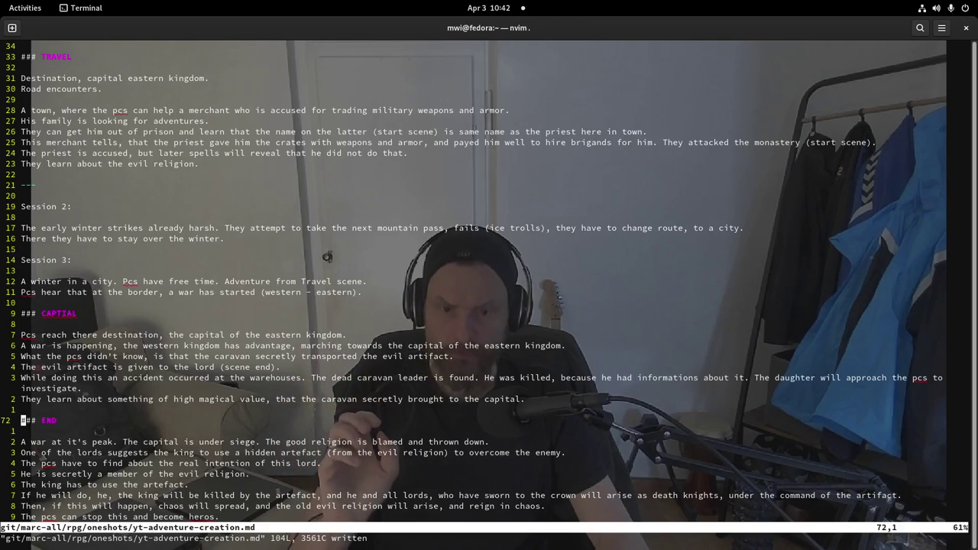
key(k)
key(k)
key(k)
key(k)
key(k)
key(k)
key(k)
key(k)
key(k)
key(k)
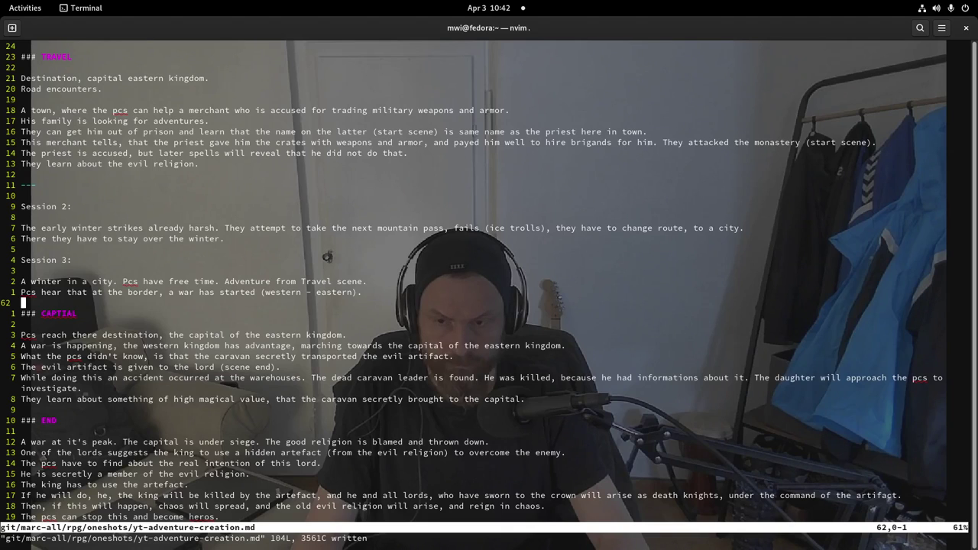
- Insert a "---" divider after the last line of the CAPTIAL section, above the END heading
key(j)
key(j)
key(j)
key(j)
key(j)
key(j)
key(j)
key(j)
key(j)
key(j)
key(shift+o)
key(Return)
key(Return)
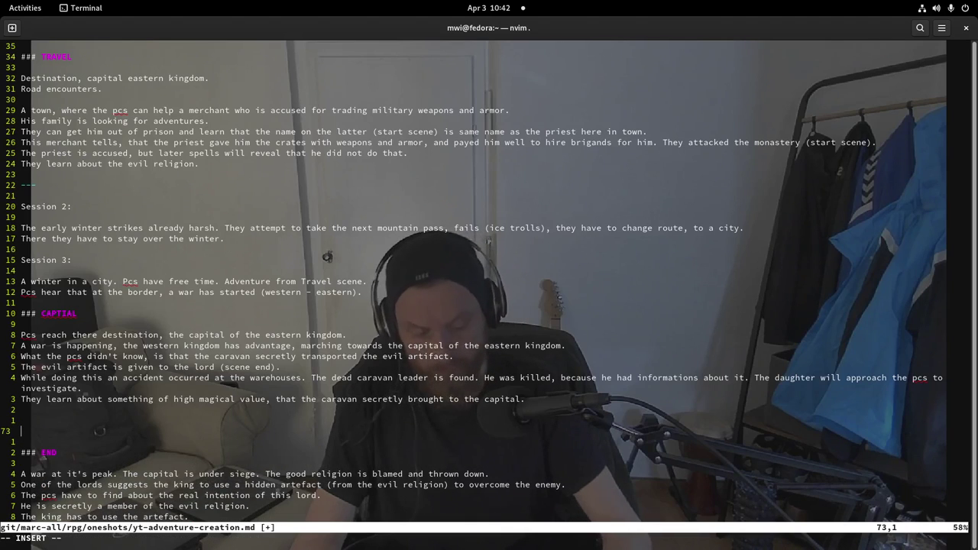
text(---)
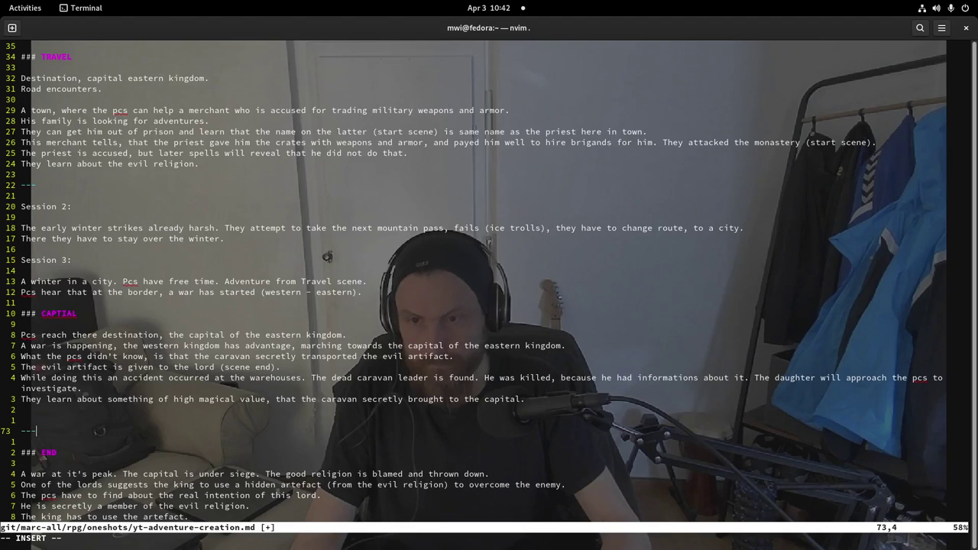
- Add a "Session 4:" label below the new divider with an empty line for its notes, and save the file
key(Return)
key(Return)
text(Se)
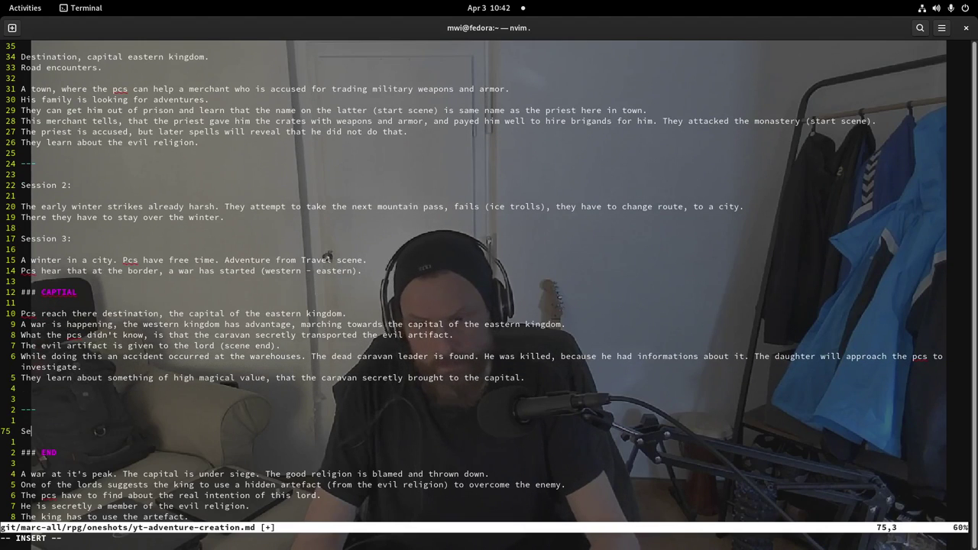
text(ssion )
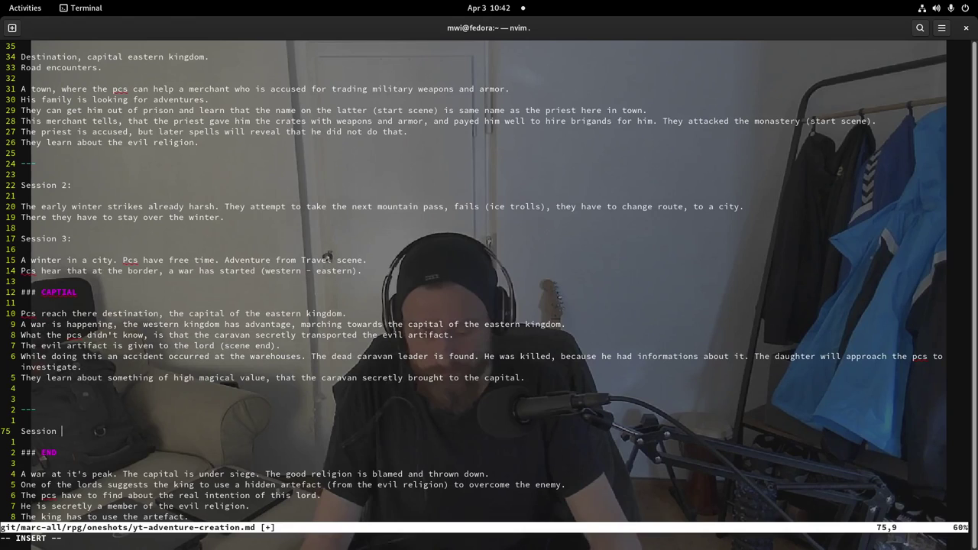
text(4:)
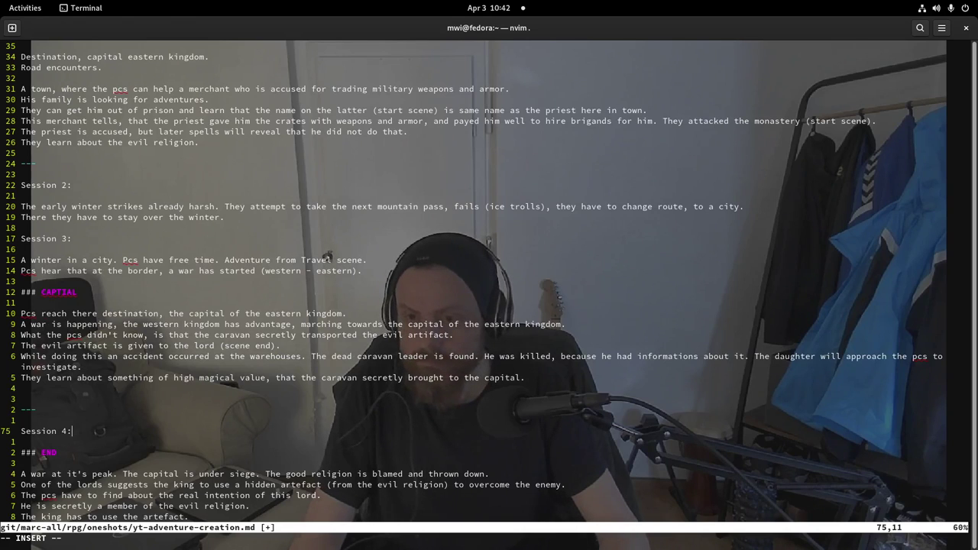
key(Return)
key(Return)
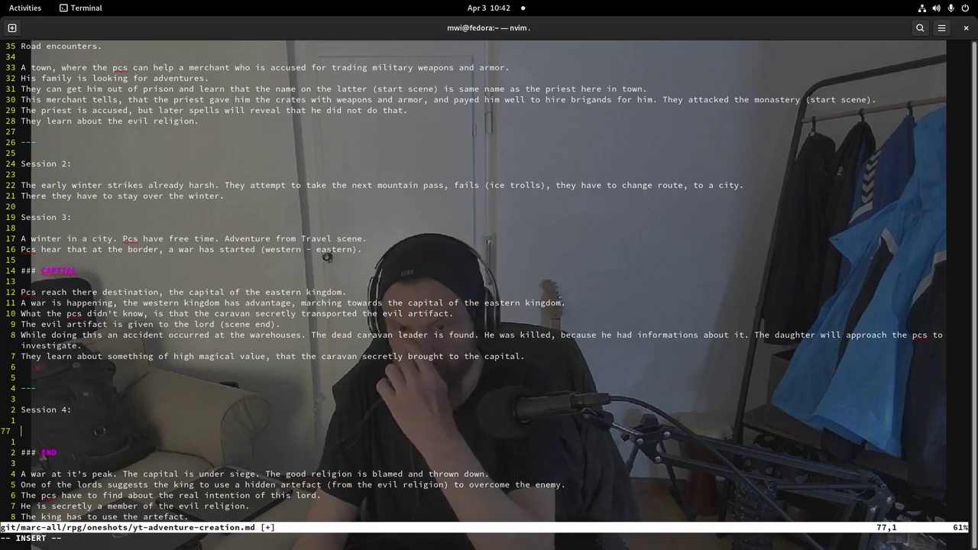
key(Escape)
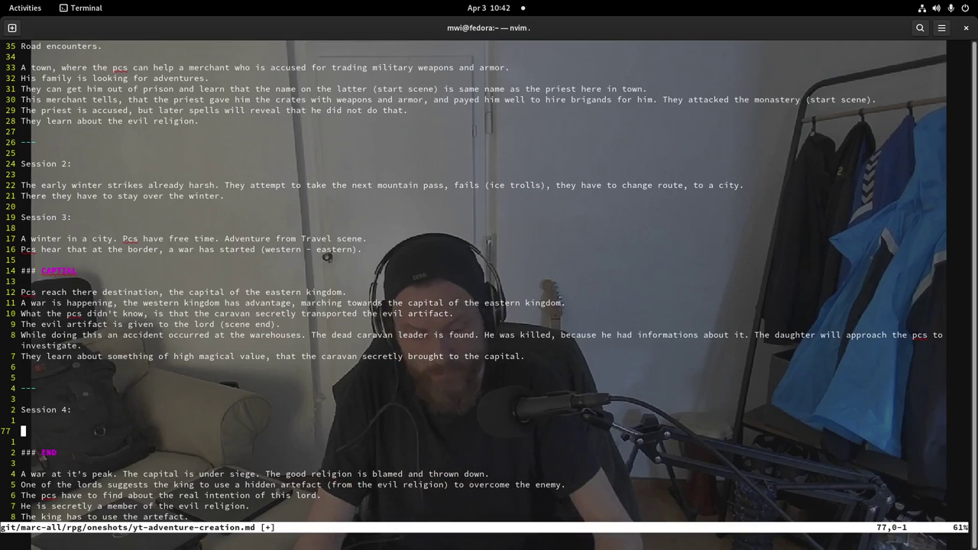
text(:w)
key(Return)
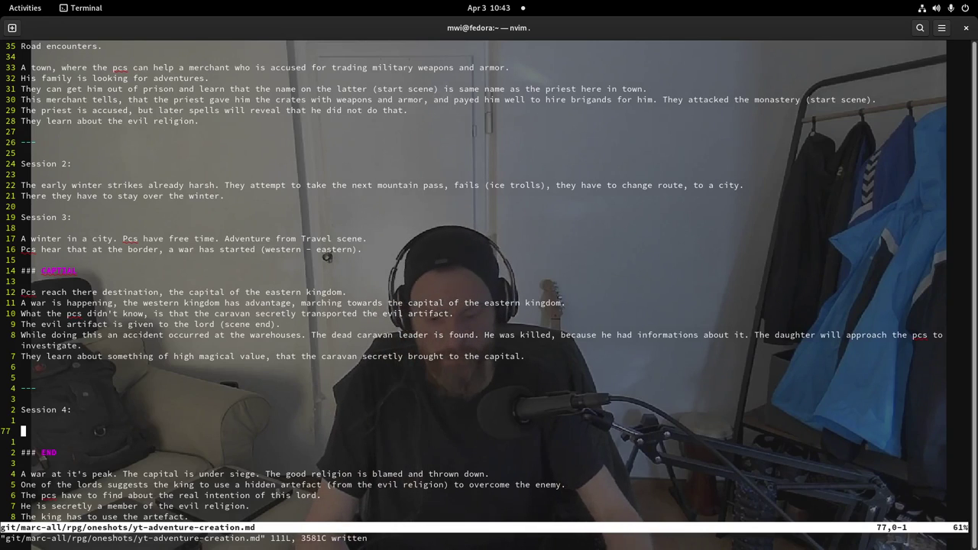
- Switch to adventure-and-campaign-building.md and look through the middle entries of the event meaning subject list for ideas
key(ctrl+6)
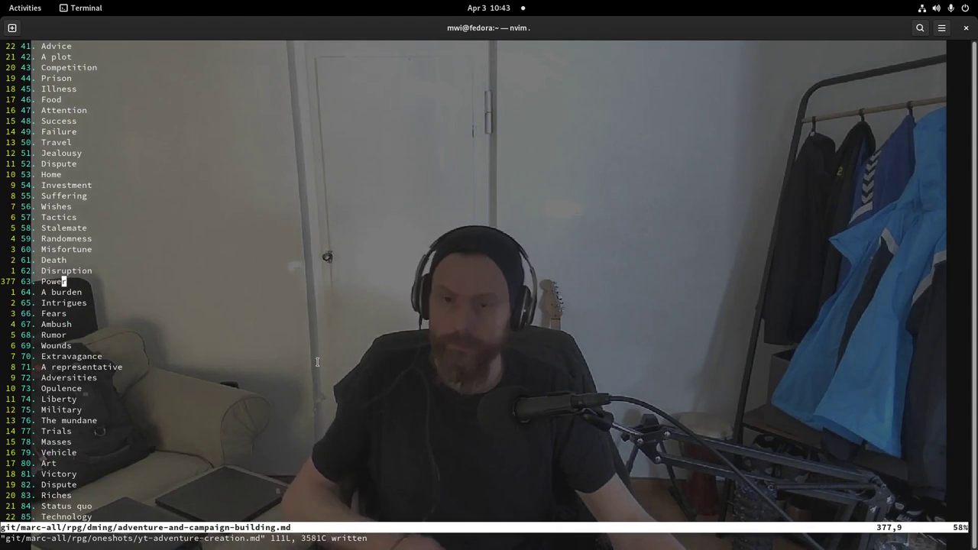
key(k)
key(k)
key(k)
key(k)
key(k)
key(k)
key(k)
key(k)
key(k)
key(k)
key(k)
key(k)
key(k)
key(k)
key(k)
key(k)
key(k)
key(k)
key(k)
key(k)
key(k)
key(j)
key(j)
key(j)
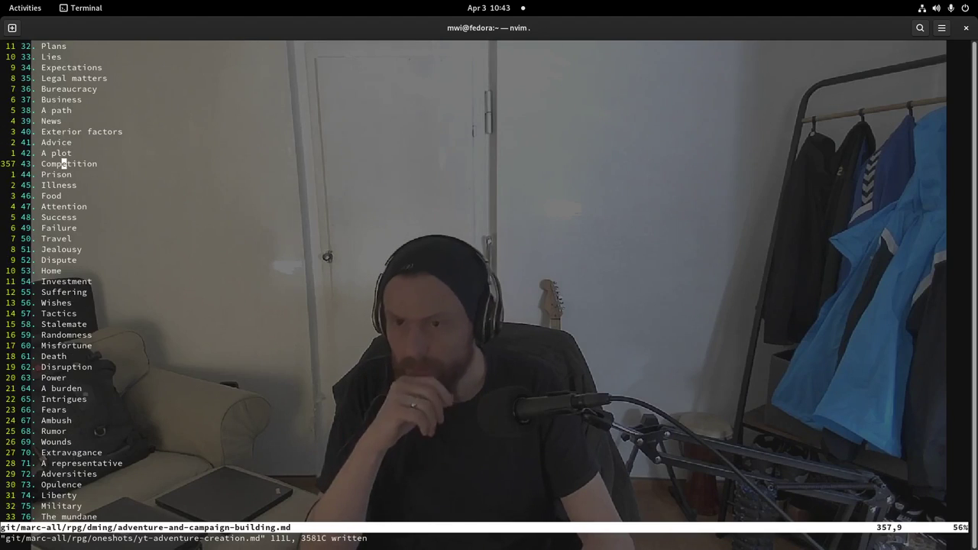
key(j)
key(j)
key(j)
key(j)
- Browse back from the event meaning subject list into the list of action words above it for session ideas
key(k)
key(k)
key(k)
key(k)
key(k)
key(k)
key(k)
key(k)
key(k)
key(k)
key(k)
key(k)
key(k)
key(k)
key(k)
key(k)
key(k)
key(k)
key(k)
key(k)
key(k)
key(k)
key(k)
key(k)
key(k)
key(k)
key(k)
key(k)
key(k)
key(k)
key(k)
key(k)
key(k)
key(k)
key(k)
key(k)
key(k)
key(k)
key(k)
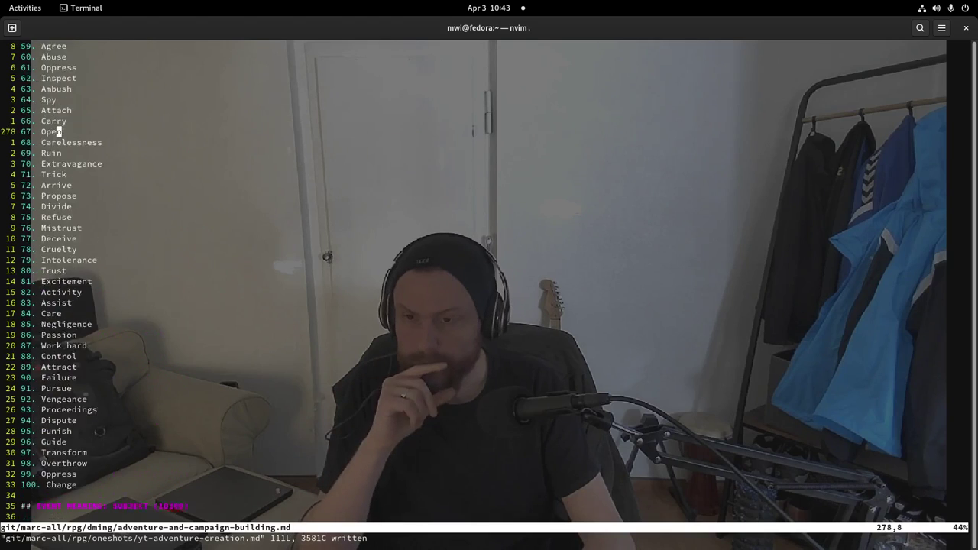
key(k)
key(k)
key(k)
key(k)
key(k)
key(k)
key(k)
- Read through the later entries of the action word list and return to yt-adventure-creation.md
key(j)
key(j)
key(j)
key(j)
key(j)
key(j)
key(j)
key(j)
key(j)
key(j)
key(j)
key(j)
key(j)
key(j)
key(j)
key(j)
key(j)
key(j)
key(j)
key(j)
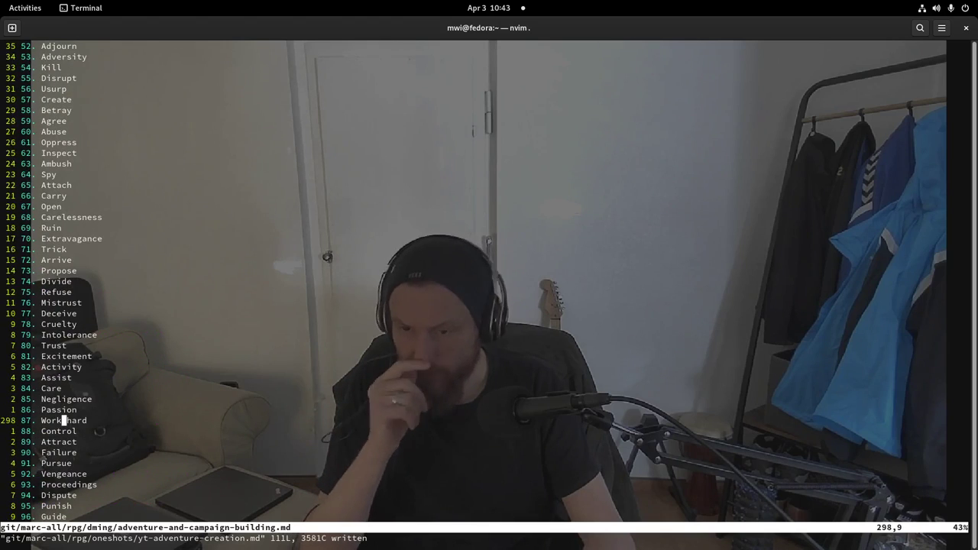
key(j)
key(j)
key(j)
key(j)
key(j)
key(j)
key(j)
key(j)
key(j)
key(j)
key(j)
key(j)
key(j)
key(j)
key(j)
key(j)
key(j)
key(j)
key(j)
key(j)
key(j)
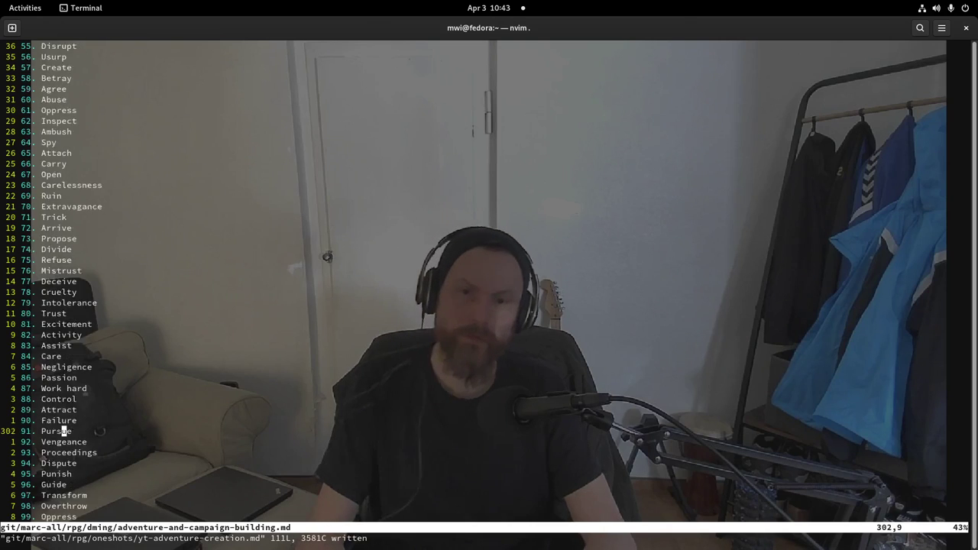
key(ctrl+o)
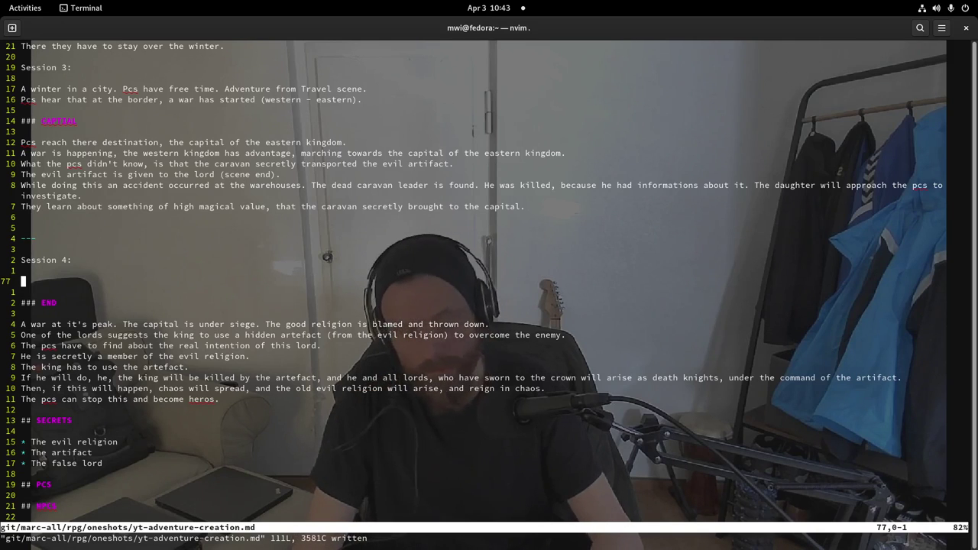
text(iIc0)
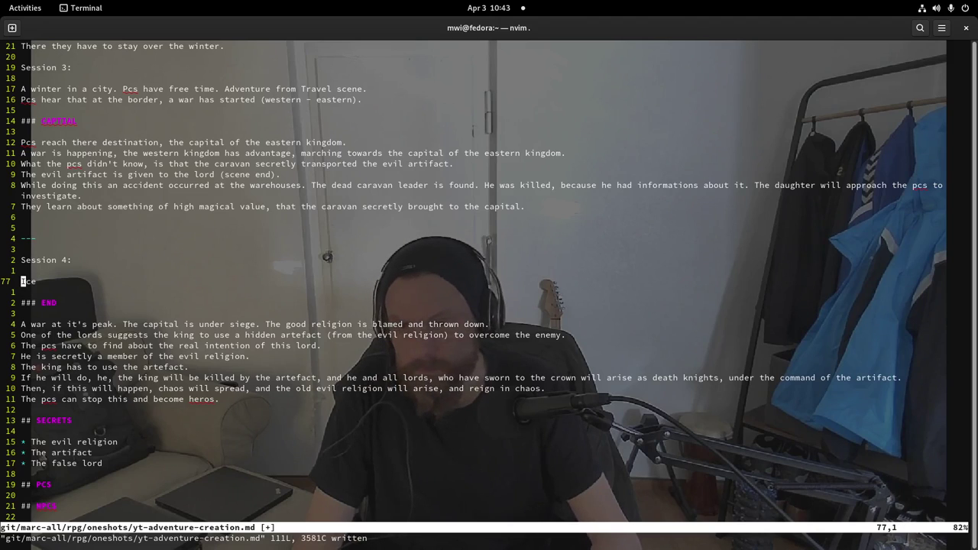
key(d)
key(d)
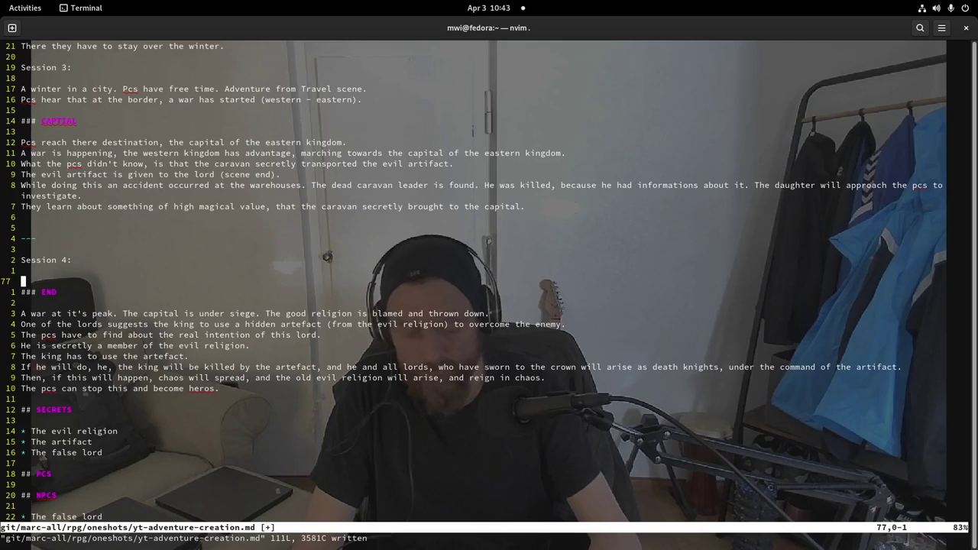
key(O)
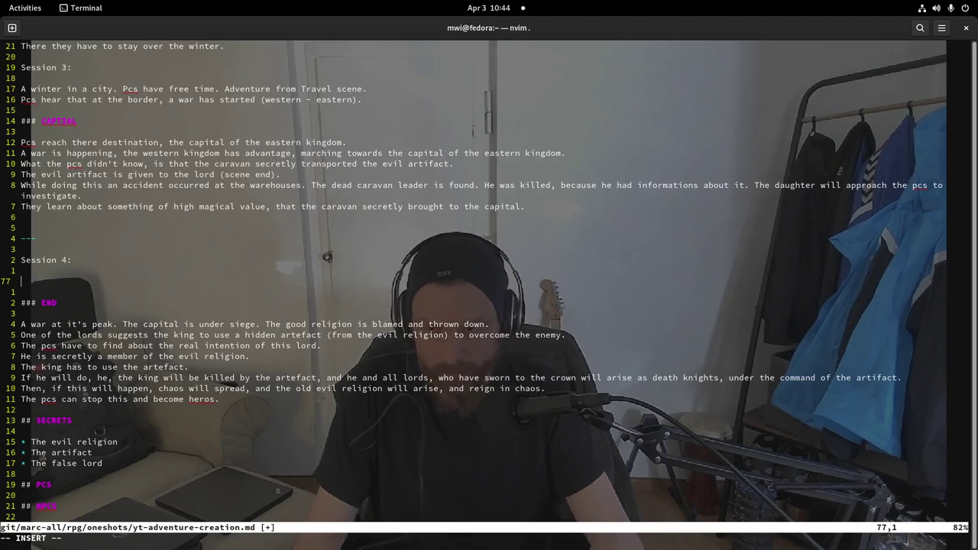
key(Escape)
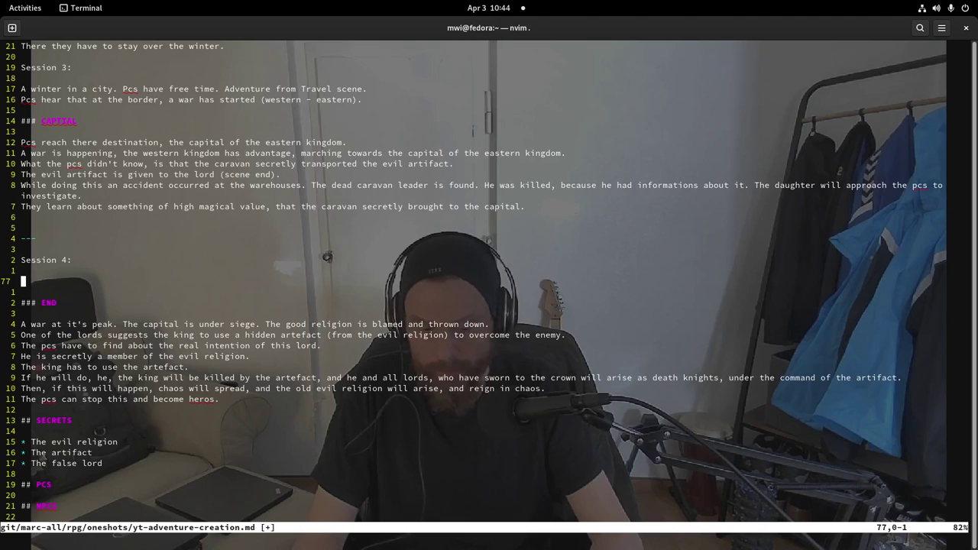
text(i)
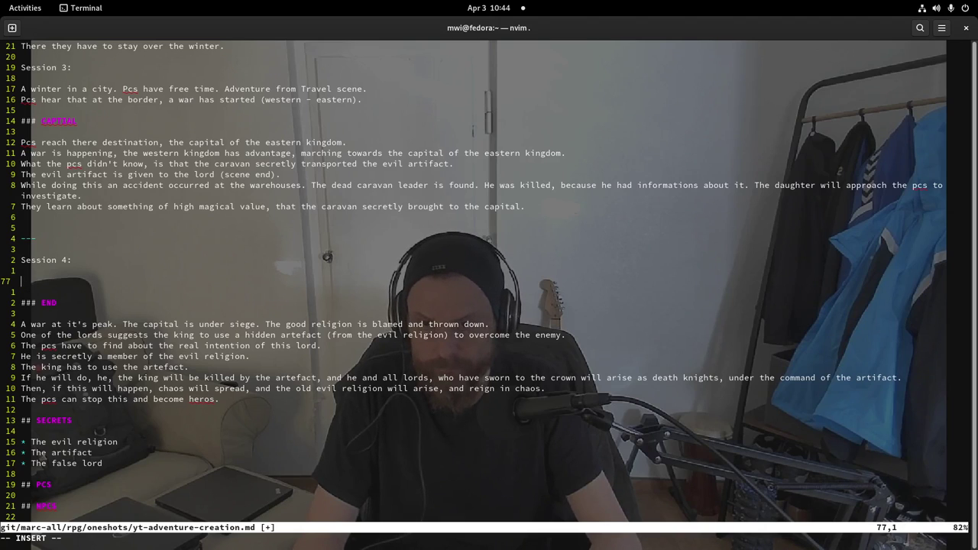
text(Car)
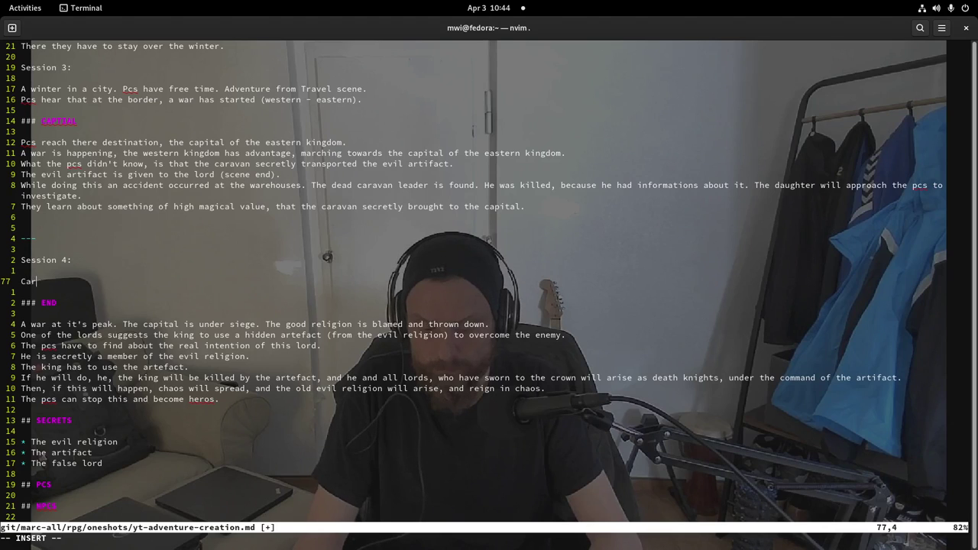
text(avan)
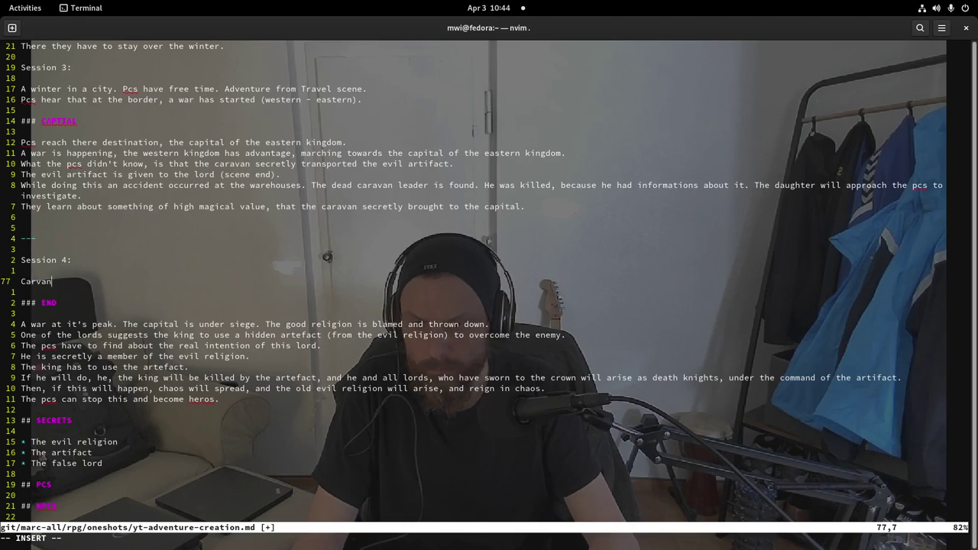
key(BackSpace)
key(BackSpace)
key(BackSpace)
key(BackSpace)
key(BackSpace)
key(BackSpace)
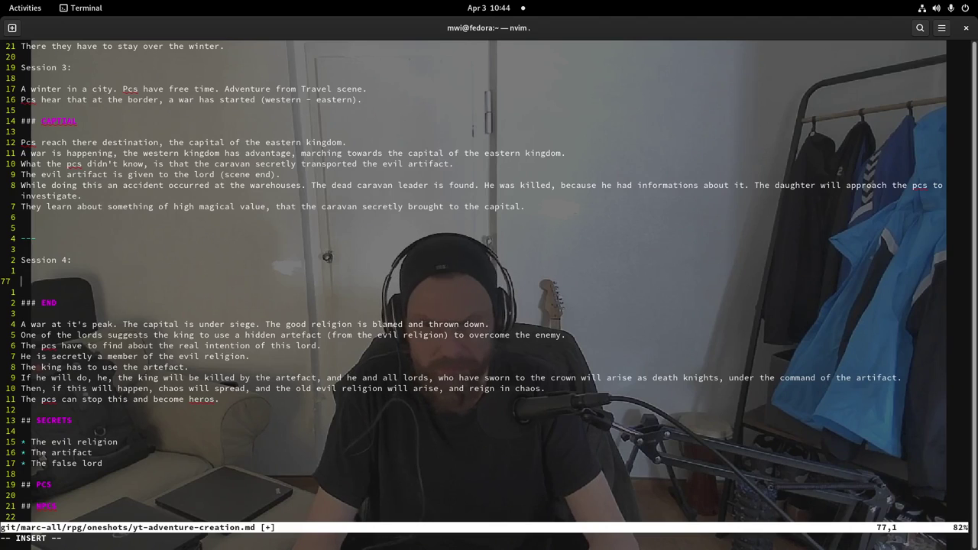
key(Escape)
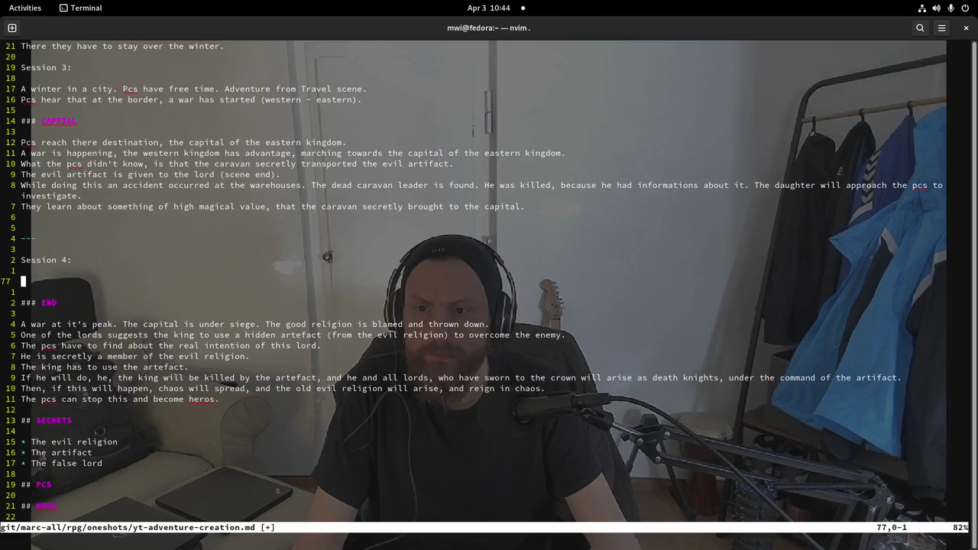
- Reread the CAPTIAL notes above Session 4, back to the line about the accident at the warehouses
key(k)
key(k)
key(k)
key(k)
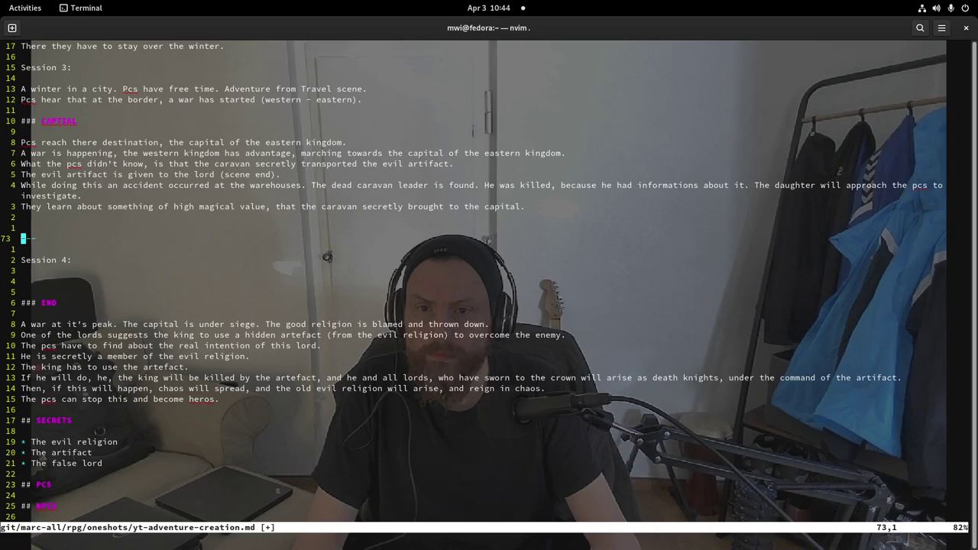
key(j)
key(j)
key(j)
key(j)
key(k)
key(k)
key(k)
key(k)
key(k)
key(k)
key(k)
key(k)
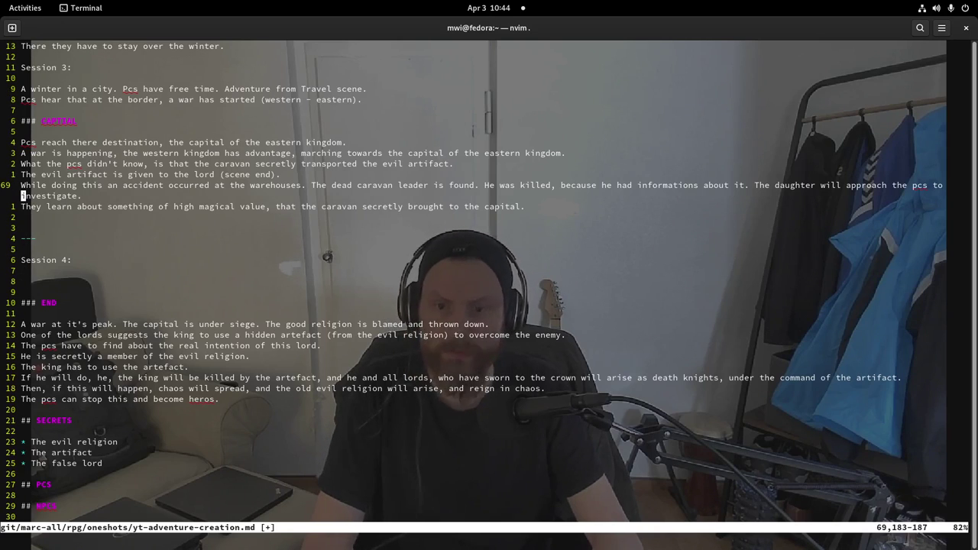
key(0)
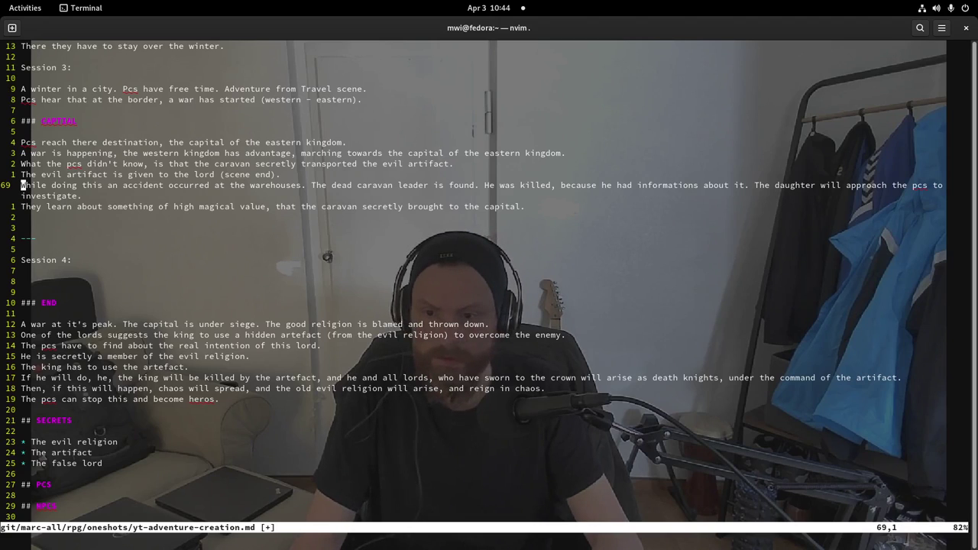
- Review the notes under the END heading about the siege, the lord and the hidden artefact
key(j)
key(j)
key(j)
key(j)
key(j)
key(j)
key(j)
key(j)
key(j)
key(j)
key(j)
key(j)
key(j)
key(j)
key(j)
key(j)
key(j)
key(j)
key(j)
key(j)
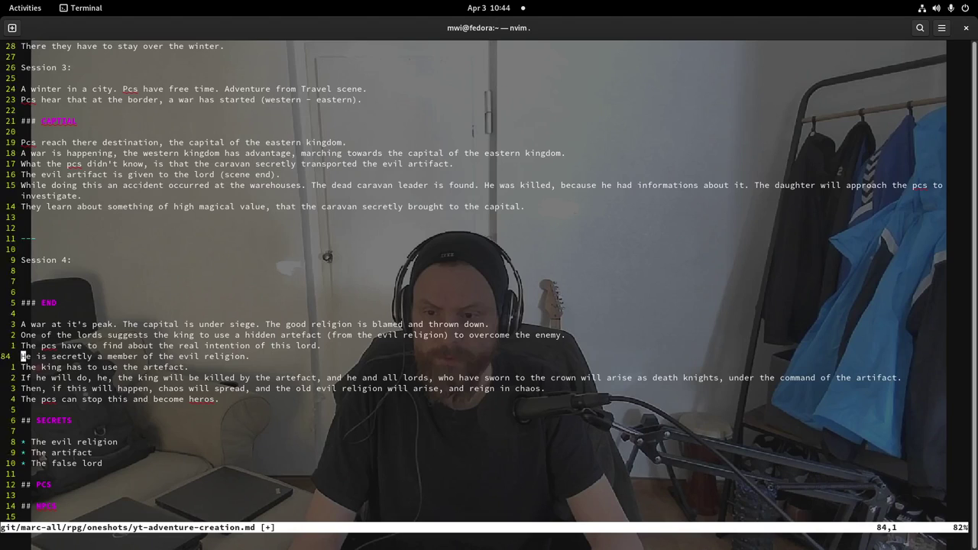
- Change "caravan leader" to "caravan master" in the CAPTIAL line about the accident at the warehouses and save the file
key(k)
key(k)
key(k)
key(k)
key(k)
key(k)
key(k)
key(k)
key(k)
key(k)
key(k)
key(k)
key(k)
key(k)
key(k)
key(k)
key(k)
key(k)
key(k)
key(k)
key(k)
key(k)
key(k)
key(k)
key(k)
key(k)
key(k)
key(k)
key(k)
key(k)
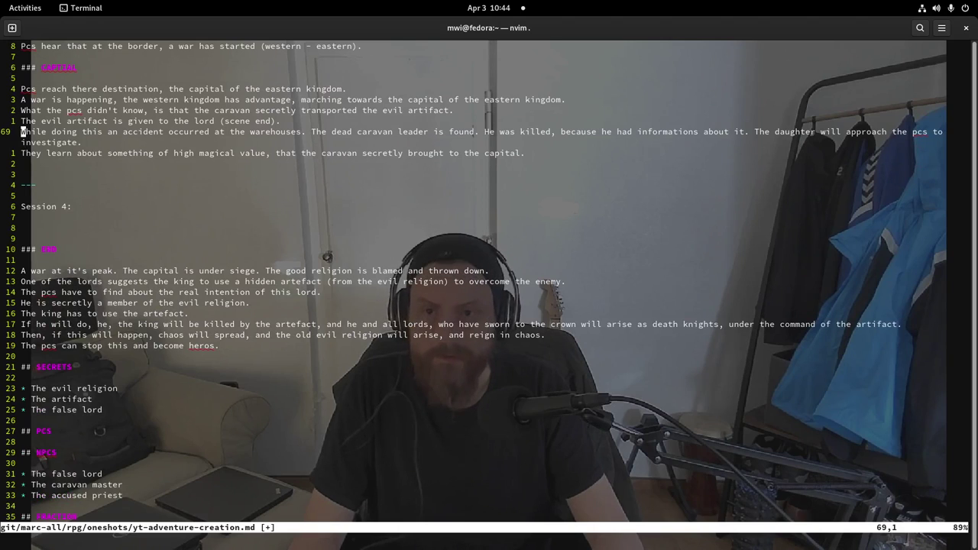
key(w)
key(w)
key(w)
key(w)
key(w)
key(w)
key(w)
key(w)
key(w)
key(w)
key(w)
key(w)
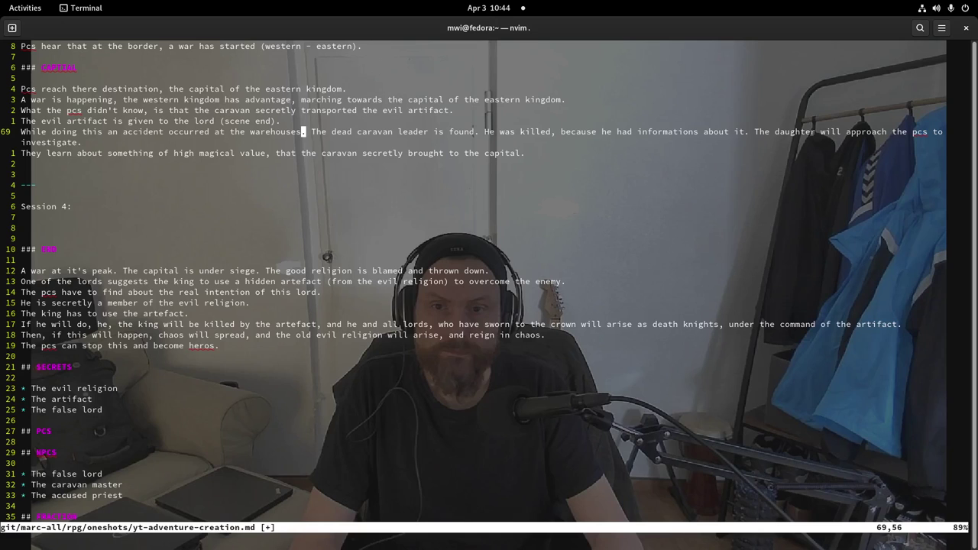
text(w)
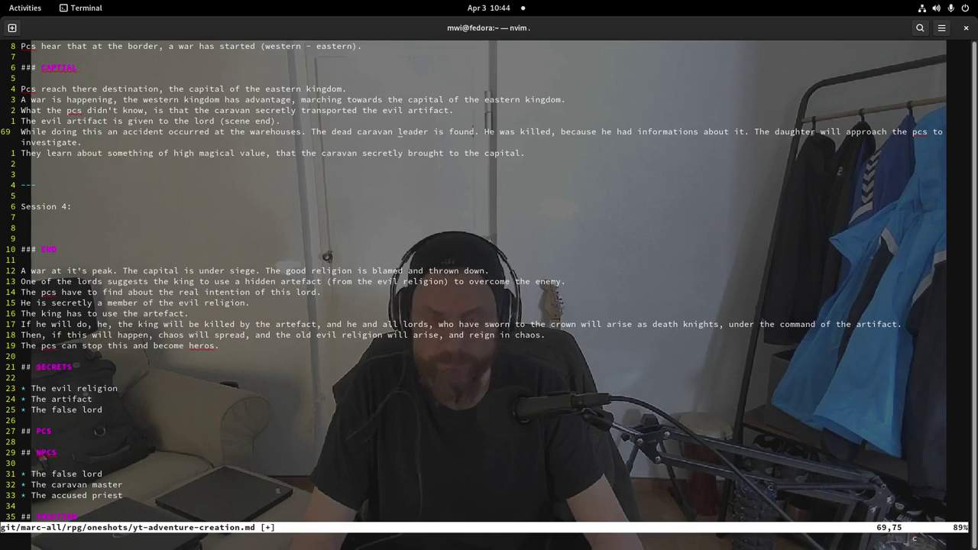
text(cwmaster)
key(Escape)
text(:w)
key(Return)
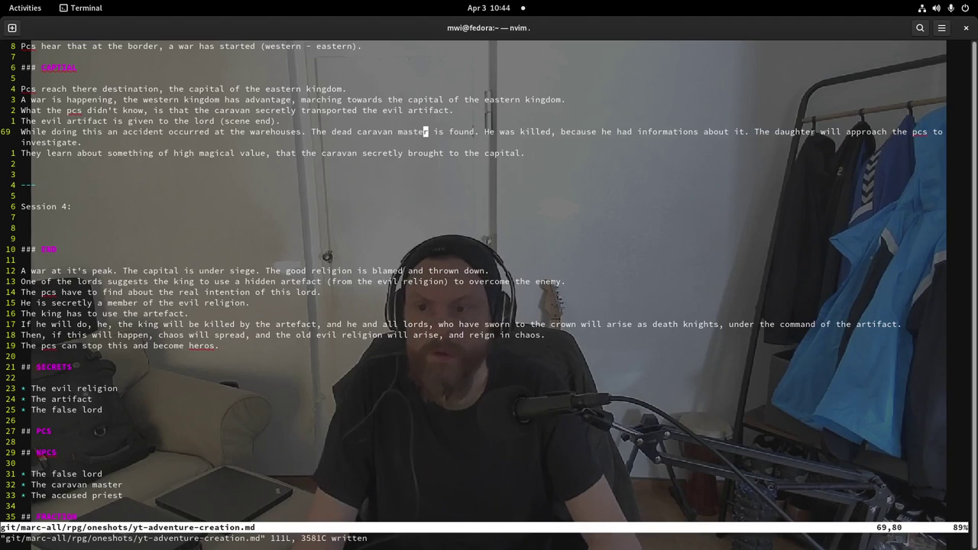
- Add the note "As Captial." under the Session 4 heading, separated by an empty line, and save the file
key(j)
key(j)
key(j)
key(j)
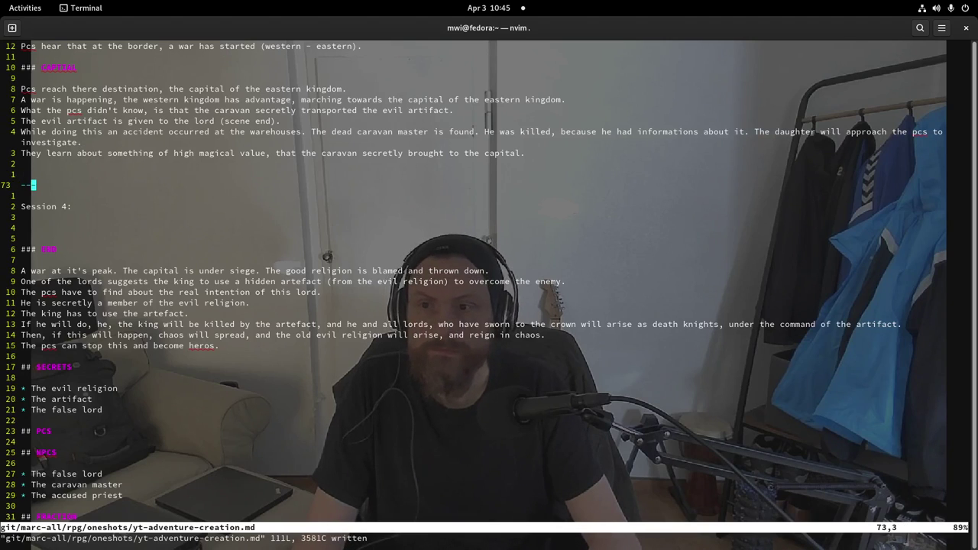
key(j)
key(j)
key(j)
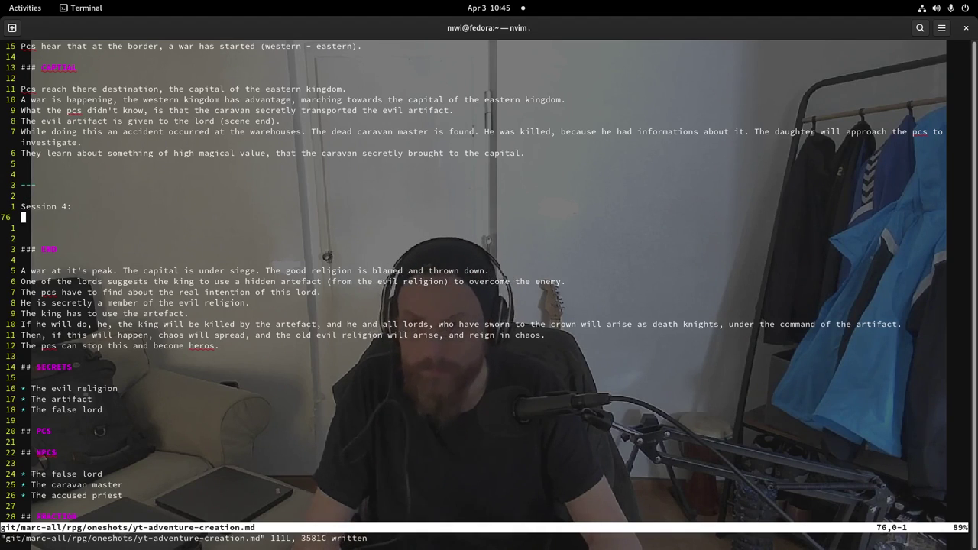
key(shift+o)
key(Return)
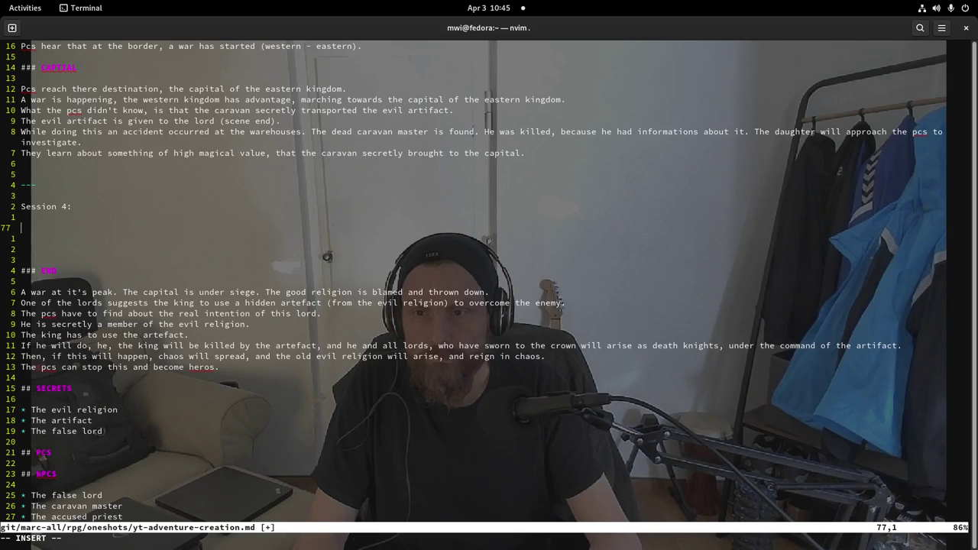
text(As )
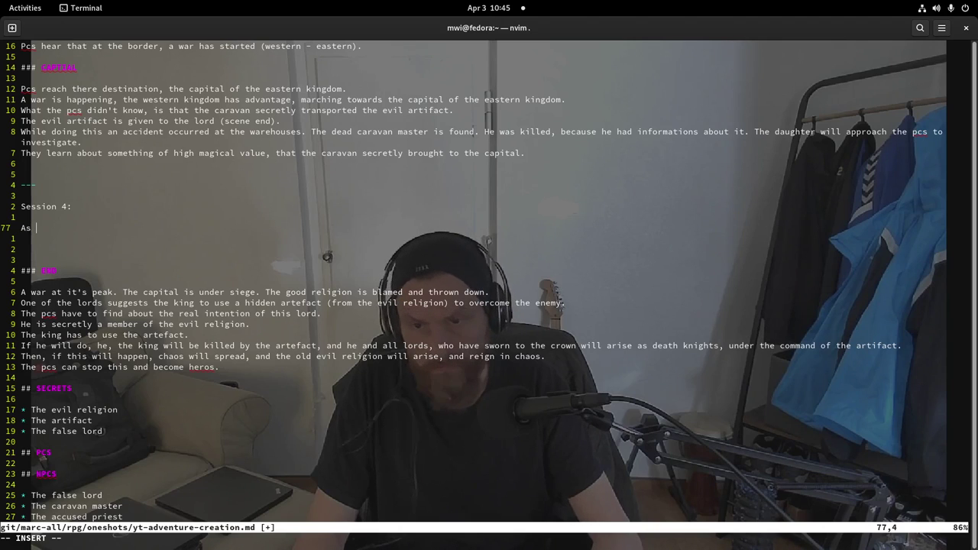
text(Captia)
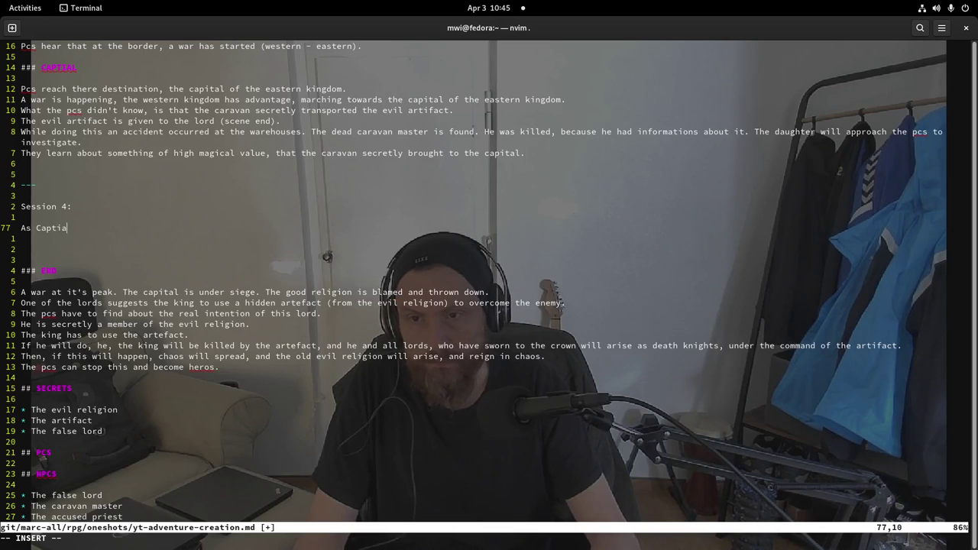
key(BackSpace)
key(BackSpace)
text(al)
key(BackSpace)
key(BackSpace)
key(BackSpace)
text(ial)
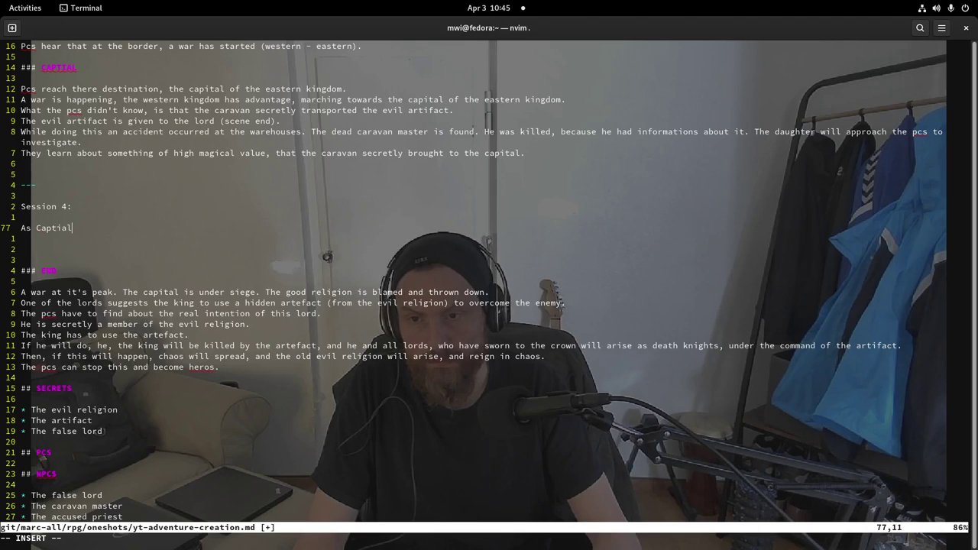
text(.)
key(Escape)
text(:w)
key(Return)
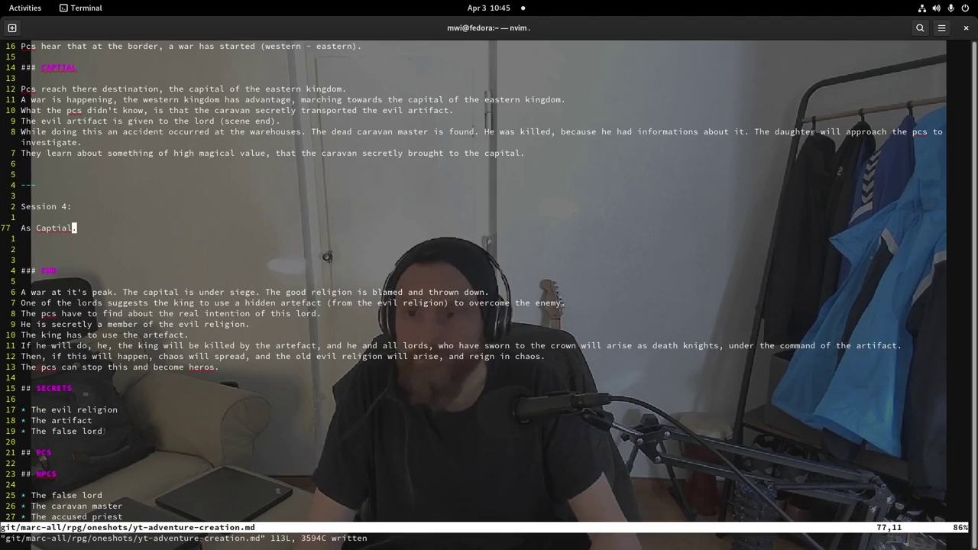
- Correct the misspelled word in the Session 4 note so it reads "As Capital." and save the file
key(h)
key(h)
key(h)
key(h)
key(h)
key(h)
key(h)
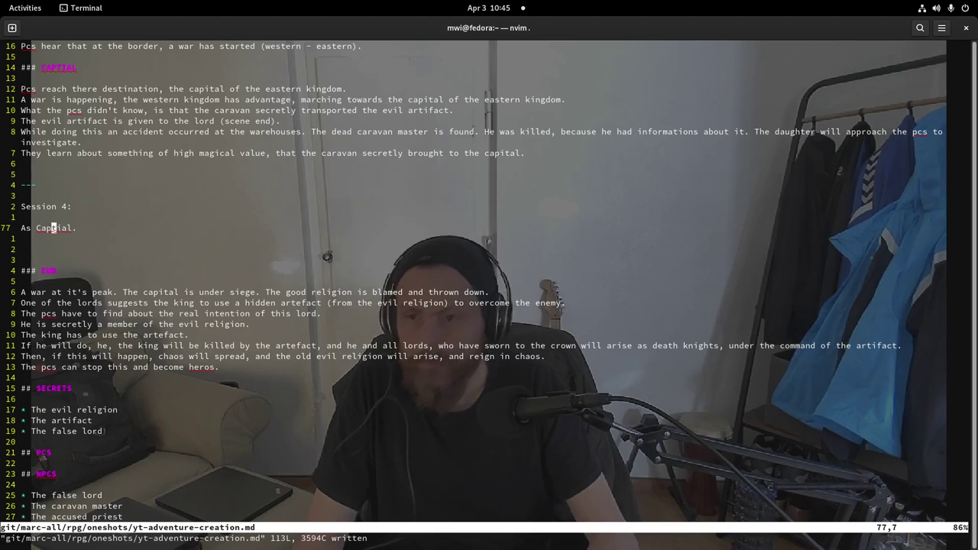
text(cwCapital)
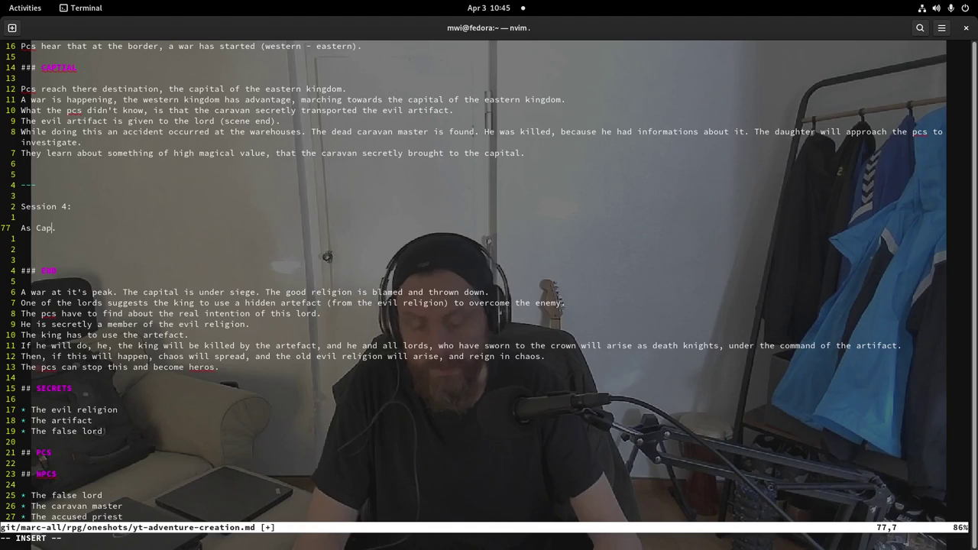
key(Escape)
text(:w)
key(Return)
key(k)
key(k)
key(k)
key(k)
key(k)
key(k)
key(k)
key(k)
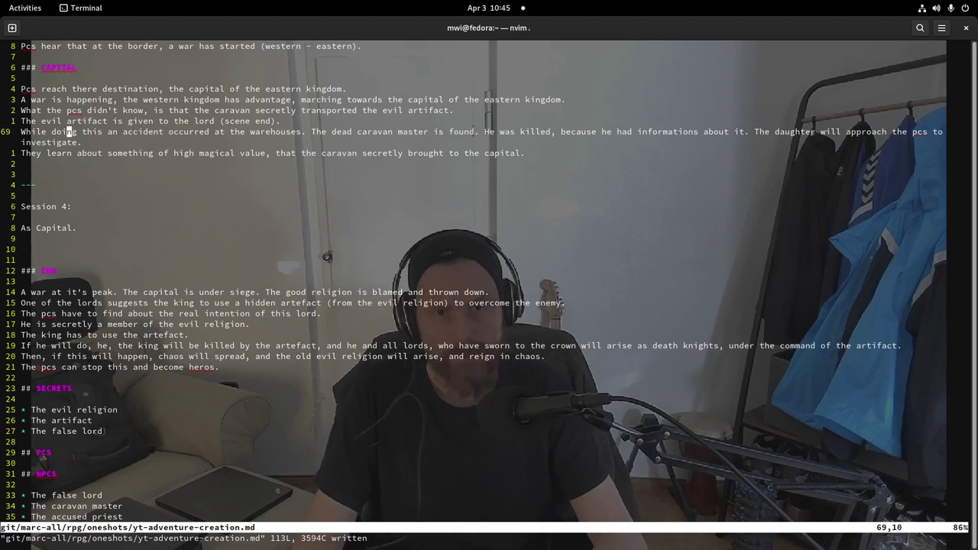
click(69, 142)
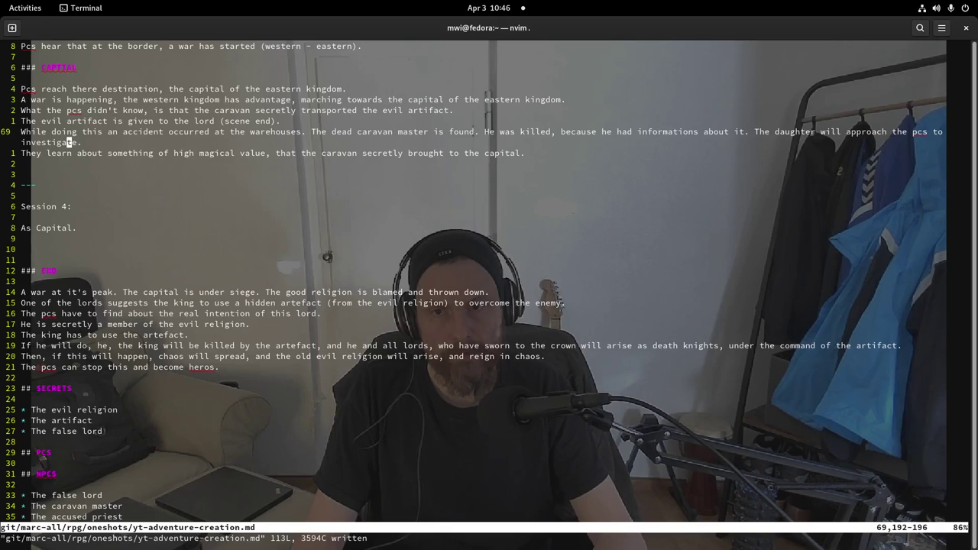
text($a )
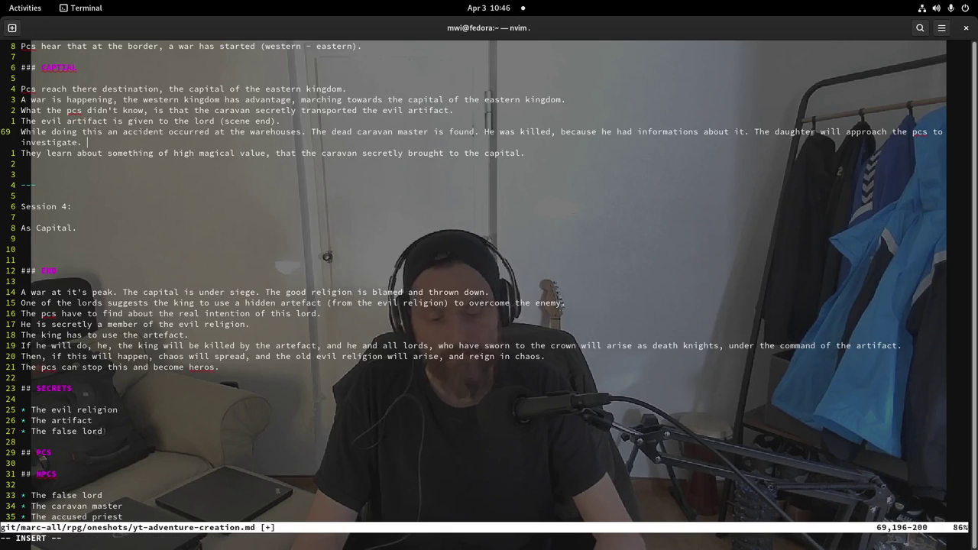
text(It )
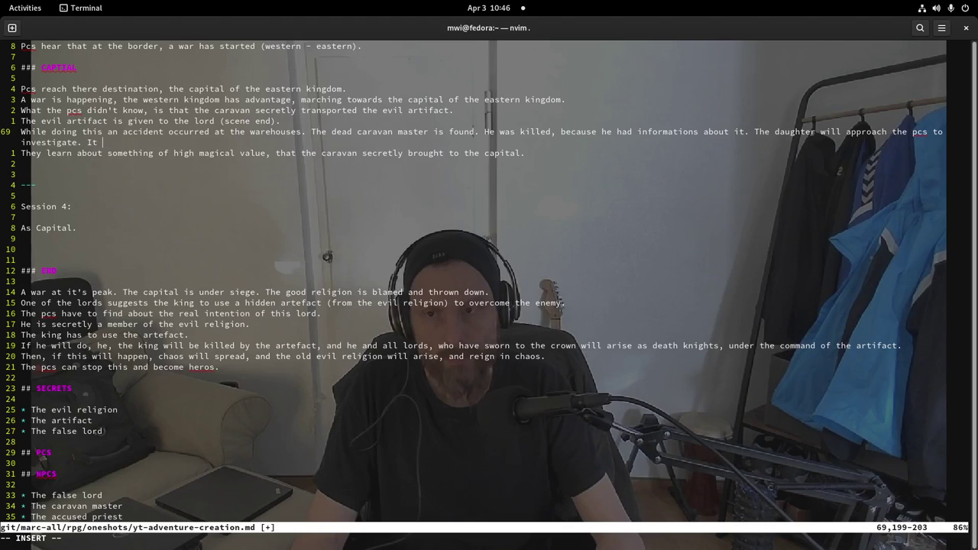
text(l)
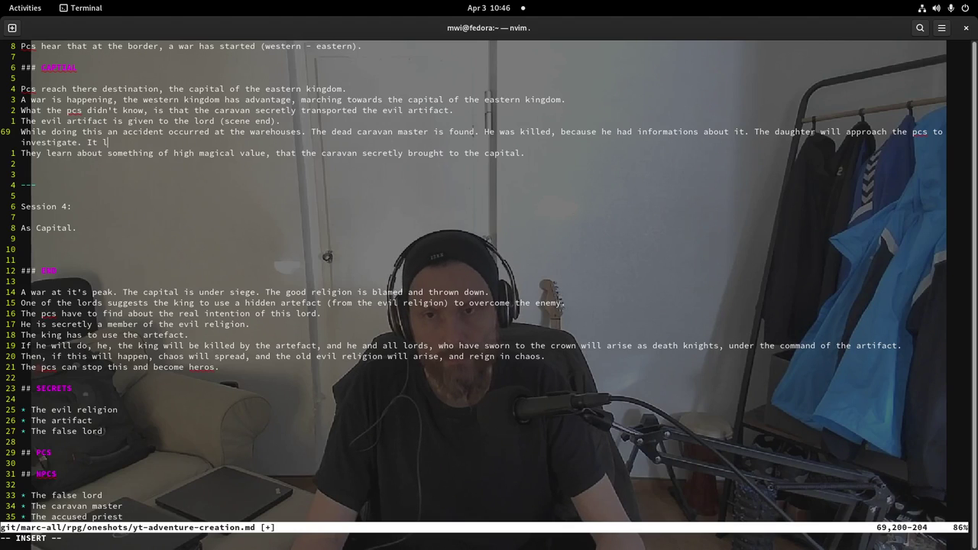
key(BackSpace)
key(BackSpace)
key(BackSpace)
key(BackSpace)
key(BackSpace)
key(BackSpace)
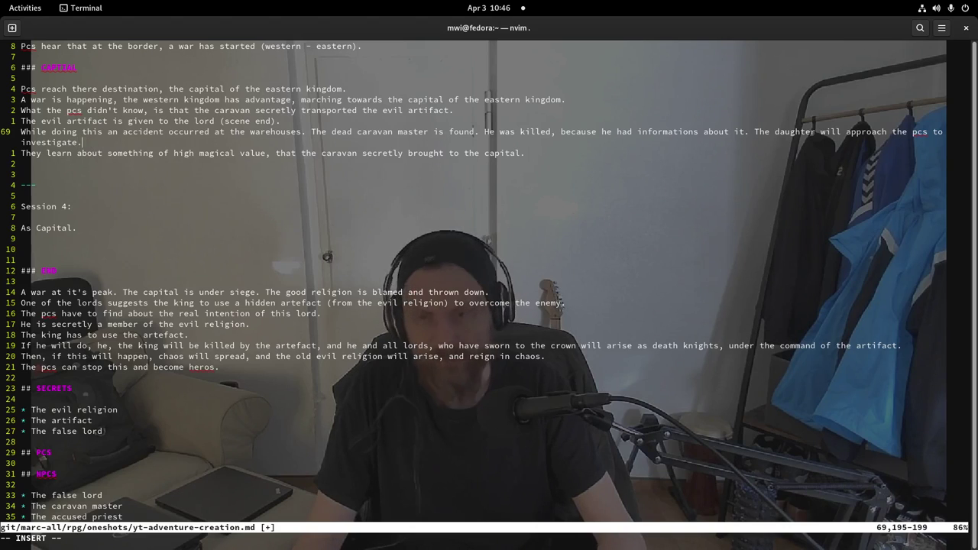
key(Escape)
text(:w)
key(Return)
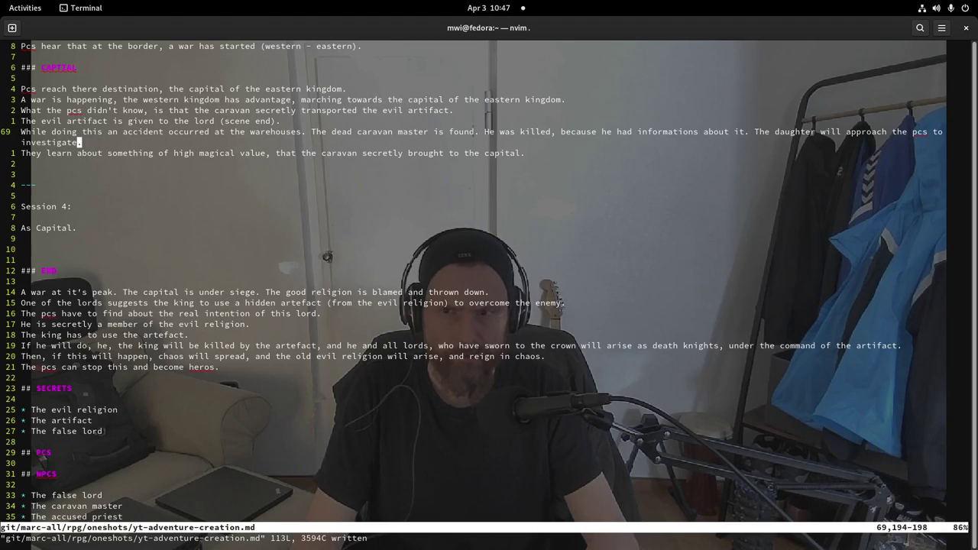
- Add a line below the warehouse accident note: "The daughter says, that the father, said the night before his death, that he never had"
click(80, 131)
key(w)
key(w)
key(w)
key(w)
key(w)
key(w)
key(w)
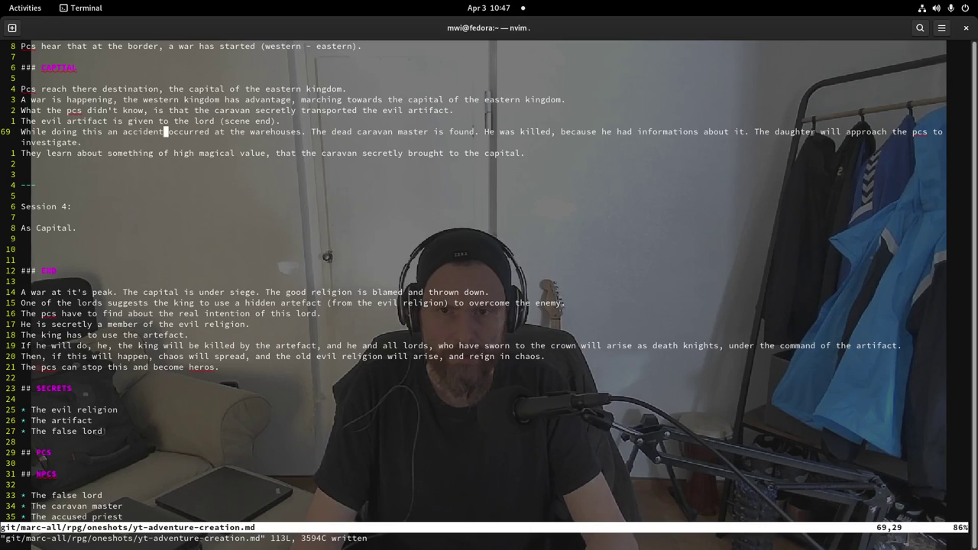
key(dollar)
text(o)
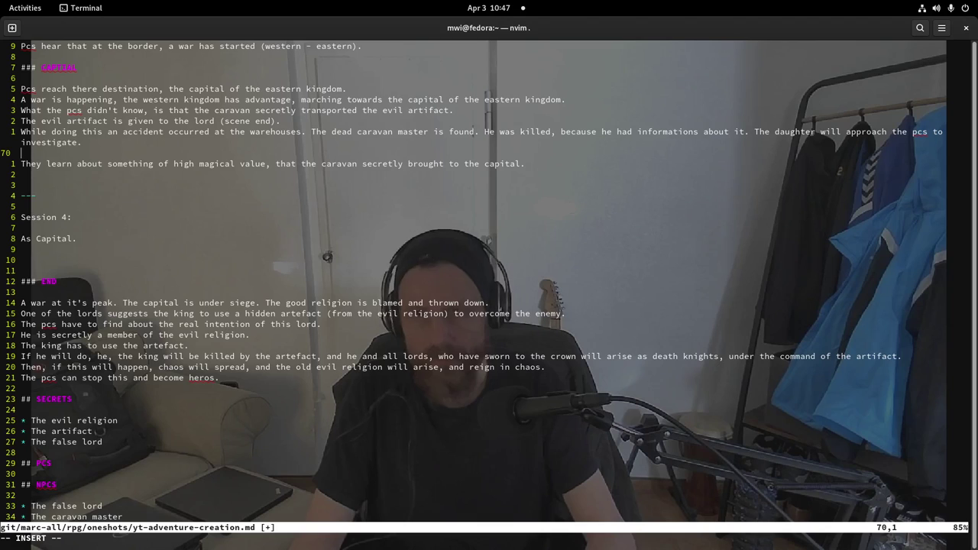
text(The daugher)
key(BackSpace)
key(BackSpace)
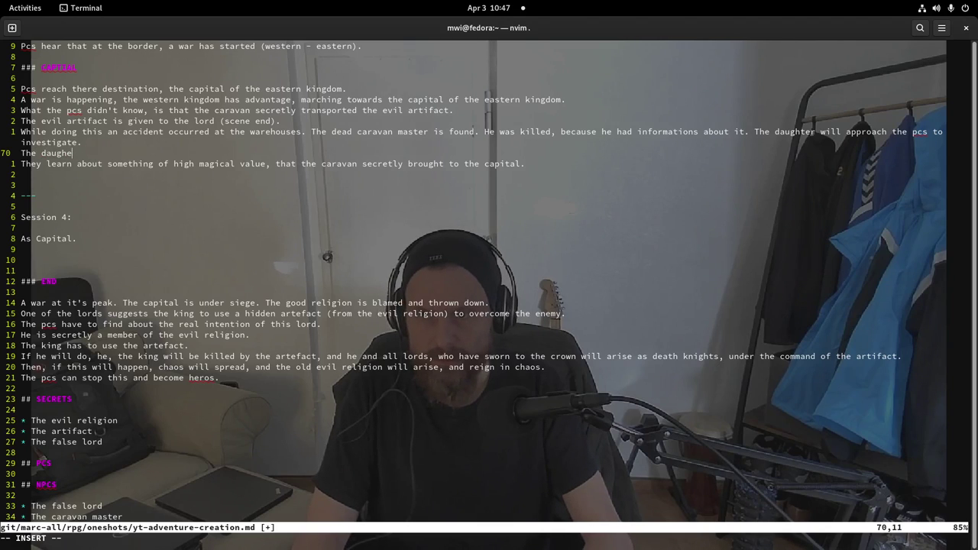
text(ter s)
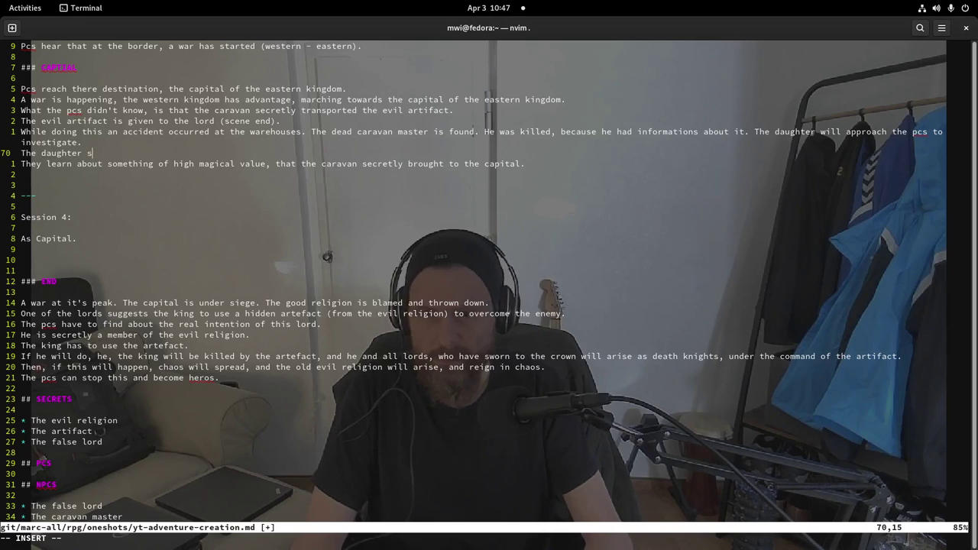
text(y)
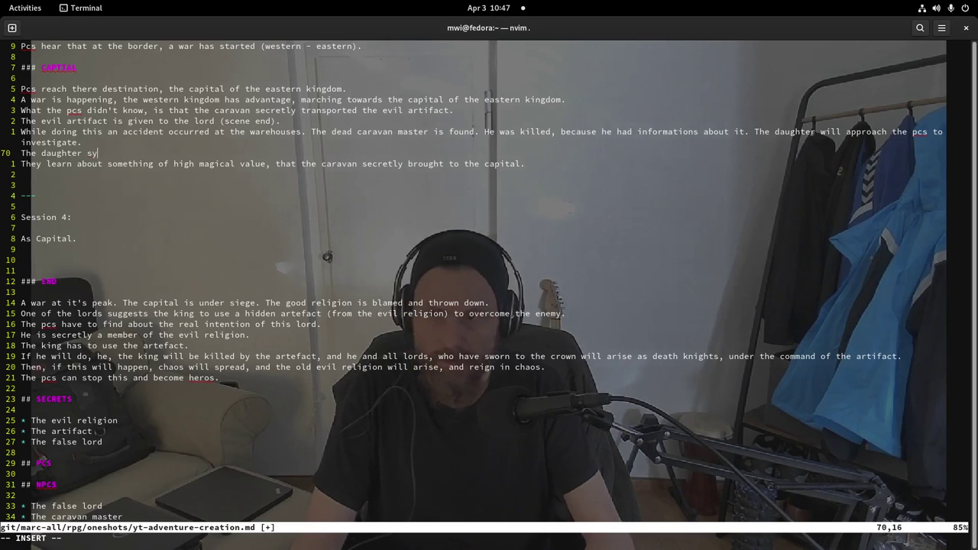
text(ys, that the )
text(fahter)
key(BackSpace)
key(BackSpace)
key(BackSpace)
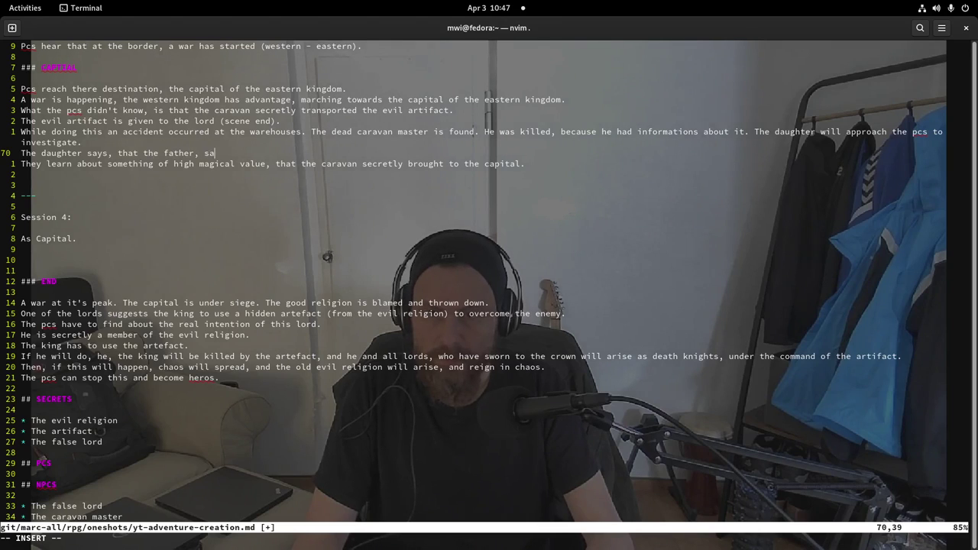
text(it)
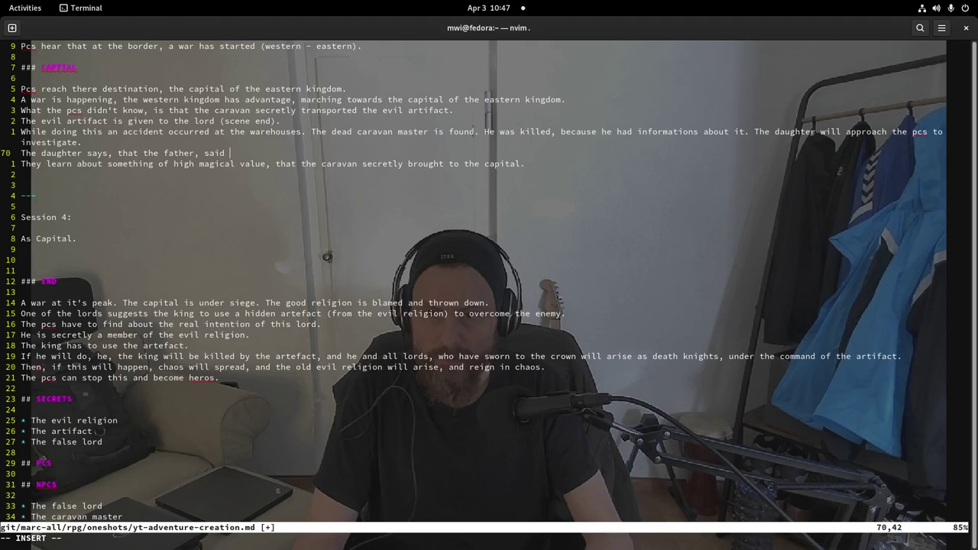
text( the night )
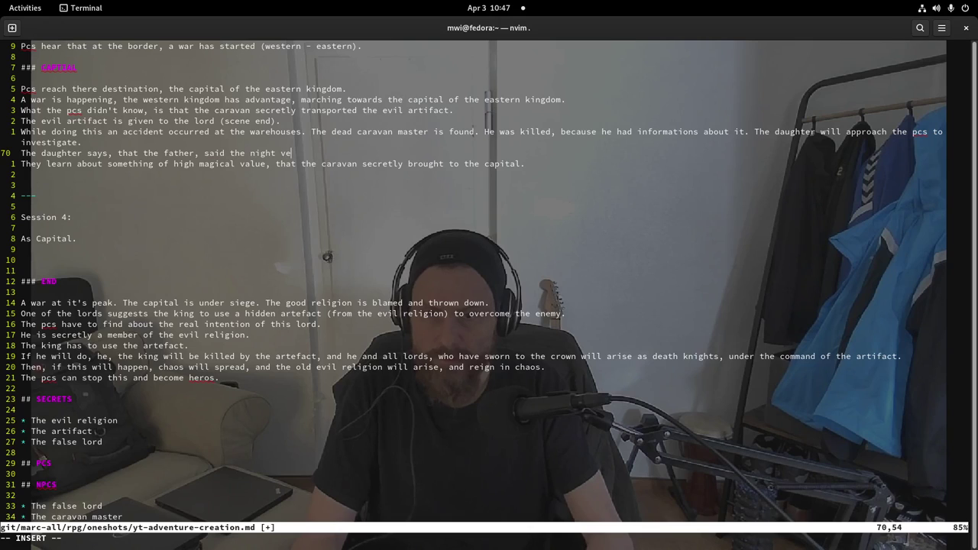
text(before hi)
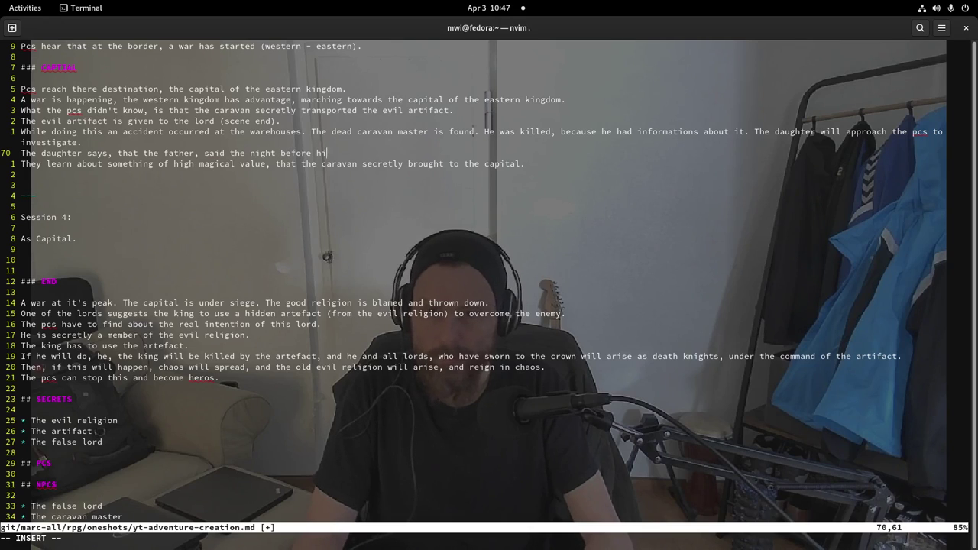
text(s death, that he ne)
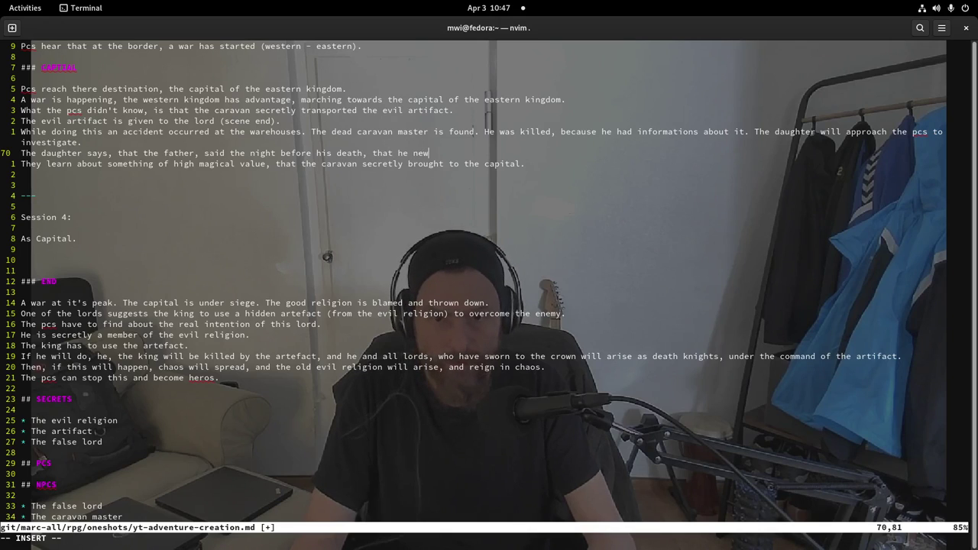
text(ver hat)
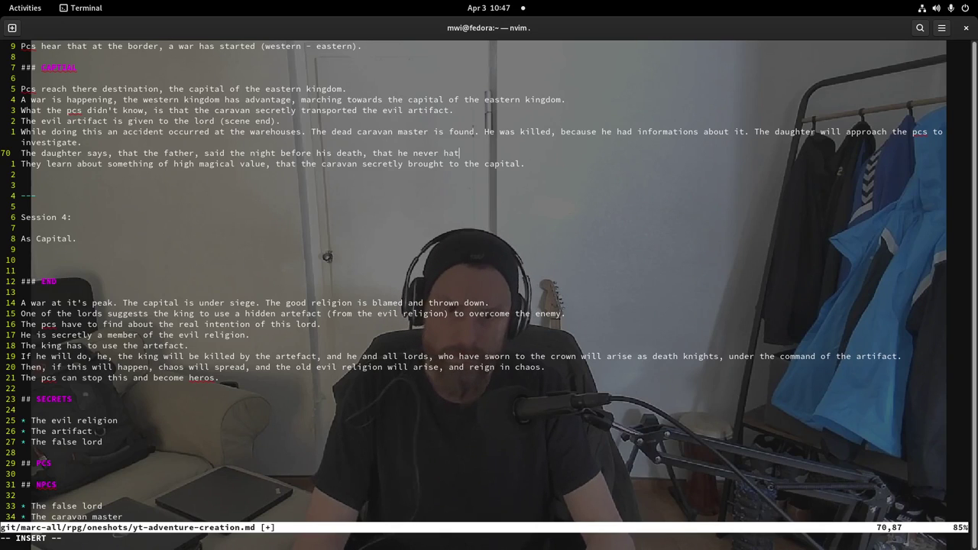
key(BackSpace)
text(d)
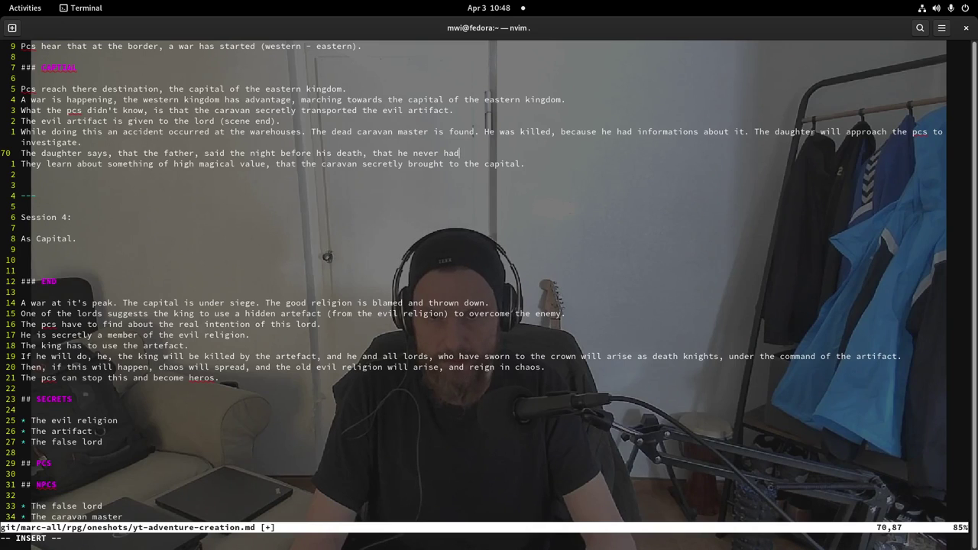
- Replace "he never had" at the end of the daughter's line with "it was mistake to make business with"
key(BackSpace)
key(BackSpace)
key(BackSpace)
key(BackSpace)
key(BackSpace)
key(BackSpace)
key(BackSpace)
key(BackSpace)
key(BackSpace)
key(BackSpace)
key(BackSpace)
key(BackSpace)
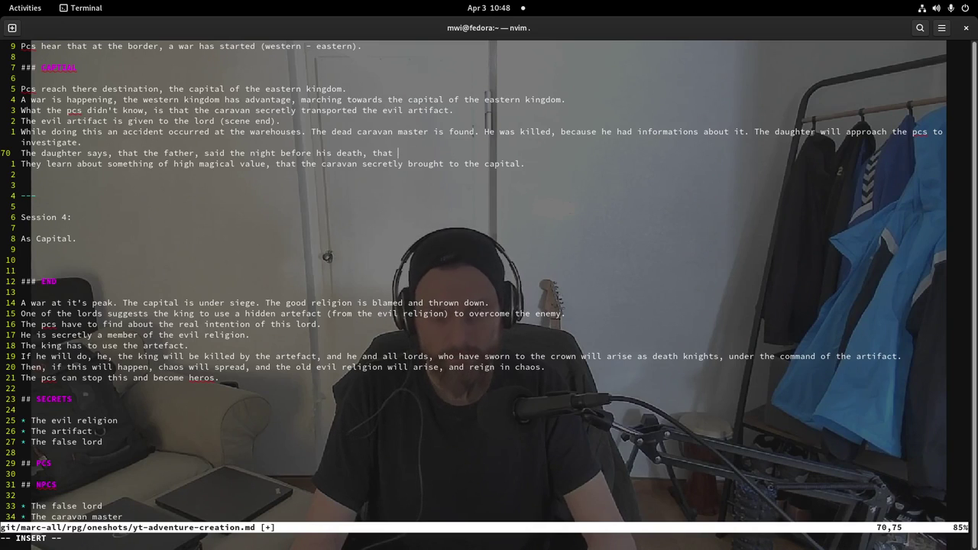
text(it was)
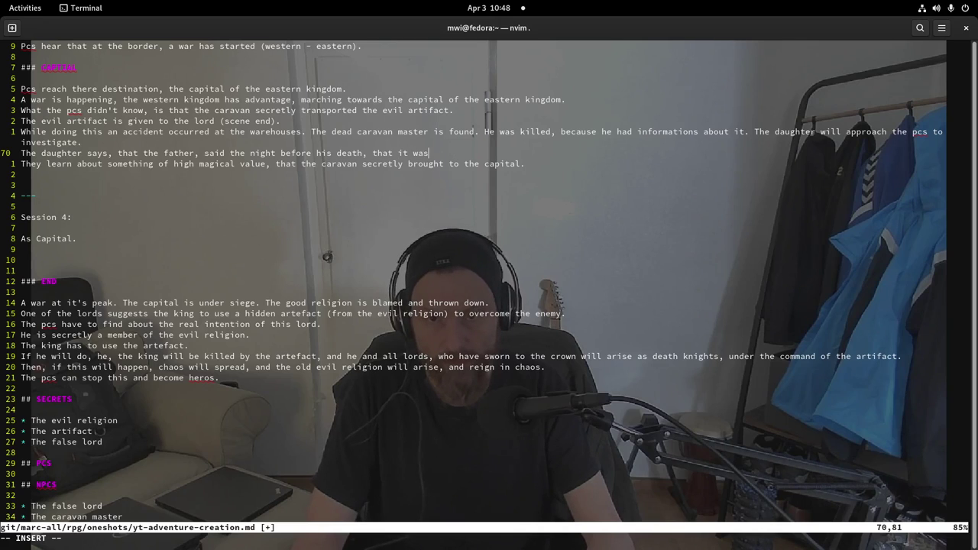
text( a)
key(BackSpace)
text(mistak )
text( to make)
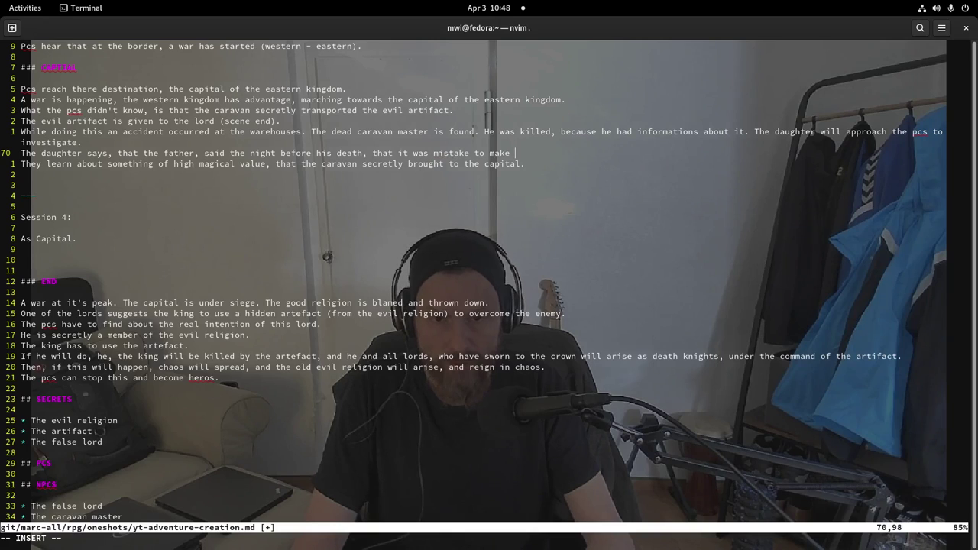
text( busi)
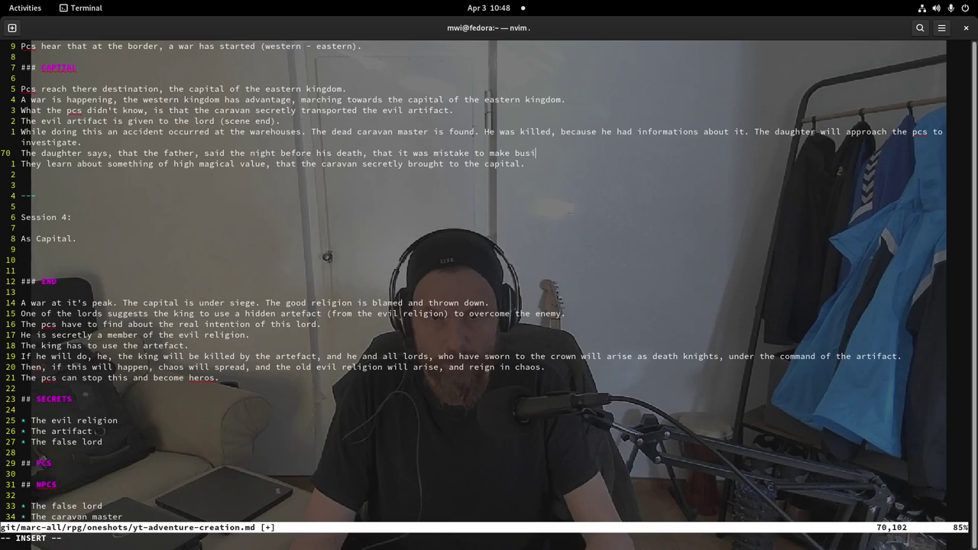
text(ness with)
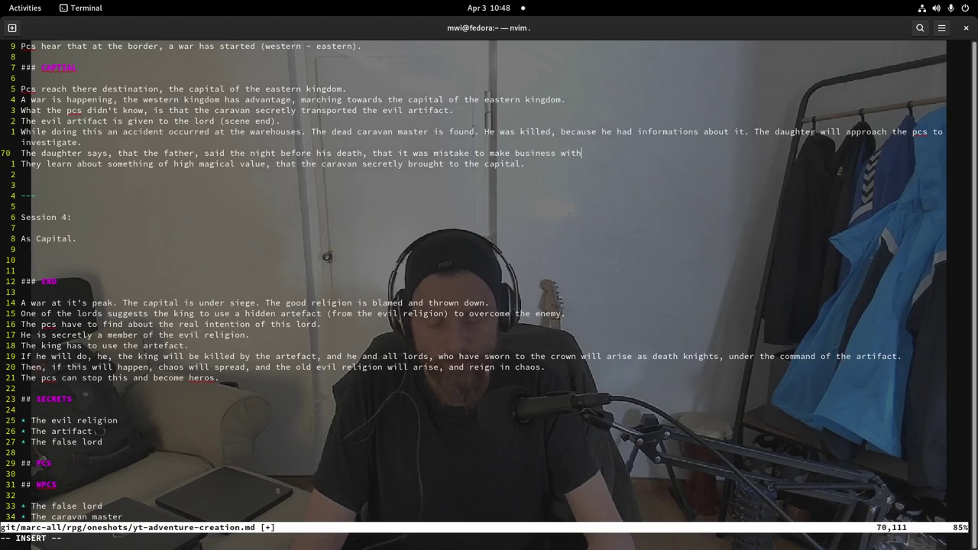
- Finish the daughter's line with "'him' (false lord)."
text( 'ho)
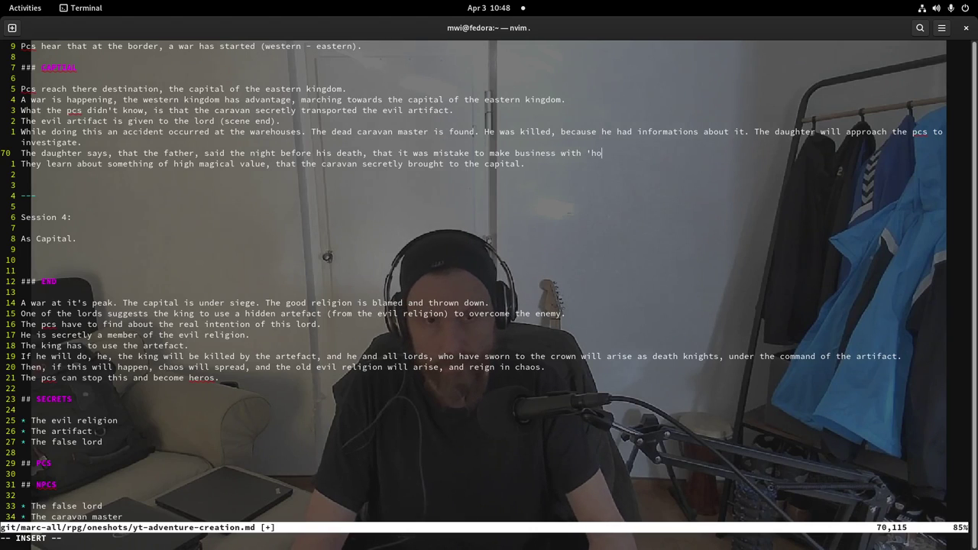
key(BackSpace)
text(im')
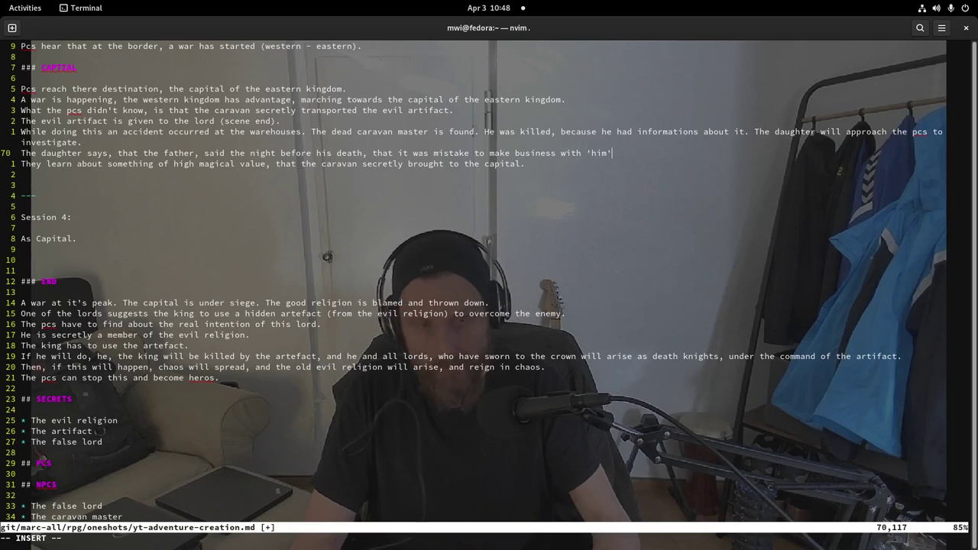
text( (f)
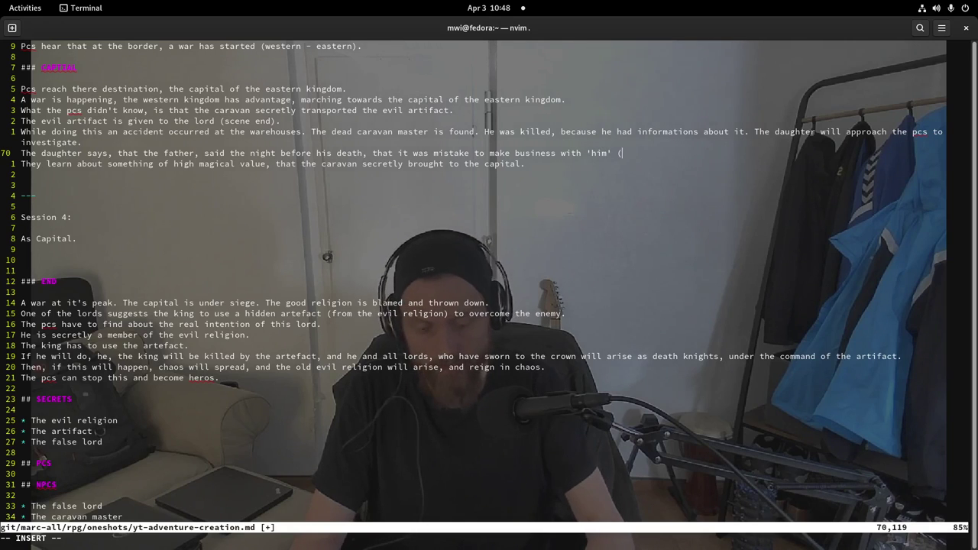
text(alse l)
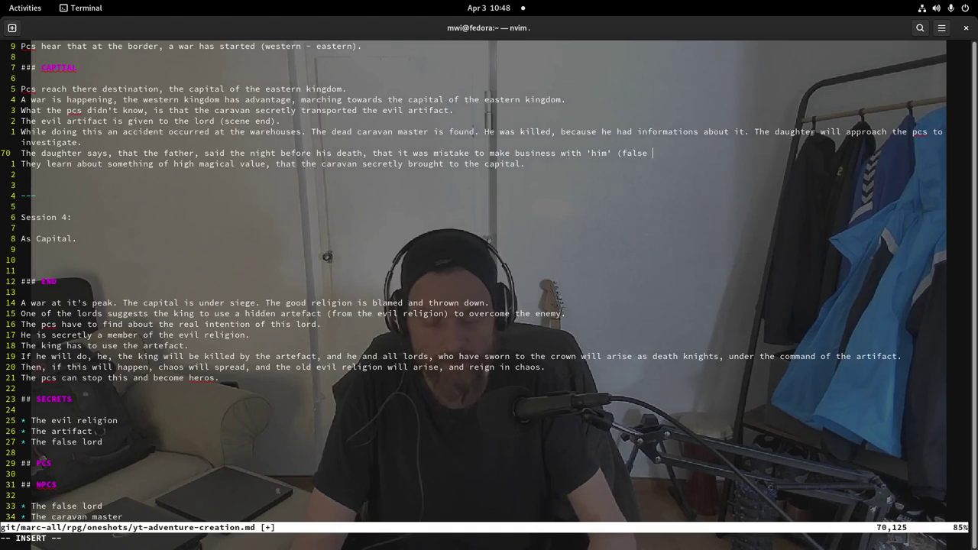
text(or)
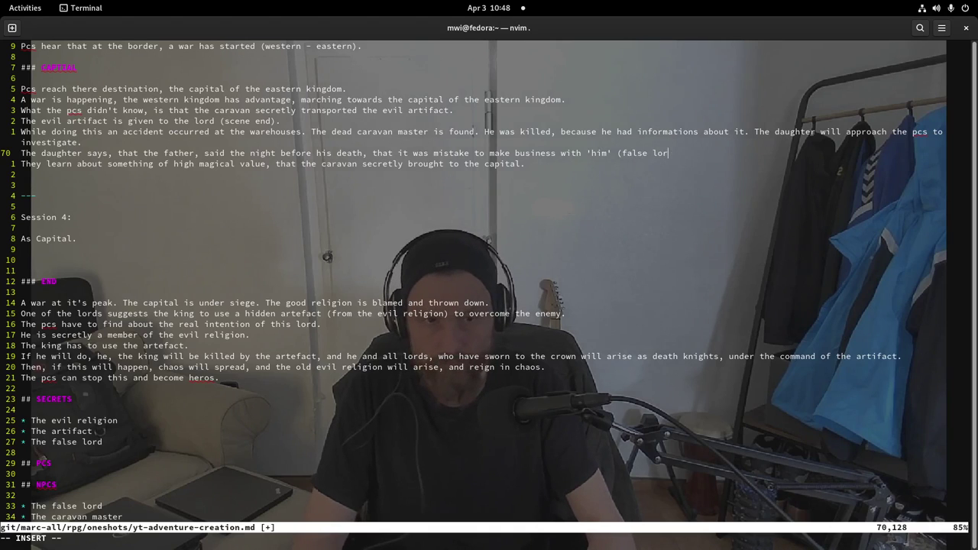
text(d).)
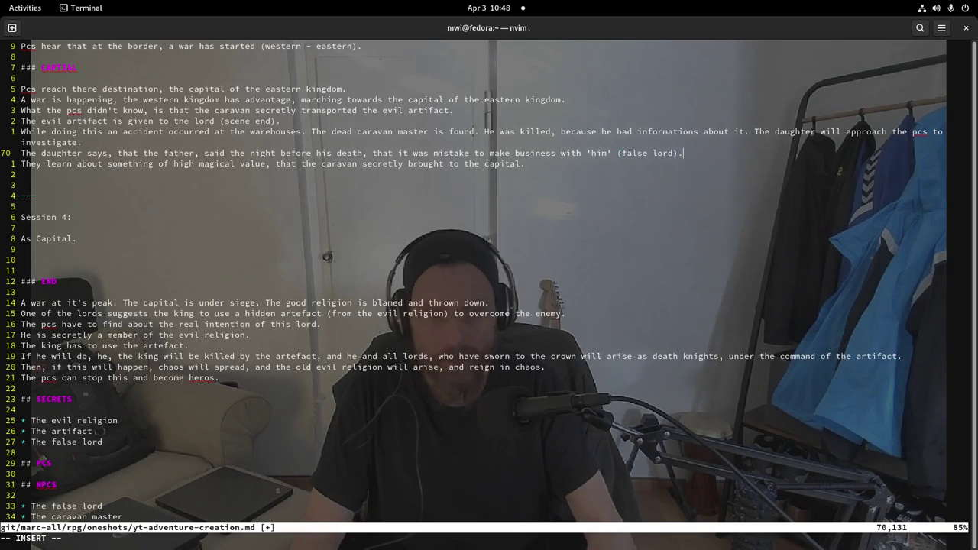
- Change "the father" to "she heard his father" in the daughter's line
key(Escape)
key(h)
key(h)
key(h)
key(h)
key(h)
key(h)
key(h)
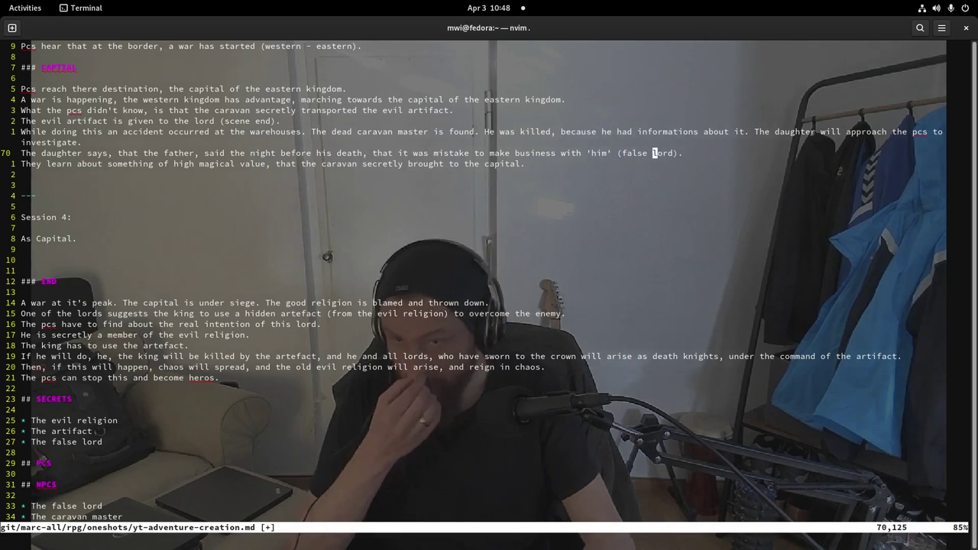
key(h)
key(h)
key(h)
key(h)
key(h)
key(h)
key(h)
key(h)
key(h)
key(h)
key(h)
key(h)
key(h)
key(h)
key(h)
key(h)
key(h)
key(h)
key(h)
key(h)
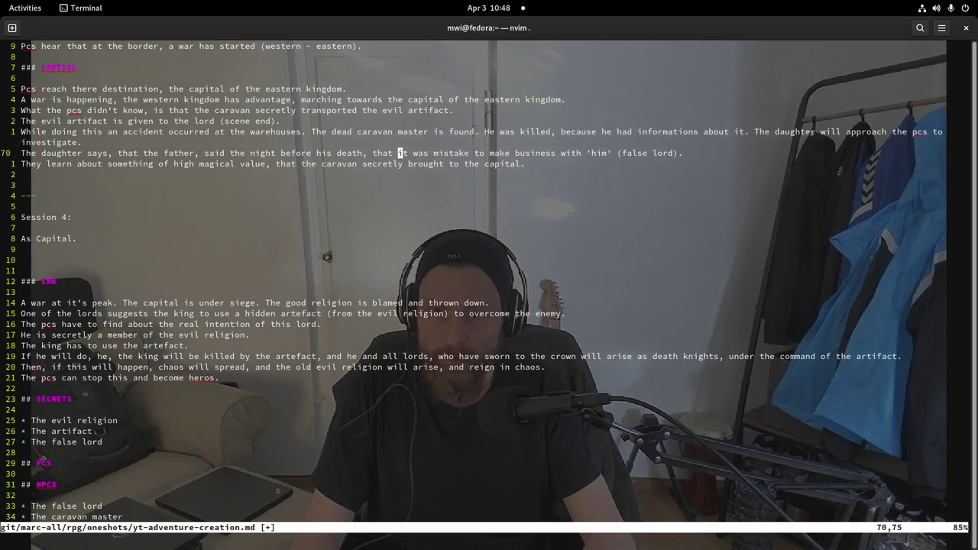
key(h)
key(h)
key(h)
key(h)
key(h)
key(h)
key(h)
key(h)
key(h)
key(h)
key(h)
key(h)
key(h)
key(h)
key(h)
key(h)
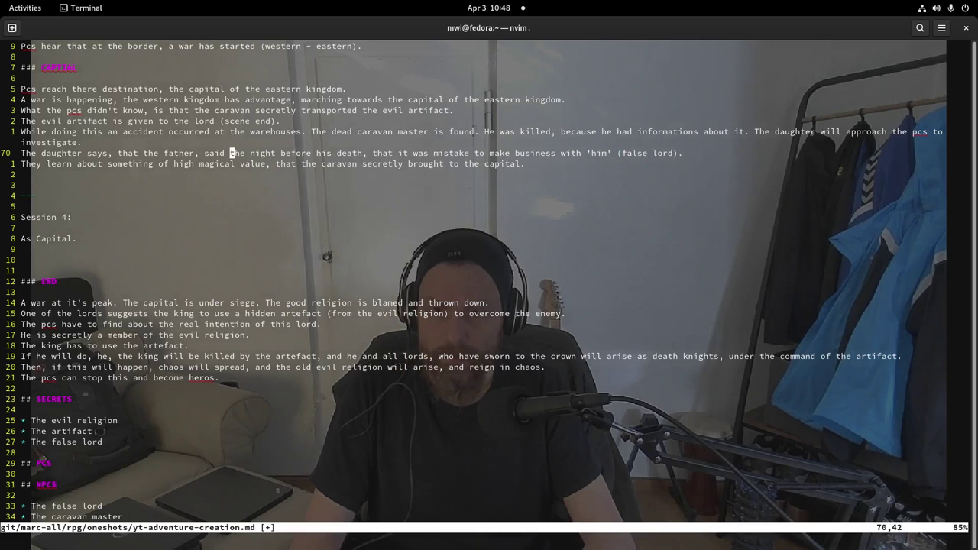
key(h)
key(h)
key(h)
key(h)
key(h)
key(h)
key(h)
key(h)
key(h)
key(h)
key(h)
key(h)
key(h)
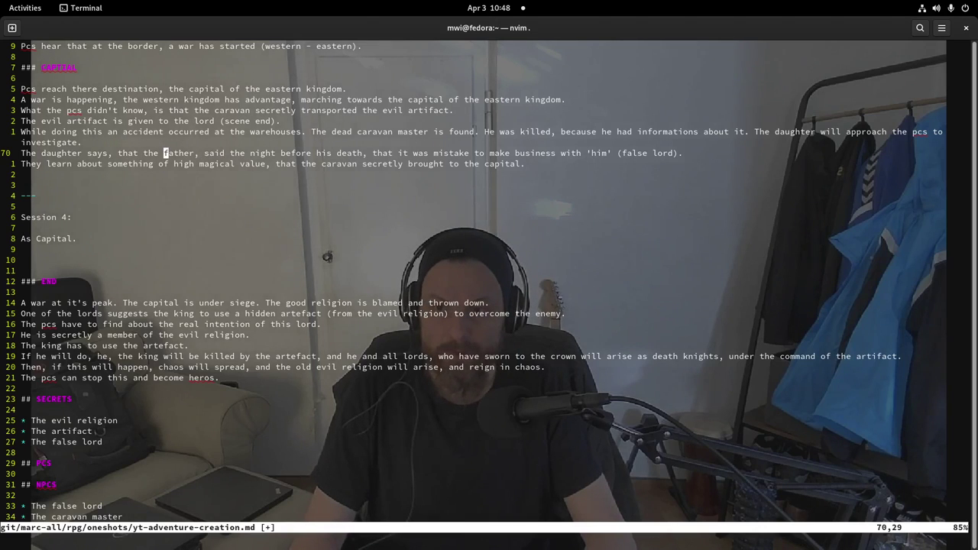
key(h)
key(h)
key(h)
key(h)
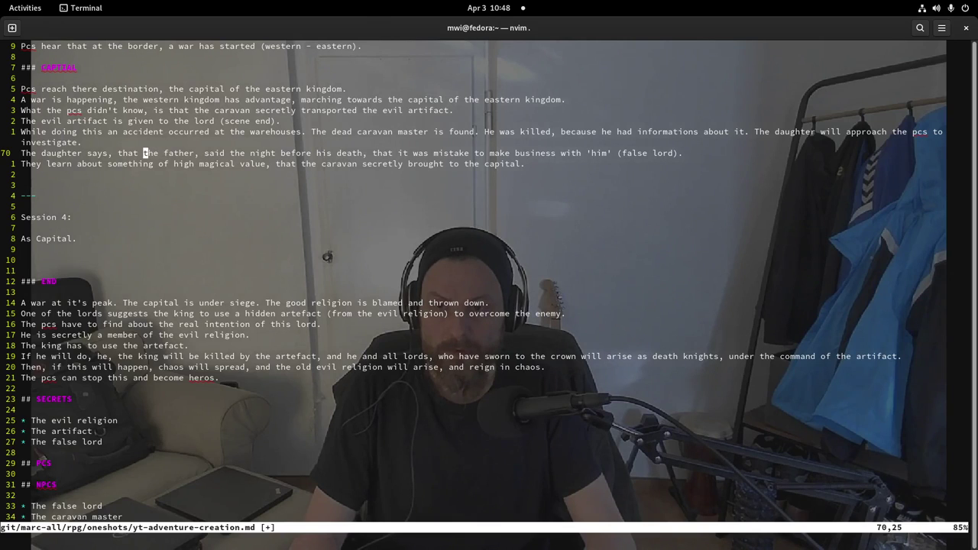
text(id the)
key(BackSpace)
key(BackSpace)
key(BackSpace)
text(she d)
key(BackSpace)
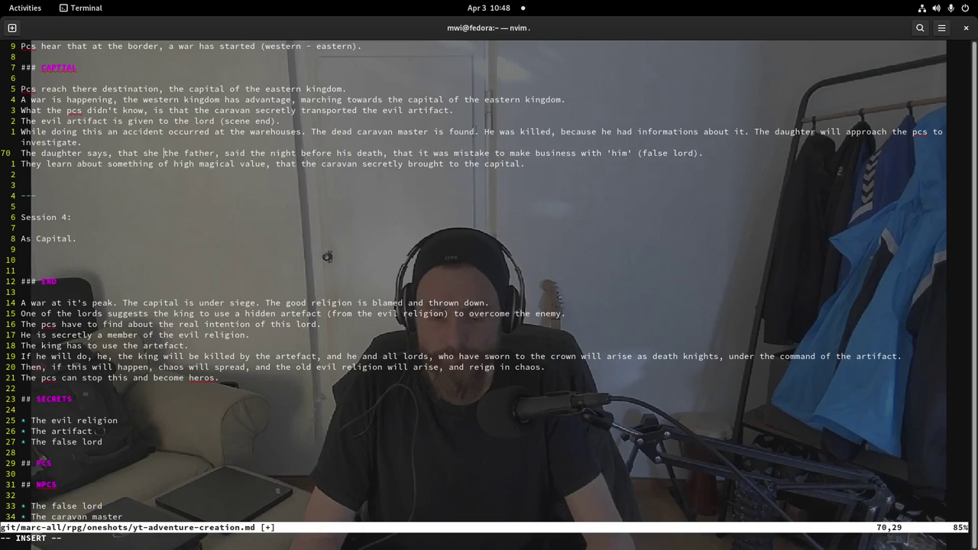
text(heard )
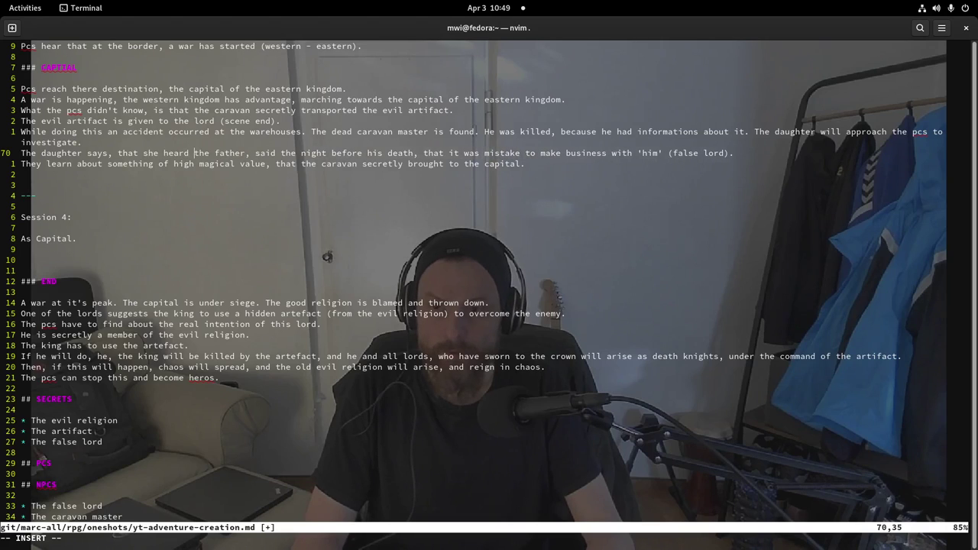
text(his)
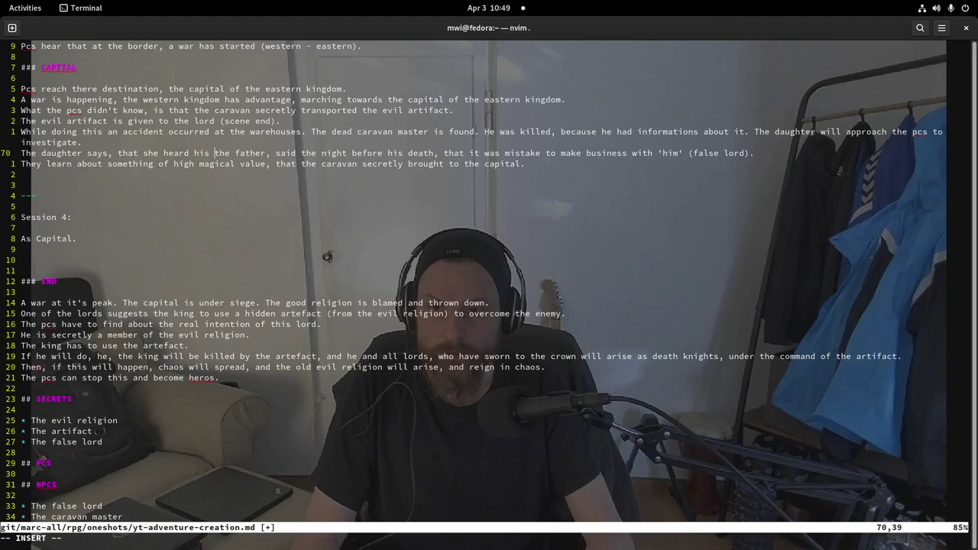
key(Delete)
key(Delete)
key(Delete)
text(l)
key(BackSpace)
key(BackSpace)
key(Escape)
- Insert the word "saying" after "his father", before the comma, in the daughter's line
key(l)
key(l)
key(l)
key(l)
key(l)
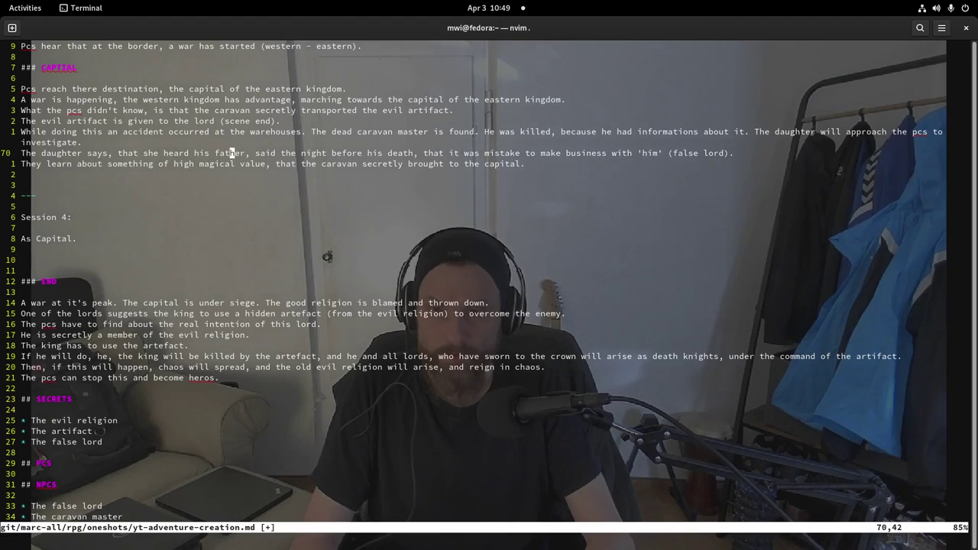
key(l)
key(l)
text(a, sa)
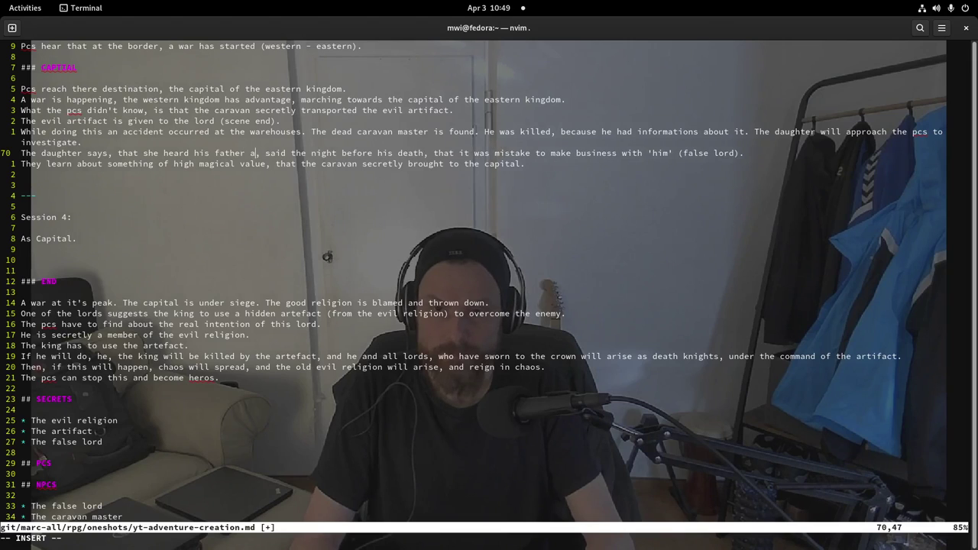
key(BackSpace)
text(saying)
key(Escape)
- Delete the word "said" and its extra space before "the night before his death" in the daughter's line
key(l)
key(l)
key(l)
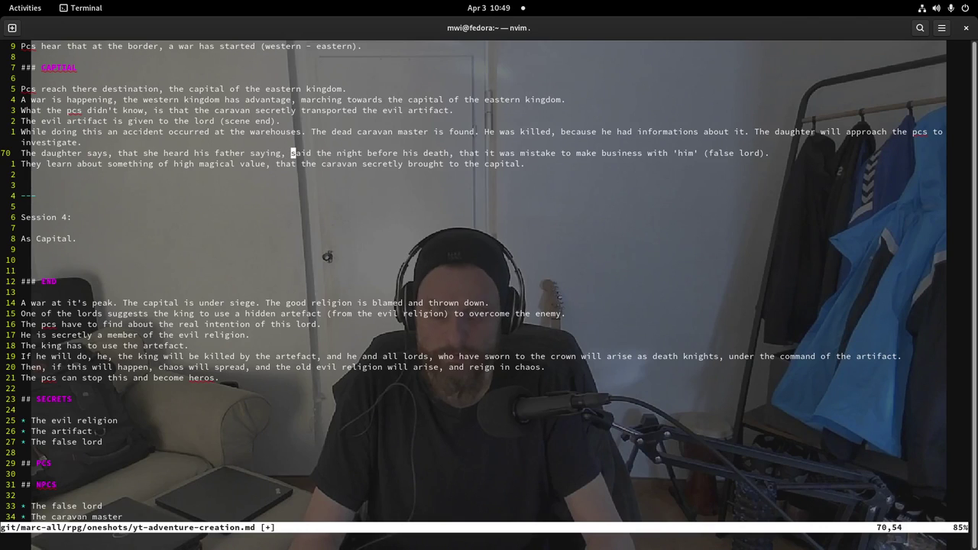
key(d)
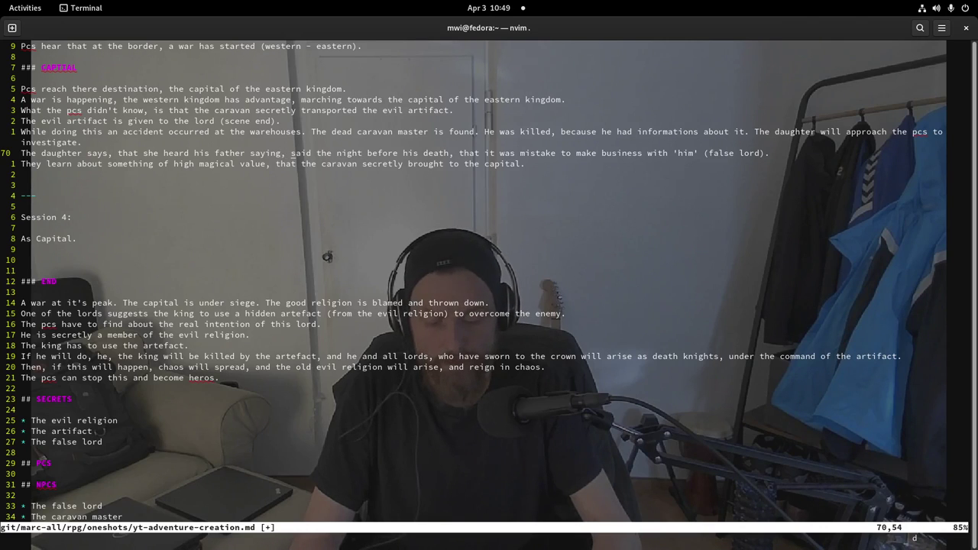
key(Escape)
key(h)
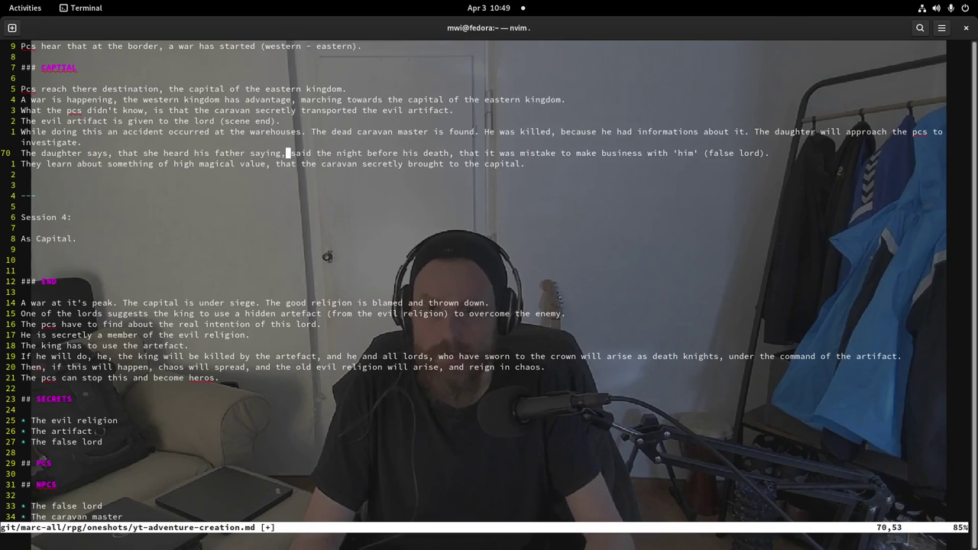
key(l)
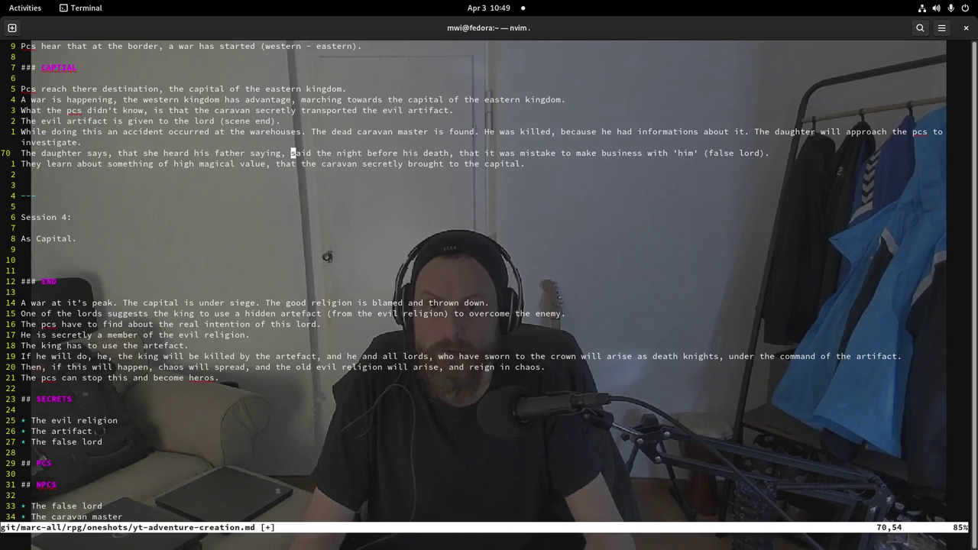
key(d)
key(w)
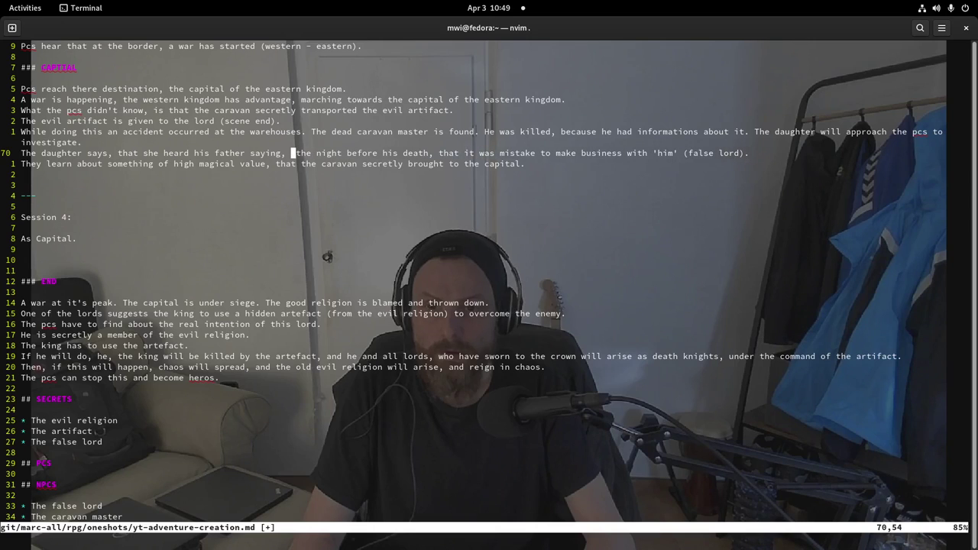
key(x)
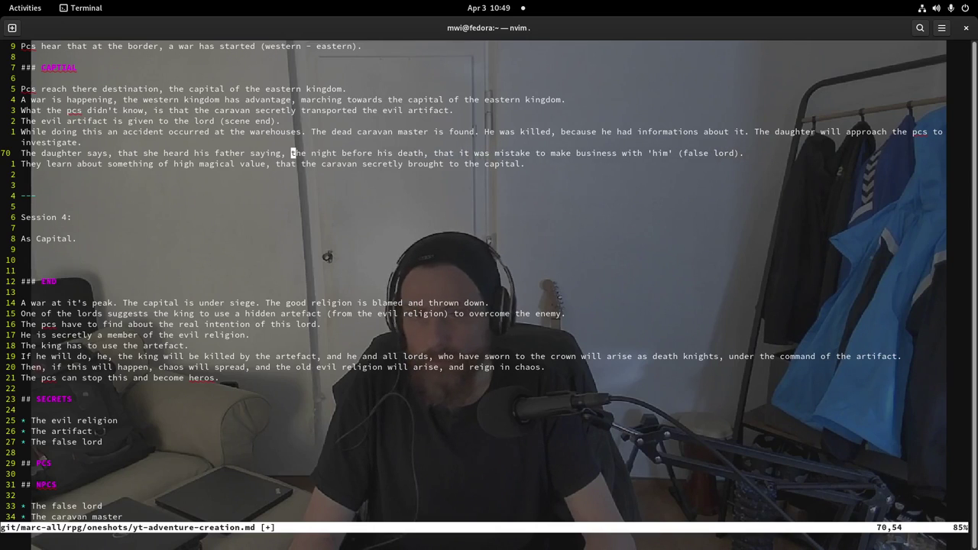
- Read through the rest of the daughter's line up to "(false lord)" and save the notes file
key(l)
key(l)
key(l)
key(l)
key(l)
key(l)
key(l)
key(l)
key(l)
key(l)
key(l)
key(l)
key(l)
key(l)
key(l)
key(l)
key(l)
key(l)
key(l)
key(l)
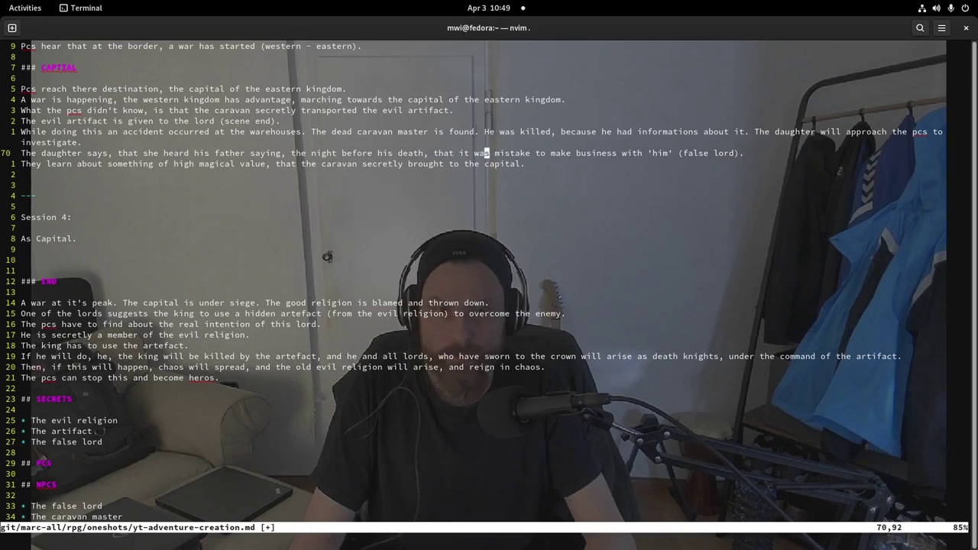
key(l)
key(l)
key(l)
key(l)
key(l)
key(l)
key(l)
key(l)
key(l)
key(l)
key(l)
key(l)
key(l)
key(l)
key(l)
key(l)
key(l)
key(l)
key(l)
key(l)
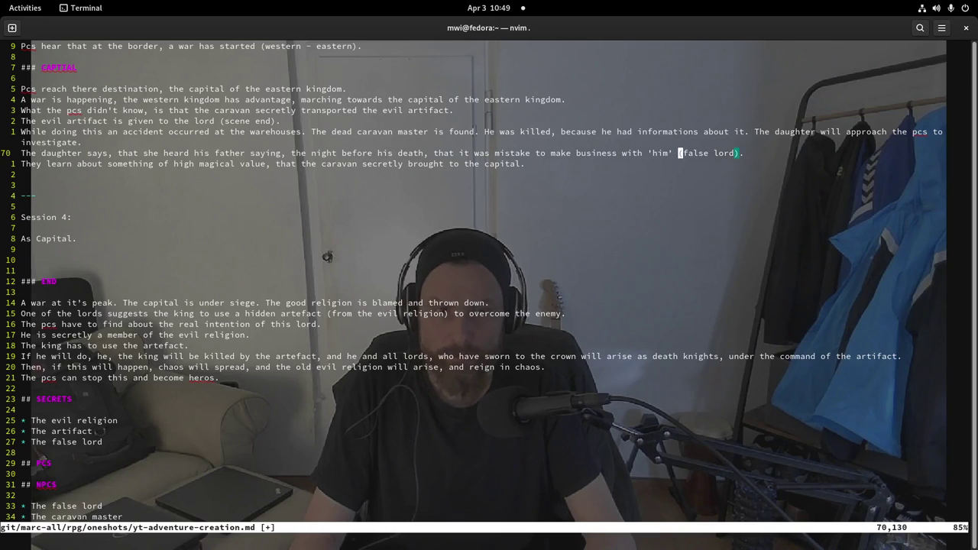
text(l:w)
key(Return)
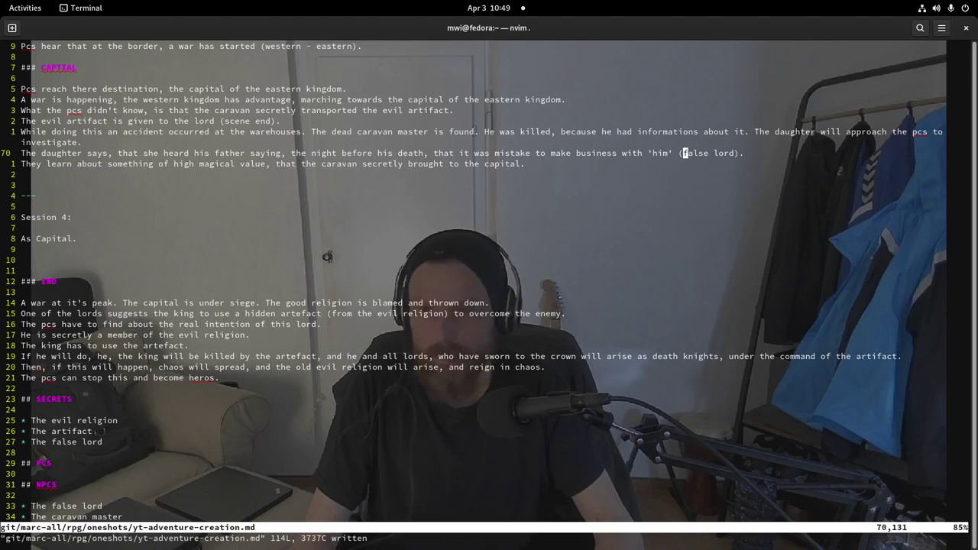
- Change the "Session 4:" label above "As Capital." to "Session 4-5:" and save the file
key(j)
key(j)
key(j)
key(j)
key(j)
key(j)
key(j)
key(j)
key(j)
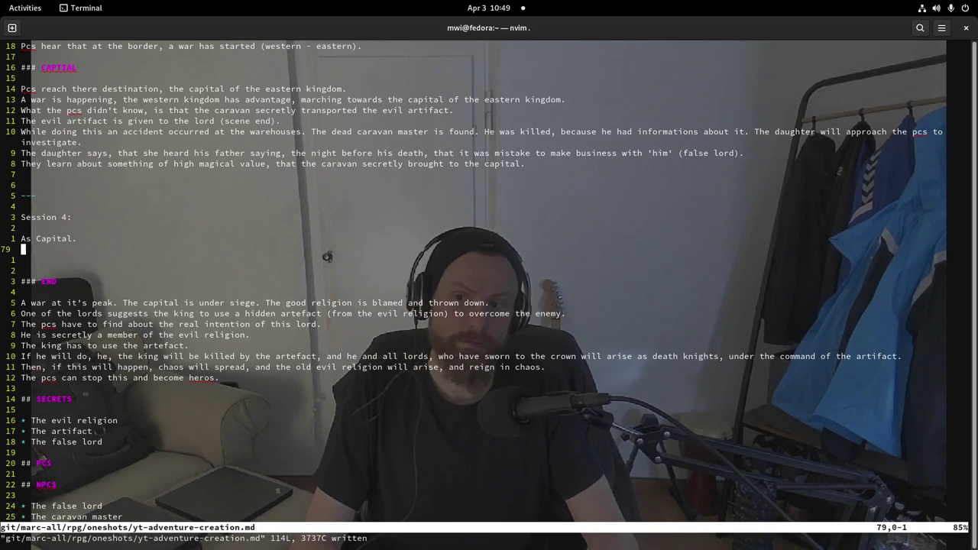
key(k)
key(k)
key(k)
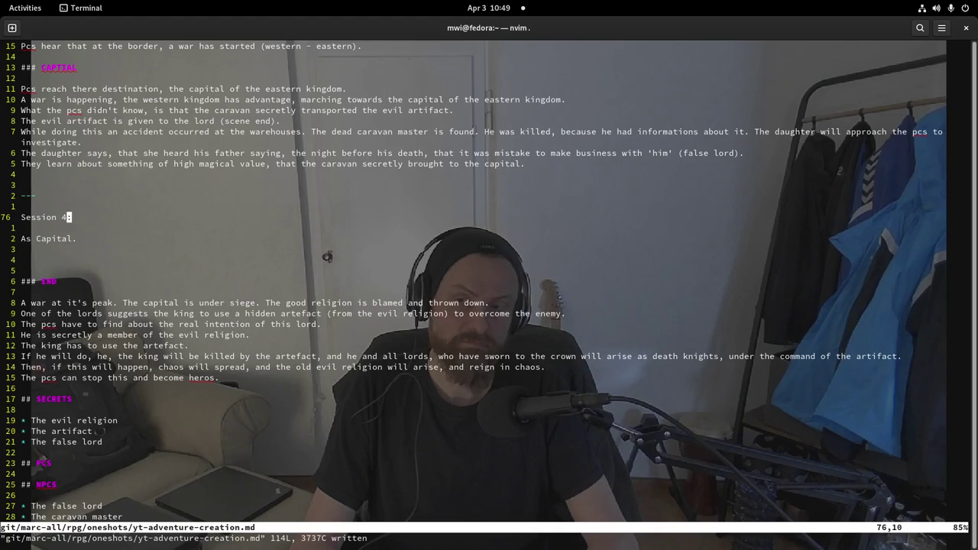
key(i)
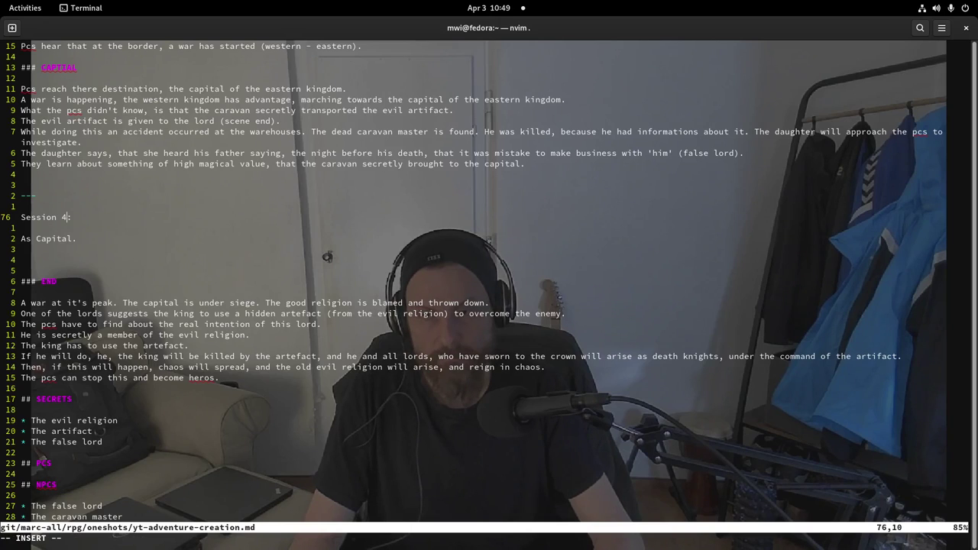
text(-3)
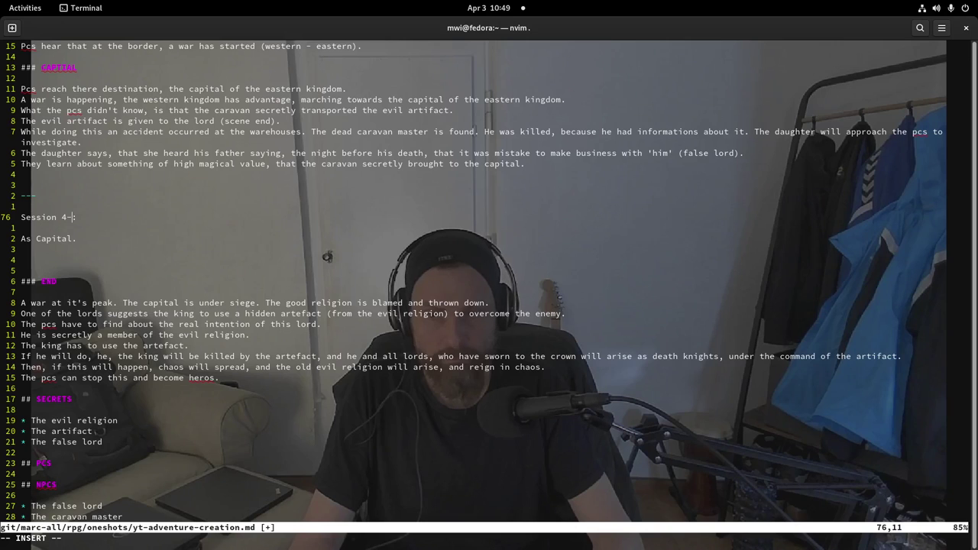
text(5)
key(Escape)
text(:w)
key(Return)
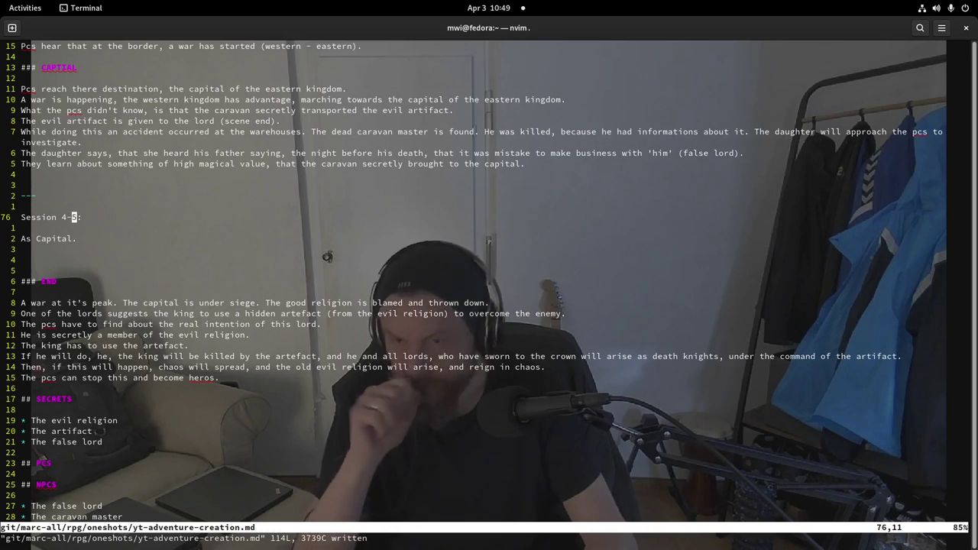
- Add the line "Thieving Guild, sewers, corrupt wizard, name of the Lord" below "As Capital.", separated by a blank line
key(j)
key(j)
key(j)
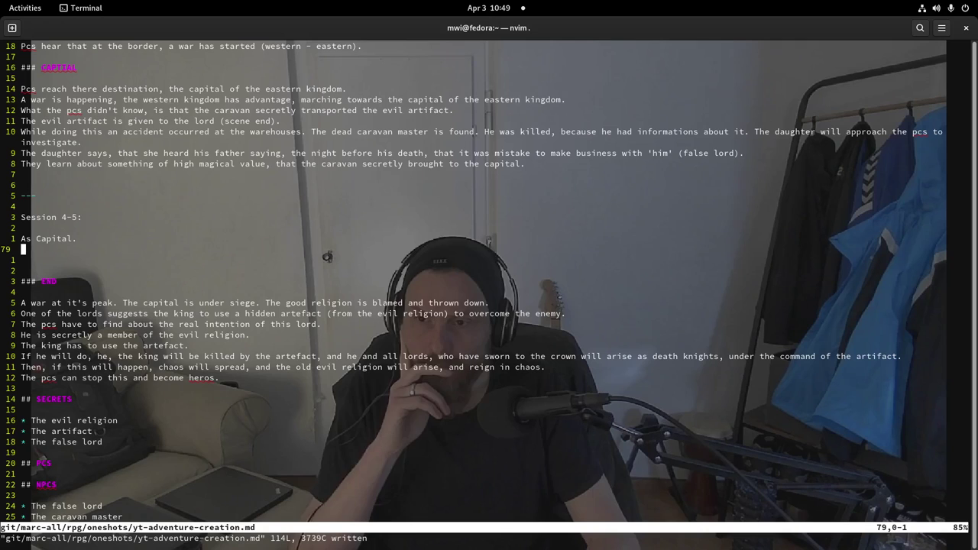
key(O)
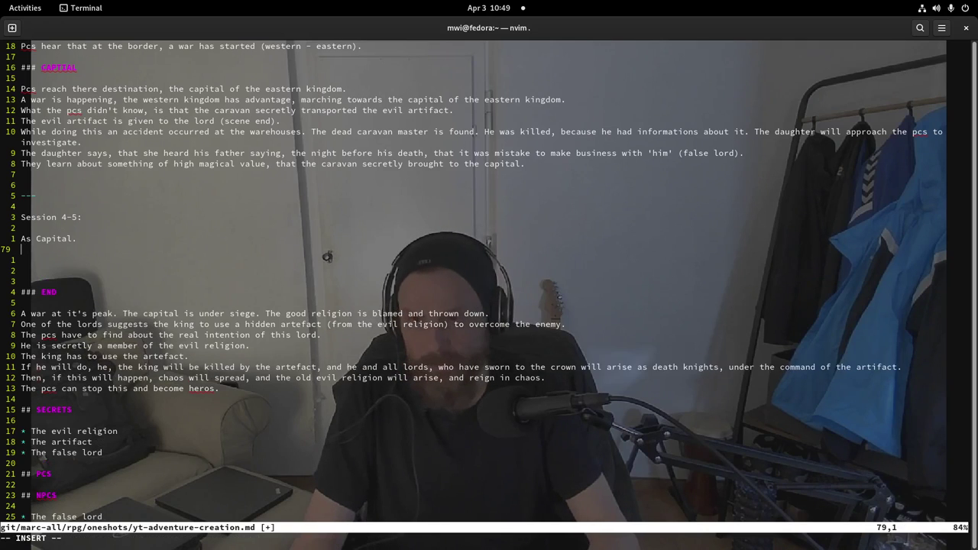
key(Return)
text(Thie)
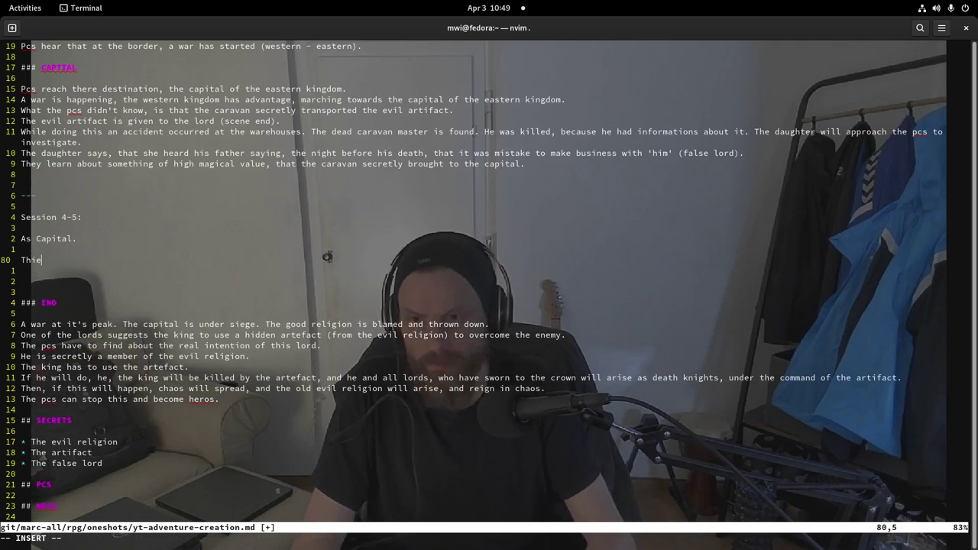
text(ving )
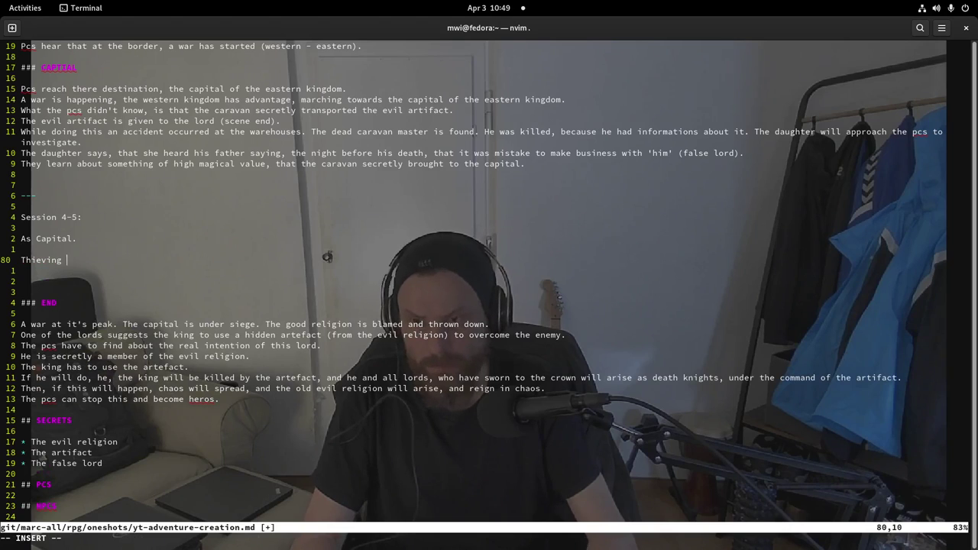
text(Guild, sewers)
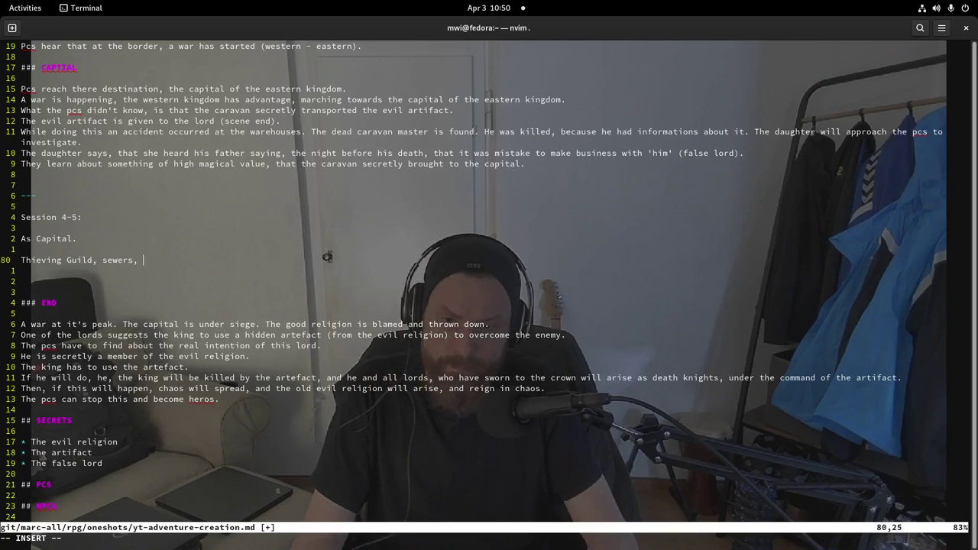
text(, corrupt wiz)
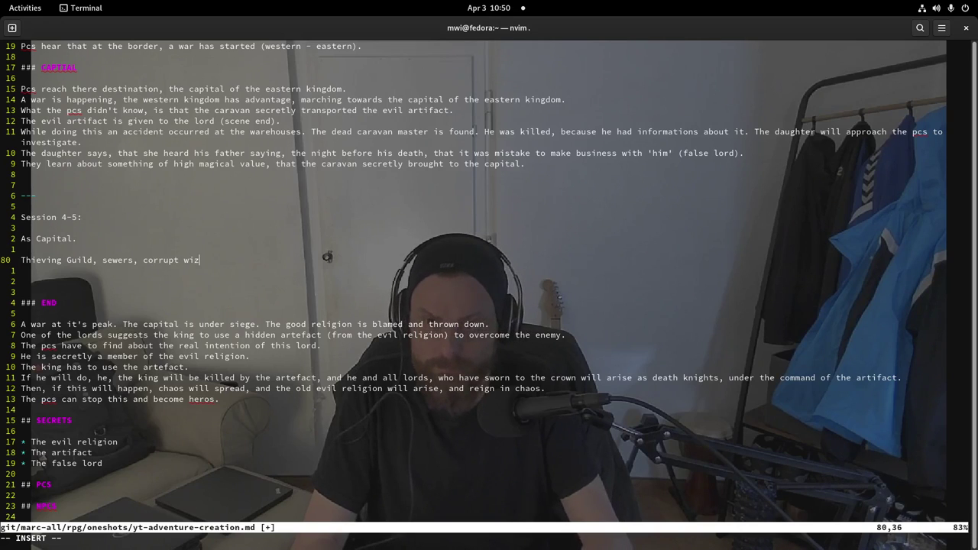
text(ard)
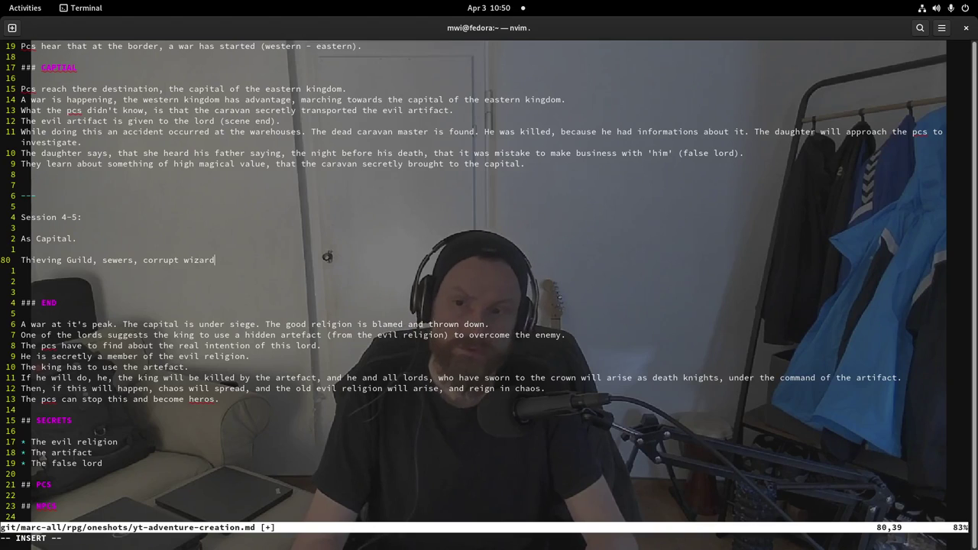
text(, n)
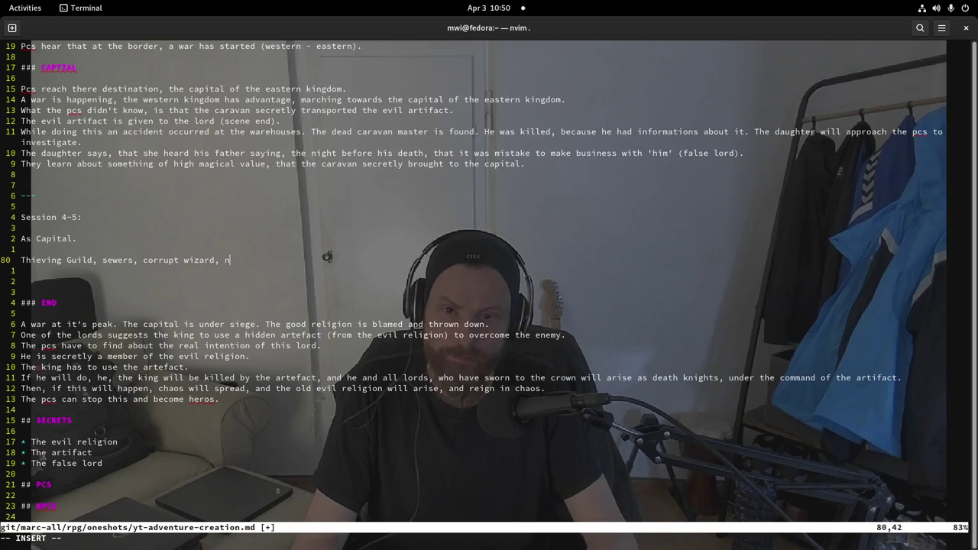
text(f the Lord)
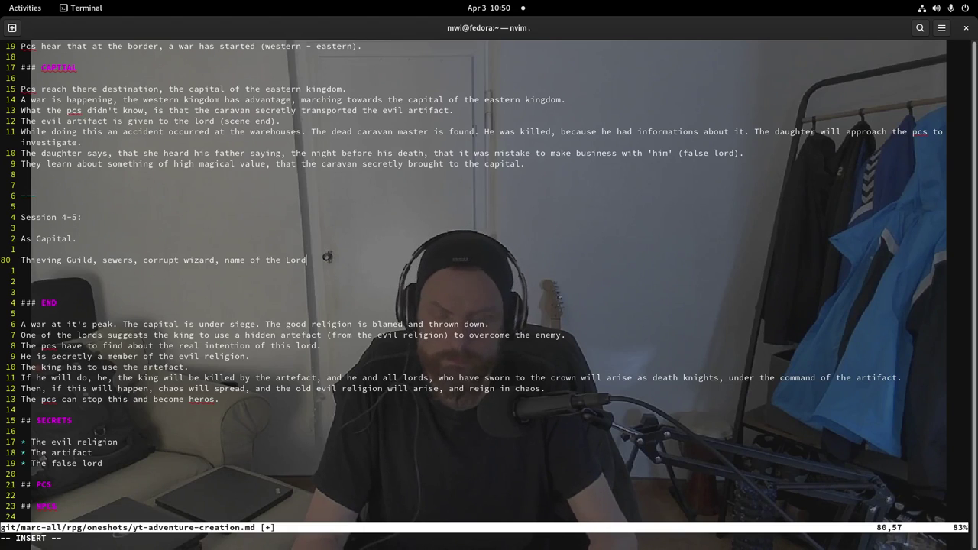
- Insert "finally, the" before "name of the Lord" in the Thieving Guild line
key(Escape)
key(h)
key(h)
key(h)
key(h)
key(h)
key(h)
key(h)
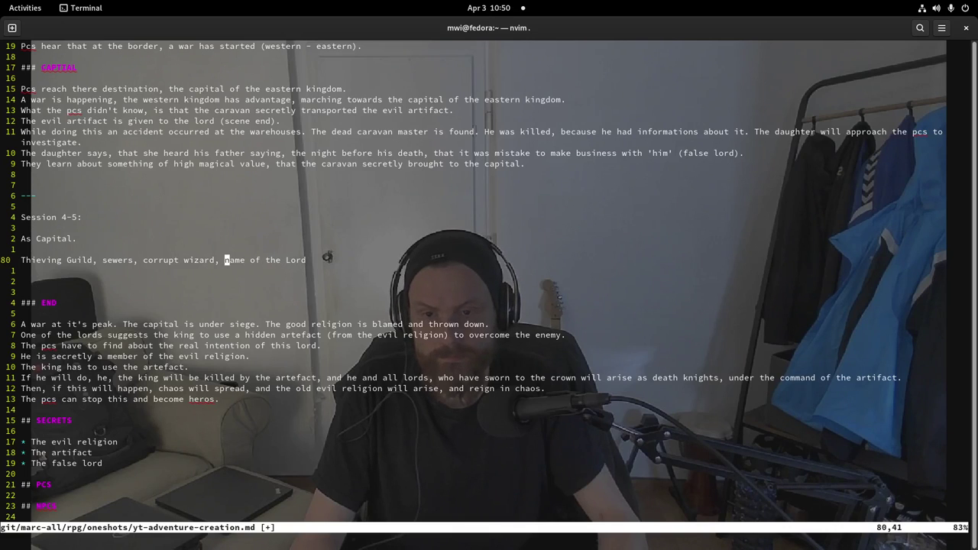
text(izard, finally)
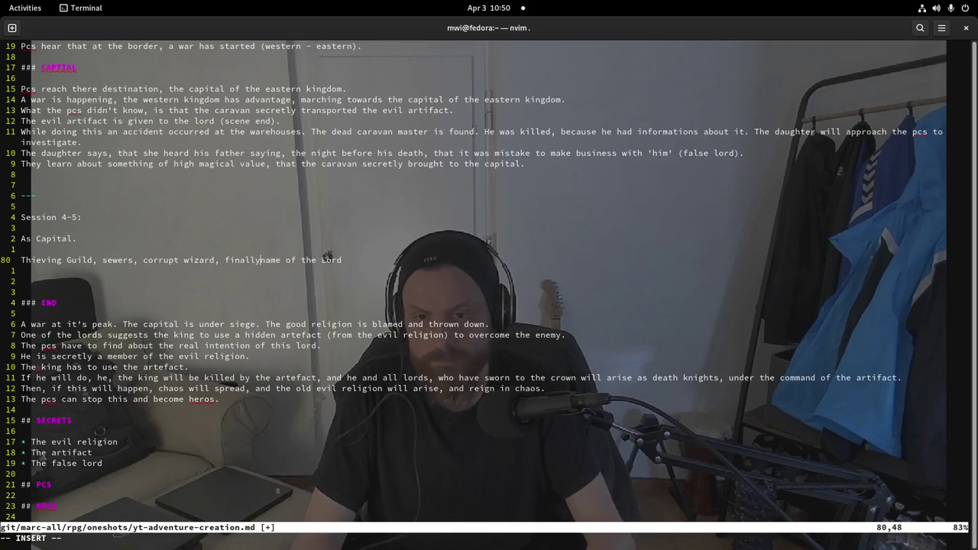
text(, the)
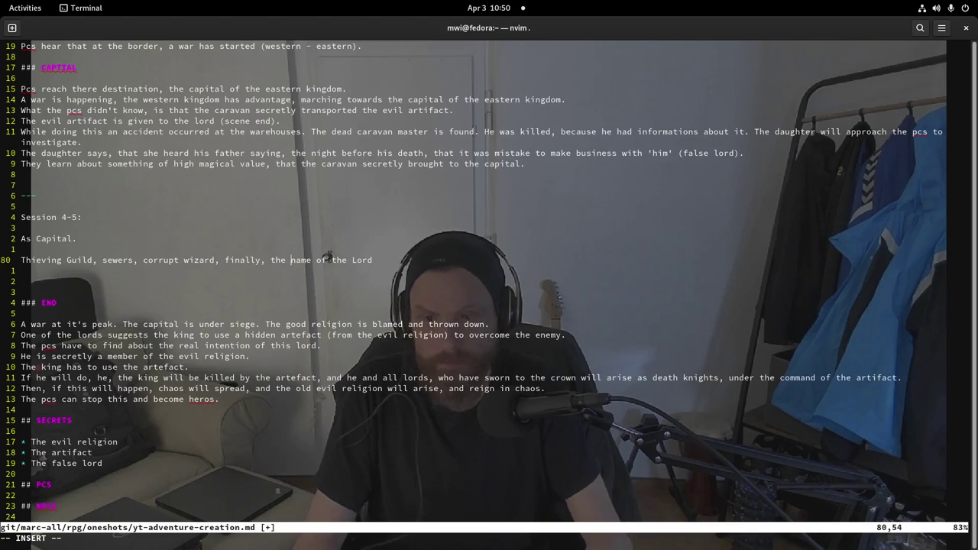
- Change "Guild" to lowercase "guild" in the Thieving Guild line and save the file
key(Escape)
key(h)
key(h)
key(h)
key(h)
key(h)
key(h)
key(h)
key(h)
key(h)
key(h)
key(h)
key(h)
key(h)
key(h)
key(h)
key(h)
key(h)
key(h)
key(h)
key(h)
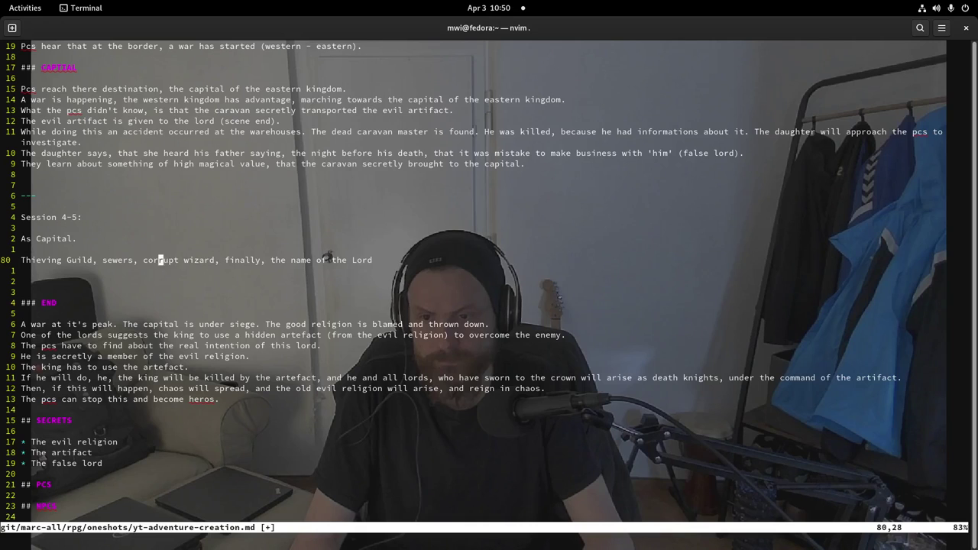
key(ctrl+v)
text(u)
text(:w)
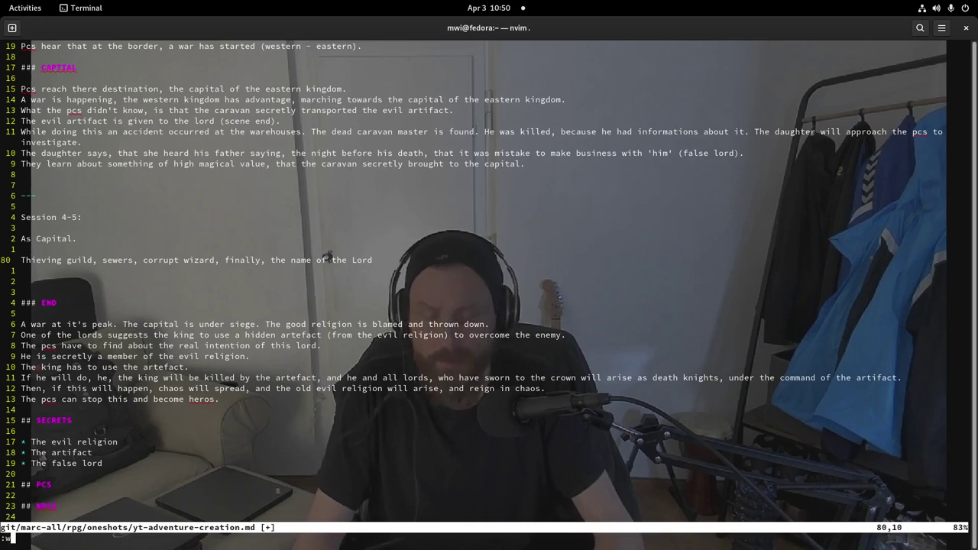
key(Return)
- Replace "Lord" with "lord." at the end of the thieving guild line and save the file
key(l)
key(l)
key(l)
key(l)
key(l)
key(l)
key(l)
key(l)
key(l)
key(l)
key(l)
key(l)
key(l)
key(l)
key(l)
key(l)
key(l)
key(l)
key(l)
key(l)
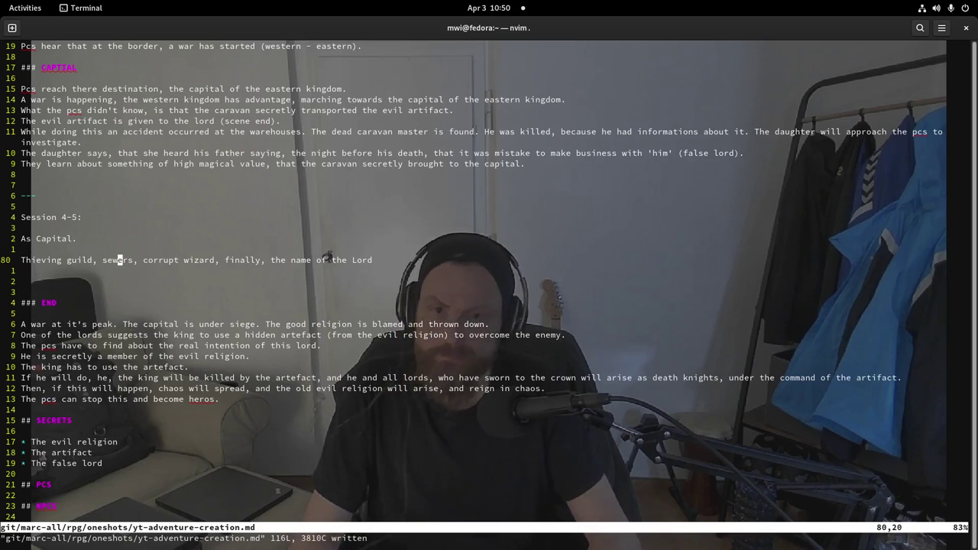
key(l)
key(l)
key(l)
key(l)
key(l)
key(l)
key(l)
key(l)
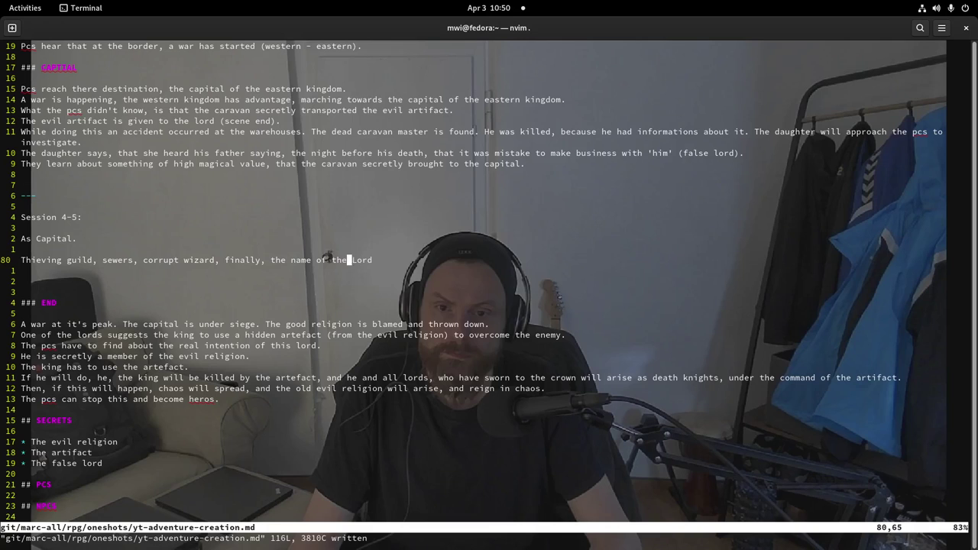
text(lcwlord)
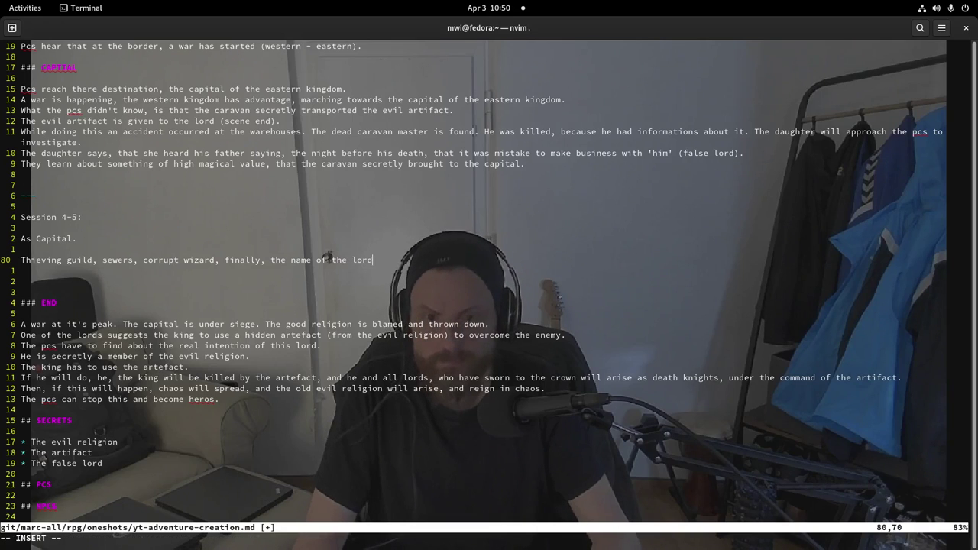
text(.)
key(Escape)
text(:w)
key(Return)
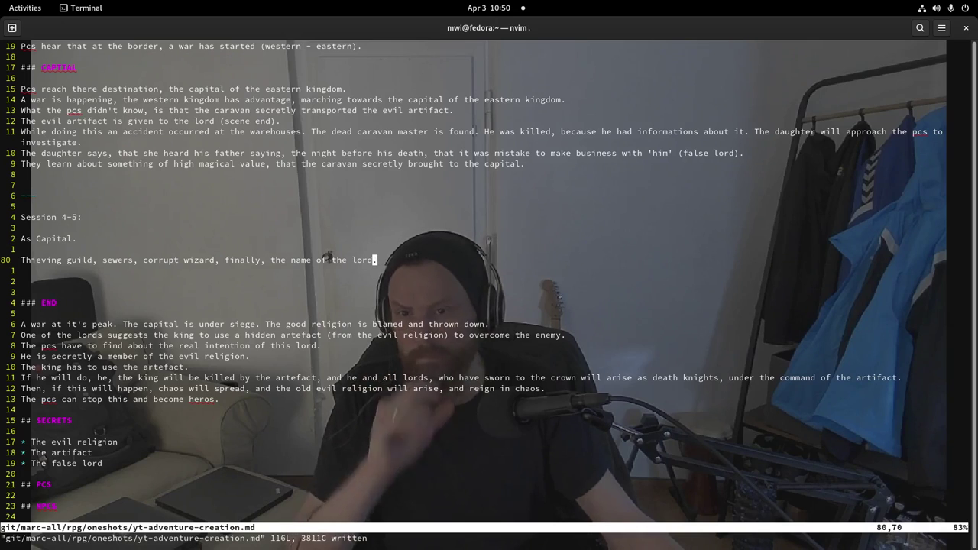
- Change the session label above "As Capital." to "Session 4-6:" and save the file
key(k)
key(k)
key(k)
key(k)
text(s)
text(6)
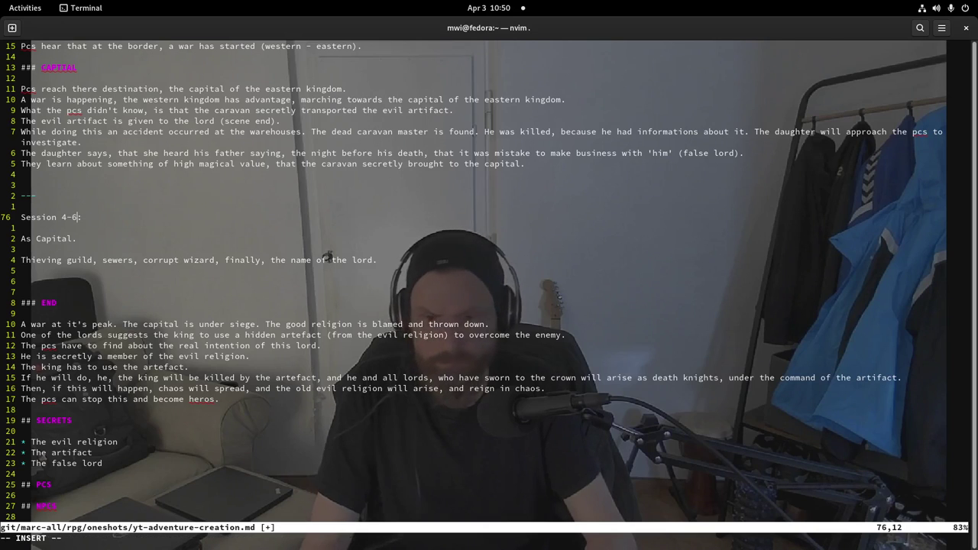
key(Escape)
text(:w)
key(Return)
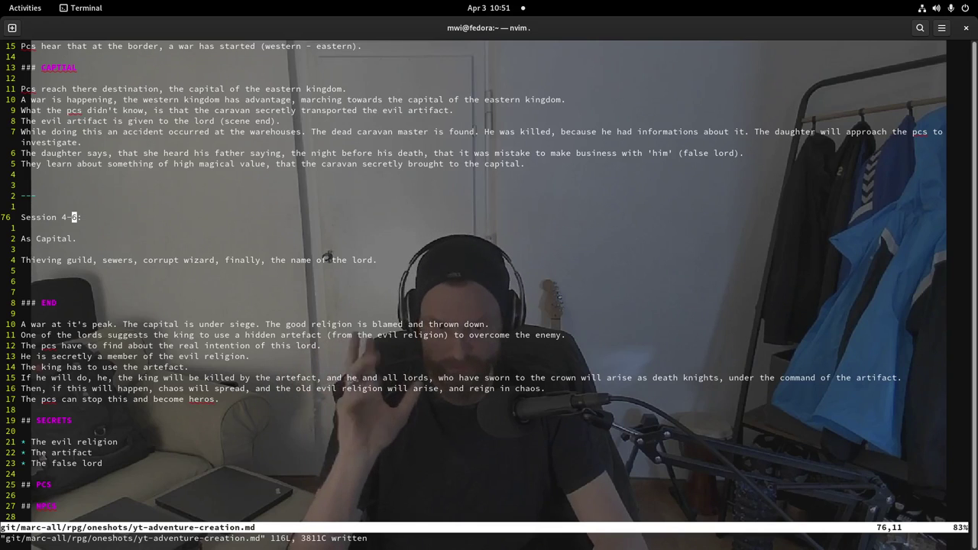
- Review the notes from the Session 4-6 label down to the END heading
key(j)
key(j)
key(j)
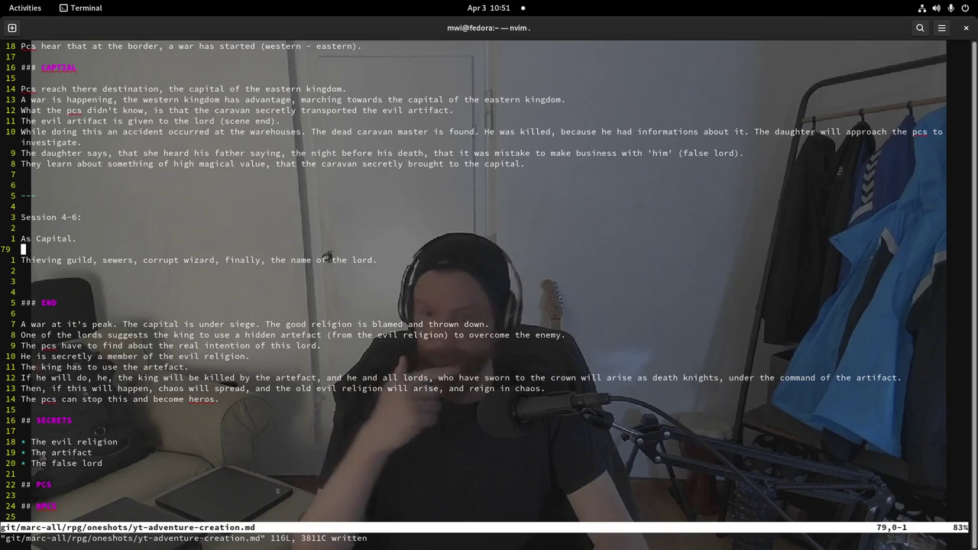
key(j)
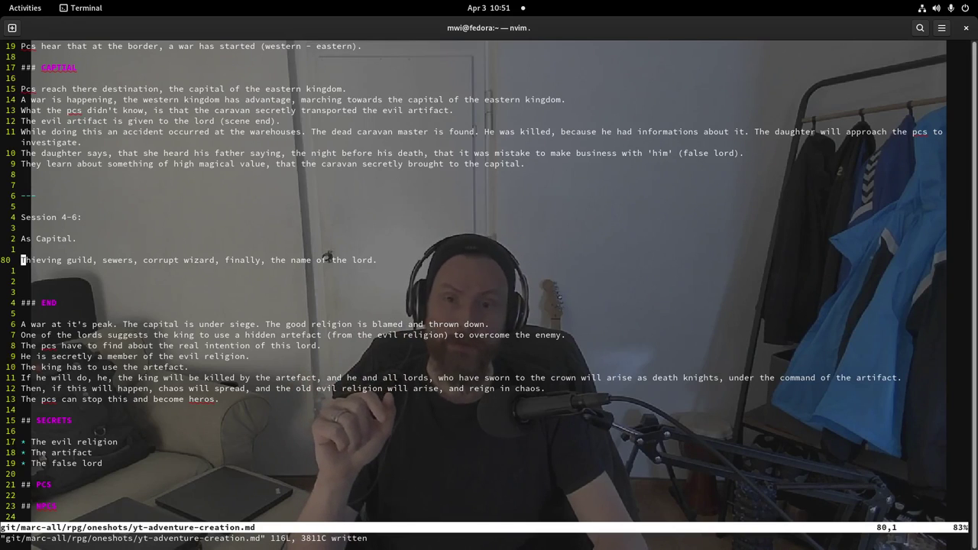
key(k)
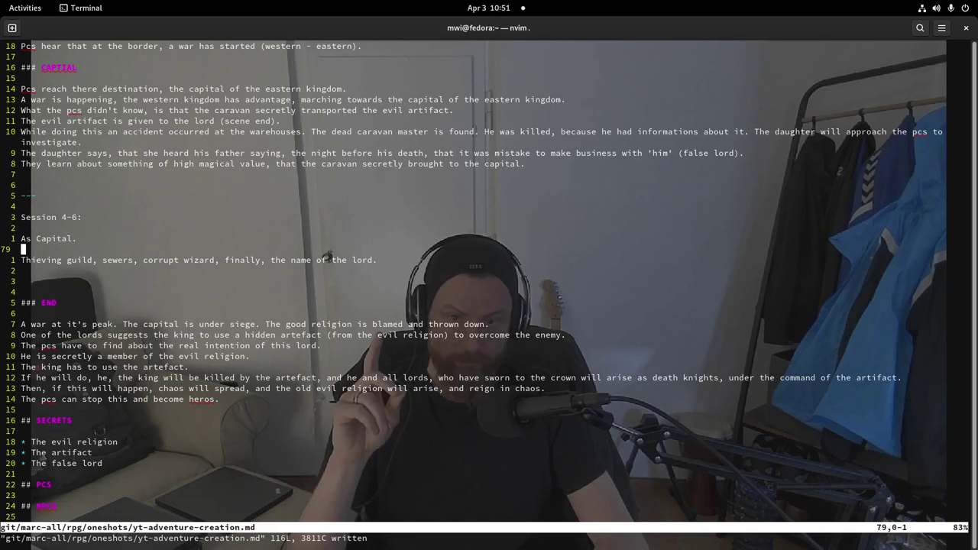
key(j)
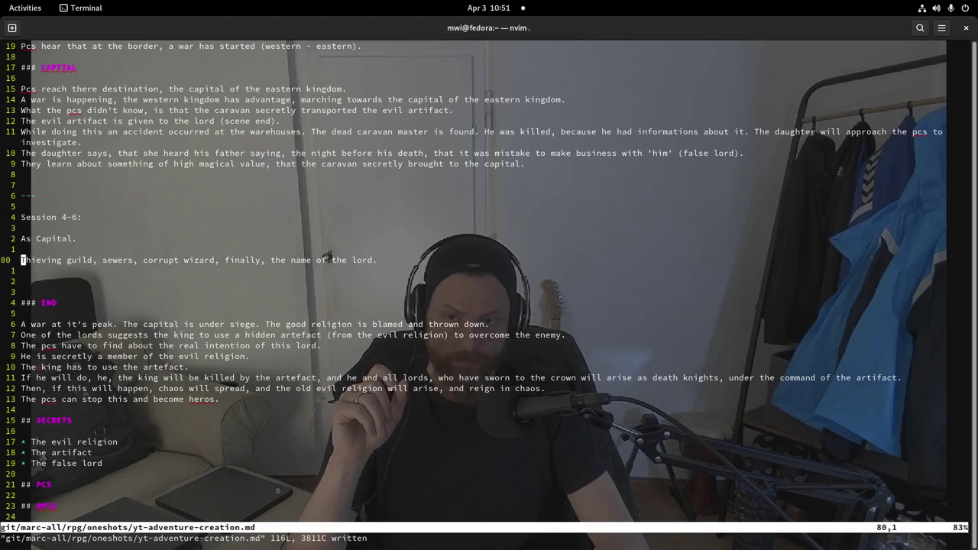
key(j)
key(j)
key(j)
key(j)
key(j)
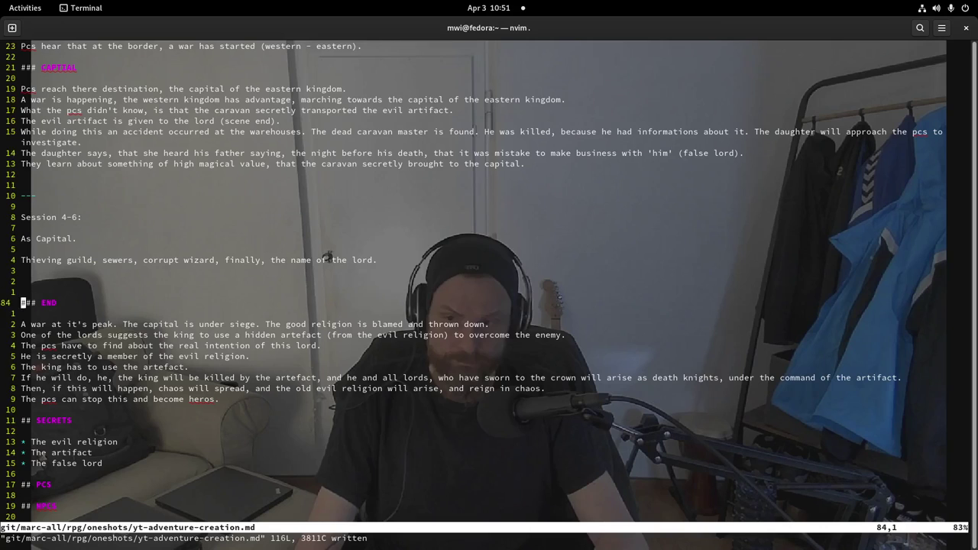
- Delete one of the blank lines above the END heading
key(k)
key(k)
key(d)
key(d)
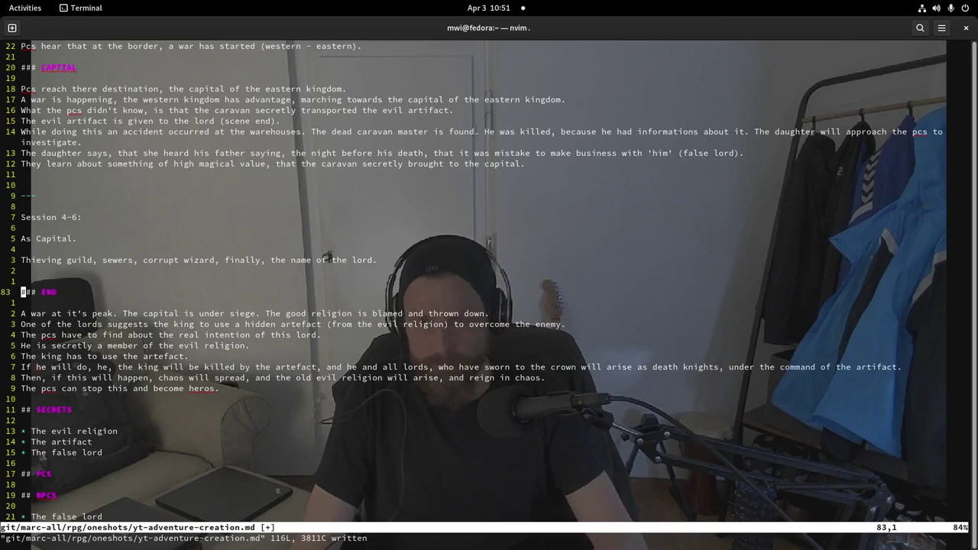
- Review the thieving guild line in the Session 4-6 notes up to the part about the lord's name
key(k)
key(k)
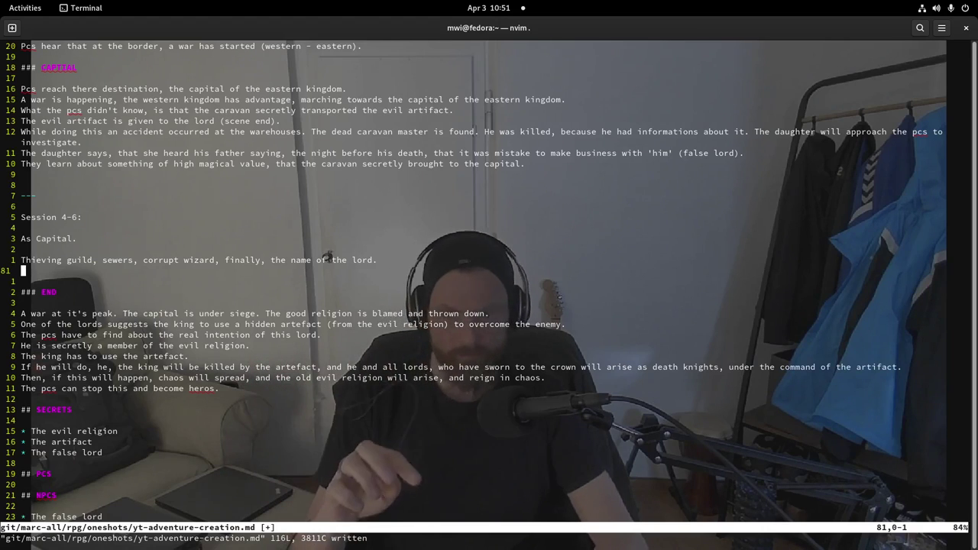
key(k)
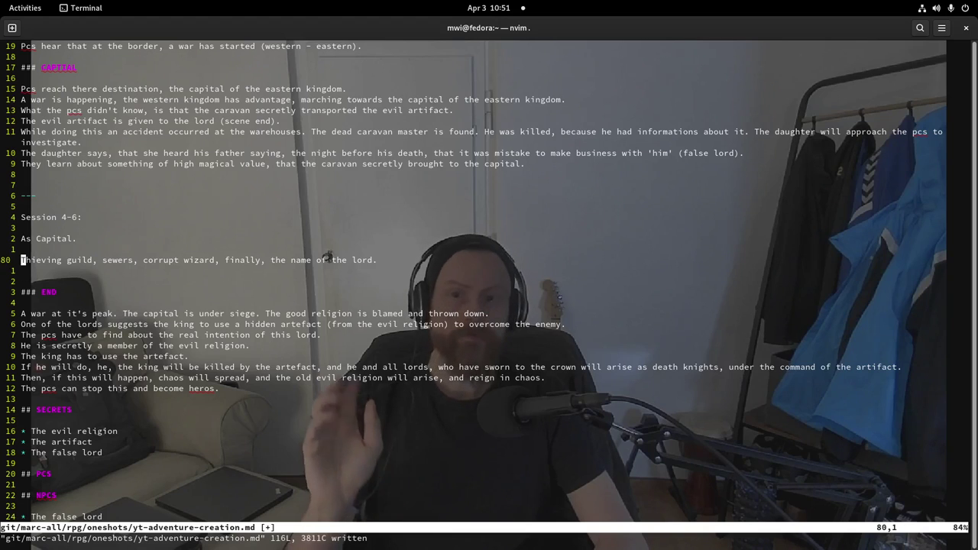
key(k)
key(j)
key(l)
key(l)
key(l)
key(l)
key(l)
key(l)
key(l)
key(l)
key(l)
key(l)
key(l)
key(l)
key(l)
key(l)
key(l)
key(l)
key(l)
key(l)
key(l)
key(l)
key(l)
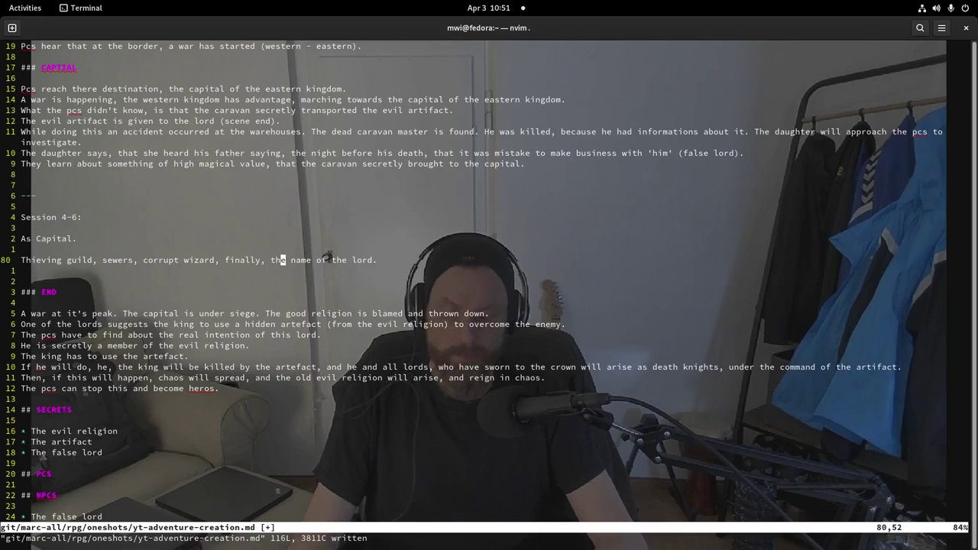
key(h)
key(h)
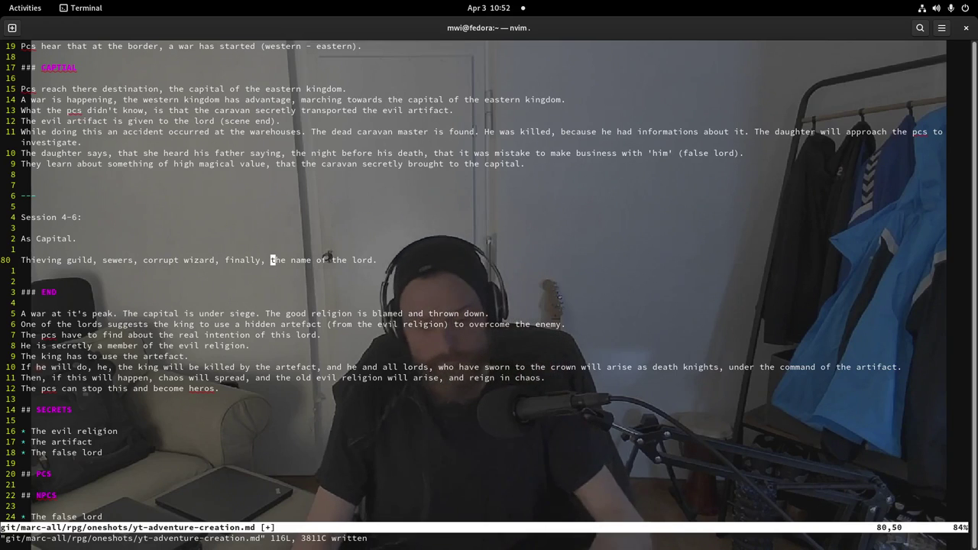
- Save the file and add a "---" separator below the last line of the END section, above SECRETS
text(:w)
key(Return)
key(j)
key(j)
key(j)
key(j)
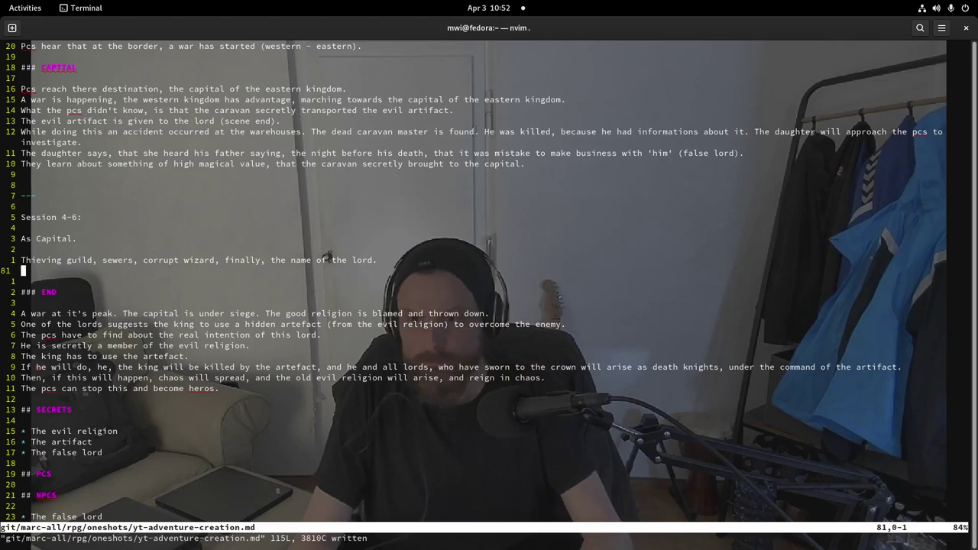
key(j)
key(j)
key(j)
key(j)
key(j)
key(j)
key(j)
key(j)
key(j)
key(o)
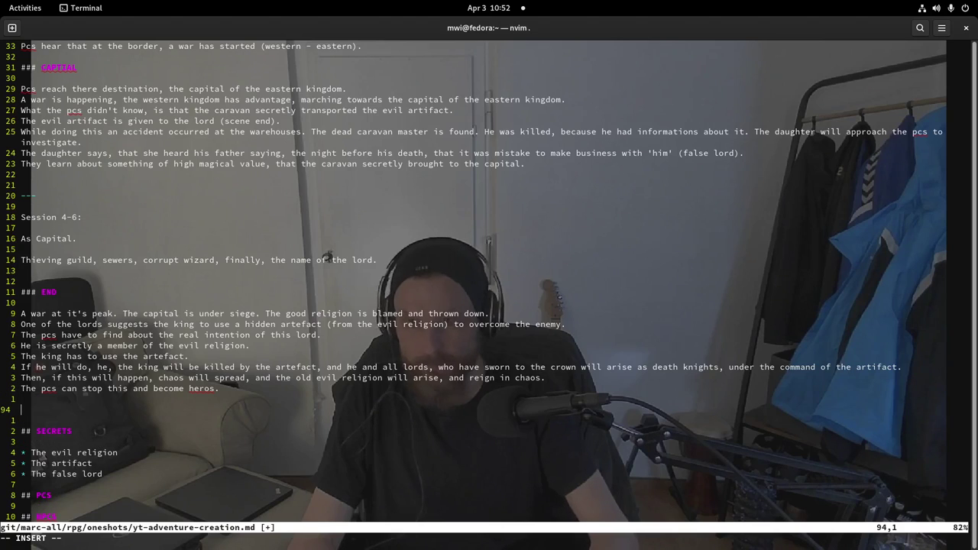
text(---)
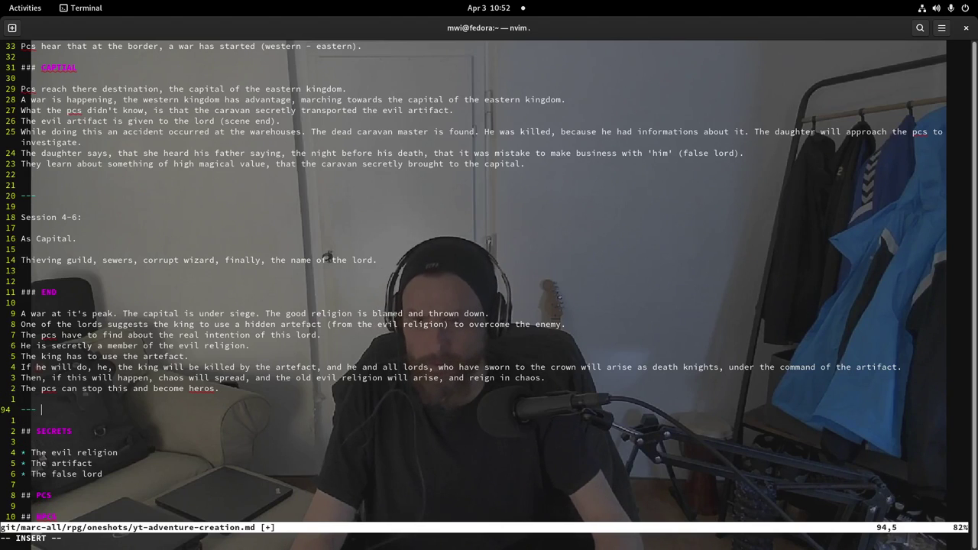
- Add the label "Session 7:" below the new separator, with blank lines around it
key(Return)
key(Return)
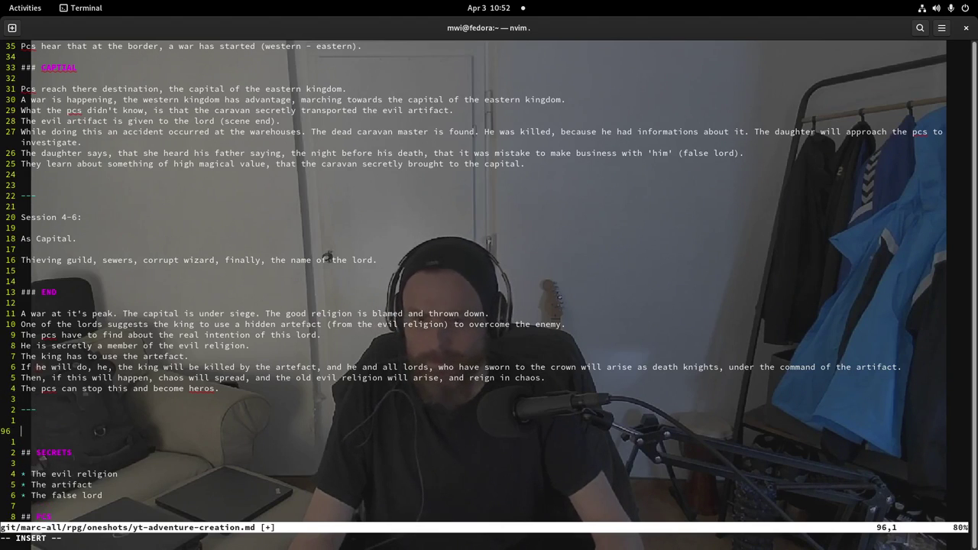
text(Ses)
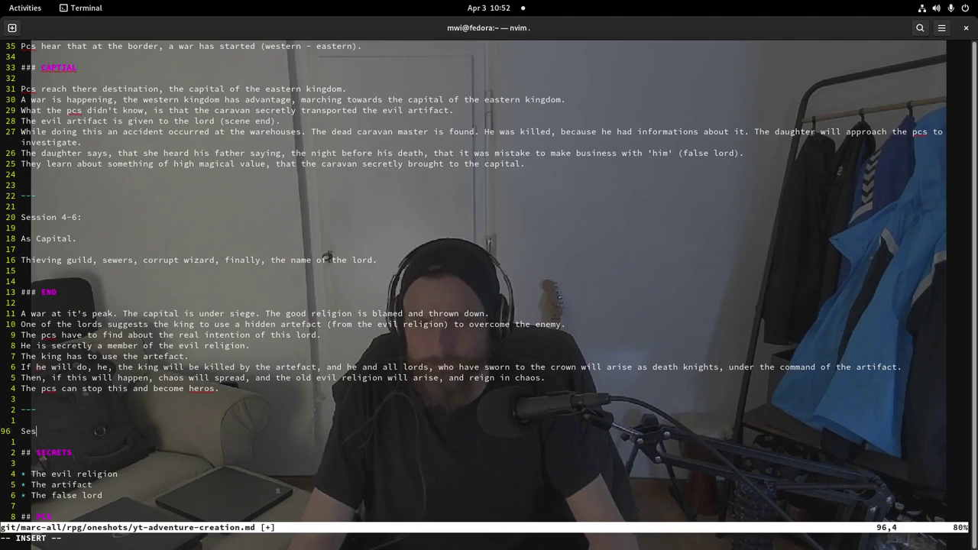
text(sion 7:)
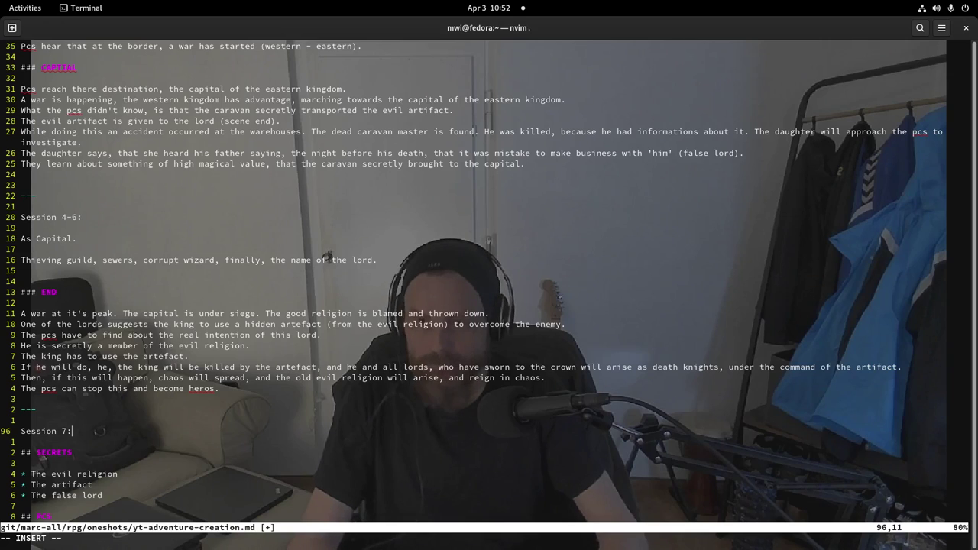
key(Return)
key(Return)
key(Escape)
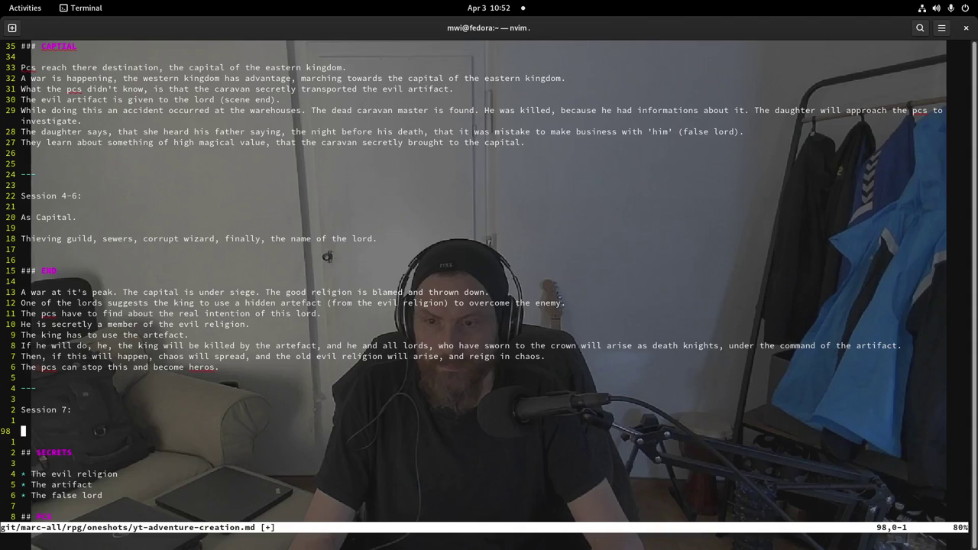
- Begin the Session 7 note with "Pcs have to deal with this information and the"
text(i)
text(Pcs have)
text( to)
text( deal)
text( with )
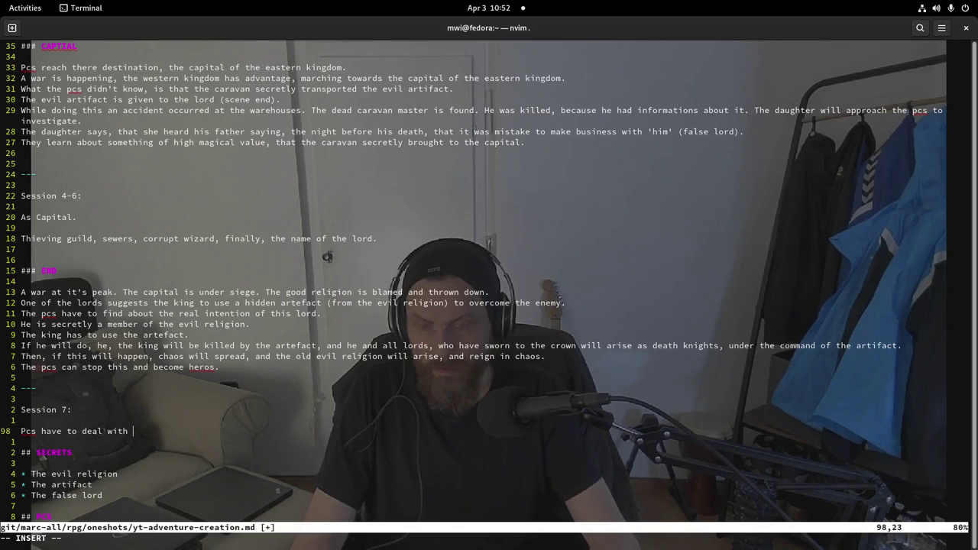
text(this information)
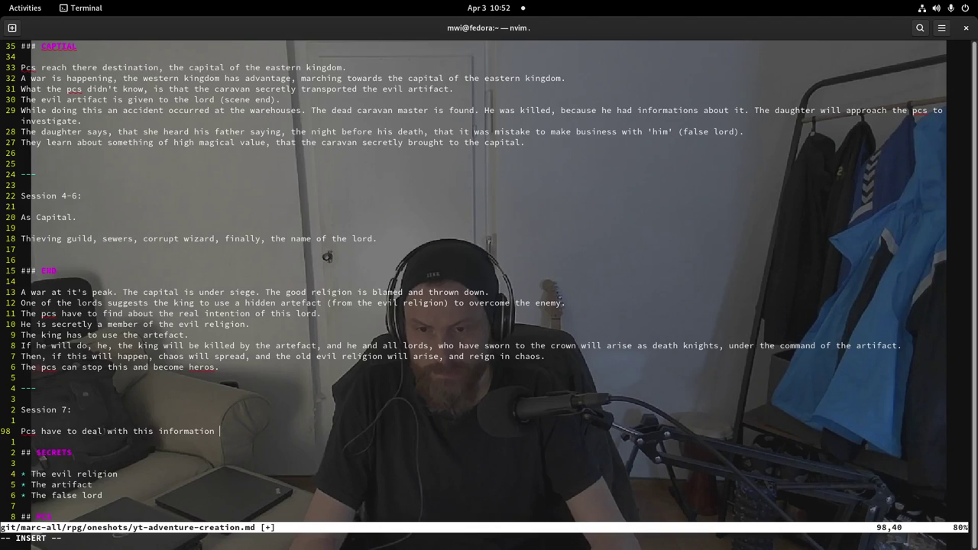
text( and )
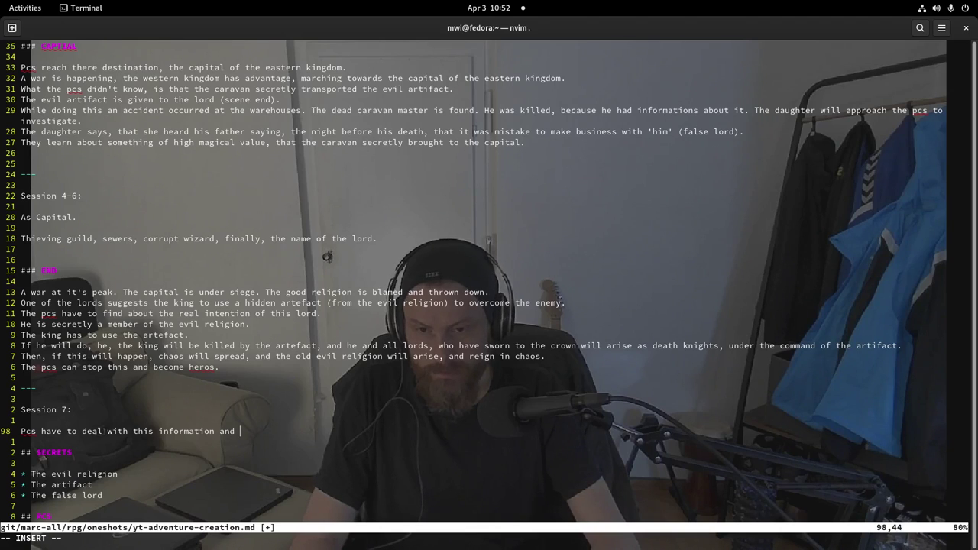
text(the)
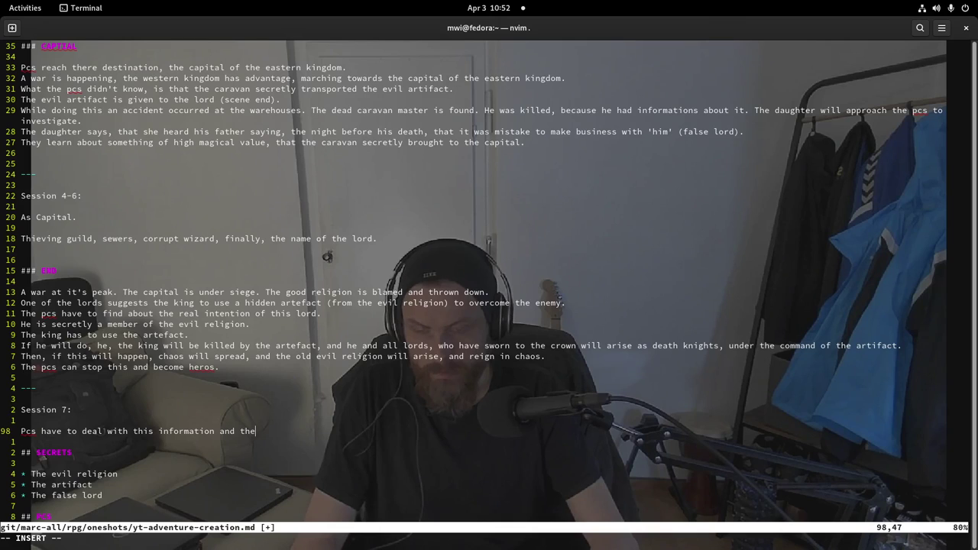
- Replace everything after "Pcs have" in the Session 7 note with "face the lord, and prevent this plan."
key(BackSpace)
key(BackSpace)
key(BackSpace)
key(BackSpace)
key(BackSpace)
key(BackSpace)
key(BackSpace)
key(BackSpace)
key(BackSpace)
key(BackSpace)
key(BackSpace)
key(BackSpace)
key(BackSpace)
key(BackSpace)
key(BackSpace)
key(BackSpace)
key(BackSpace)
key(BackSpace)
key(BackSpace)
key(BackSpace)
text(face the )
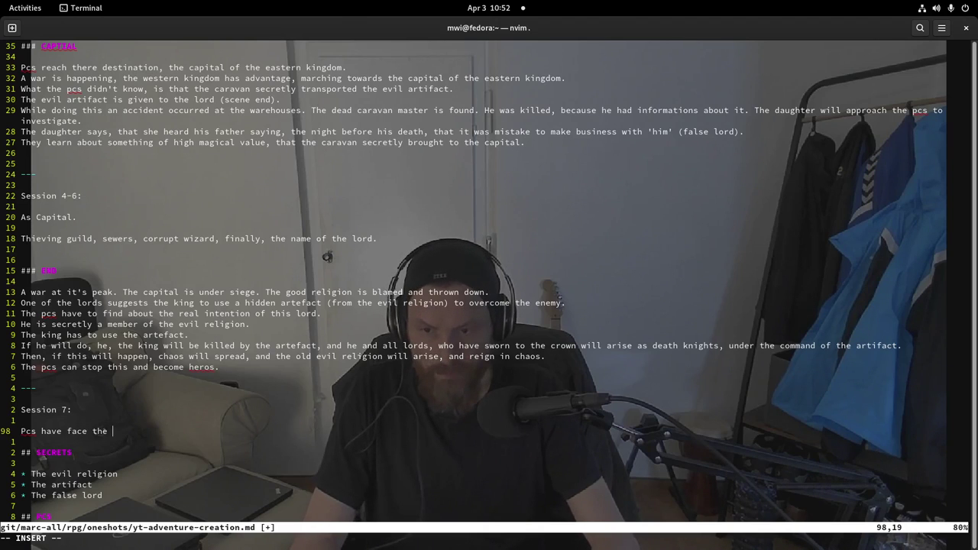
text(lord)
key(BackSpace)
text(rd, and prevent th)
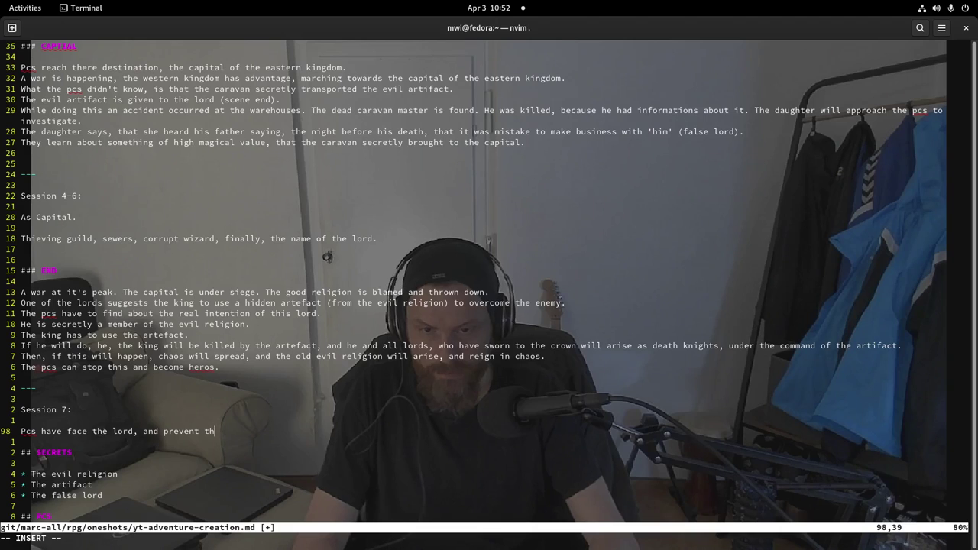
text(is)
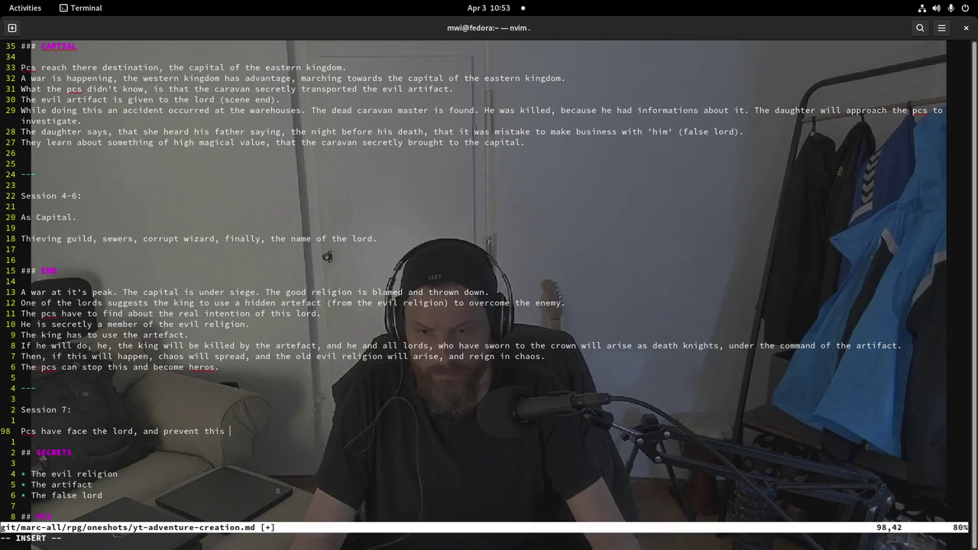
text(plan .)
key(Escape)
- Change the word "face" to "deal with" in the Session 7 note
key(h)
key(h)
key(h)
key(h)
key(h)
key(h)
key(h)
key(h)
key(h)
key(h)
key(h)
key(h)
key(h)
key(h)
key(h)
key(h)
key(h)
key(h)
key(h)
key(h)
key(h)
key(h)
key(h)
key(h)
key(h)
key(h)
key(h)
key(h)
key(h)
key(h)
text(bcwdeal)
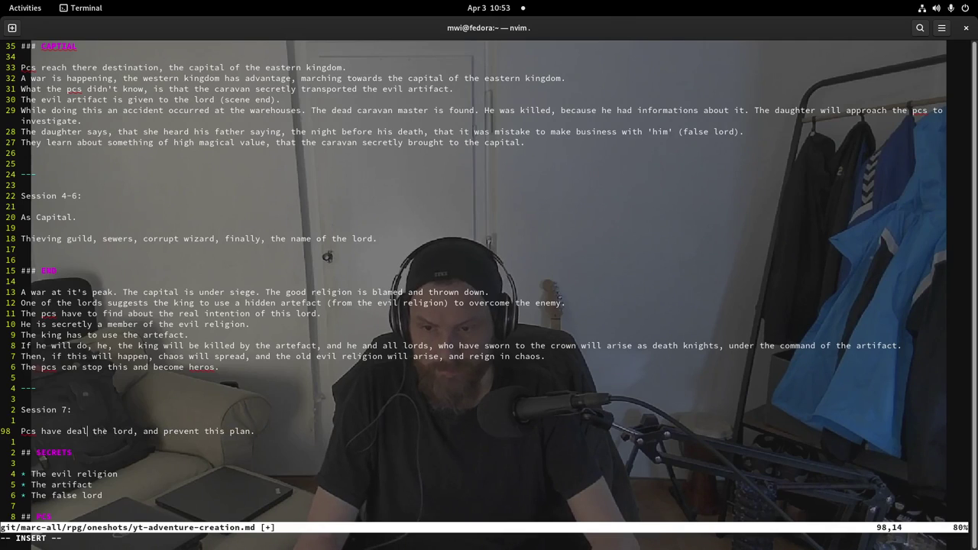
key(Escape)
text(w)
text(iwith)
key(Escape)
- Insert "false" before "lord" in the Session 7 note and save the file
text(wea false)
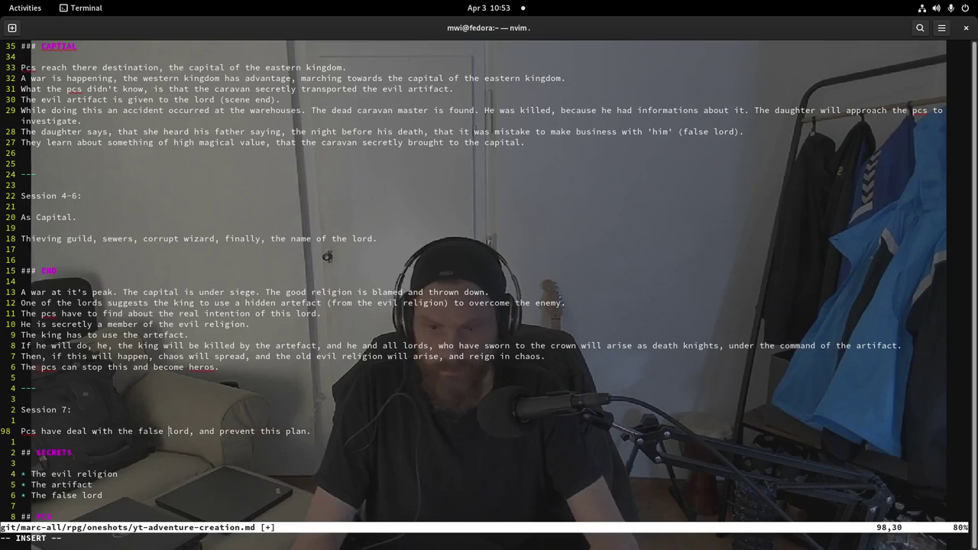
key(Escape)
text(:w)
key(Return)
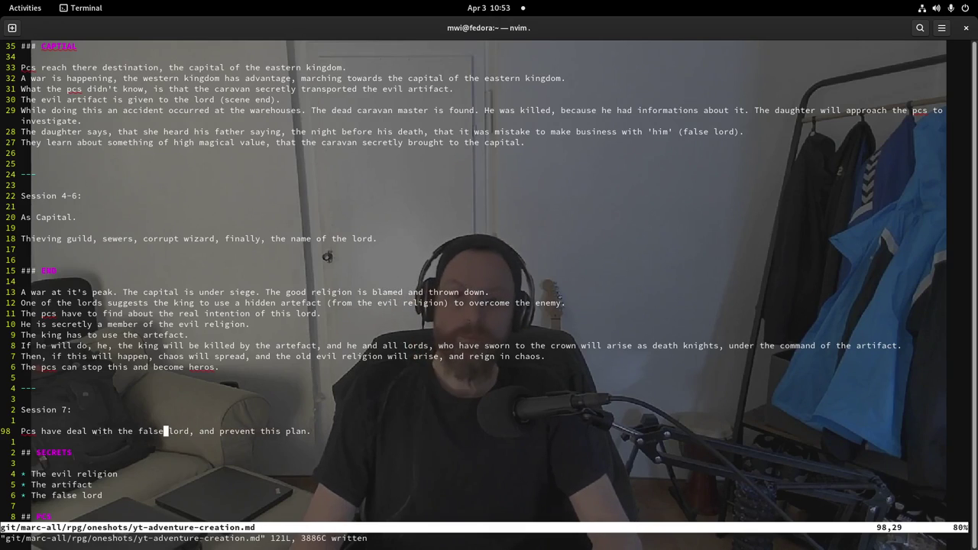
- Add the line "Big final battle in the throne room." below the Session 7 note, separated by a blank line, and save the file
key(l)
key(l)
key(l)
key(l)
key(l)
key(l)
key(l)
key(l)
key(l)
key(l)
key(l)
key(l)
key(l)
key(l)
key(l)
key(l)
key(l)
key(l)
key(l)
key(l)
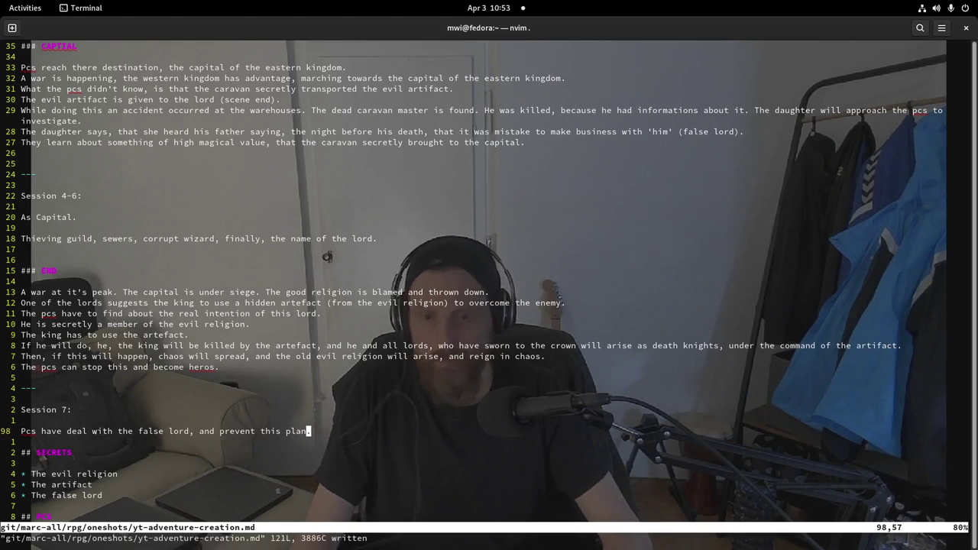
key(j)
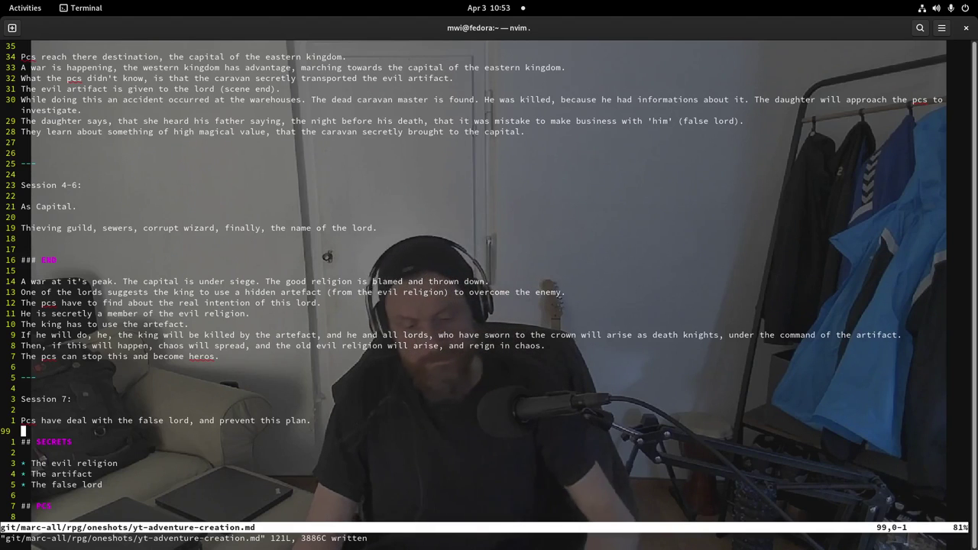
text(o)
text(Bi)
text(g final)
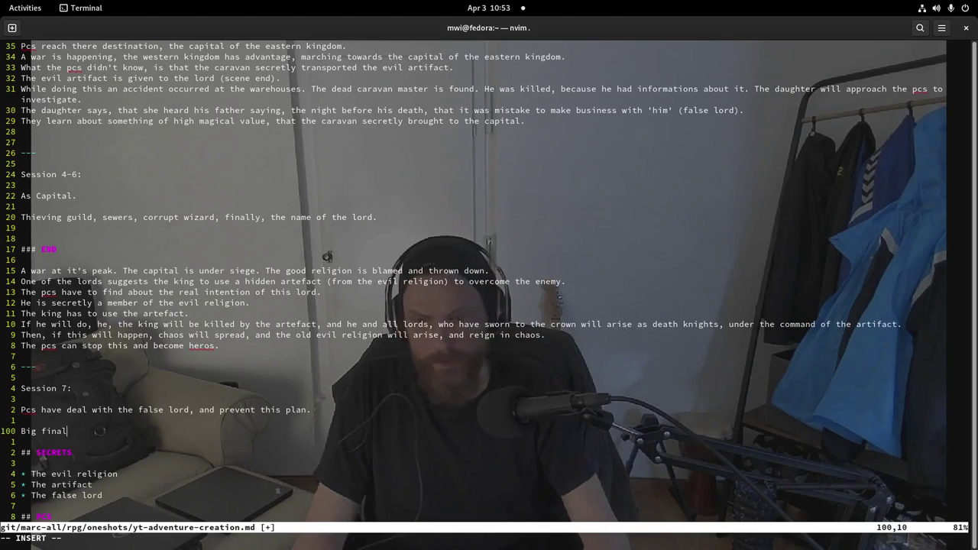
text( battle i)
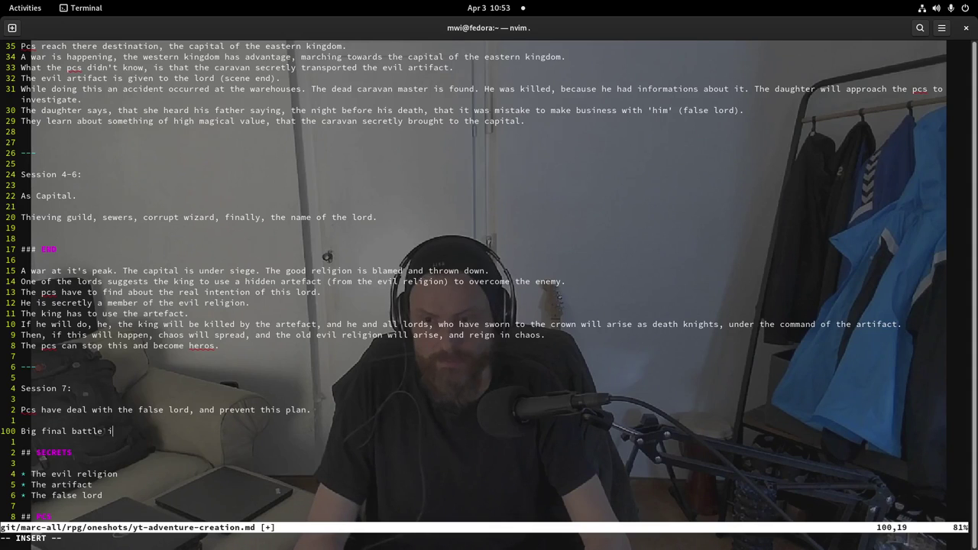
text(nt)
text(the )
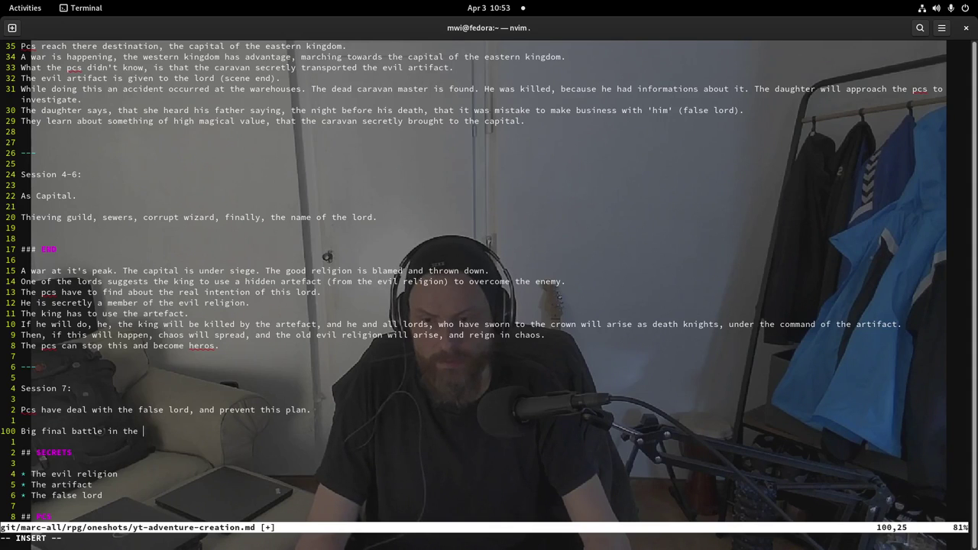
text(throne roo)
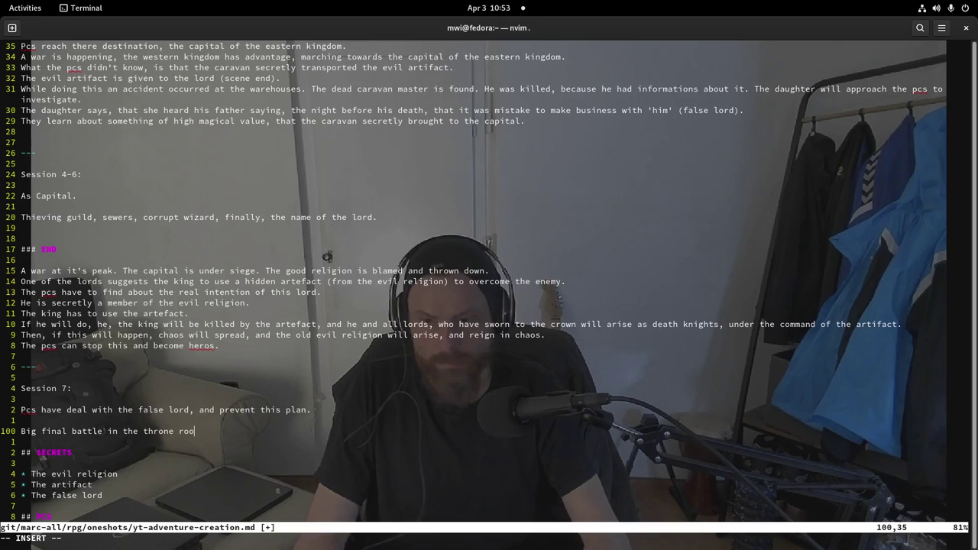
text(m.)
key(Escape)
text(:w)
key(Return)
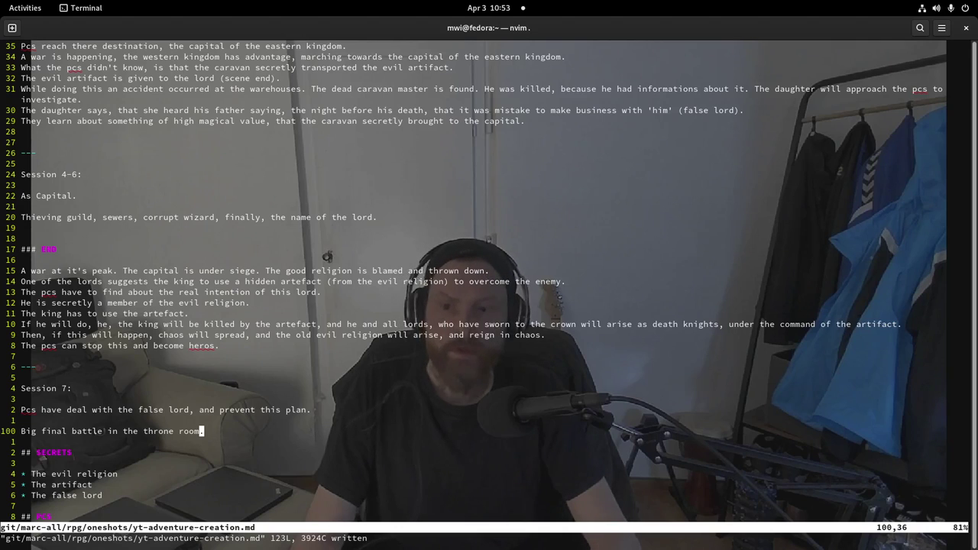
- In the END section's line about the king using the artefact, replace "be killed" with "turn into a death knight"
key(k)
key(k)
key(k)
key(k)
key(k)
key(k)
key(k)
key(k)
key(k)
key(k)
key(k)
key(k)
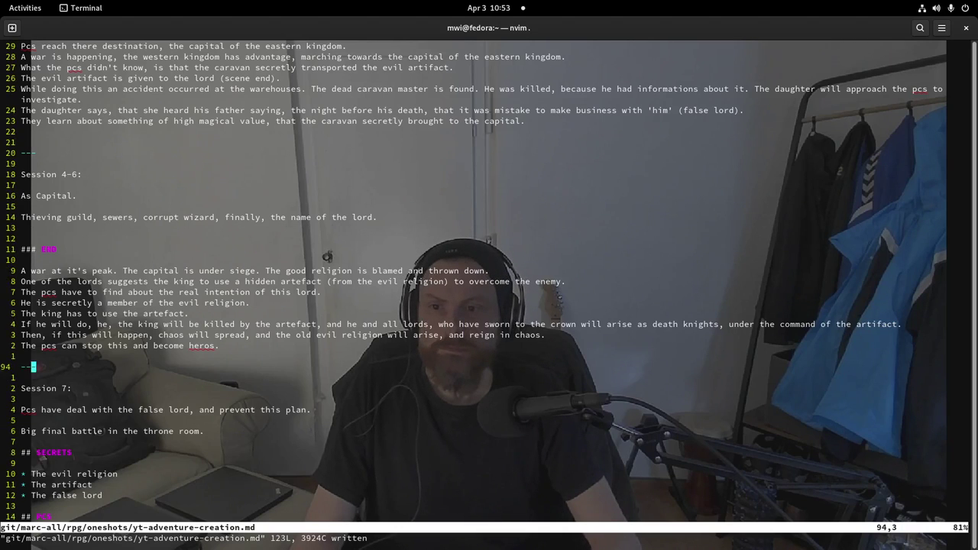
key(k)
key(k)
key(k)
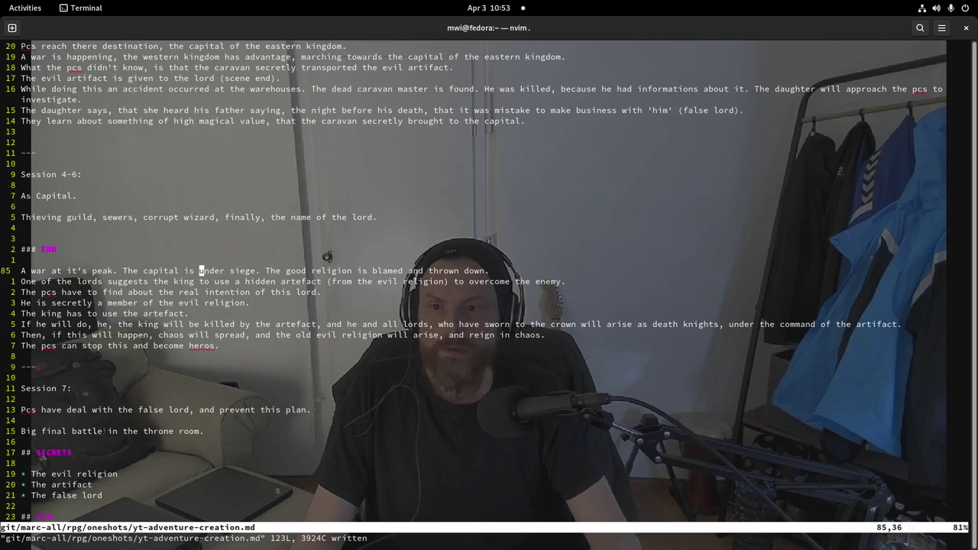
key(j)
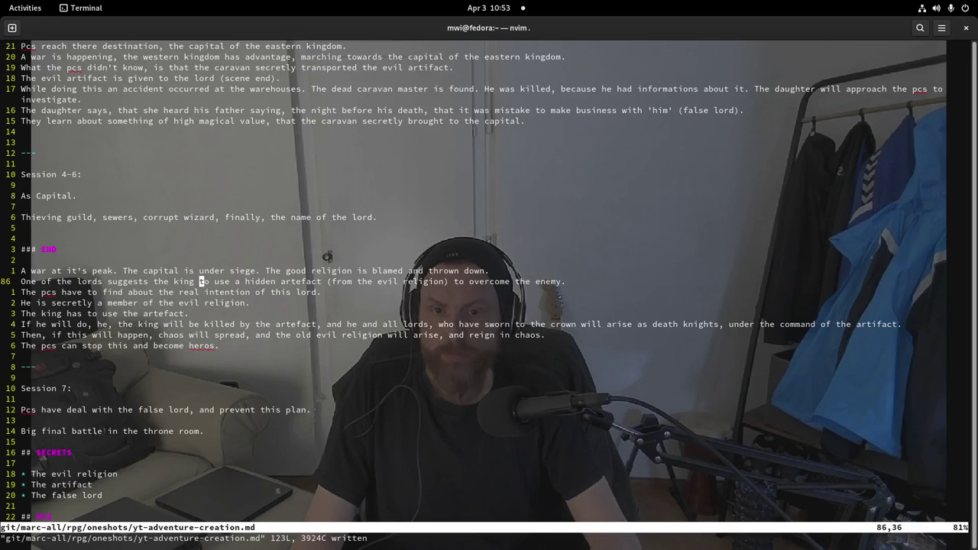
key(j)
key(j)
key(j)
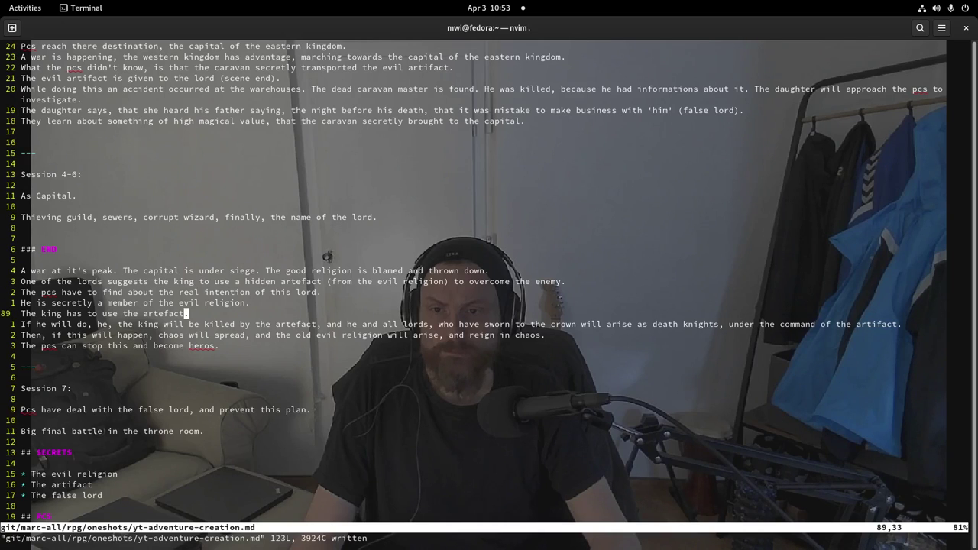
key(j)
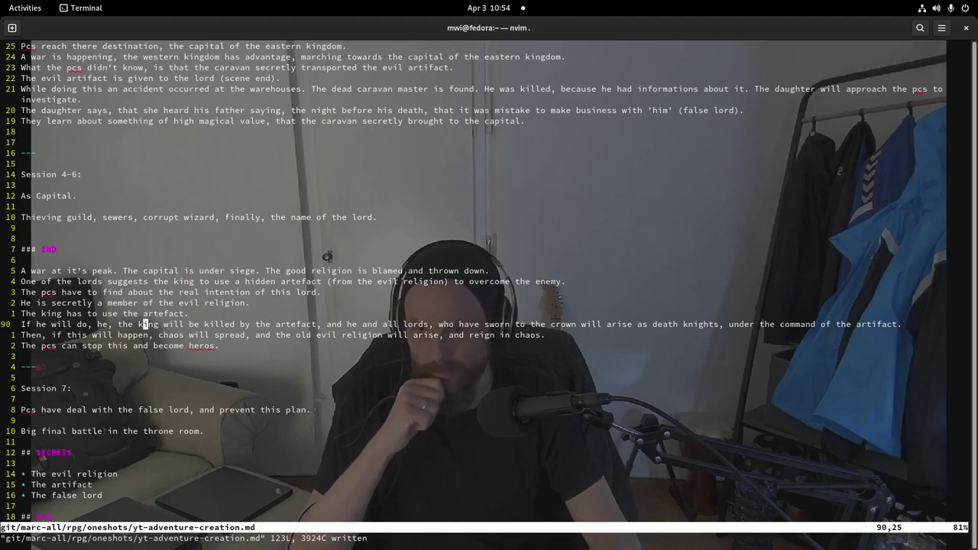
key(b)
key(b)
key(b)
key(b)
key(b)
key(b)
key(l)
key(l)
key(l)
key(l)
key(l)
key(l)
key(l)
key(l)
key(l)
key(l)
key(l)
key(l)
key(l)
key(l)
key(l)
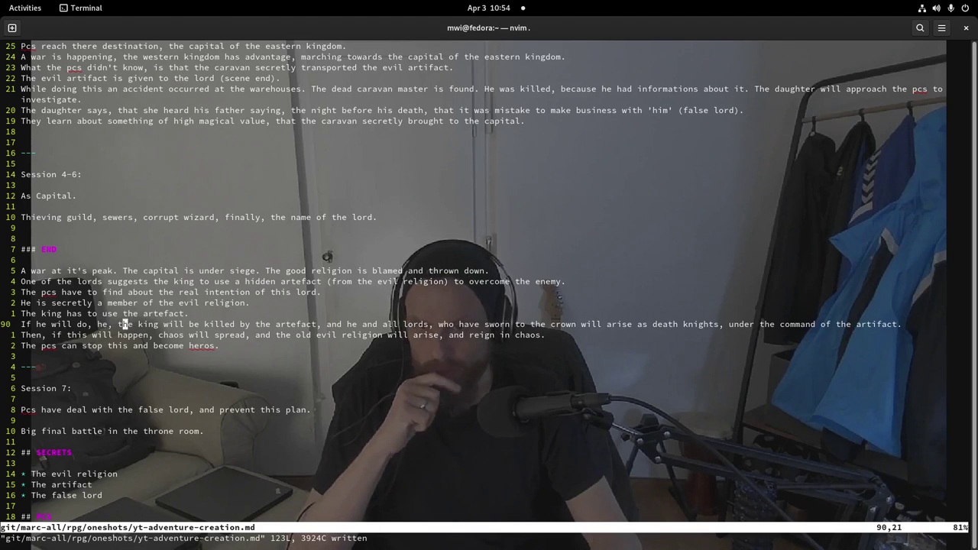
key(l)
key(l)
key(l)
key(l)
key(l)
key(l)
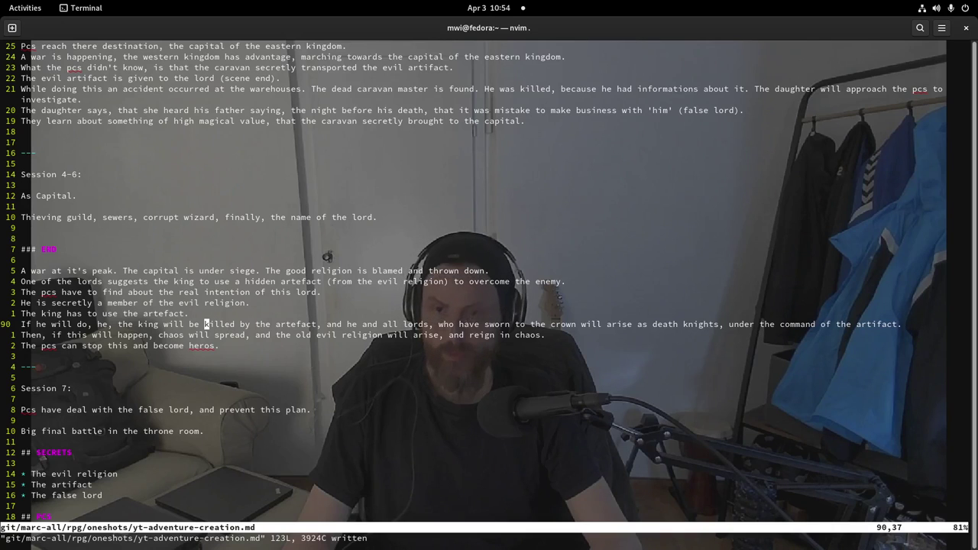
key(c)
key(w)
key(BackSpace)
key(BackSpace)
key(BackSpace)
text(turn int)
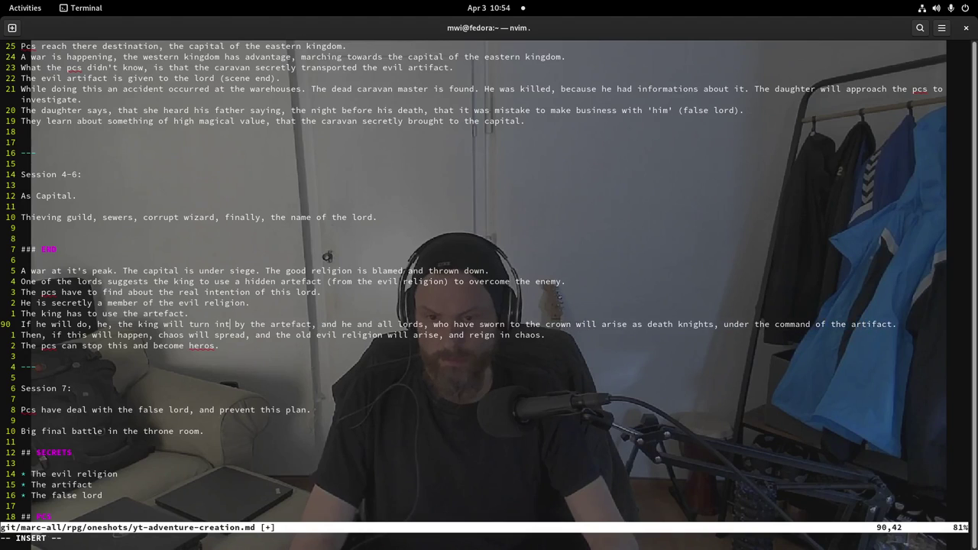
text(o )
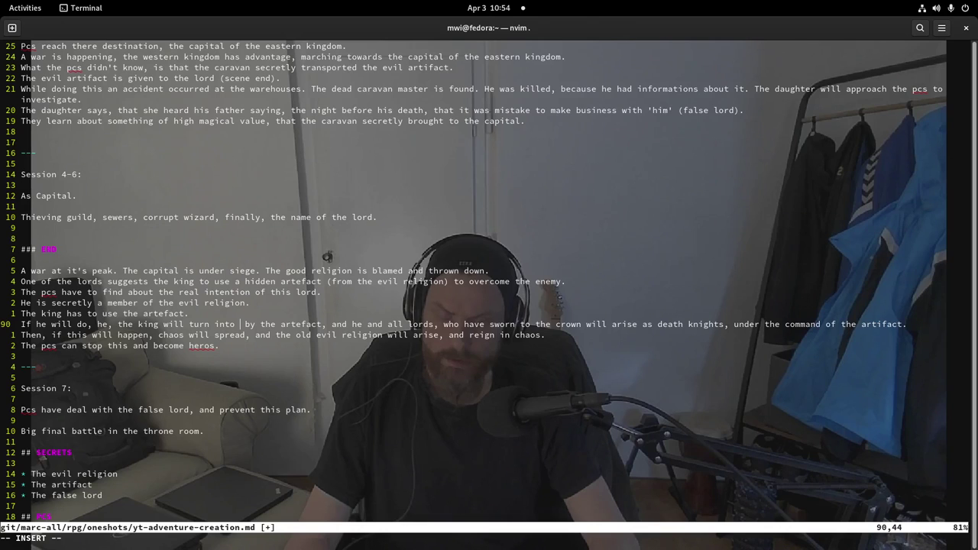
text(a)
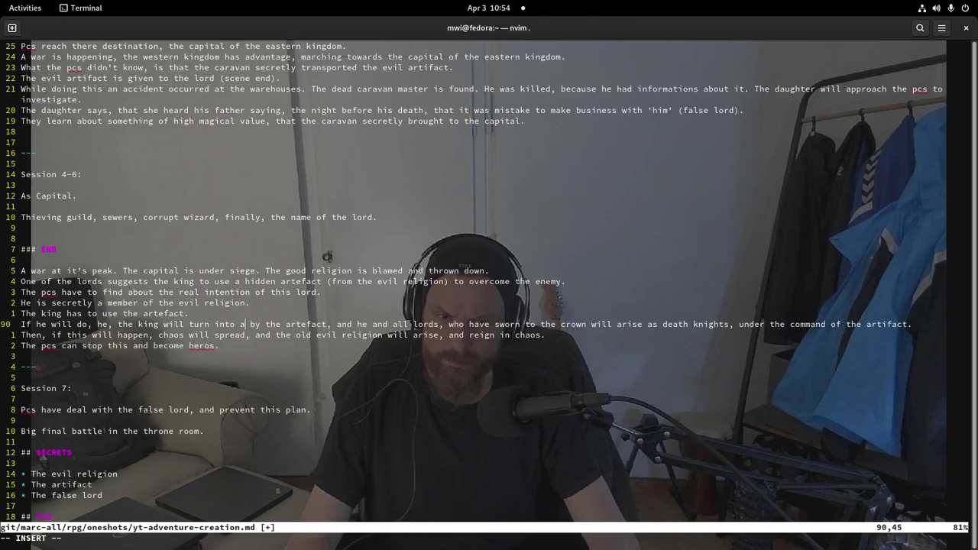
text( death)
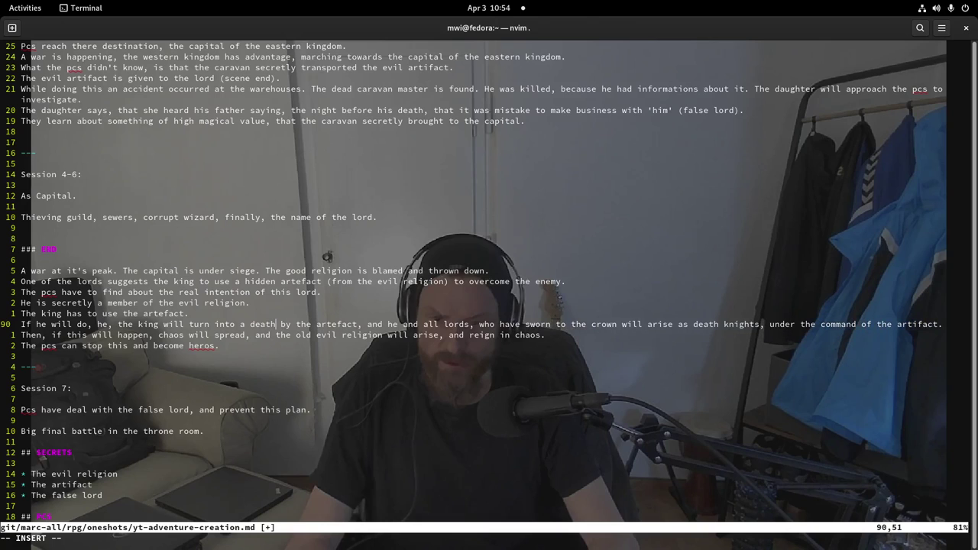
text( knight)
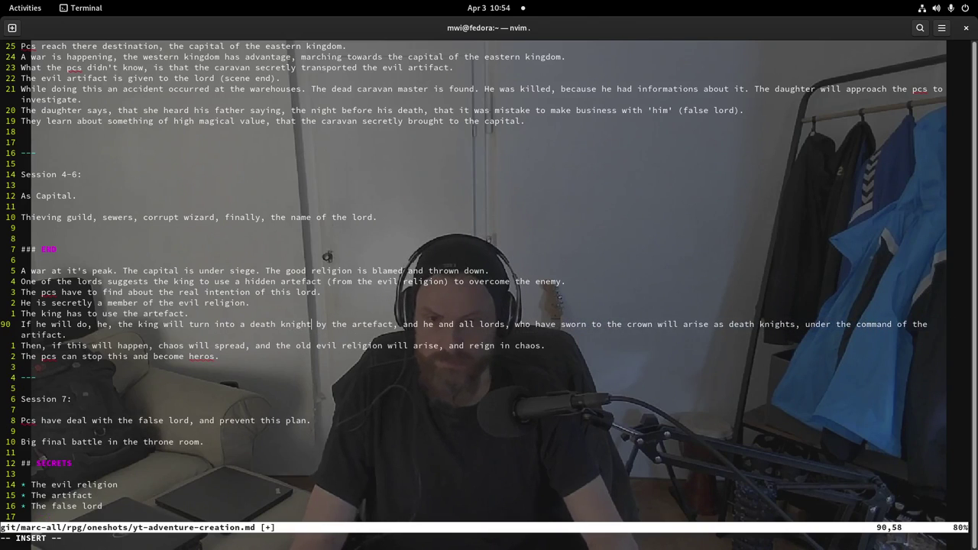
key(Escape)
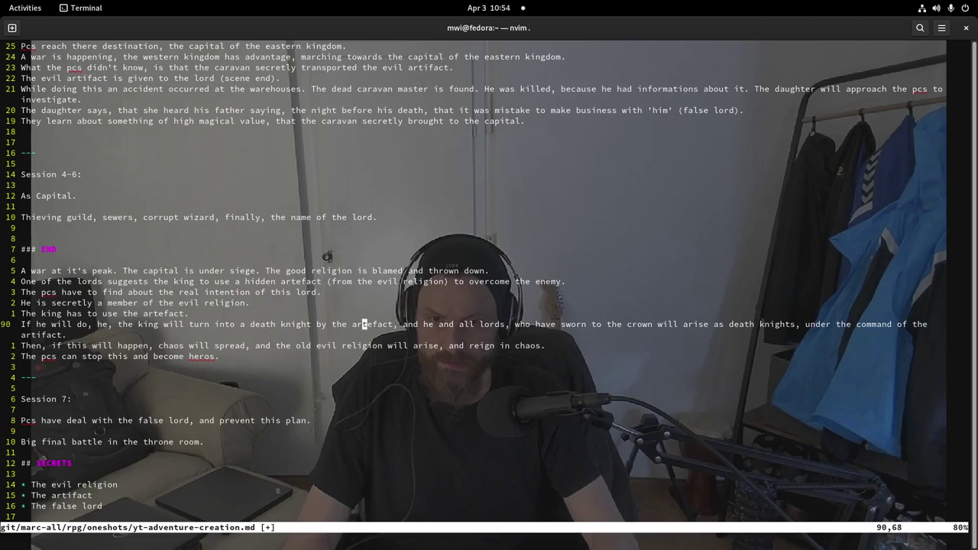
- Insert "demonic" before "artifact" at the end of the death knights sentence in the END section and save the file
key(e)
key(e)
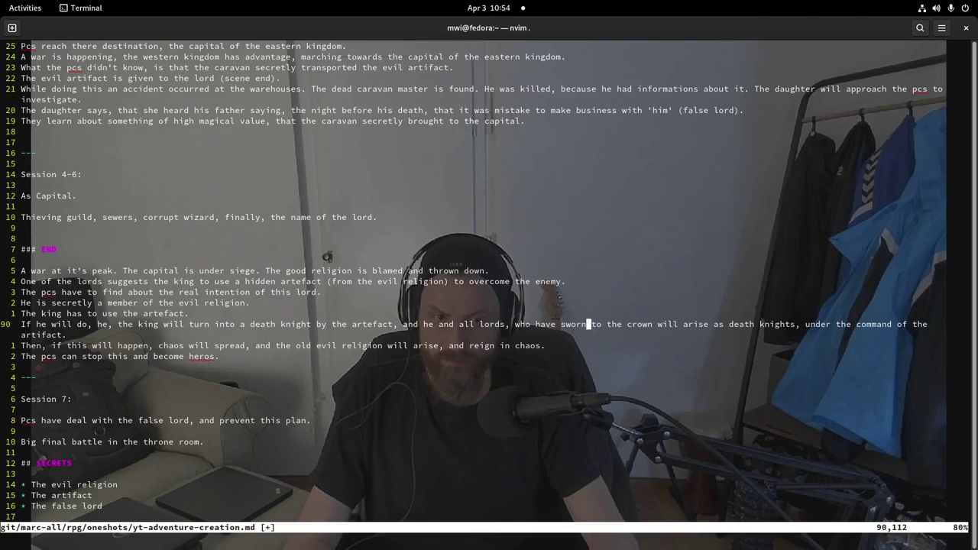
key(f)
key(space)
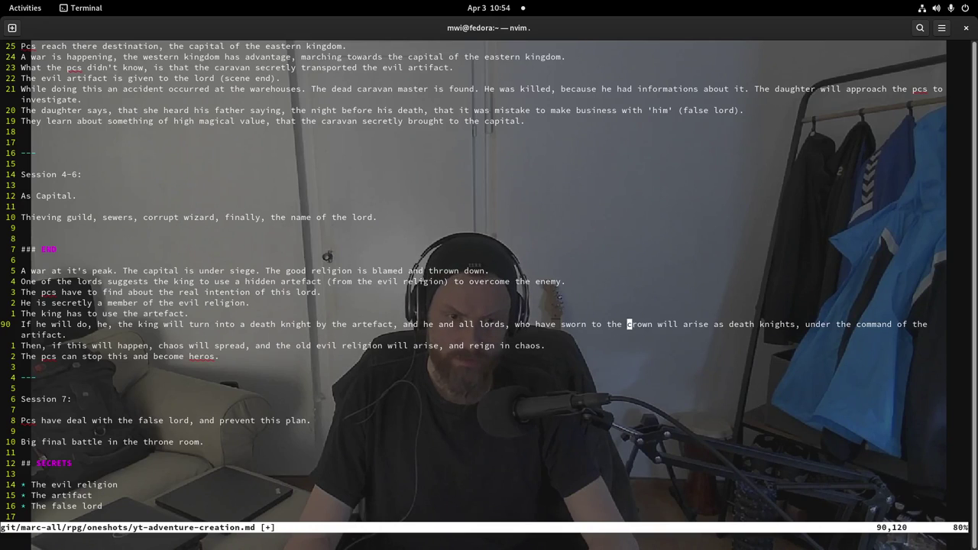
key(w)
key(dollar)
key(h)
key(h)
key(h)
key(h)
key(h)
key(h)
key(h)
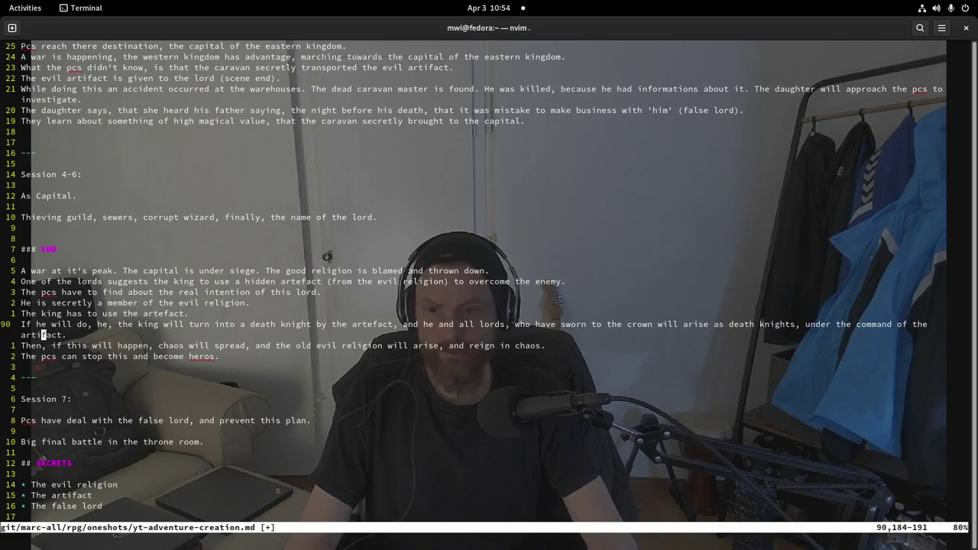
text(idemon)
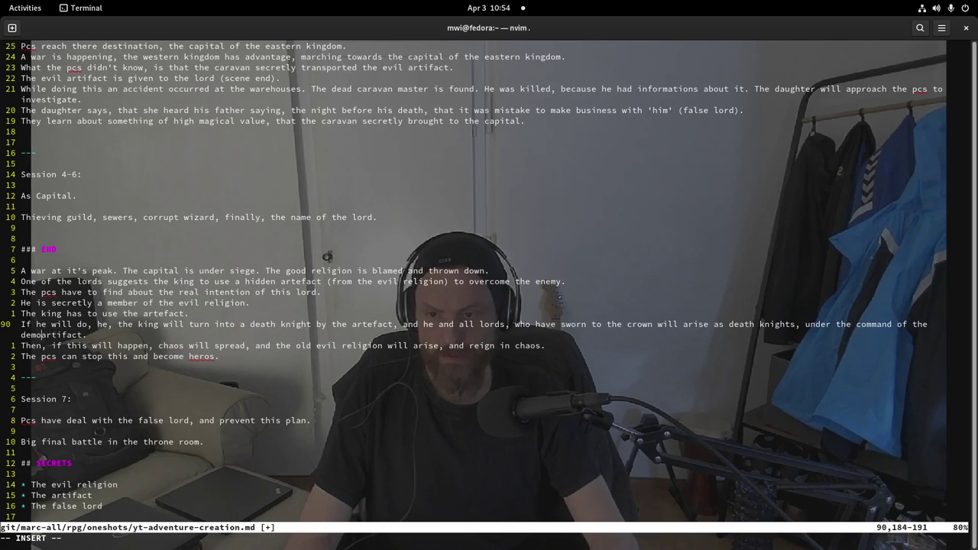
text(ic)
key(Escape)
key(j)
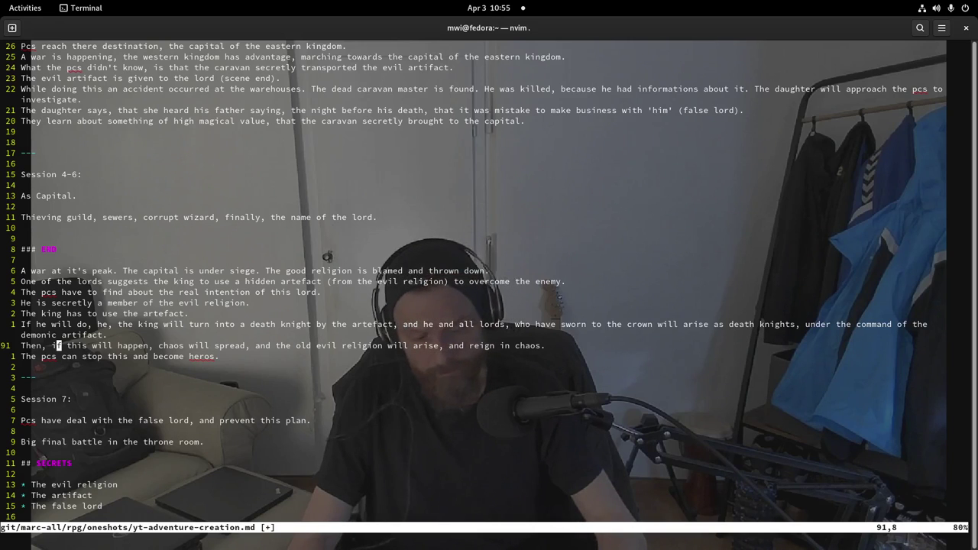
text(:w)
key(Return)
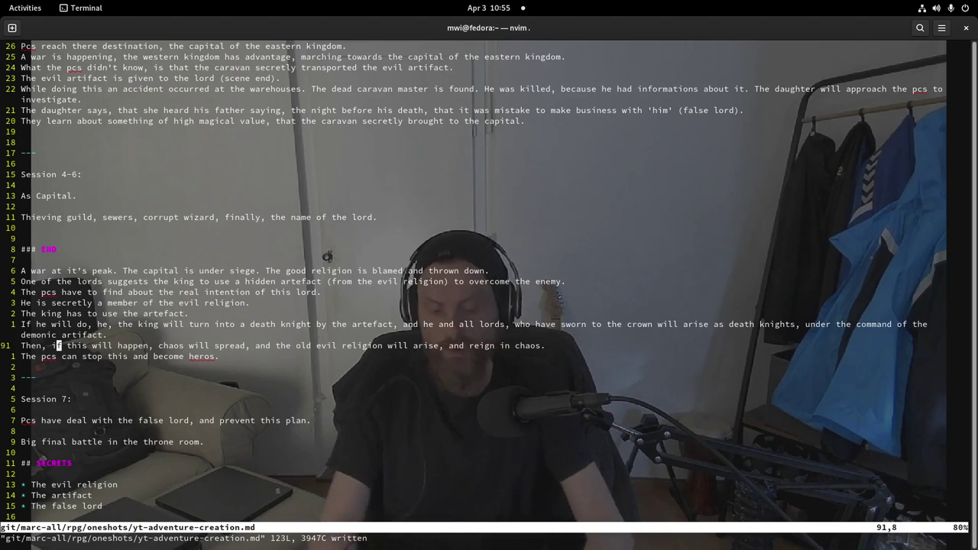
key(k)
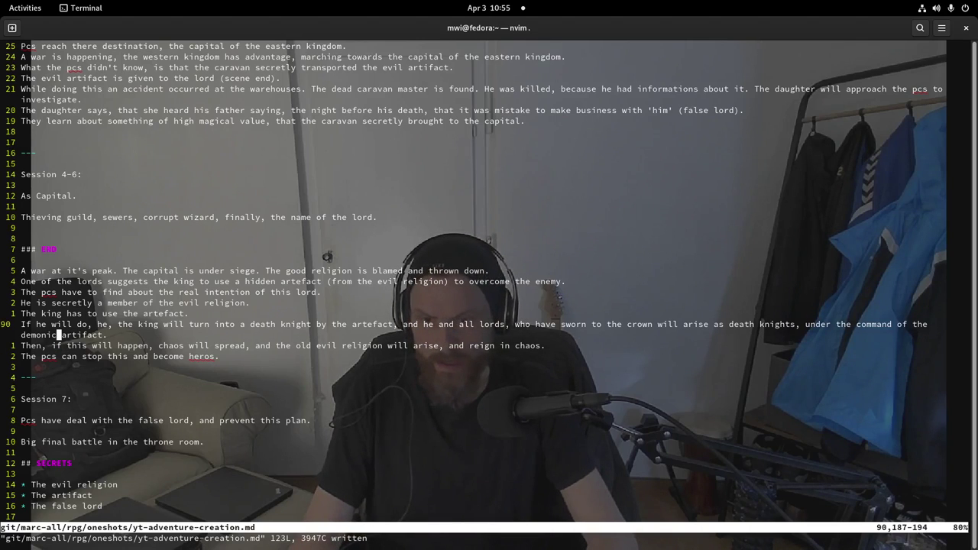
key(l)
key(l)
key(l)
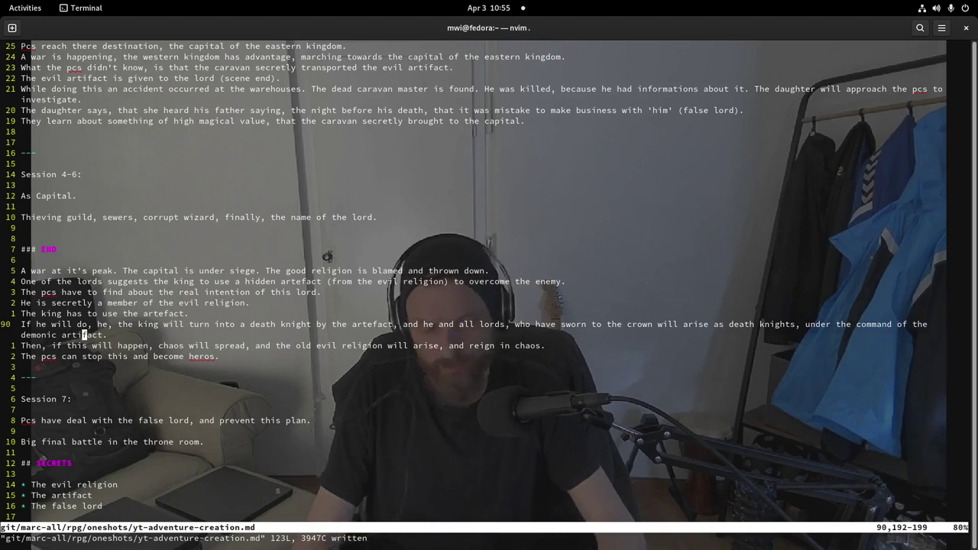
text(:w)
key(Return)
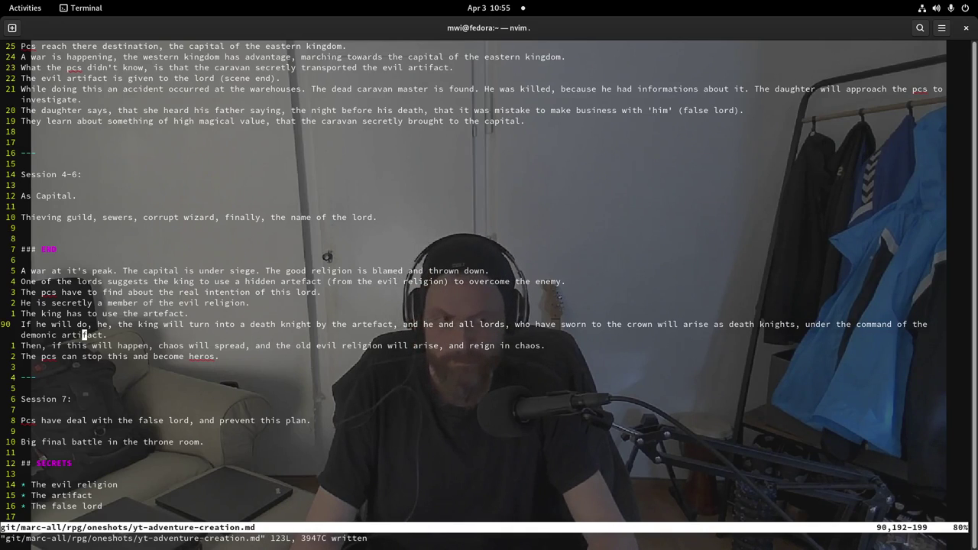
- Review the outline from the END section back up to the title at the start of the file
key(j)
key(k)
key(k)
key(k)
key(k)
key(k)
key(k)
key(k)
key(k)
key(k)
key(k)
key(k)
key(k)
key(k)
key(k)
key(k)
key(k)
key(k)
key(k)
key(k)
key(k)
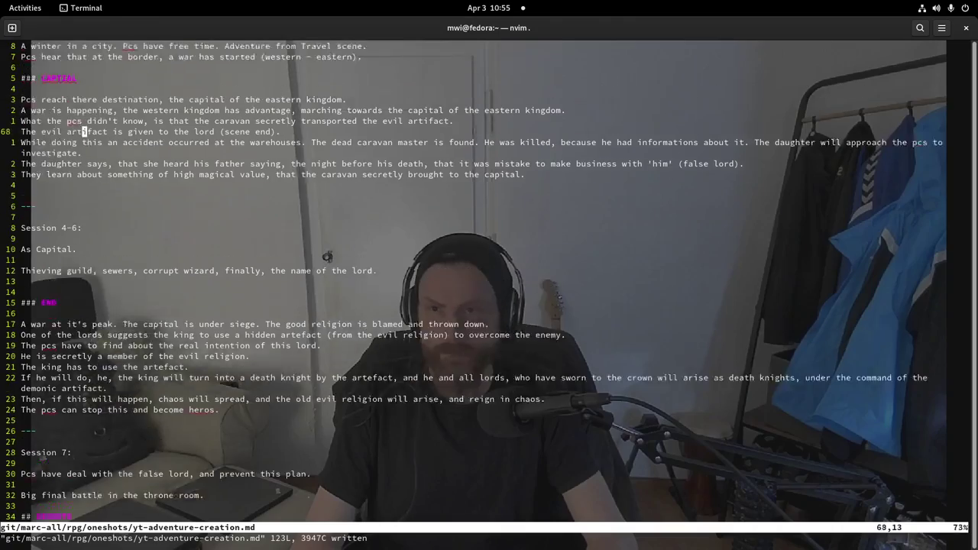
key(k)
key(k)
key(k)
key(k)
key(k)
key(k)
key(k)
key(k)
key(k)
key(k)
key(k)
key(k)
key(k)
key(k)
key(k)
key(k)
key(k)
key(k)
key(k)
key(k)
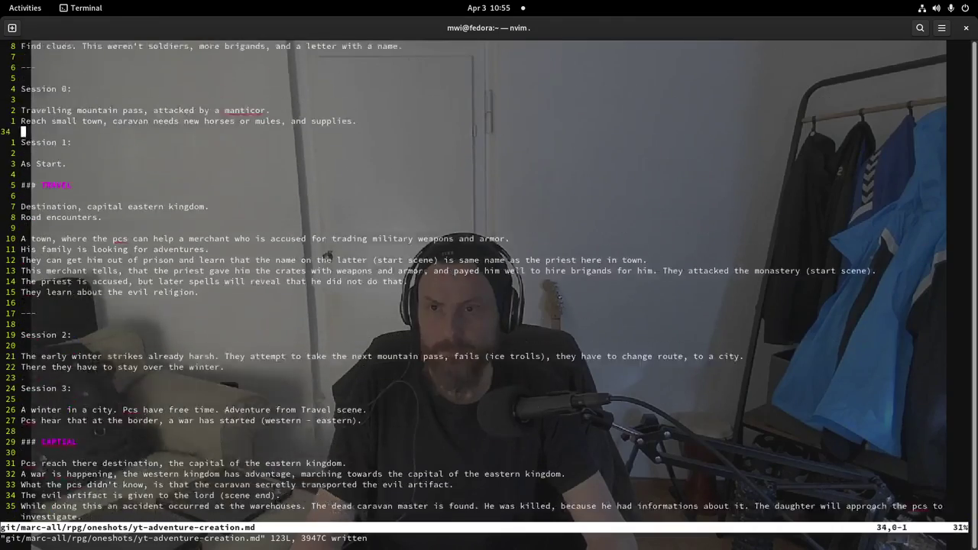
key(k)
key(k)
key(k)
key(k)
key(k)
key(k)
key(k)
key(k)
key(k)
key(k)
key(k)
key(k)
key(k)
key(k)
key(k)
key(k)
key(k)
key(k)
key(k)
key(k)
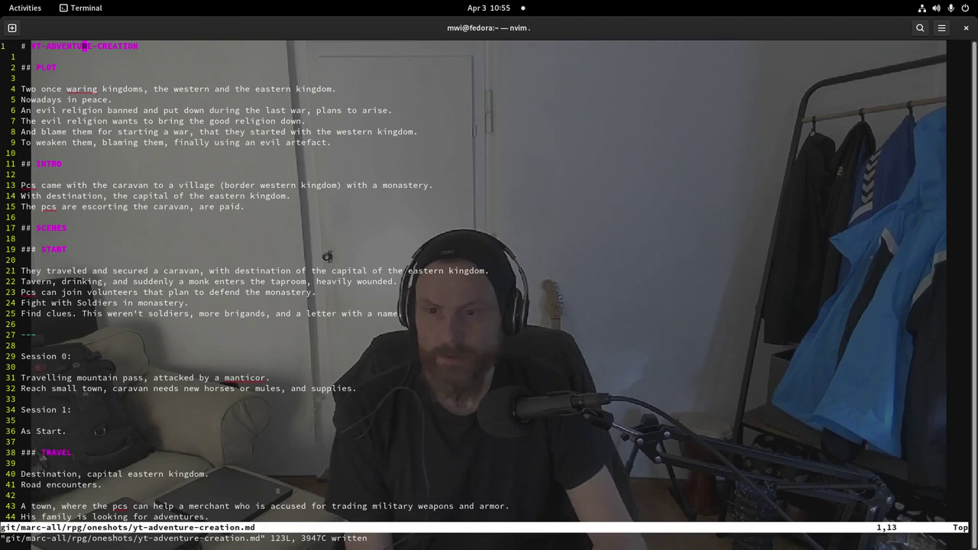
- Read down through the PLOT, INTRO, START and TRAVEL sections, checking the Session 0 and Session 1 notes up to Session 2
key(j)
key(j)
key(j)
key(j)
key(j)
key(j)
key(j)
key(j)
key(j)
key(j)
key(j)
key(j)
key(j)
key(j)
key(j)
key(j)
key(j)
key(j)
key(j)
key(j)
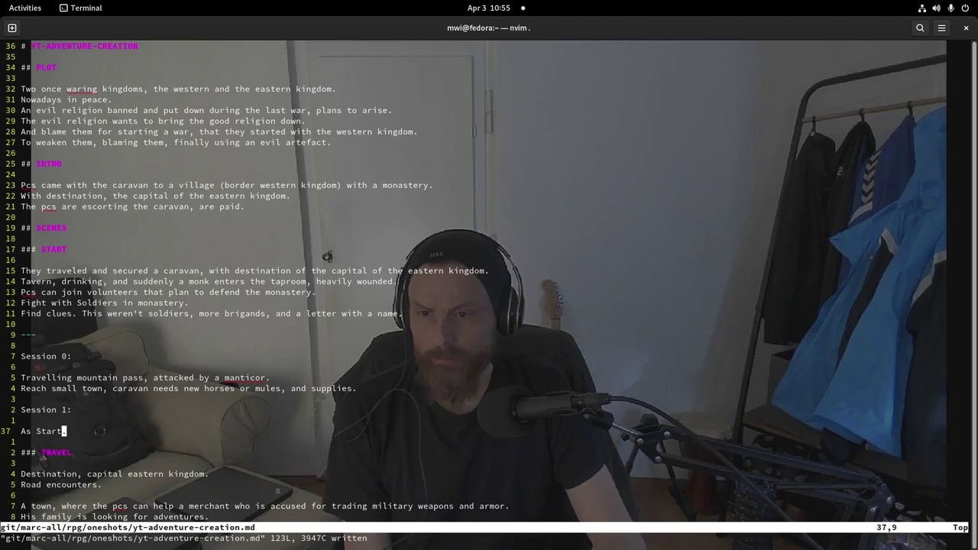
key(j)
key(j)
key(j)
key(j)
key(j)
key(j)
key(j)
key(j)
key(j)
key(j)
key(j)
key(j)
key(j)
key(j)
key(j)
key(j)
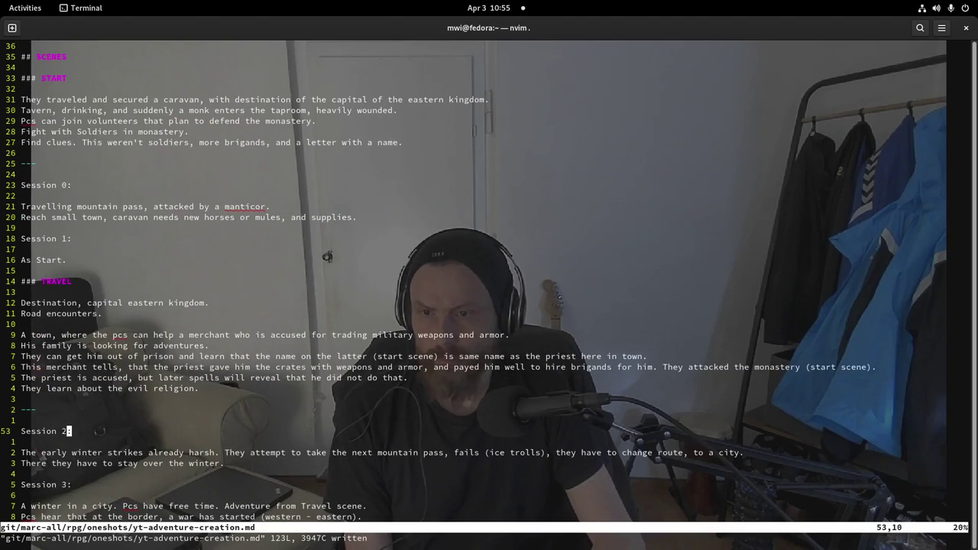
- Review the Session 2, Session 3 and Session 4-6 notes and the capital section, down to the END section
key(j)
key(j)
key(j)
key(w)
key(j)
key(j)
key(j)
key(j)
key(j)
key(j)
key(j)
key(j)
key(j)
key(j)
key(j)
key(j)
key(j)
key(j)
key(j)
key(j)
key(j)
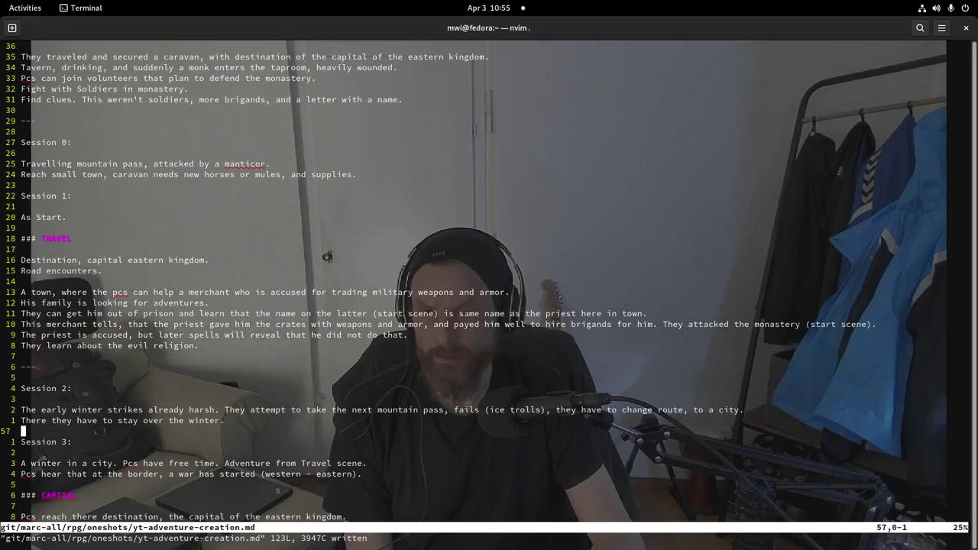
key(j)
key(j)
key(j)
key(j)
key(j)
key(j)
key(j)
key(j)
key(j)
key(j)
key(j)
key(j)
key(j)
key(j)
key(j)
key(j)
key(j)
key(j)
key(j)
key(j)
key(j)
key(j)
key(j)
key(j)
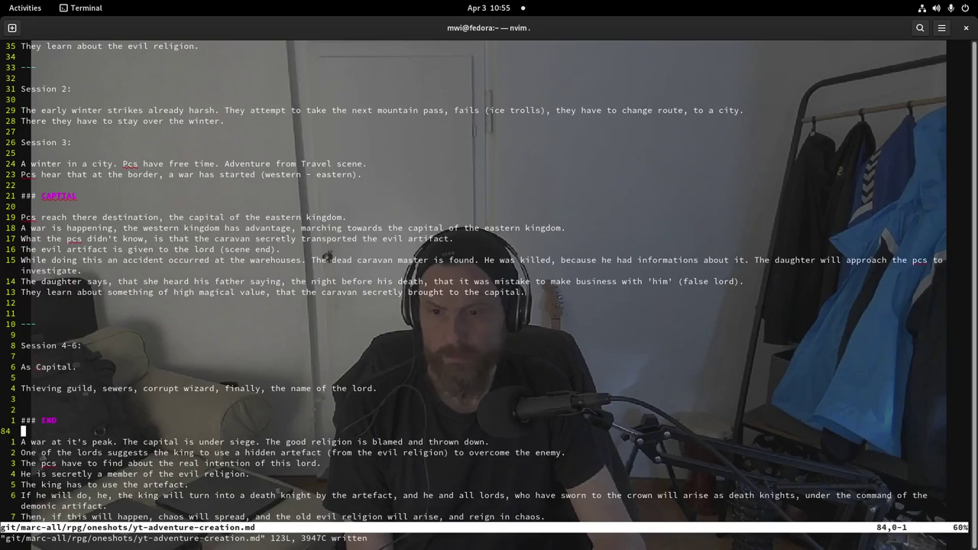
- Change the "Session 7:" label below the END section to "Session 7-9:" and save the file
key(k)
key($)
key(i)
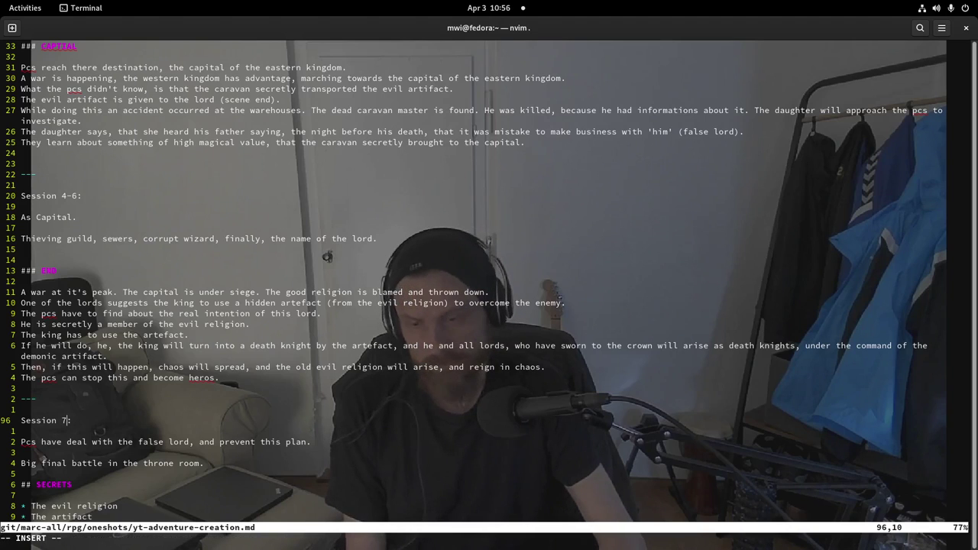
text(-9)
key(Escape)
text(:w)
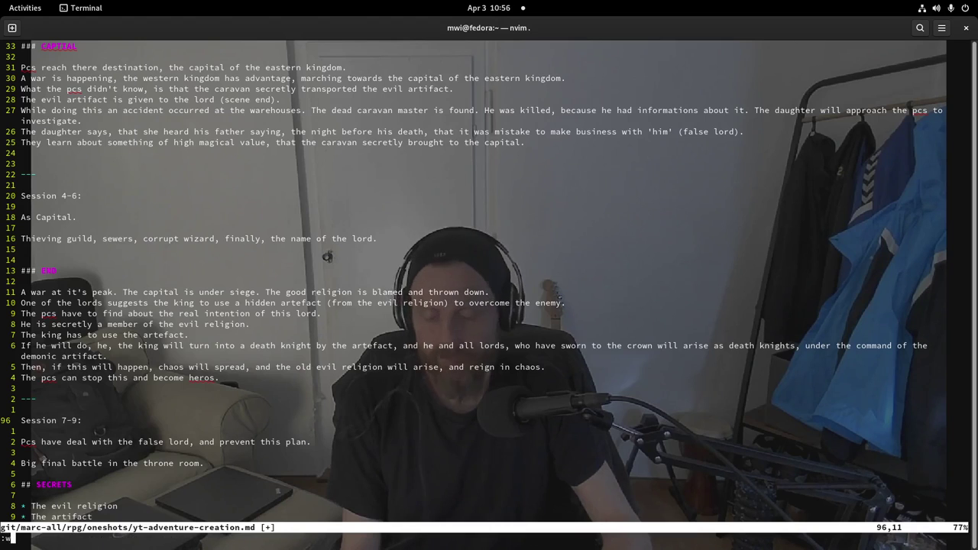
key(Return)
- Go to the blank line above the SECRETS section and save the file again
key(j)
key(j)
key(j)
key(j)
key(j)
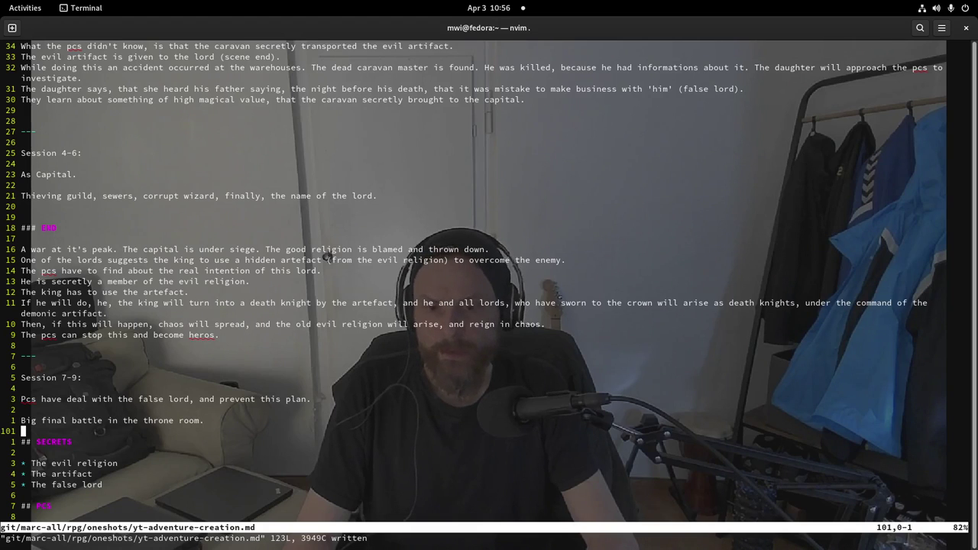
text(:w)
key(Return)
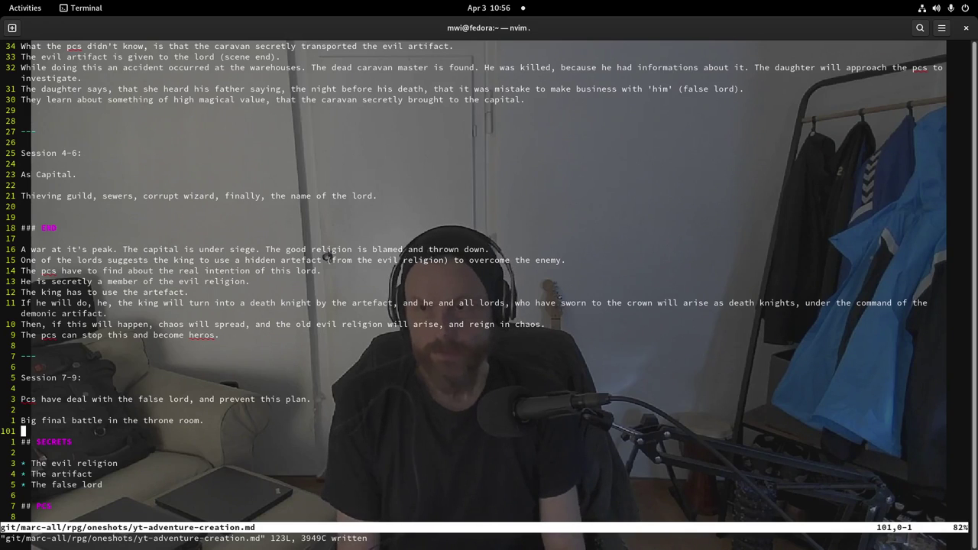
- Go back up 14 lines to the END section's line about the lord's real intention
key(1)
key(4)
key(k)
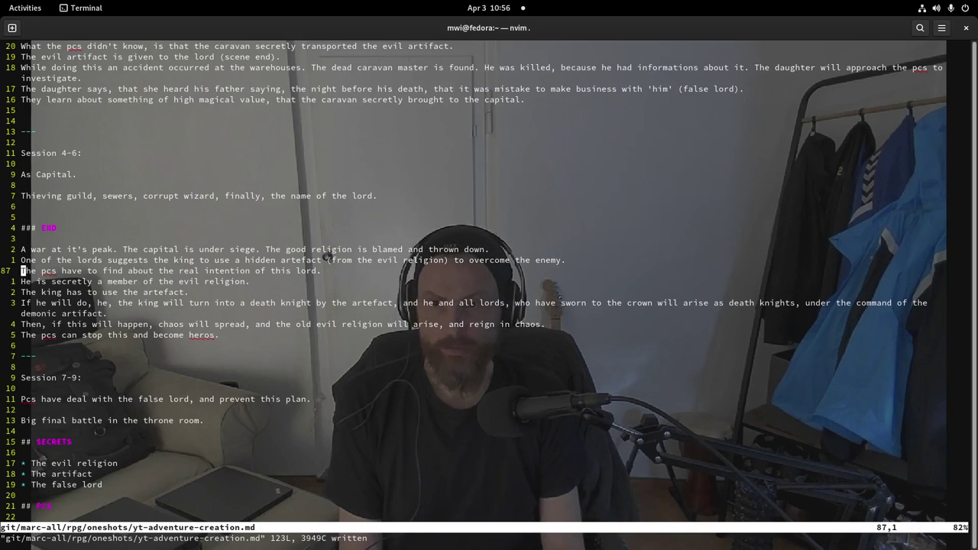
- Delete the surplus blank line between the Session 4-6 notes and the END heading
key(6)
key(k)
key(d)
key(d)
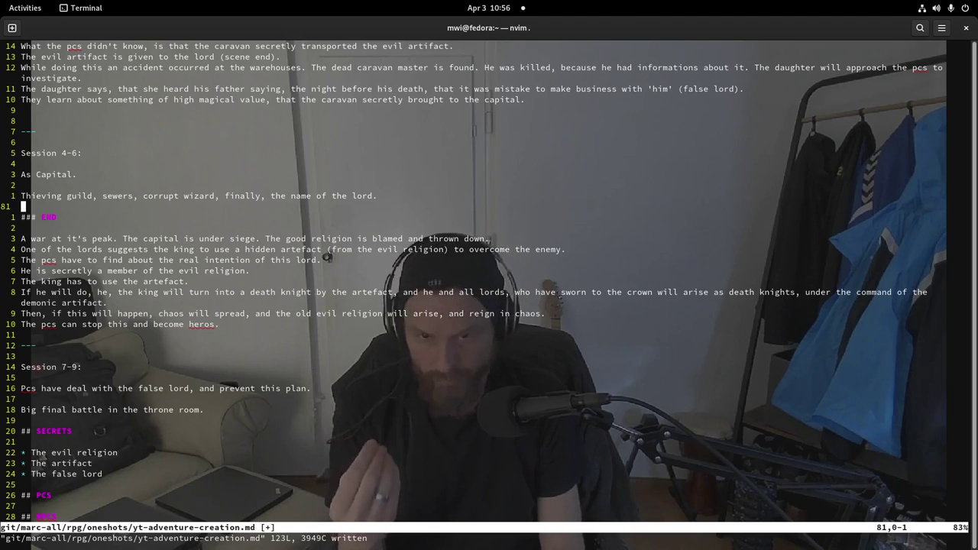
- Read through the END section, from the siege to the death knight passage, and on to the Session 7-9 notes about the false lord
key(j)
key(j)
key(j)
key(j)
key(j)
key(j)
key(j)
key(j)
key(j)
key(k)
key(l)
key(l)
key(l)
key(l)
key(l)
key(e)
key(e)
key(e)
click(105, 292)
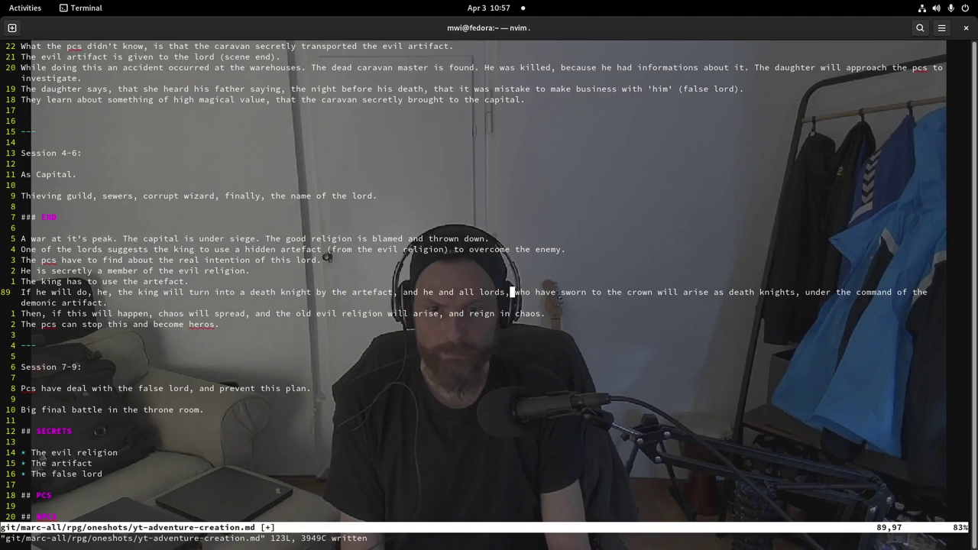
key(j)
key(j)
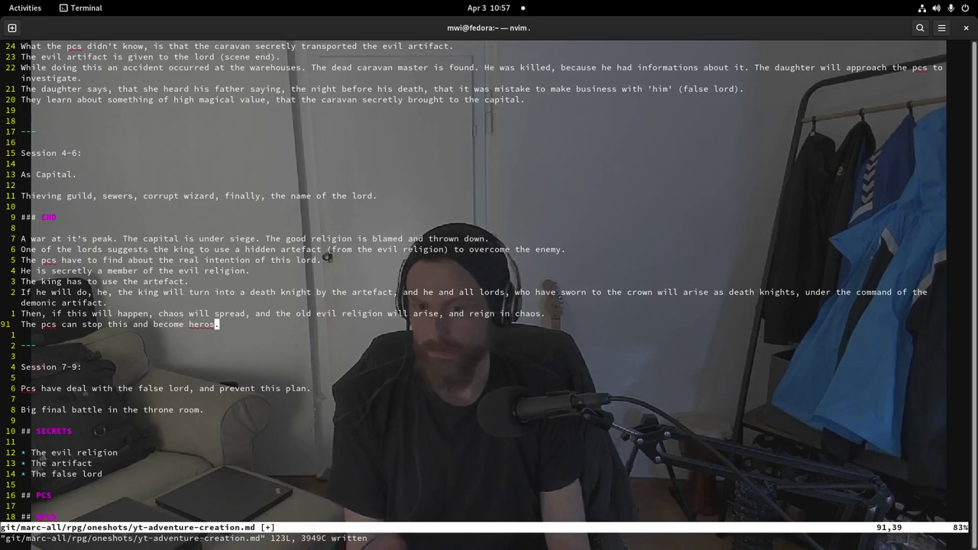
key(j)
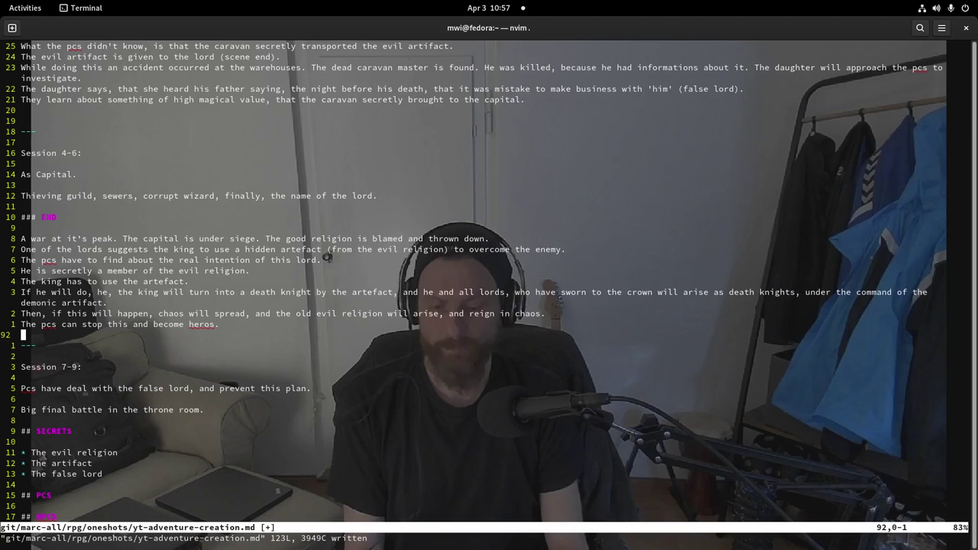
key(j)
key(j)
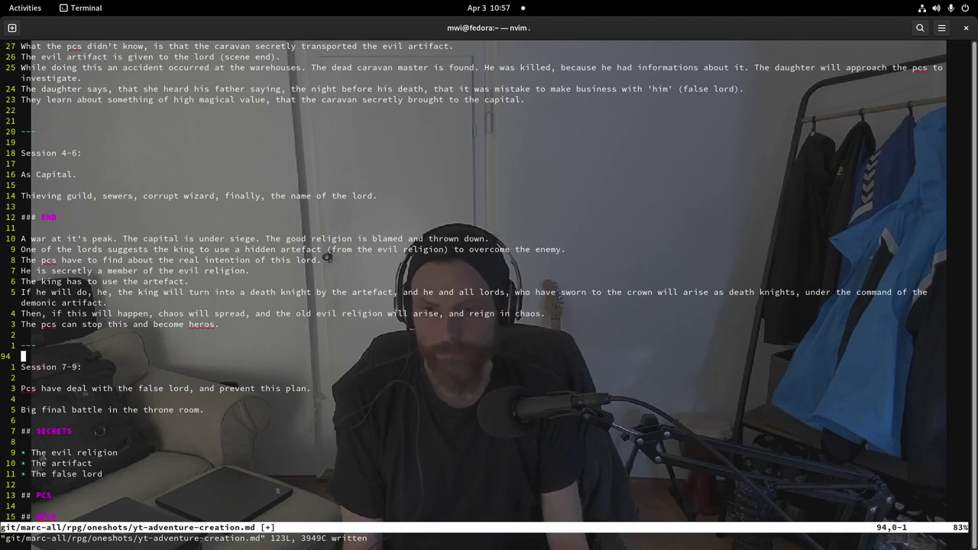
key(j)
key(j)
key(j)
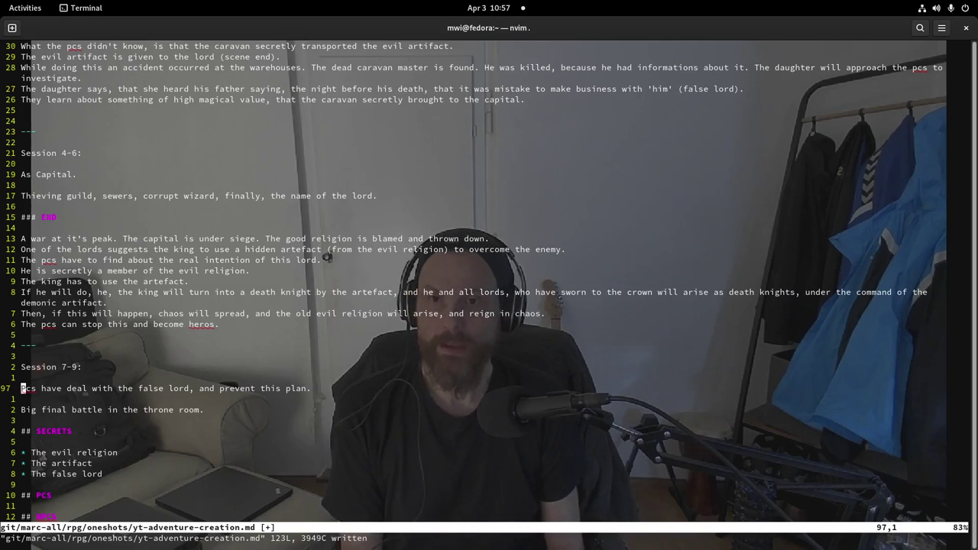
- Look back up through the END, Session 4-6 and capital sections to the Session 2 and Session 3 notes
key(k)
key(k)
key(k)
key(k)
key(k)
key(k)
key(k)
key(k)
key(k)
key(k)
key(k)
key(k)
key(k)
key(k)
key(k)
key(k)
key(k)
key(k)
key(k)
key(k)
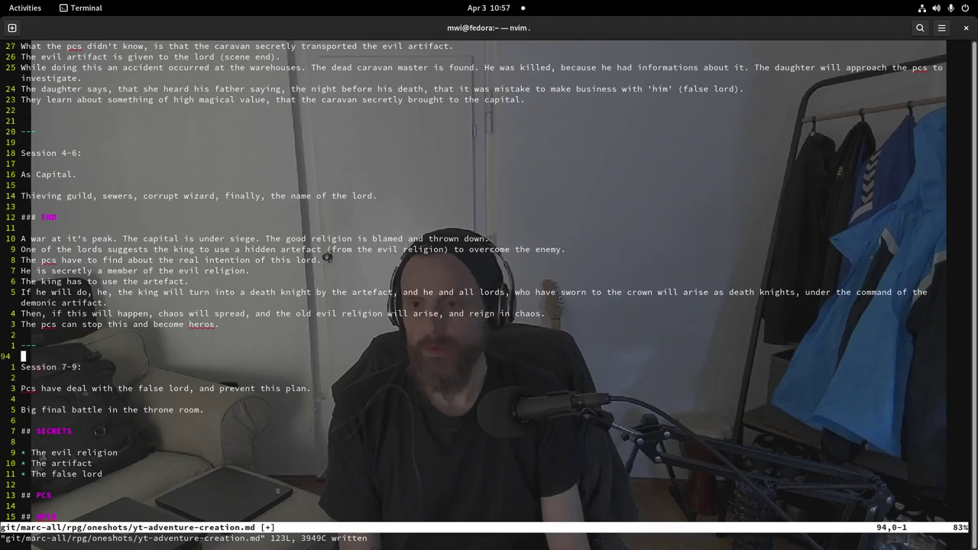
key(k)
key(k)
key(k)
key(k)
key(k)
key(k)
key(k)
key(k)
key(k)
key(k)
key(k)
key(k)
key(k)
key(k)
key(k)
key(ctrl+y)
key(ctrl+y)
key(ctrl+y)
key(ctrl+y)
key(ctrl+y)
- Delete the surplus blank line above the divider that separates the capital section from Session 4-6
key(j)
key(j)
key(j)
key(j)
key(j)
key(j)
key(j)
key(j)
key(j)
key(j)
key(j)
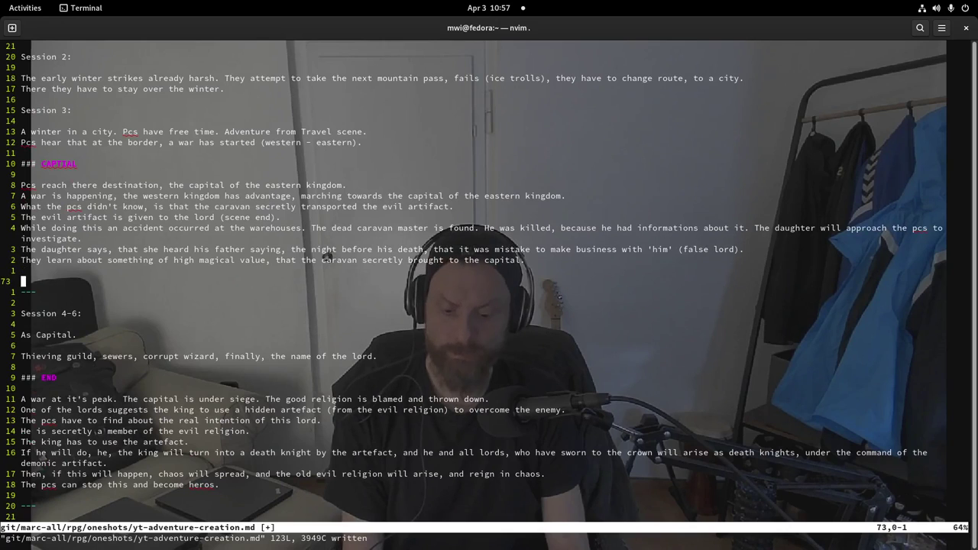
key(d)
key(d)
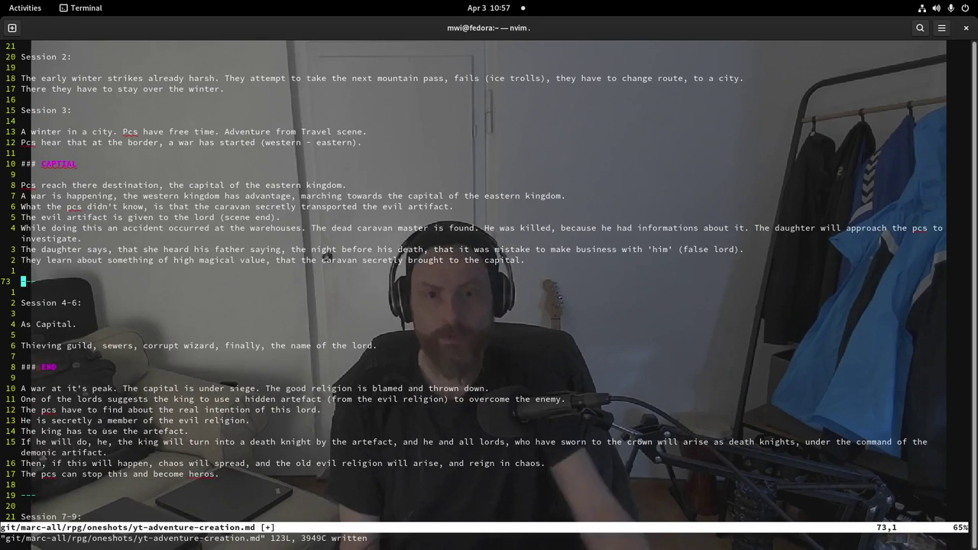